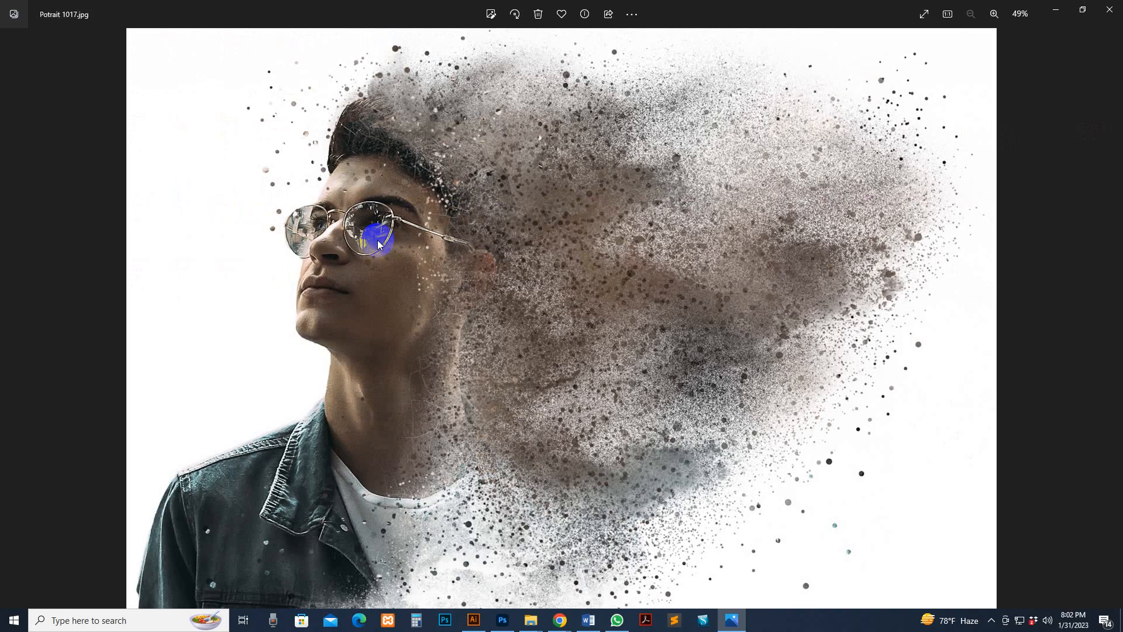
Review the powder explosion bundle cover and compare the Potrait 1017, 1017b and 1017e sample images.
{"action": "key", "text": "Left"}
{"action": "key", "text": "Left"}
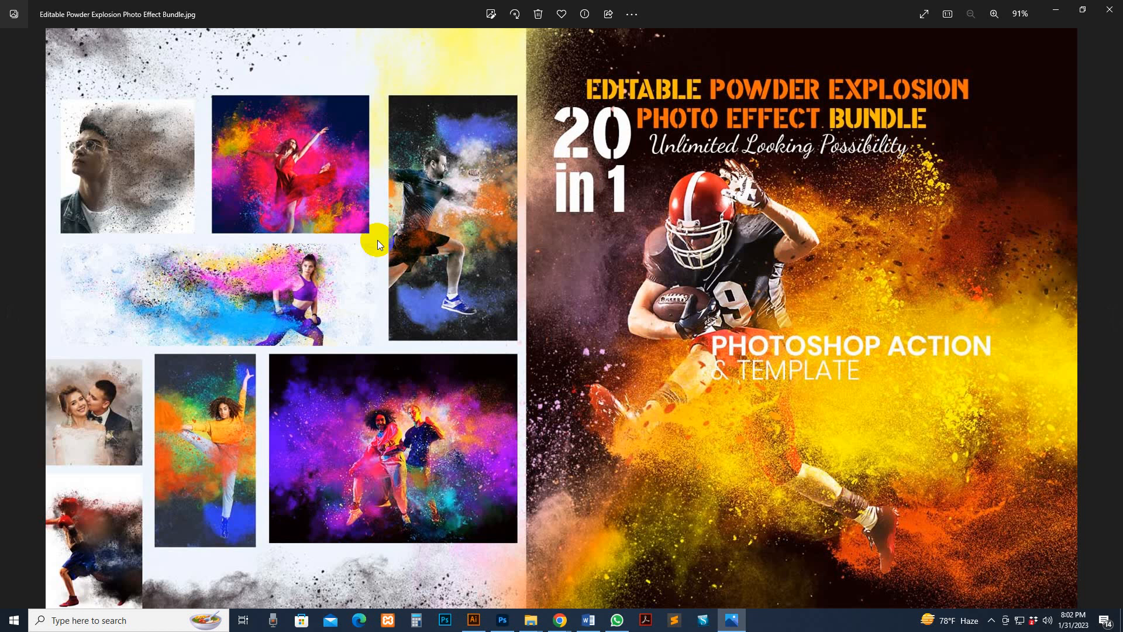
{"action": "key", "text": "Right"}
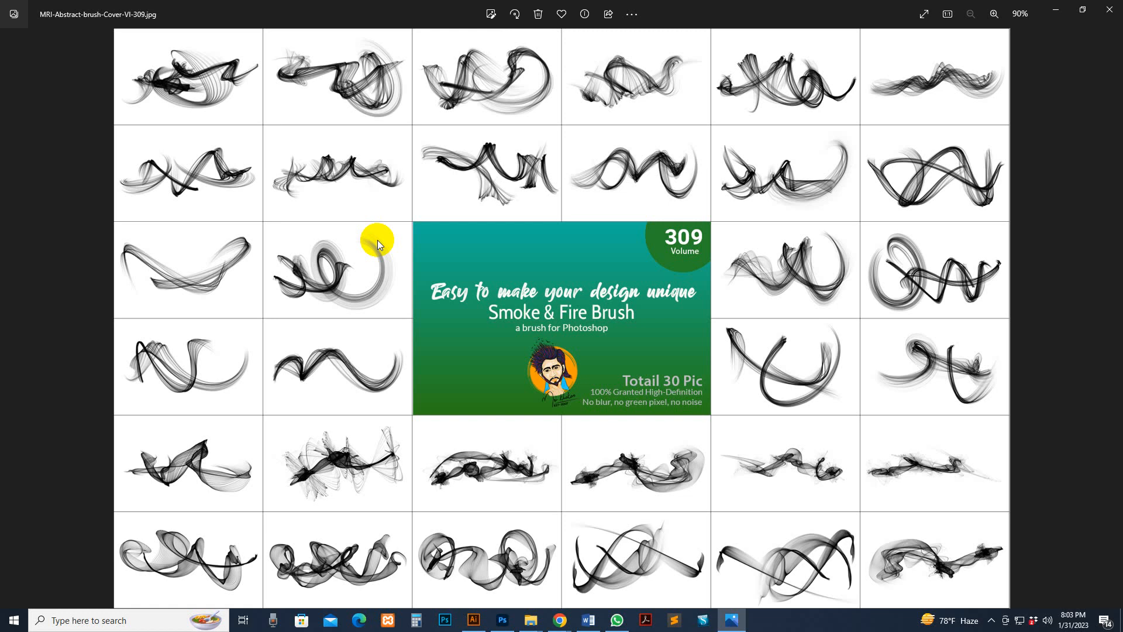
{"action": "key", "text": "Right"}
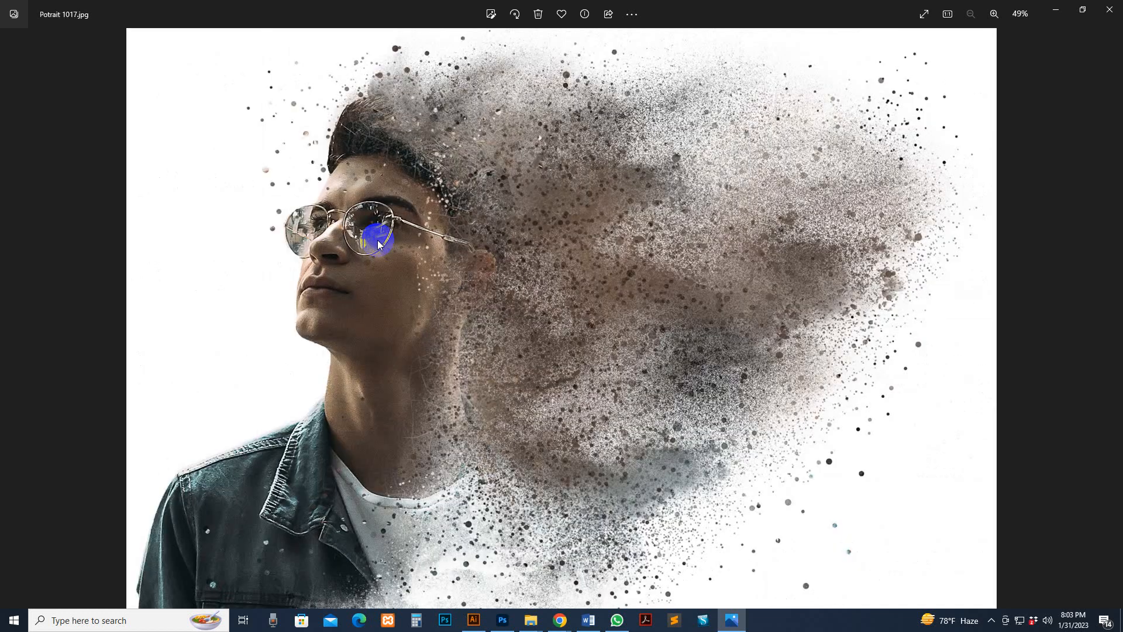
{"action": "key", "text": "Right"}
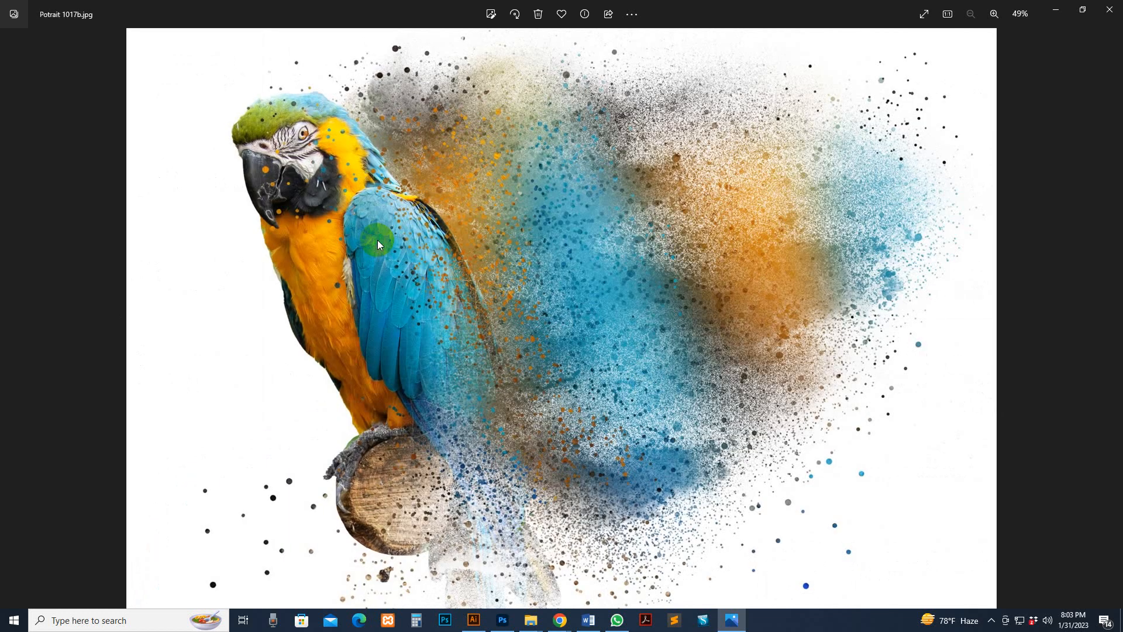
{"action": "key", "text": "Left"}
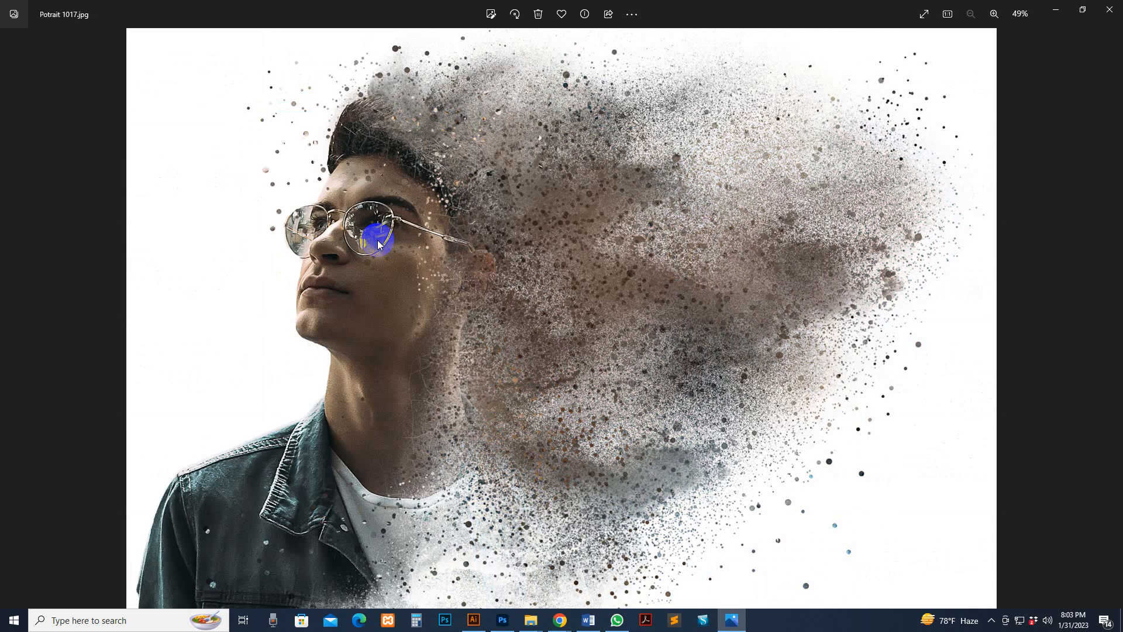
{"action": "key", "text": "Right"}
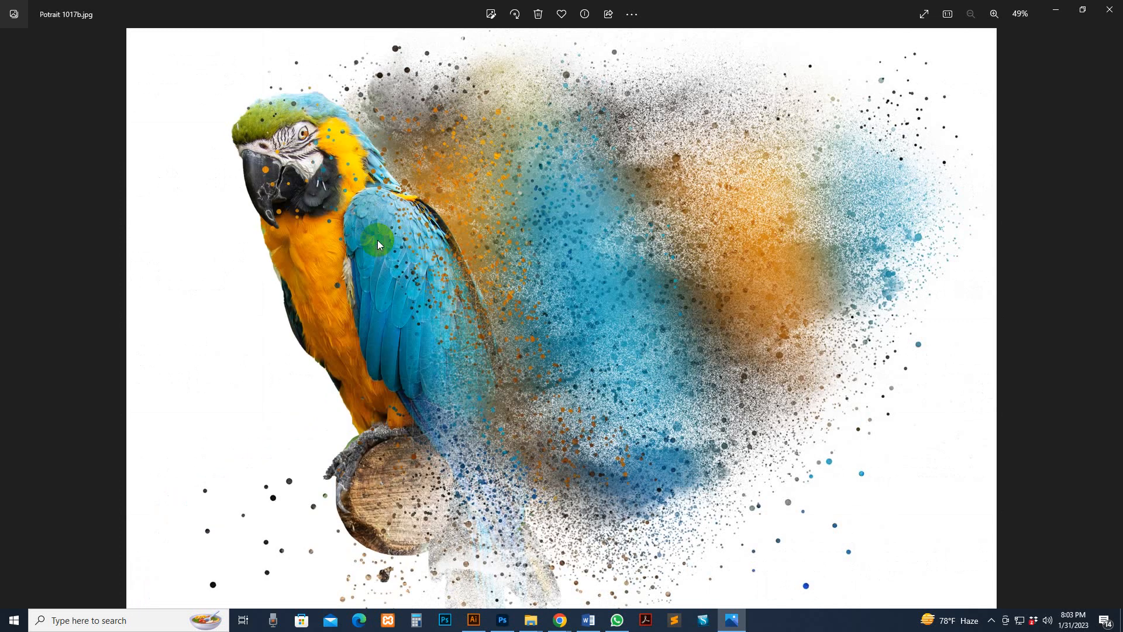
{"action": "key", "text": "Right"}
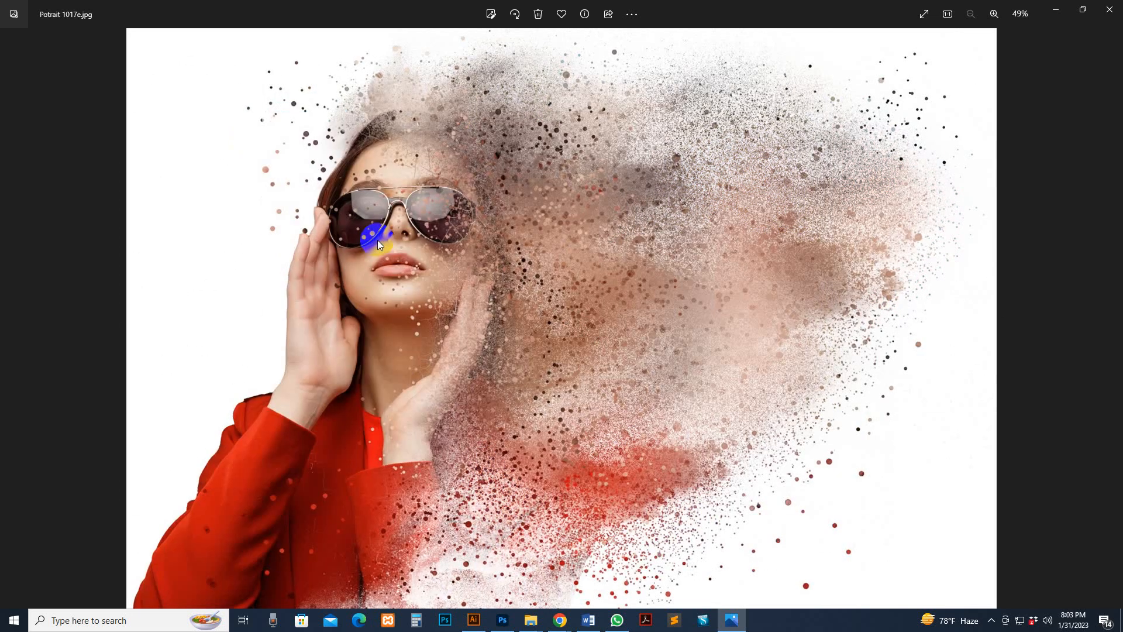
Examine the powder particles and the football player up close in the sample image Powder blust 02-.jpg.
{"action": "key", "text": "Right"}
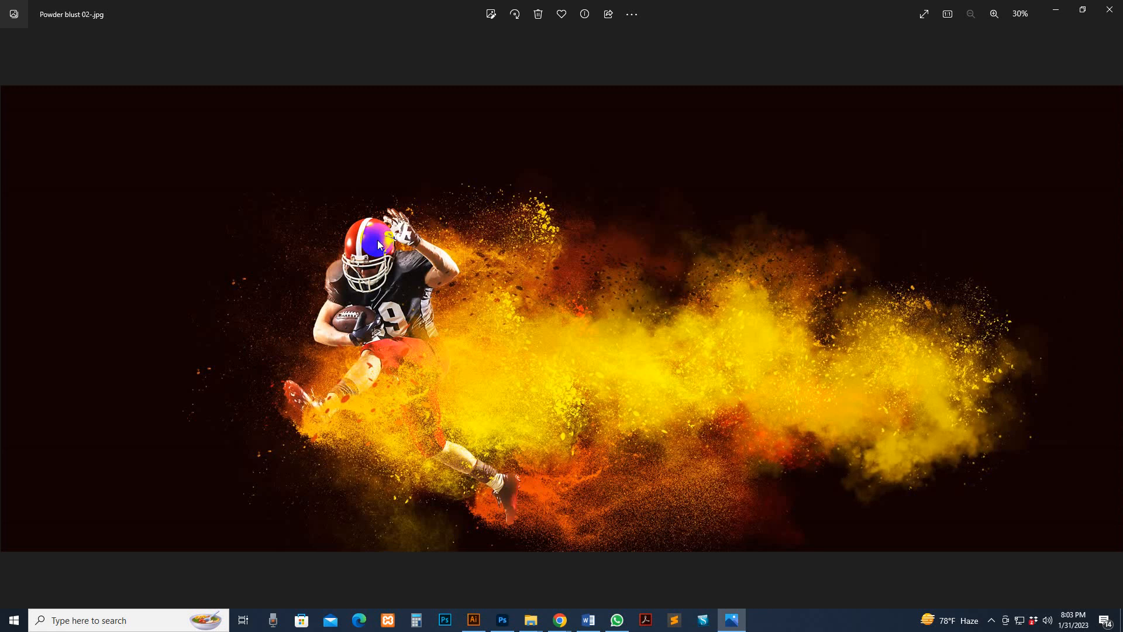
{"action": "scroll", "coordinate": [581, 376], "scroll_direction": "up", "scroll_amount": 1}
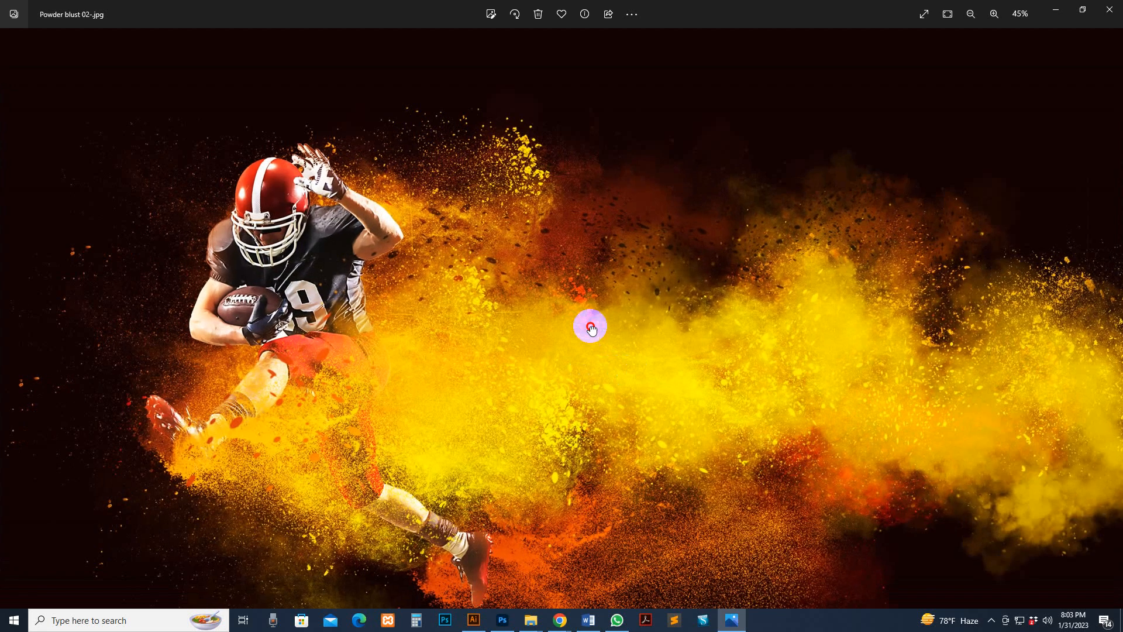
{"action": "left_click_drag", "start_coordinate": [592, 330], "coordinate": [586, 245]}
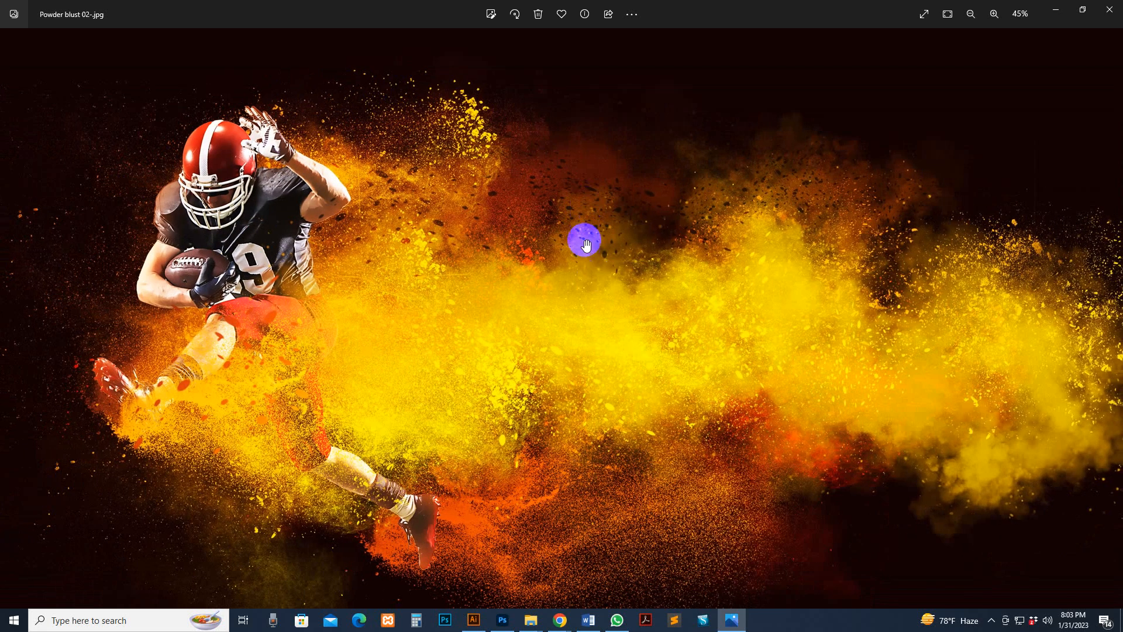
{"action": "left_click_drag", "start_coordinate": [833, 310], "coordinate": [785, 275]}
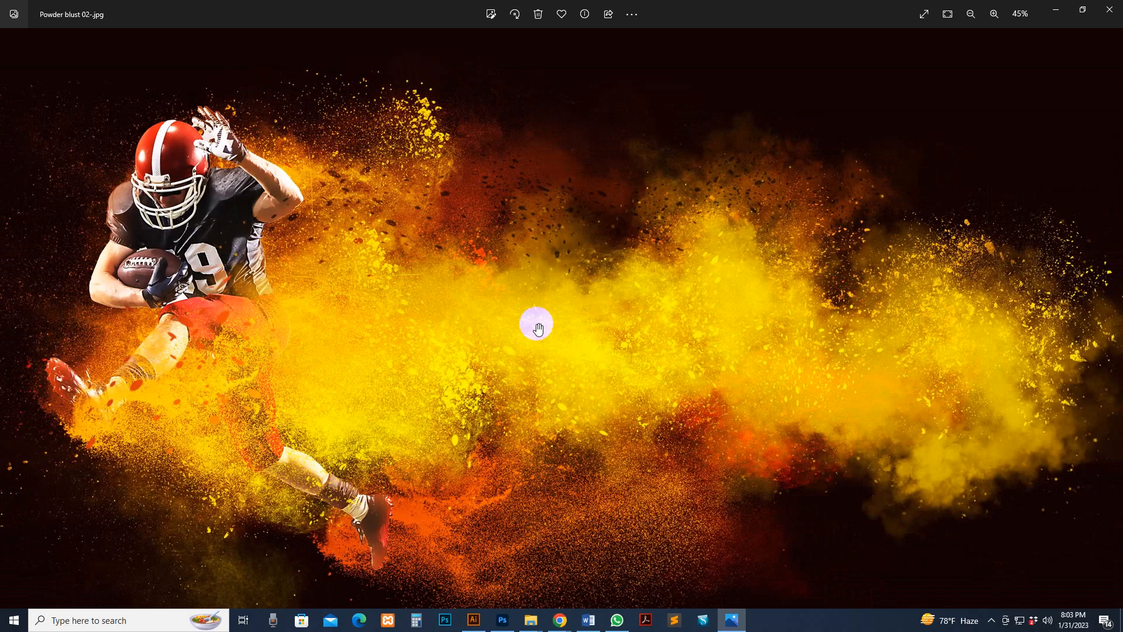
{"action": "left_click_drag", "start_coordinate": [416, 316], "coordinate": [404, 293]}
{"action": "left_click_drag", "start_coordinate": [331, 325], "coordinate": [308, 301]}
{"action": "scroll", "coordinate": [827, 296], "scroll_direction": "up", "scroll_amount": 3}
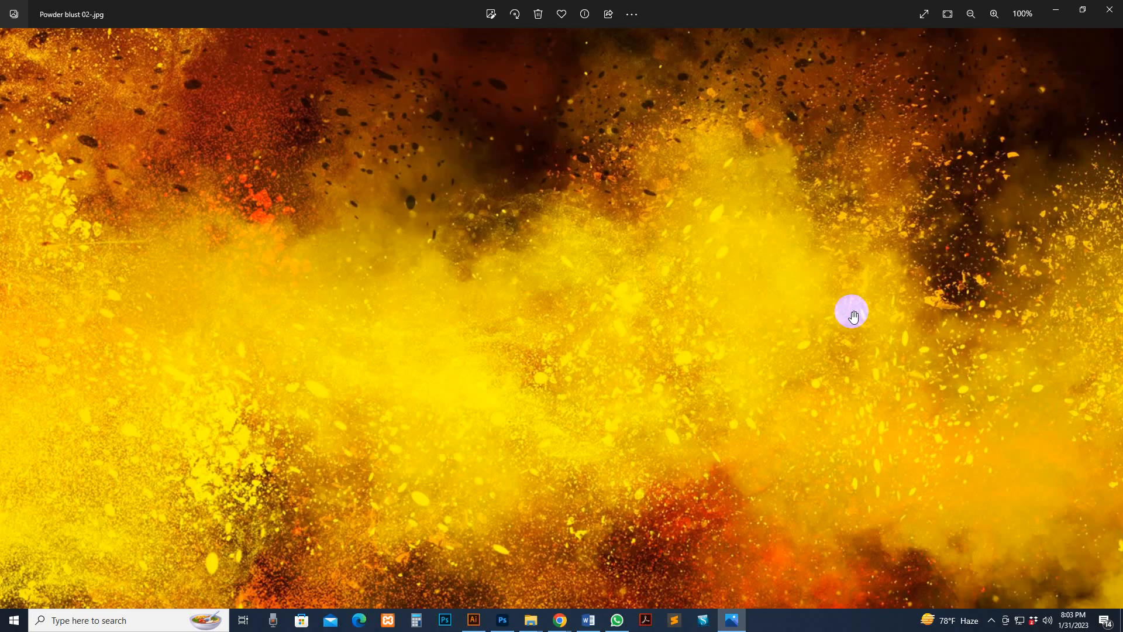
{"action": "left_click_drag", "start_coordinate": [853, 317], "coordinate": [509, 105]}
{"action": "left_click_drag", "start_coordinate": [462, 346], "coordinate": [782, 347]}
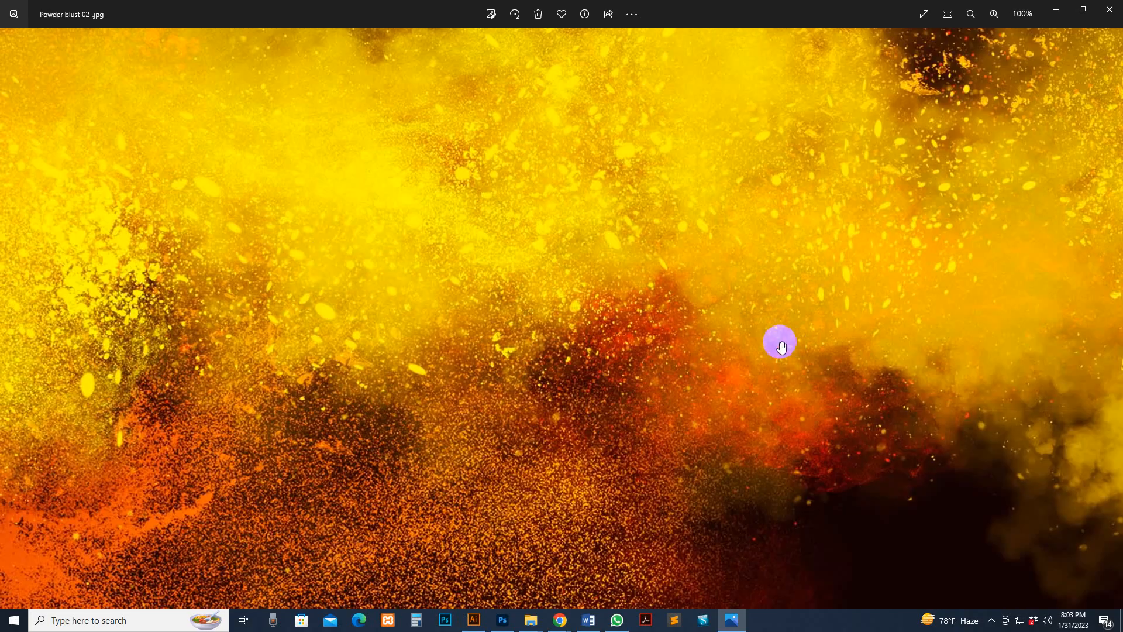
{"action": "left_click_drag", "start_coordinate": [381, 261], "coordinate": [781, 309]}
{"action": "left_click_drag", "start_coordinate": [649, 223], "coordinate": [627, 310]}
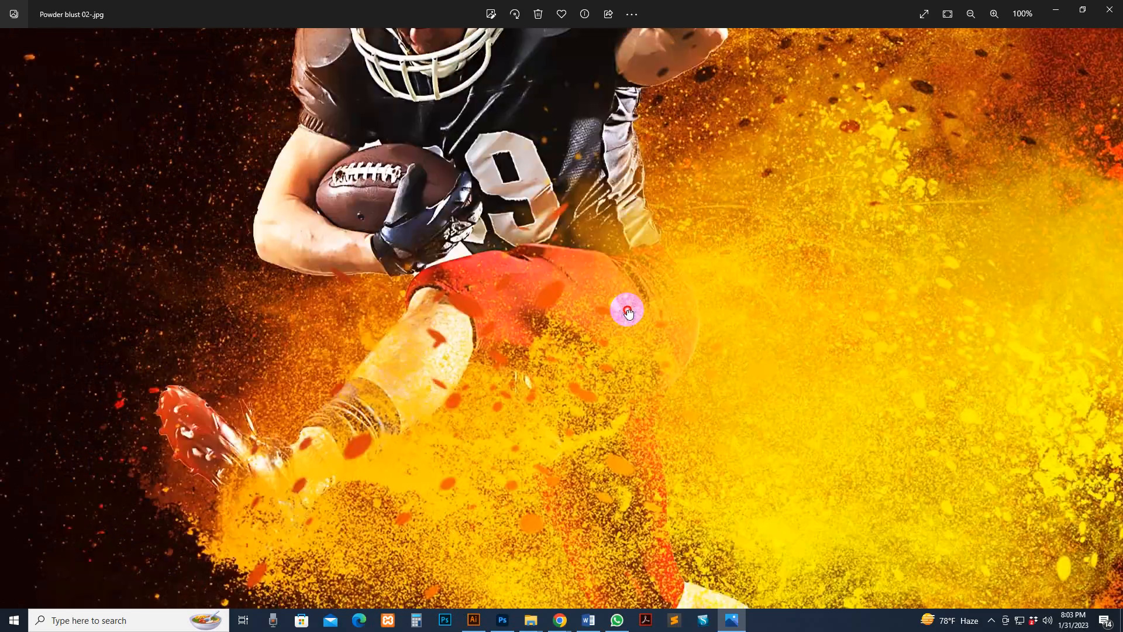
{"action": "scroll", "coordinate": [627, 310], "scroll_direction": "down", "scroll_amount": 6}
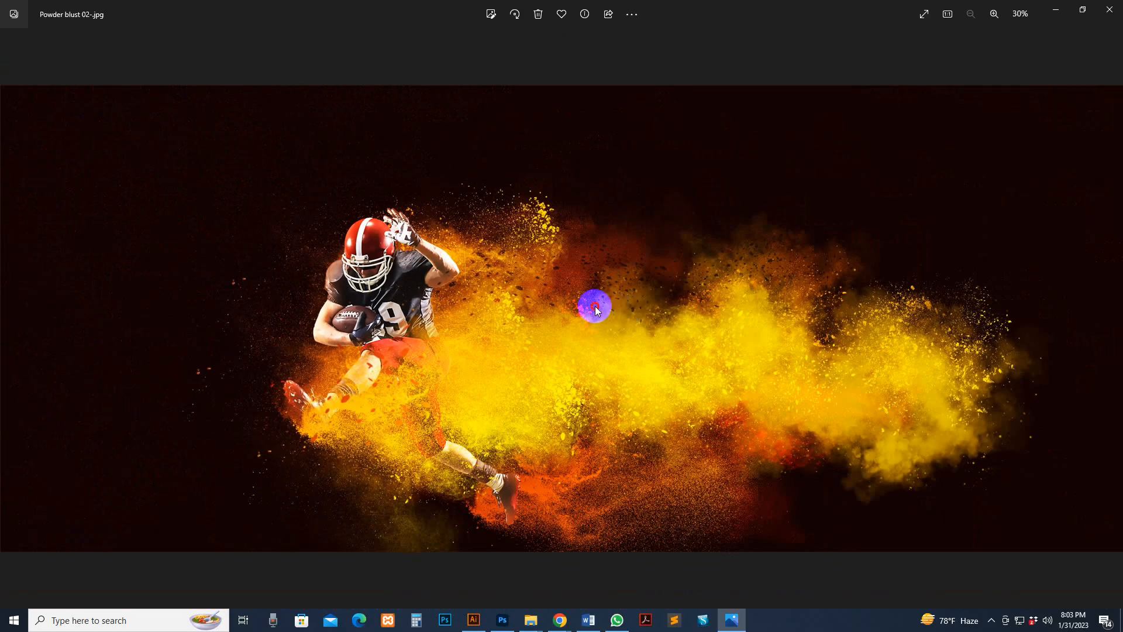
View the Powder blust 02 variations with the crocodile, the smiling woman and the jumping woman.
{"action": "key", "text": "Right"}
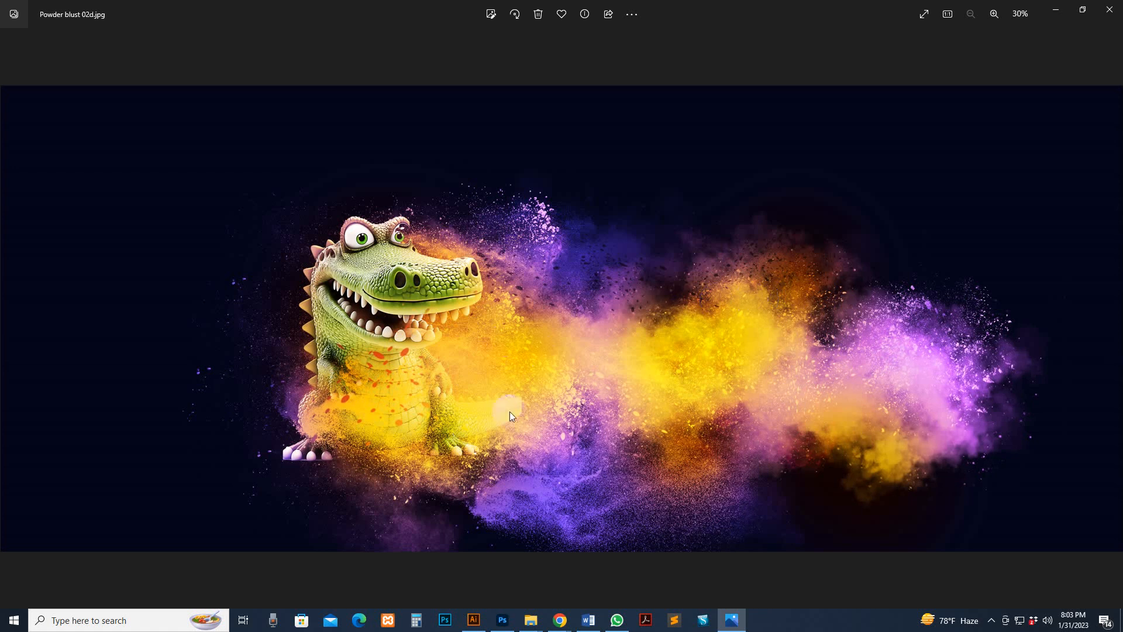
{"action": "key", "text": "Right"}
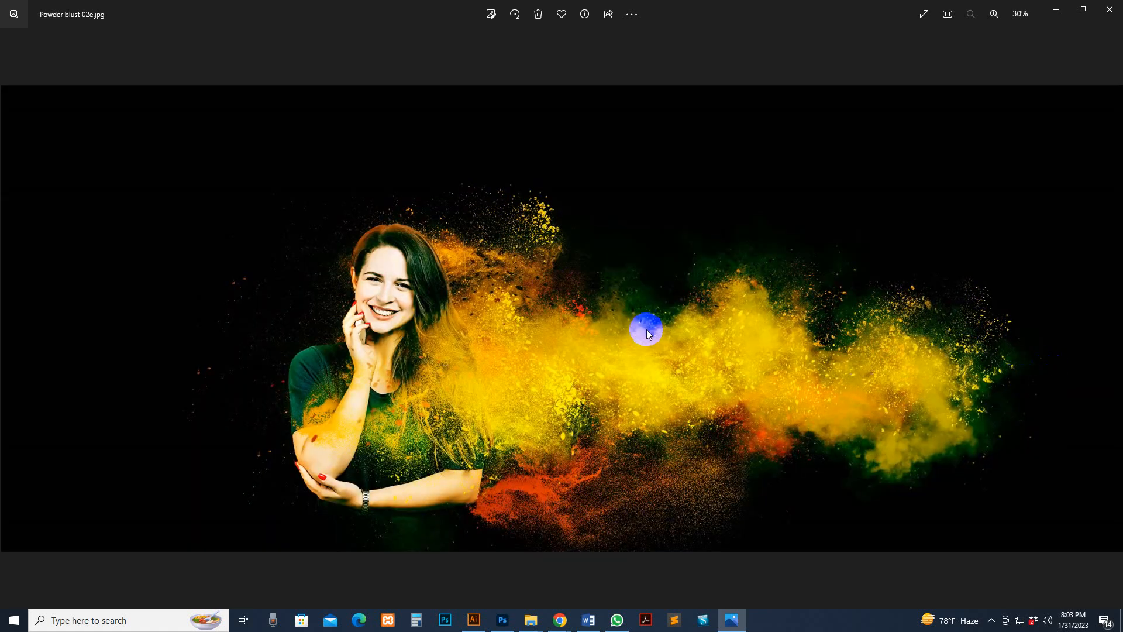
{"action": "key", "text": "Right"}
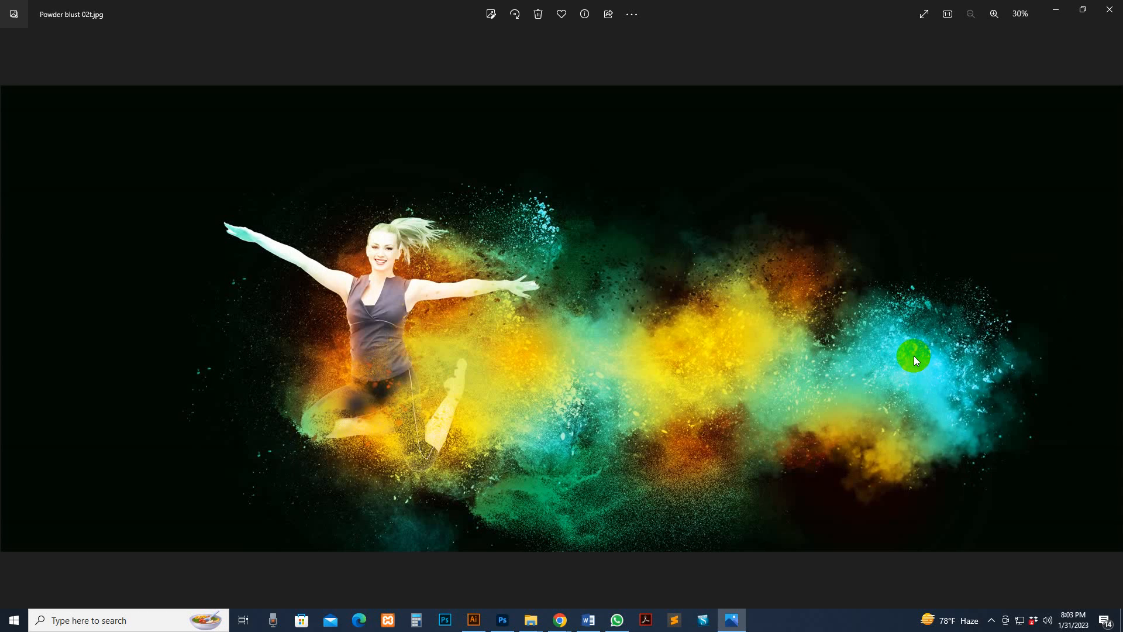
Inspect the Powder blust 03 sample with the two dancers and view its 03e and 03ty variations.
{"action": "key", "text": "Right"}
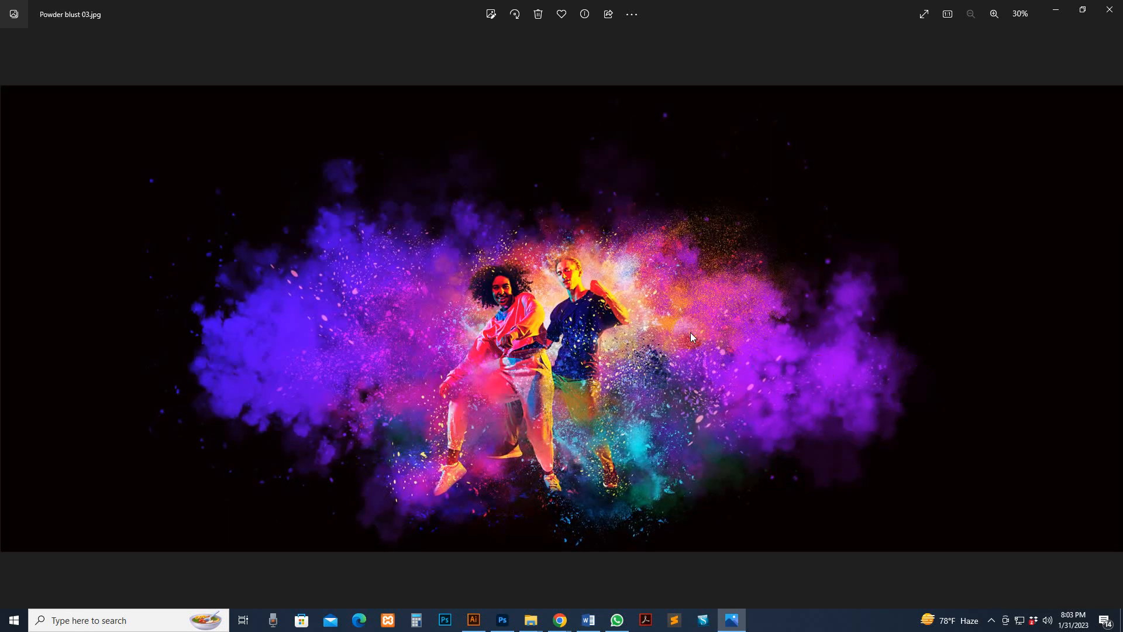
{"action": "scroll", "coordinate": [608, 333], "scroll_direction": "up", "scroll_amount": 1}
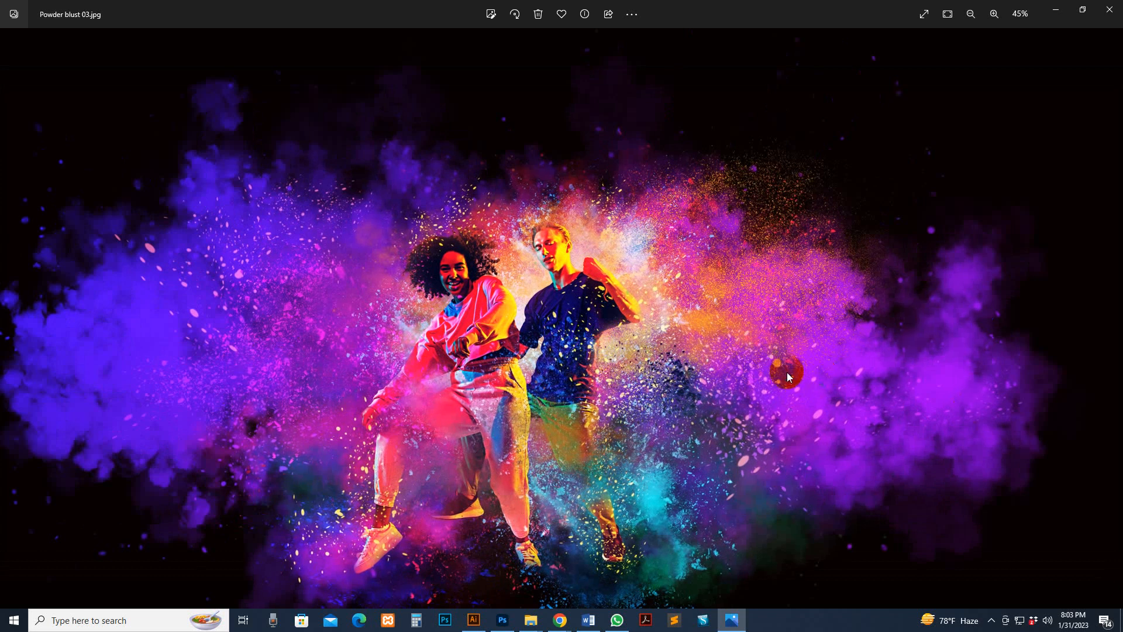
{"action": "scroll", "coordinate": [787, 376], "scroll_direction": "down", "scroll_amount": 1}
{"action": "key", "text": "Right"}
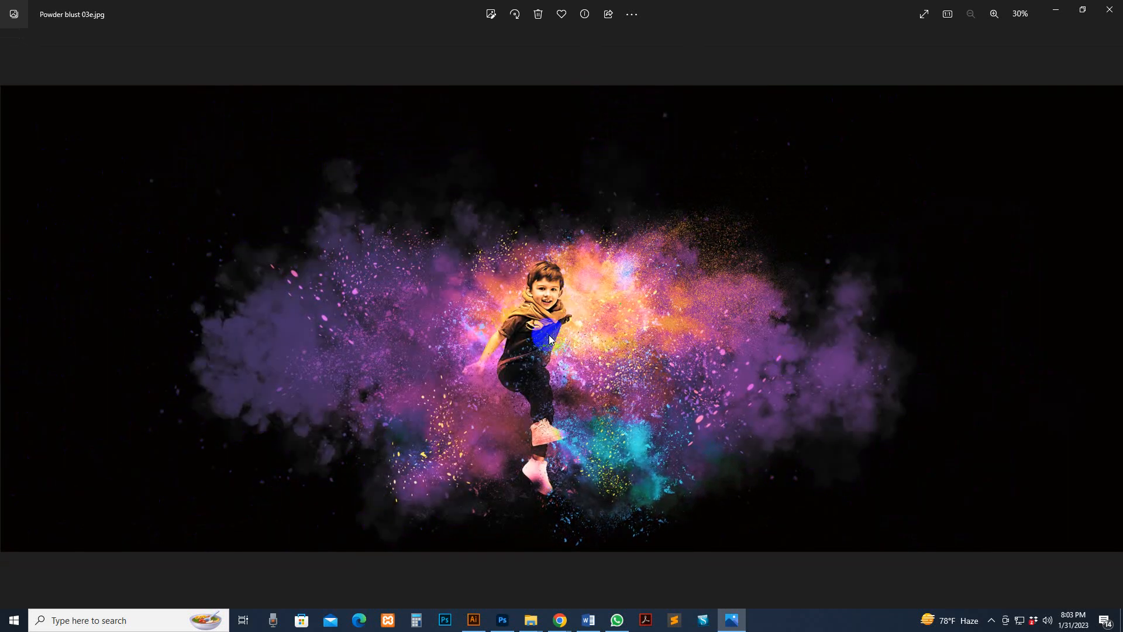
{"action": "key", "text": "Right"}
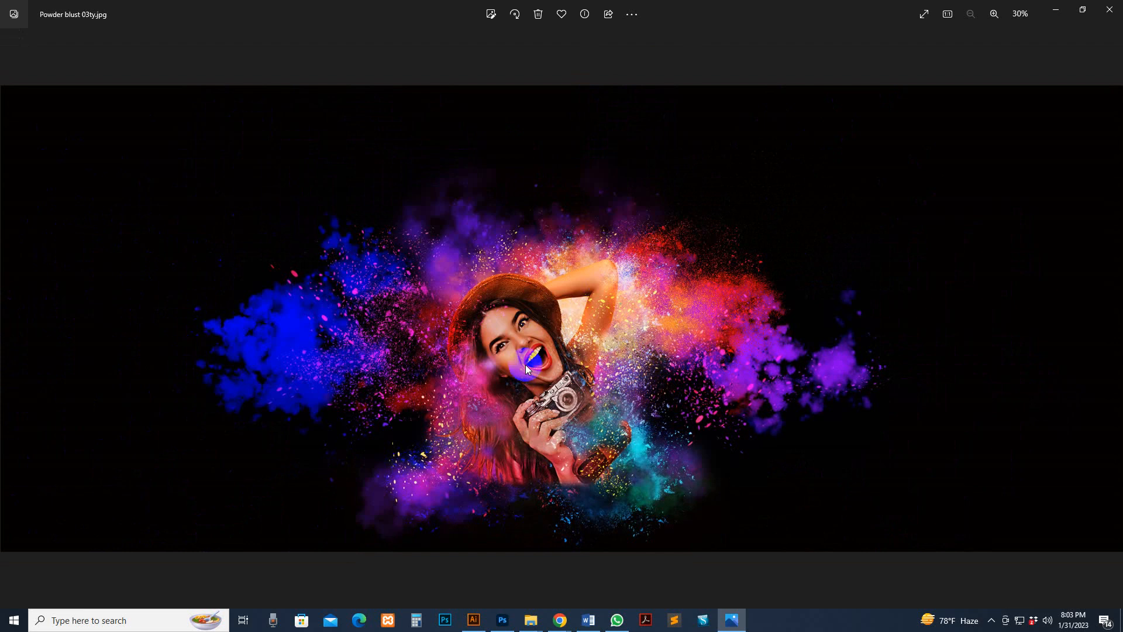
View the multicolour powder samples Powder blust 04, 04rt, 05, 05d and 05s.
{"action": "key", "text": "Right"}
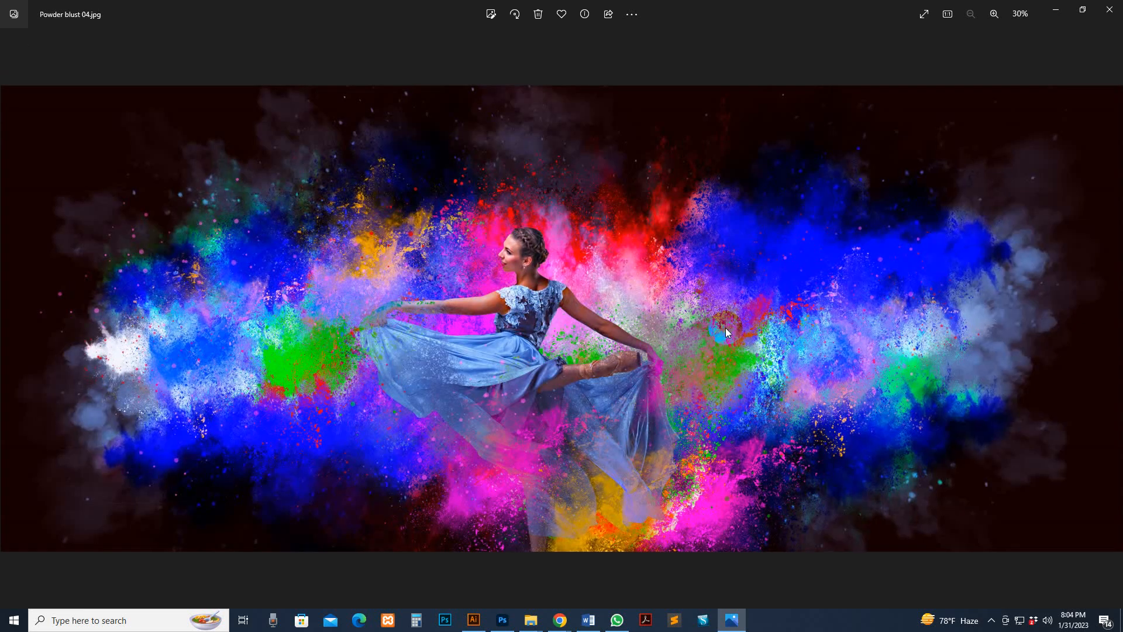
{"action": "key", "text": "Right"}
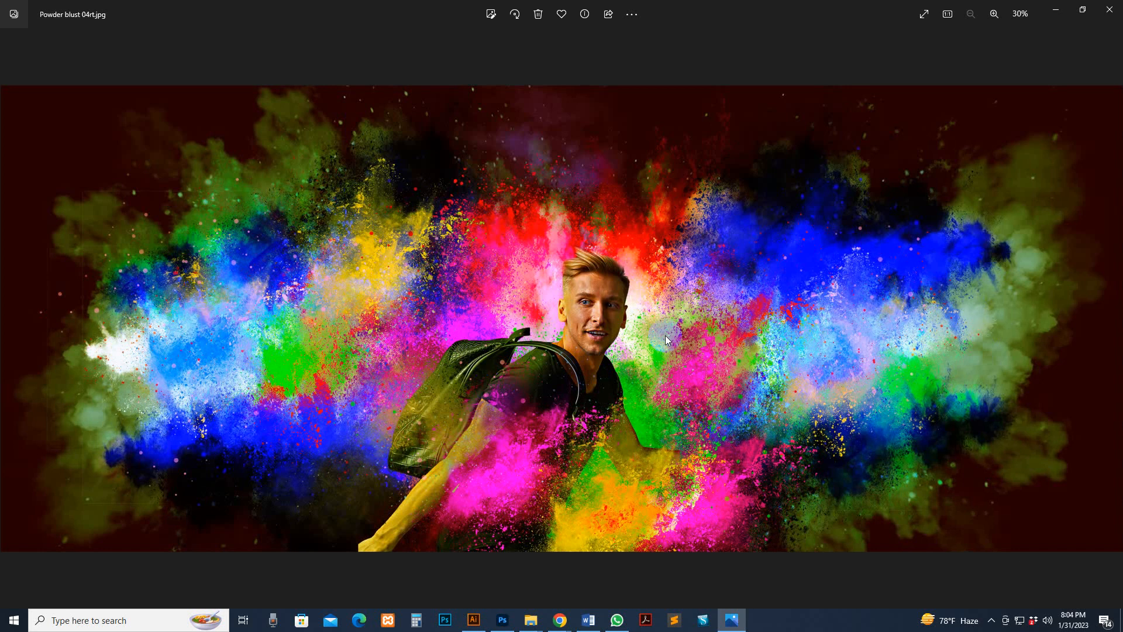
{"action": "key", "text": "Right"}
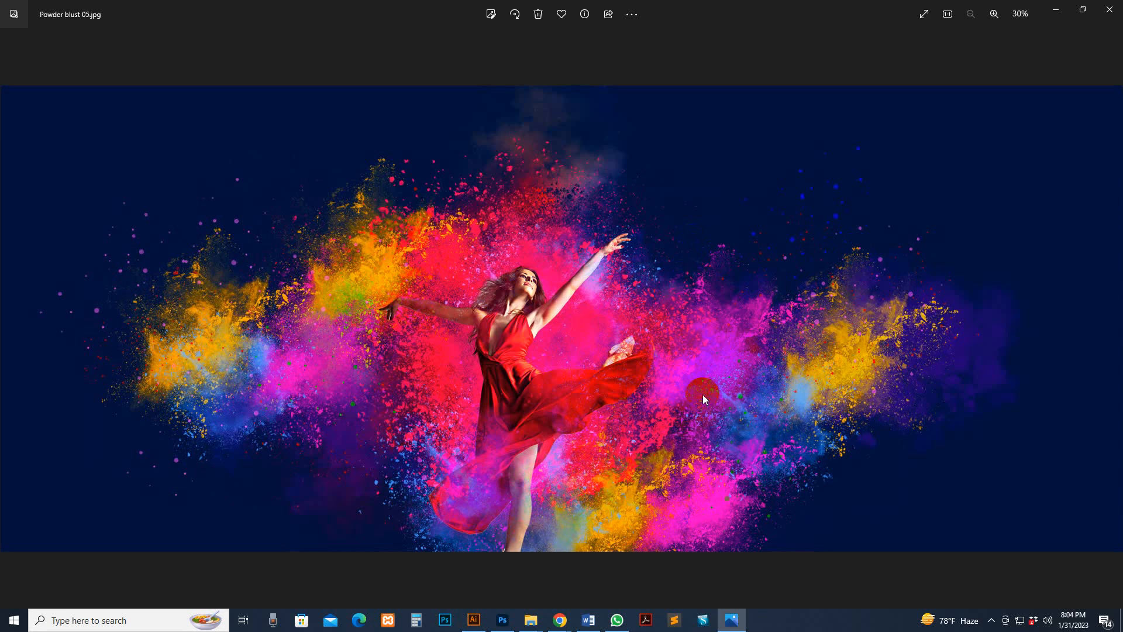
{"action": "key", "text": "Right"}
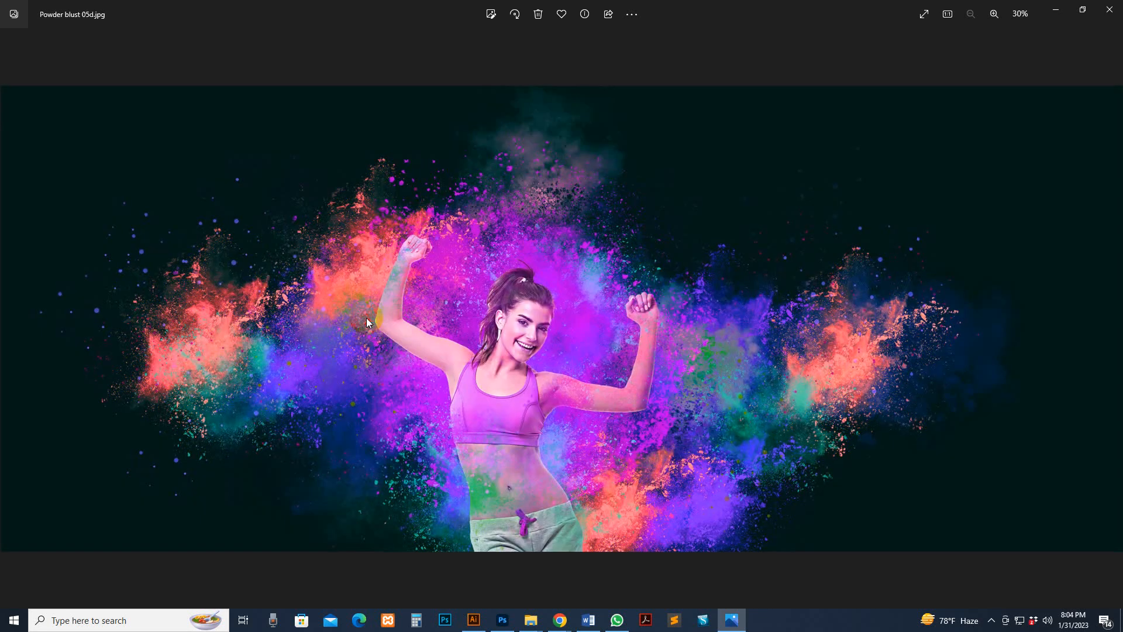
{"action": "left_click", "coordinate": [573, 358]}
{"action": "key", "text": "Right"}
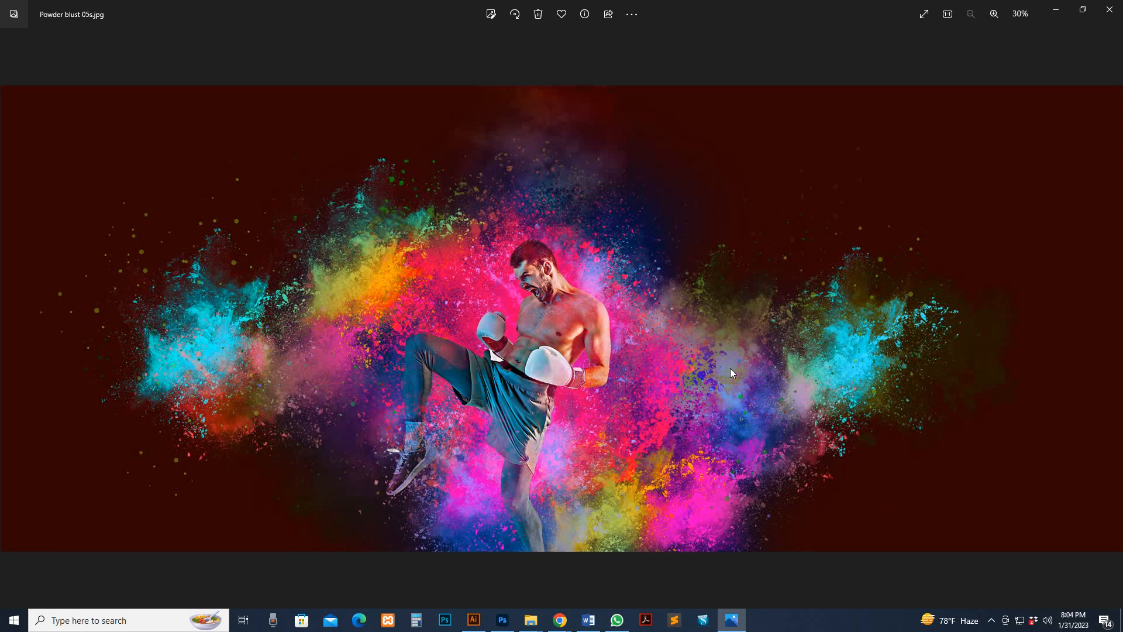
View the runner sample Powder blust 6 and the white-background samples Powder blust 7, 7t and 7w.
{"action": "key", "text": "Right"}
{"action": "scroll", "coordinate": [708, 395], "scroll_direction": "up", "scroll_amount": 1}
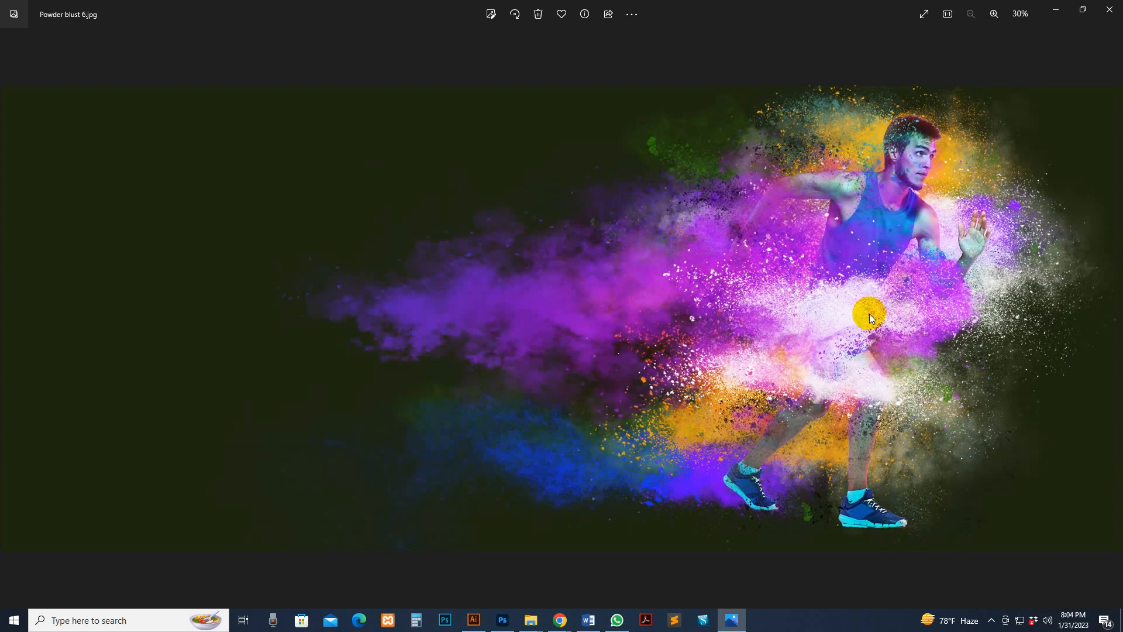
{"action": "key", "text": "Right"}
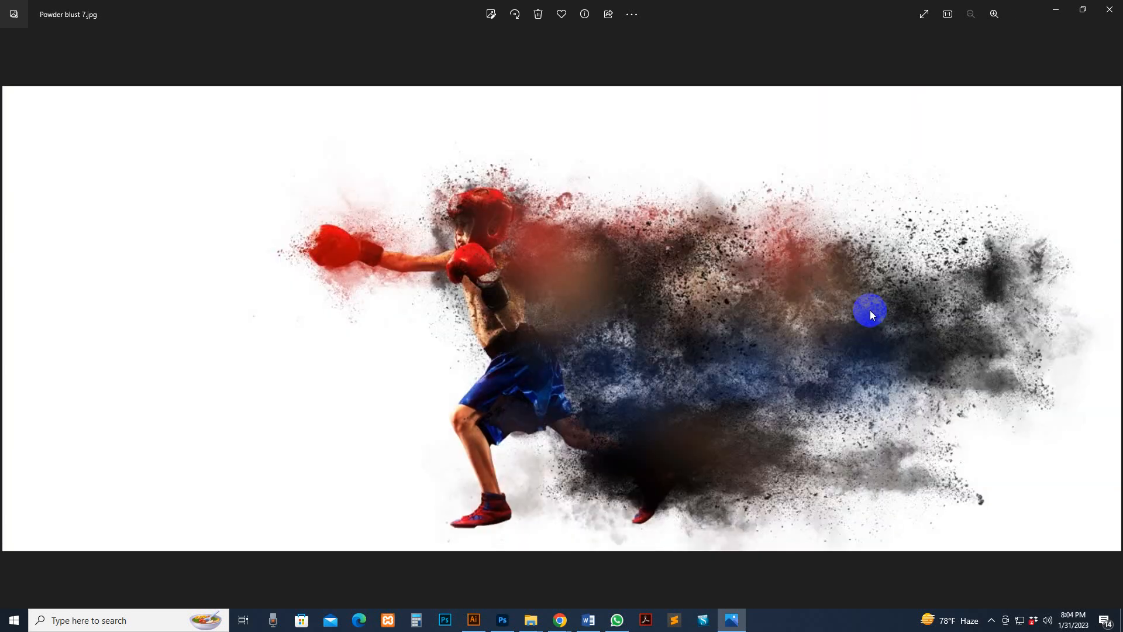
{"action": "key", "text": "Right"}
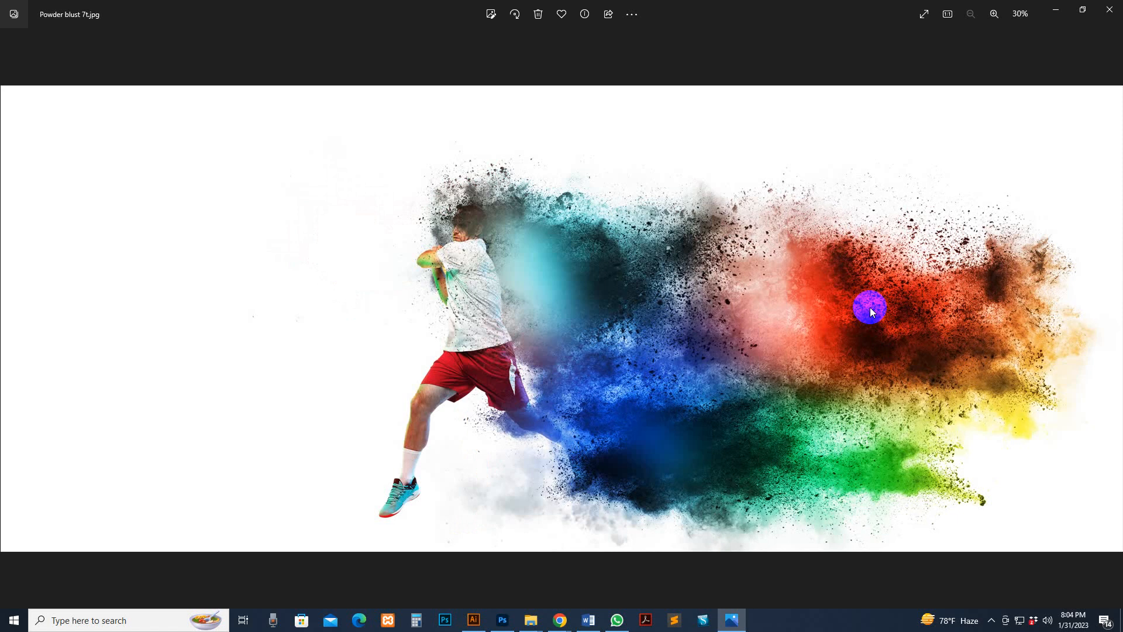
{"action": "key", "text": "Right"}
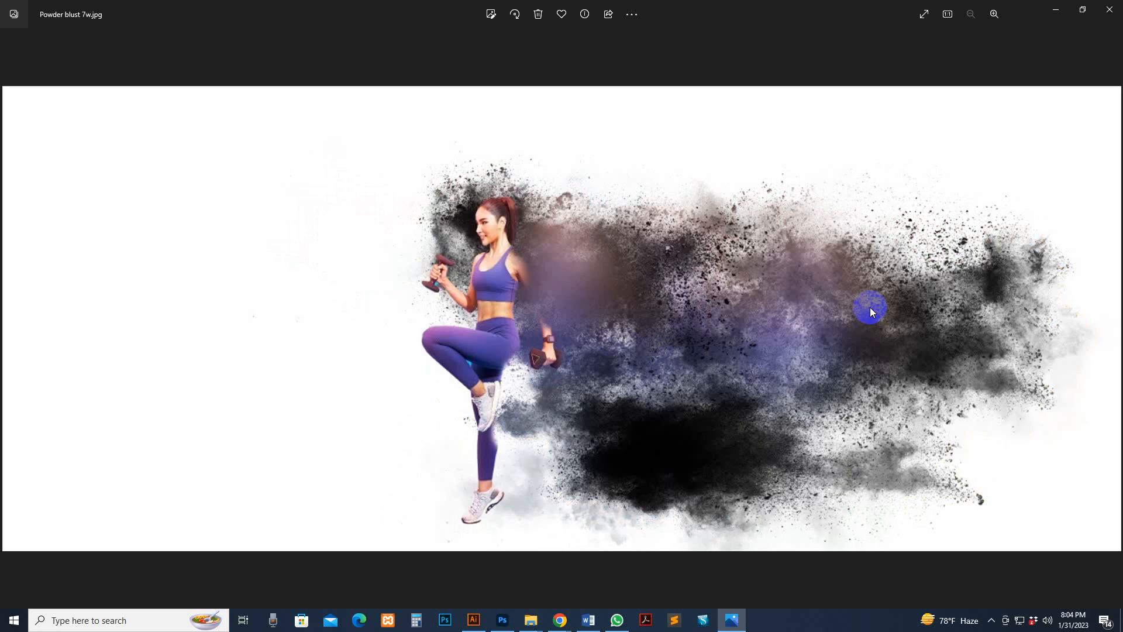
View the Powder blust 8, 8iu and 8yu samples and continue on to the dark-background image Powder blust 9e.jpg.
{"action": "key", "text": "Right"}
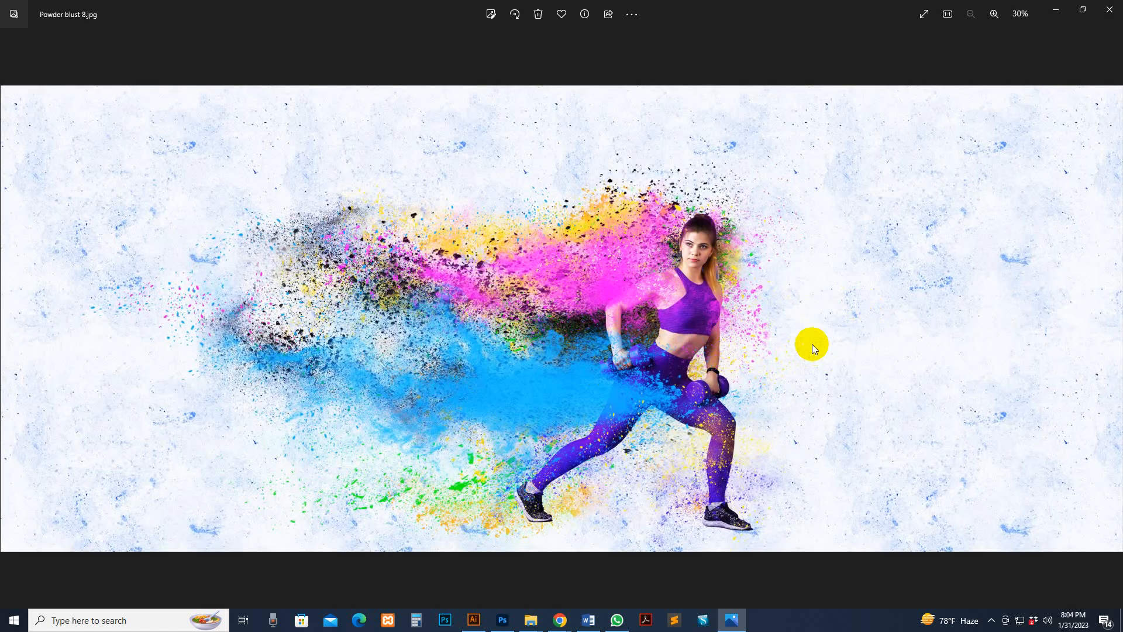
{"action": "key", "text": "Right"}
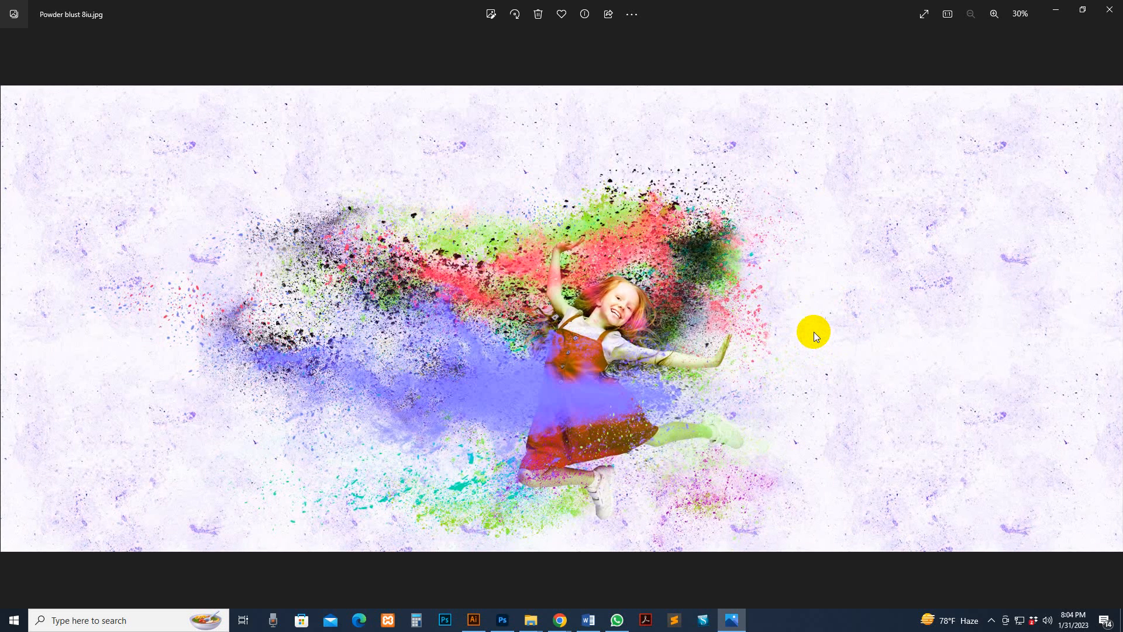
{"action": "key", "text": "Right"}
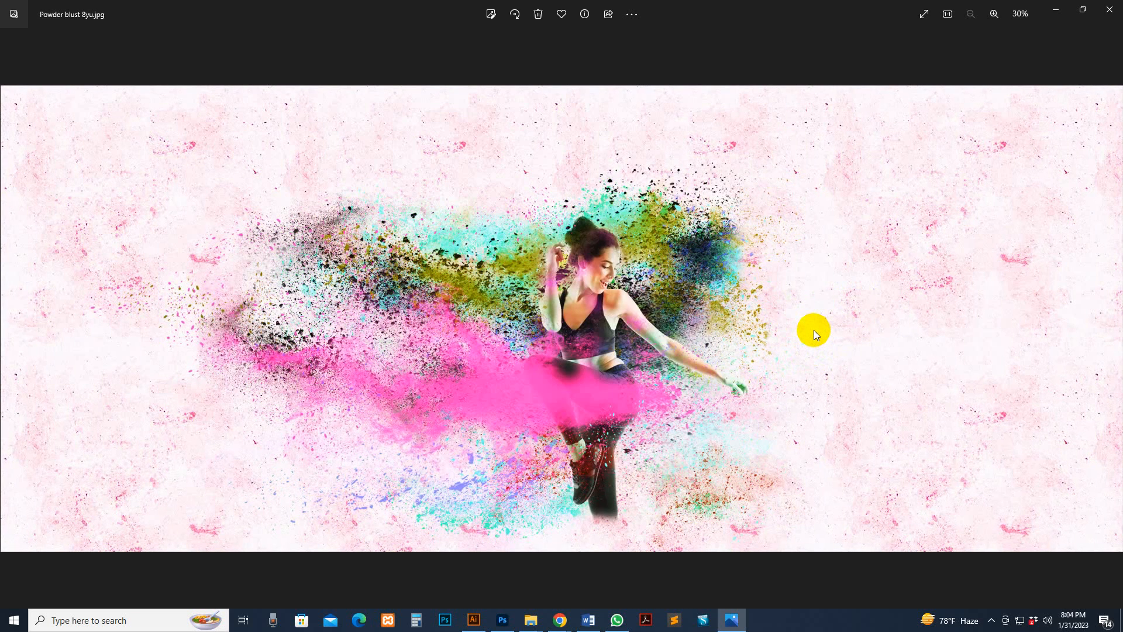
{"action": "key", "text": "Right"}
{"action": "key", "text": "Right"}
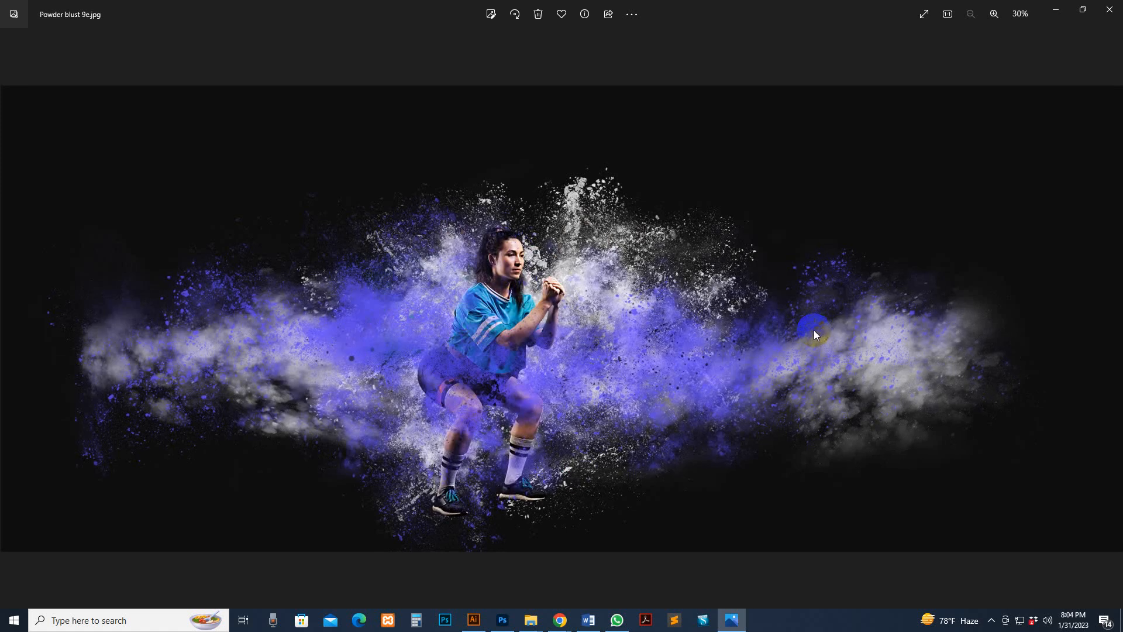
View the Powder blust 10.jpg basketball sample and inspect its powder details enlarged.
{"action": "key", "text": "Right"}
{"action": "key", "text": "Right"}
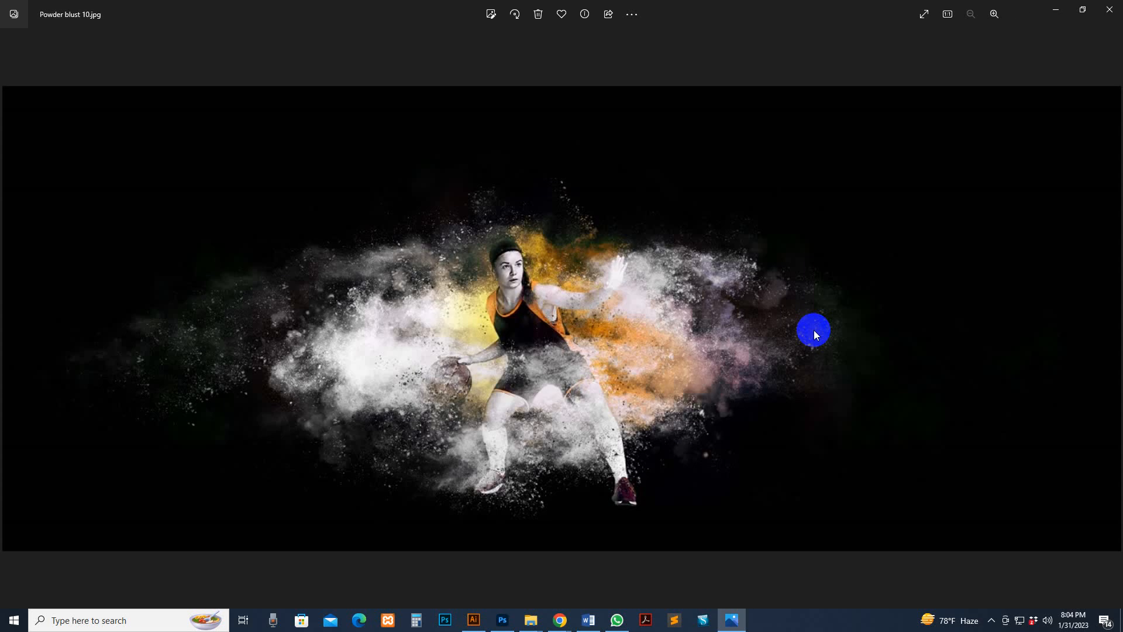
{"action": "scroll", "coordinate": [513, 338], "scroll_direction": "up", "scroll_amount": 5}
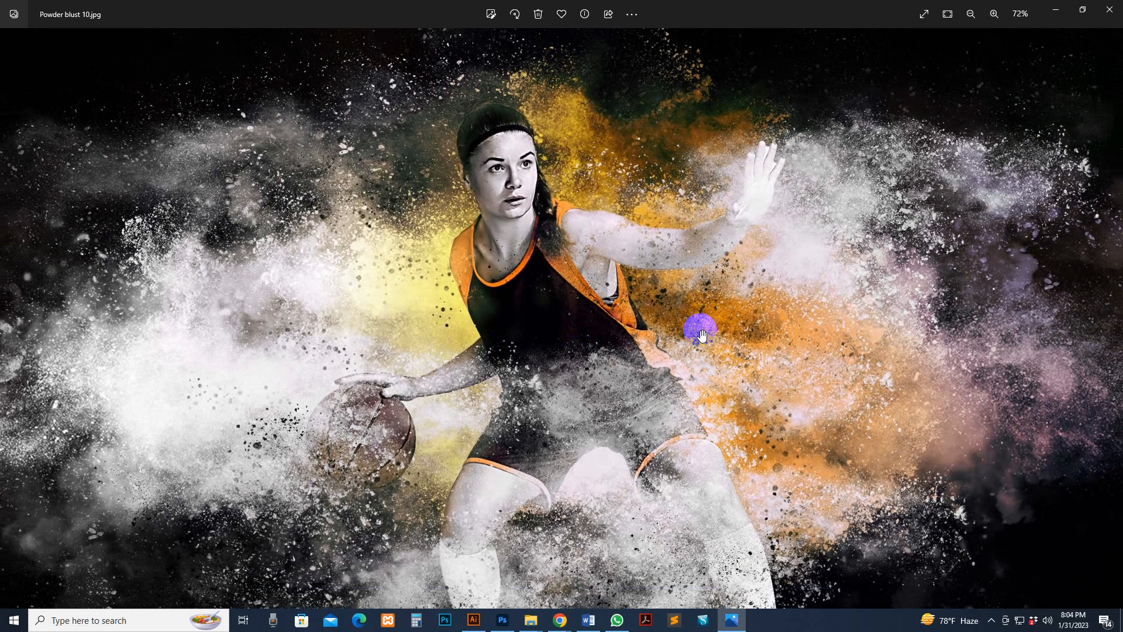
{"action": "left_click_drag", "start_coordinate": [667, 382], "coordinate": [852, 393]}
{"action": "left_click_drag", "start_coordinate": [562, 325], "coordinate": [752, 333]}
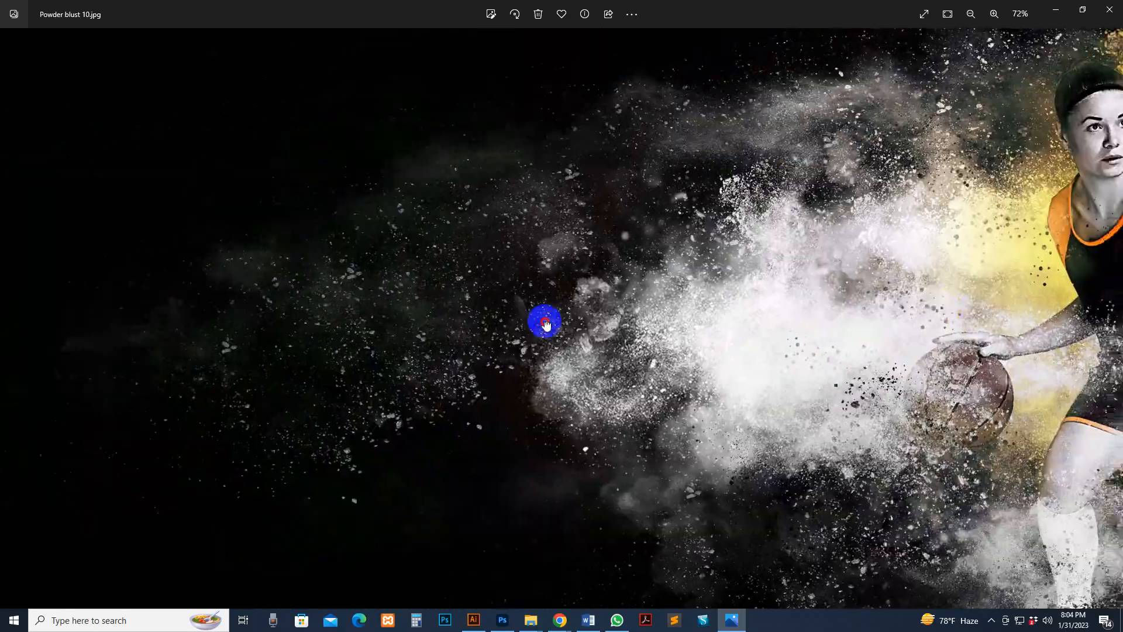
{"action": "scroll", "coordinate": [752, 333], "scroll_direction": "down", "scroll_amount": 5}
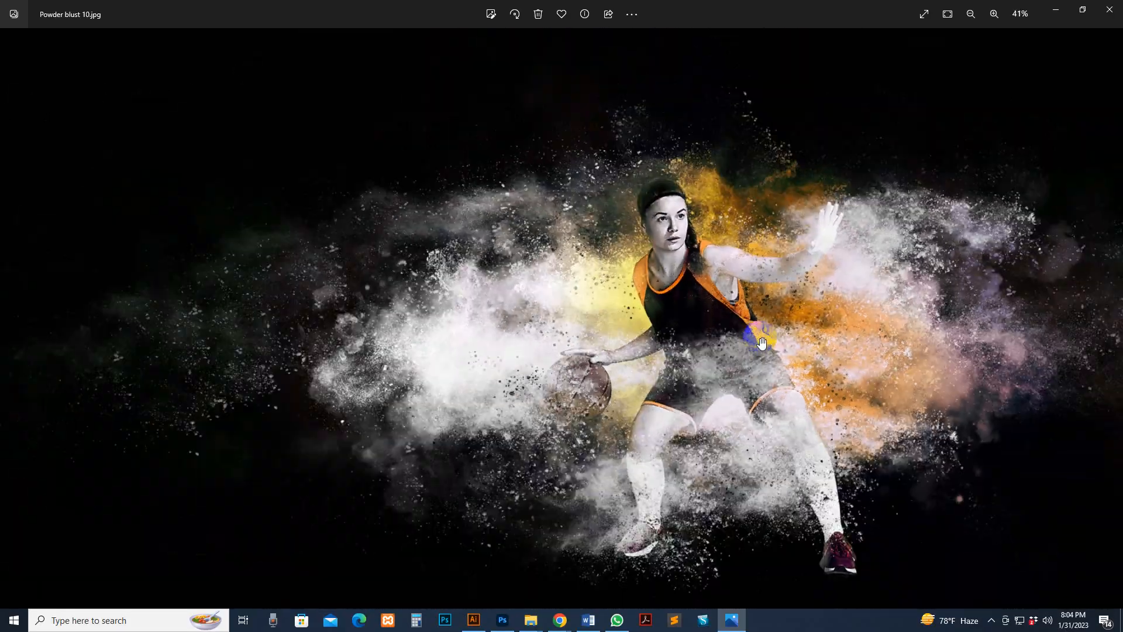
View the Powder blust 10ty, 11, 11de and 11kl samples.
{"action": "key", "text": "Right"}
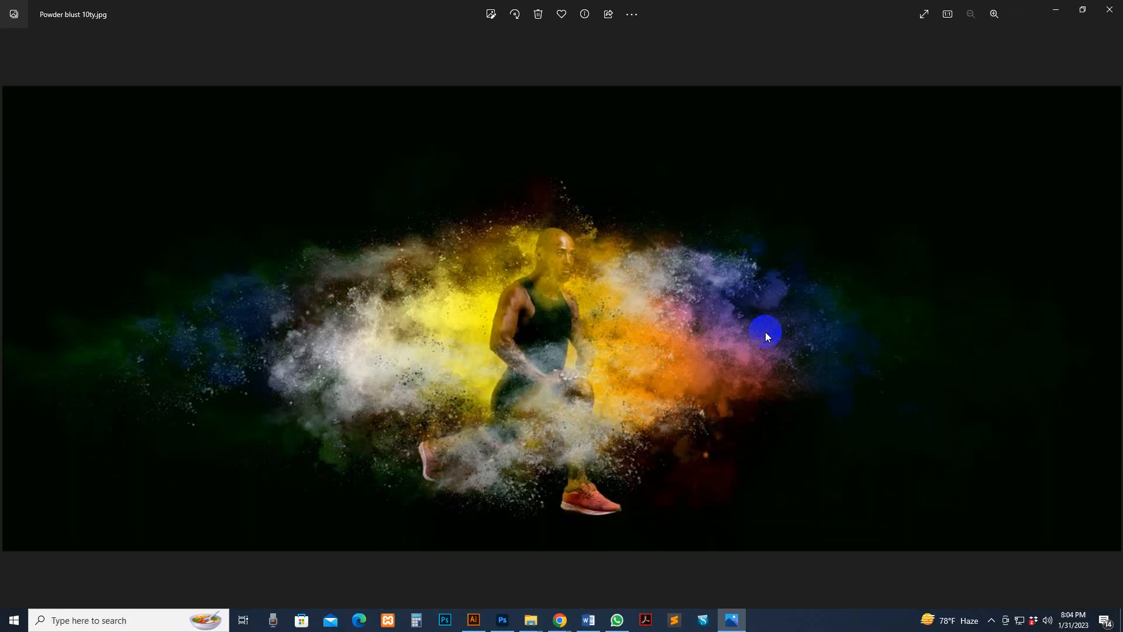
{"action": "key", "text": "Right"}
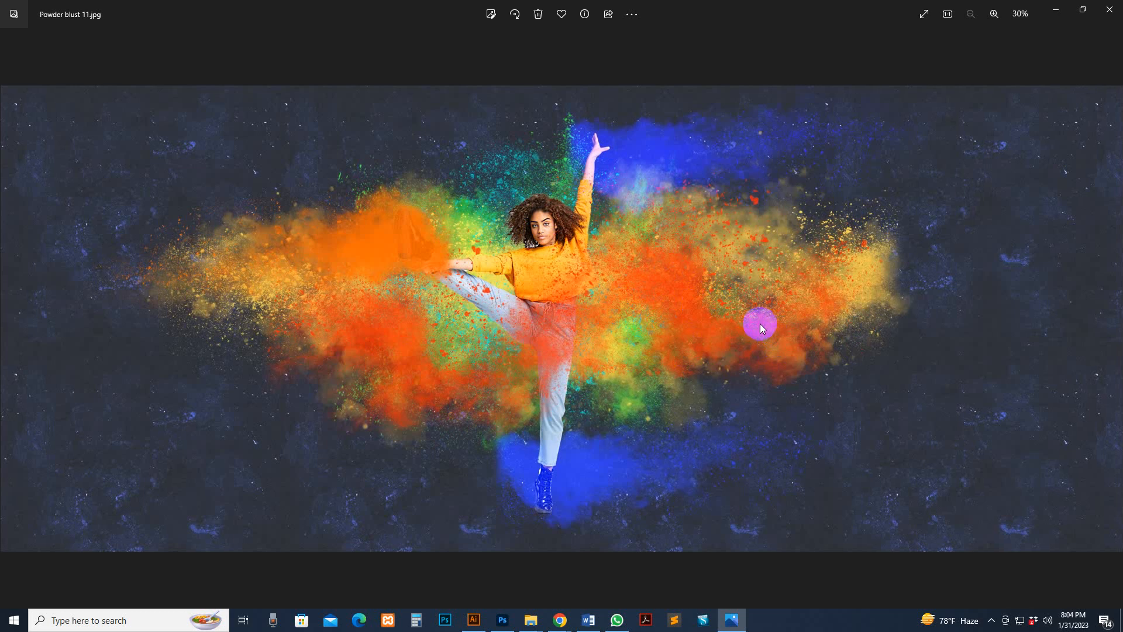
{"action": "key", "text": "Right"}
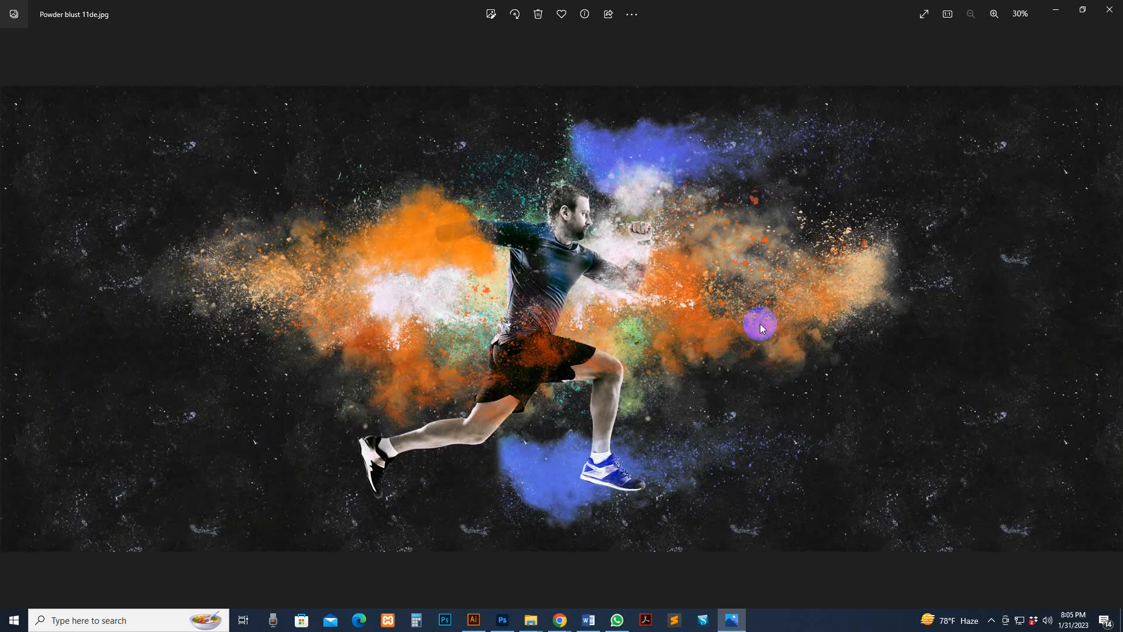
{"action": "key", "text": "Right"}
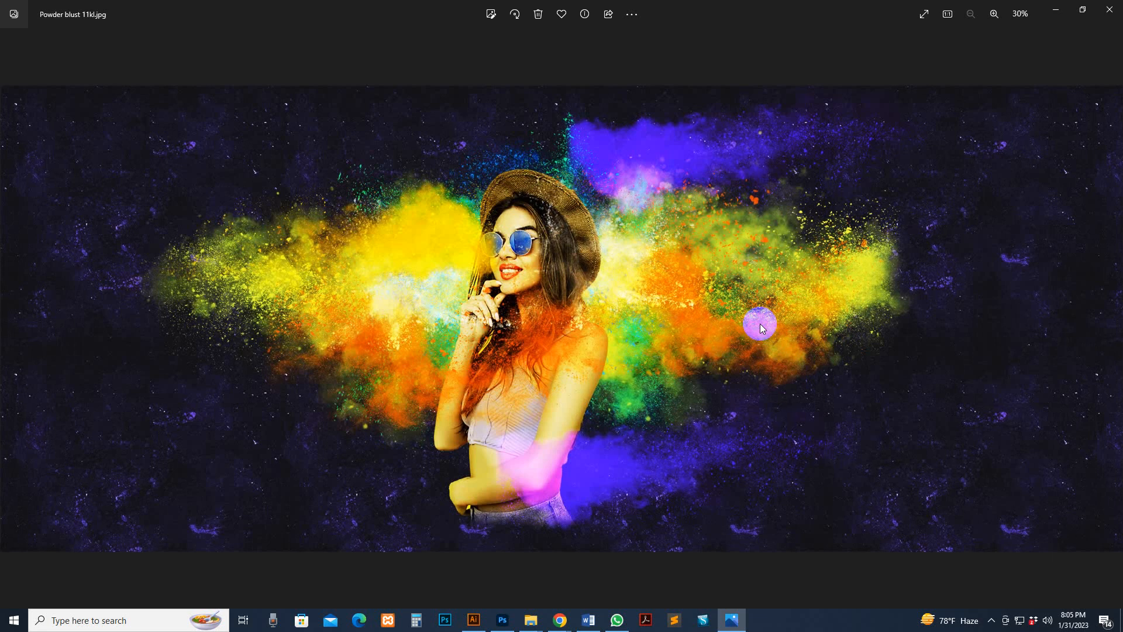
View the portrait samples Powder blust 12b and 13, and the football player sample powder blust 14.
{"action": "key", "text": "Right"}
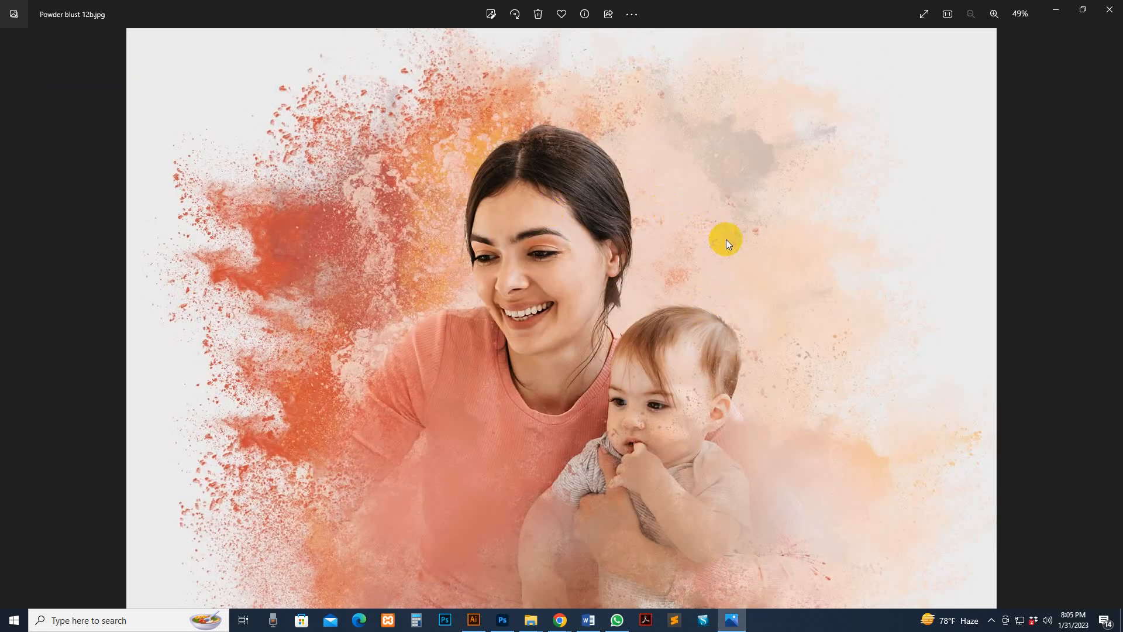
{"action": "key", "text": "Right"}
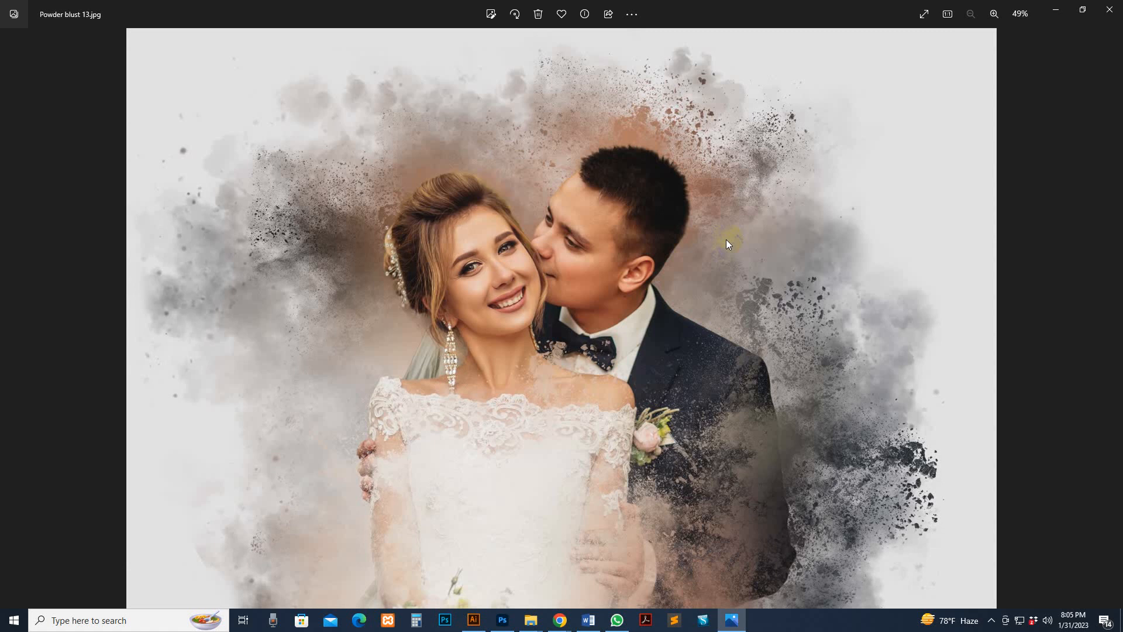
{"action": "key", "text": "Right"}
{"action": "key", "text": "Right"}
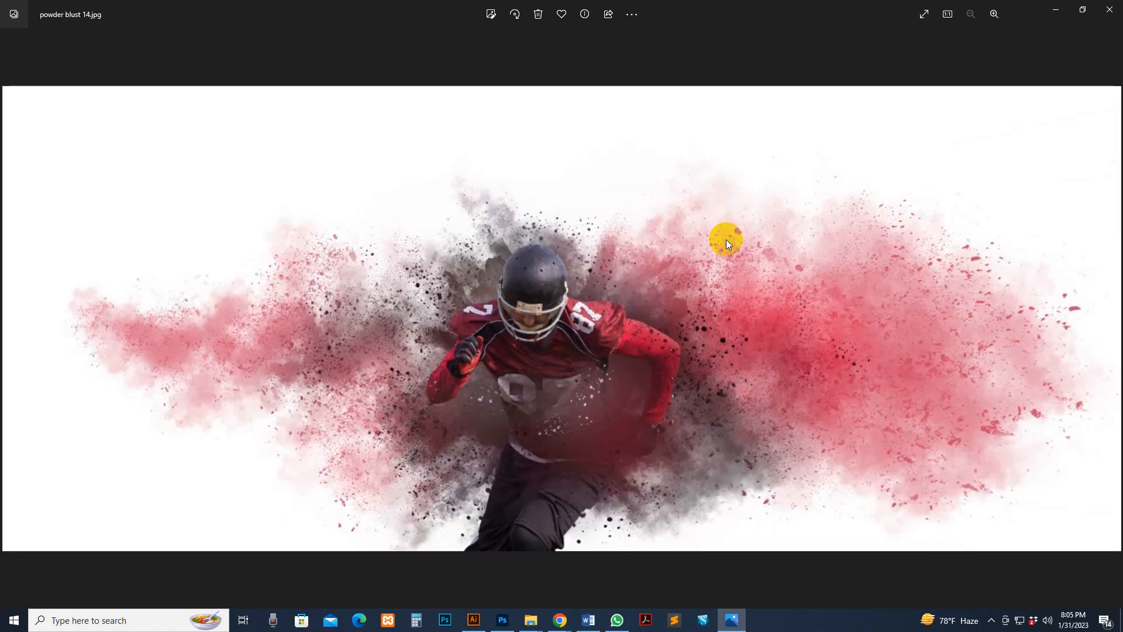
View the powder blustfr and blustw samples, followed by the Powder Explosion and Powder Color Photo Effect covers.
{"action": "key", "text": "Right"}
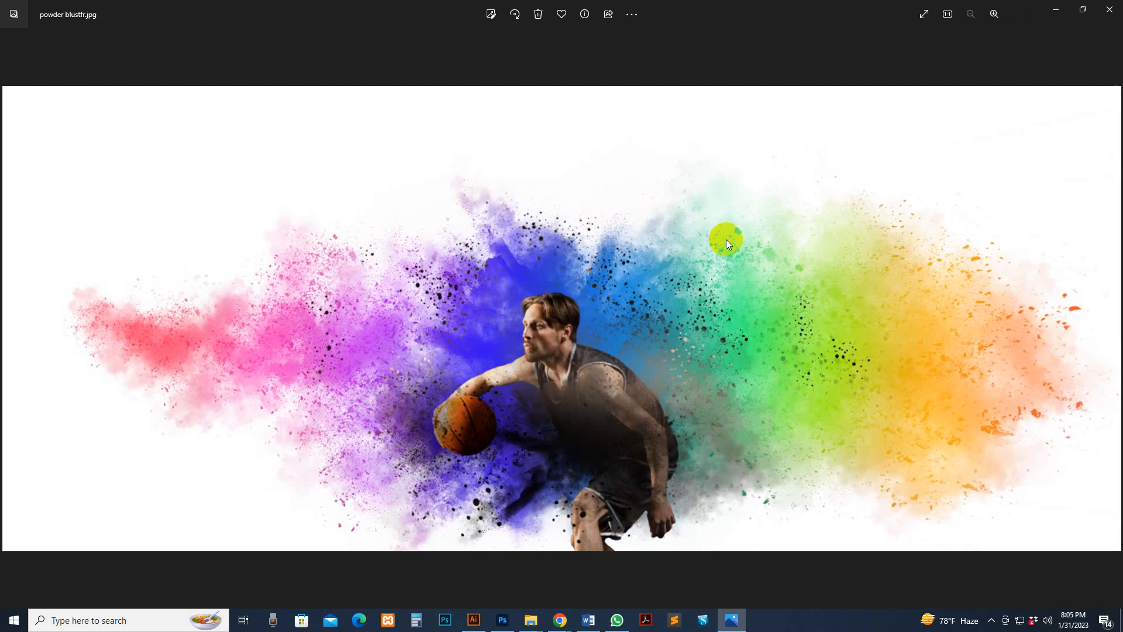
{"action": "key", "text": "Right"}
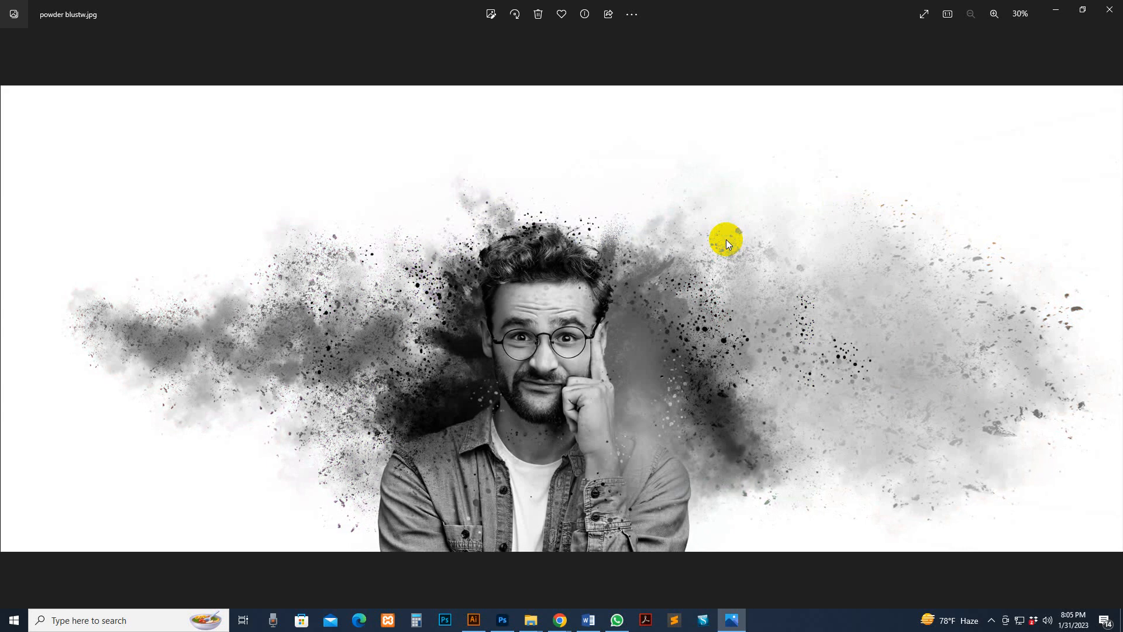
{"action": "key", "text": "Right"}
{"action": "key", "text": "Right"}
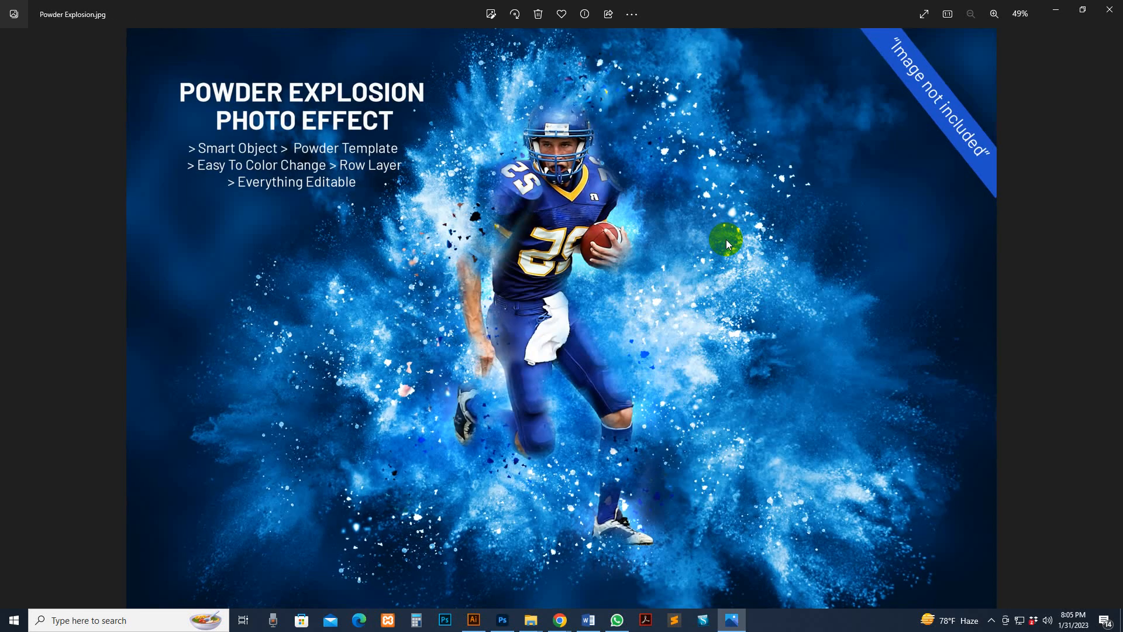
{"action": "key", "text": "Left"}
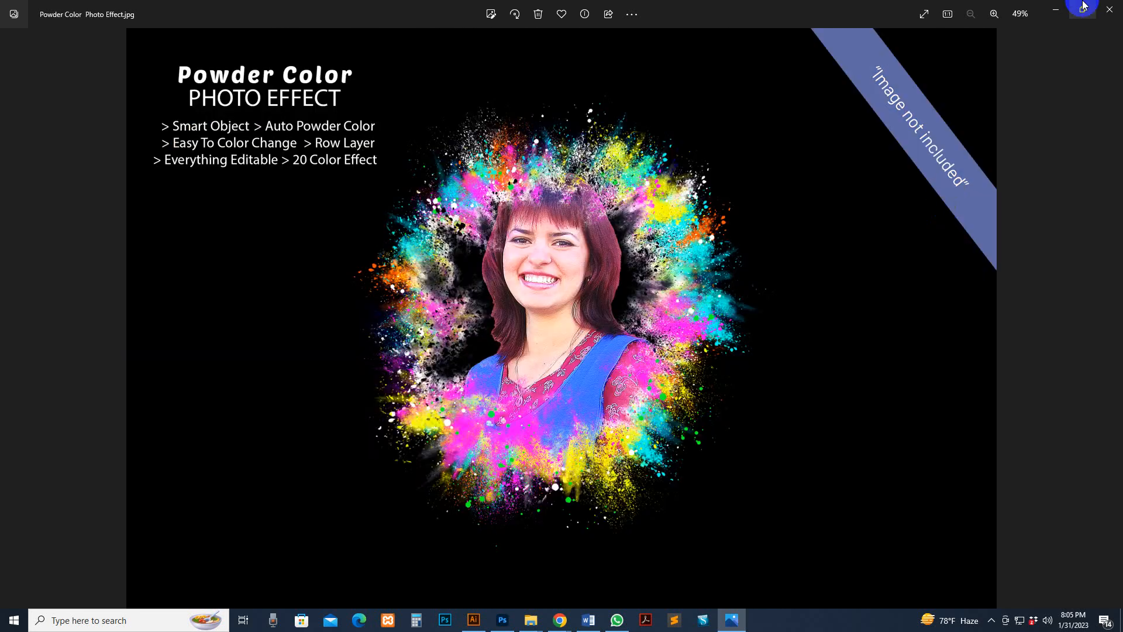
Close the image viewer and refresh the Editable Powder Explosion Photo Effect Bundle folder.
{"action": "left_click", "coordinate": [1107, 10]}
{"action": "right_click", "coordinate": [710, 376]}
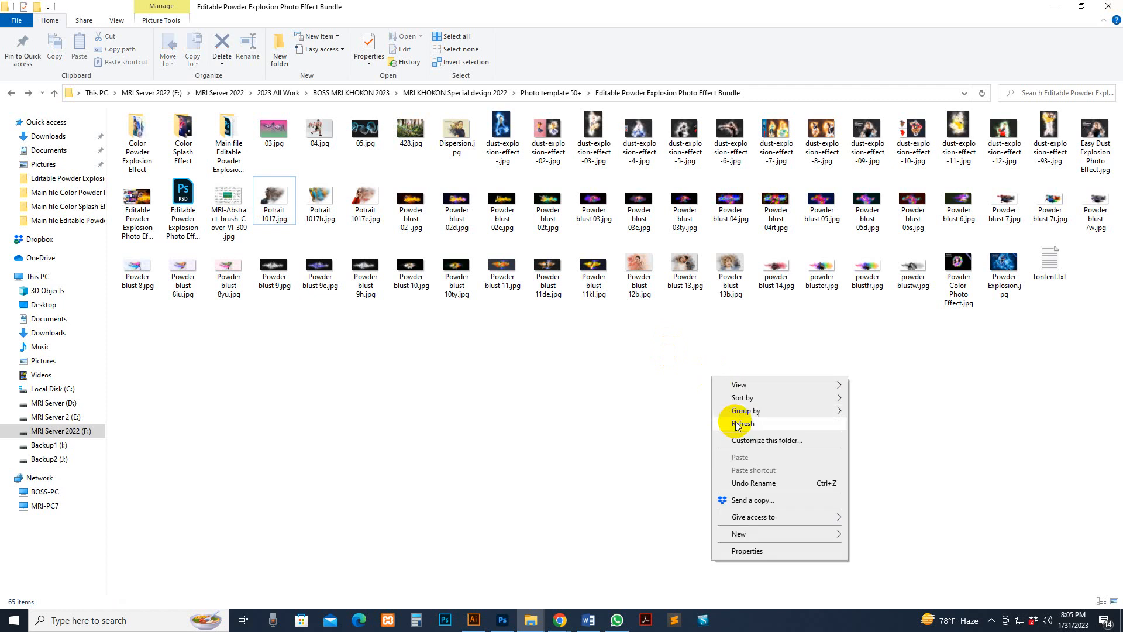
{"action": "left_click", "coordinate": [731, 421]}
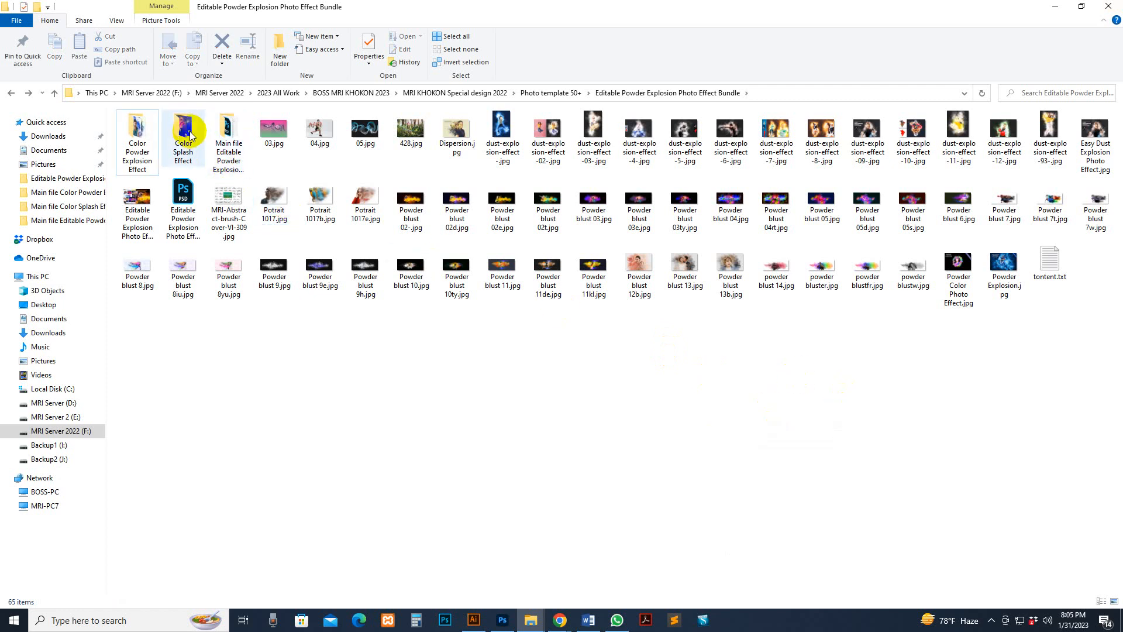
Look through the main file folder containing the bundle's PSD templates and return to the bundle folder.
{"action": "left_click", "coordinate": [234, 134]}
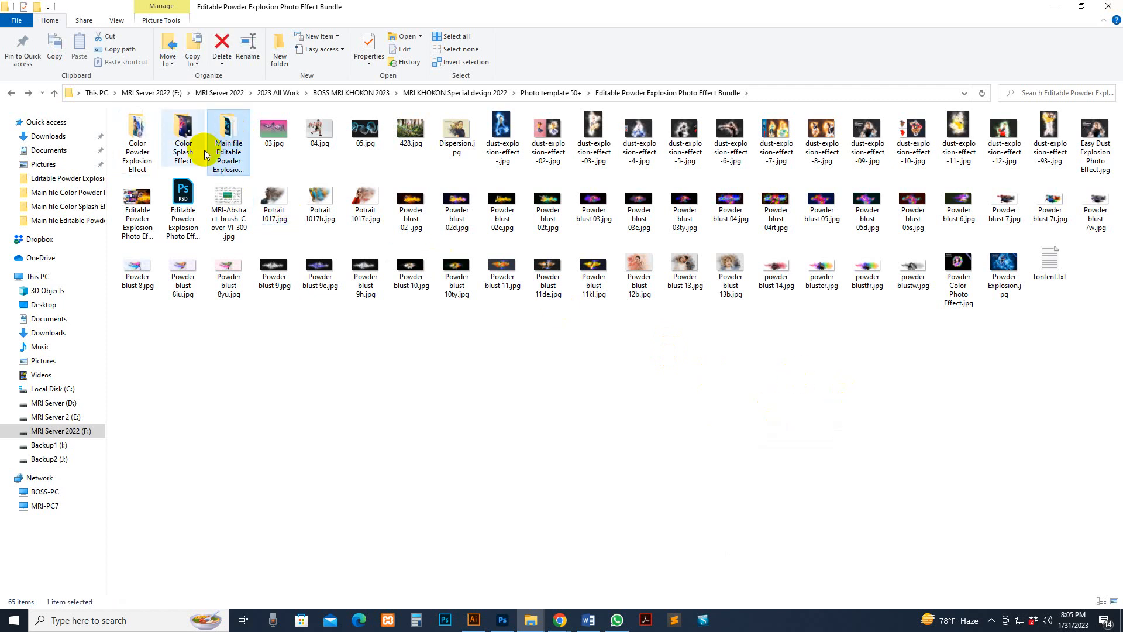
{"action": "double_click", "coordinate": [232, 133]}
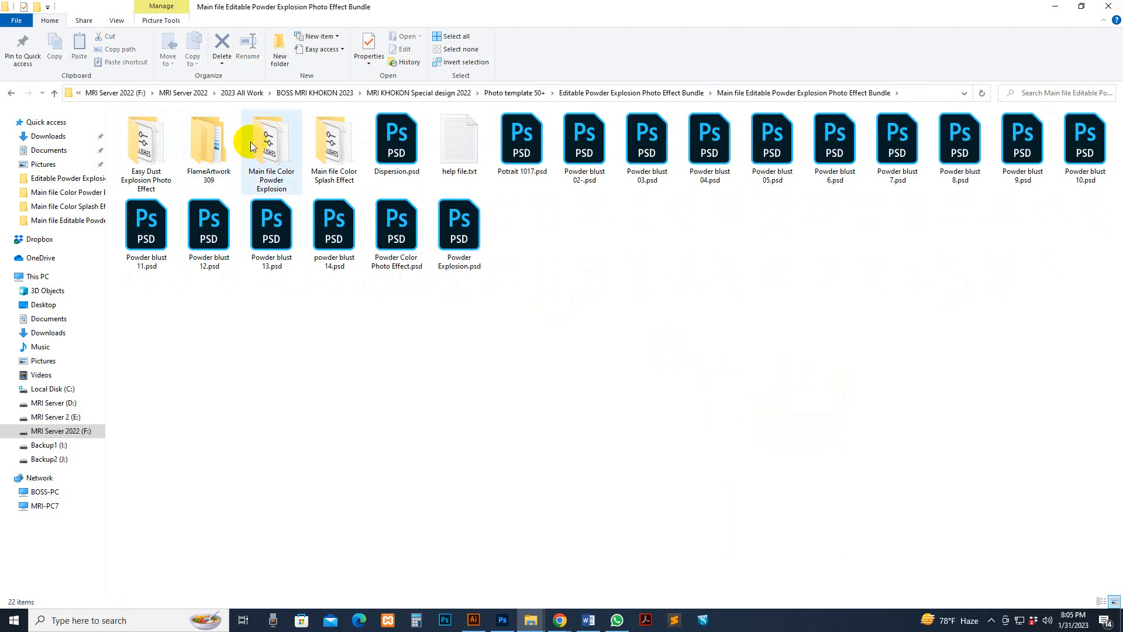
{"action": "key", "text": "alt+Left"}
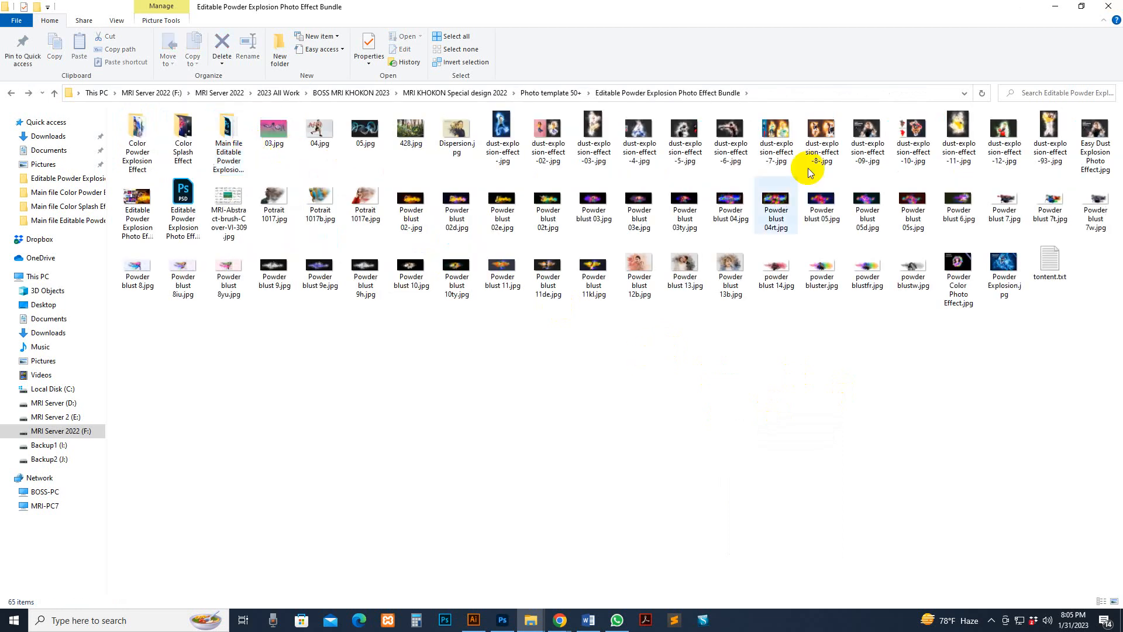
Open Dispersion.jpg and view the first dust-explosion-effect samples through dust-explosion-effect-03-.jpg.
{"action": "left_click", "coordinate": [502, 132]}
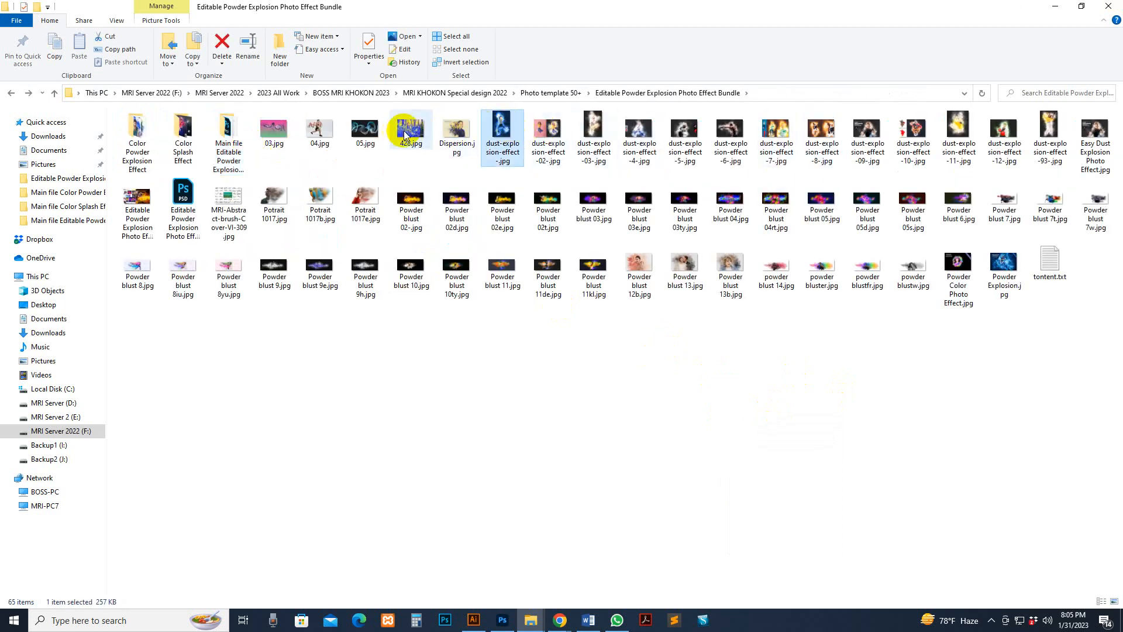
{"action": "left_click", "coordinate": [445, 133]}
{"action": "double_click", "coordinate": [468, 132]}
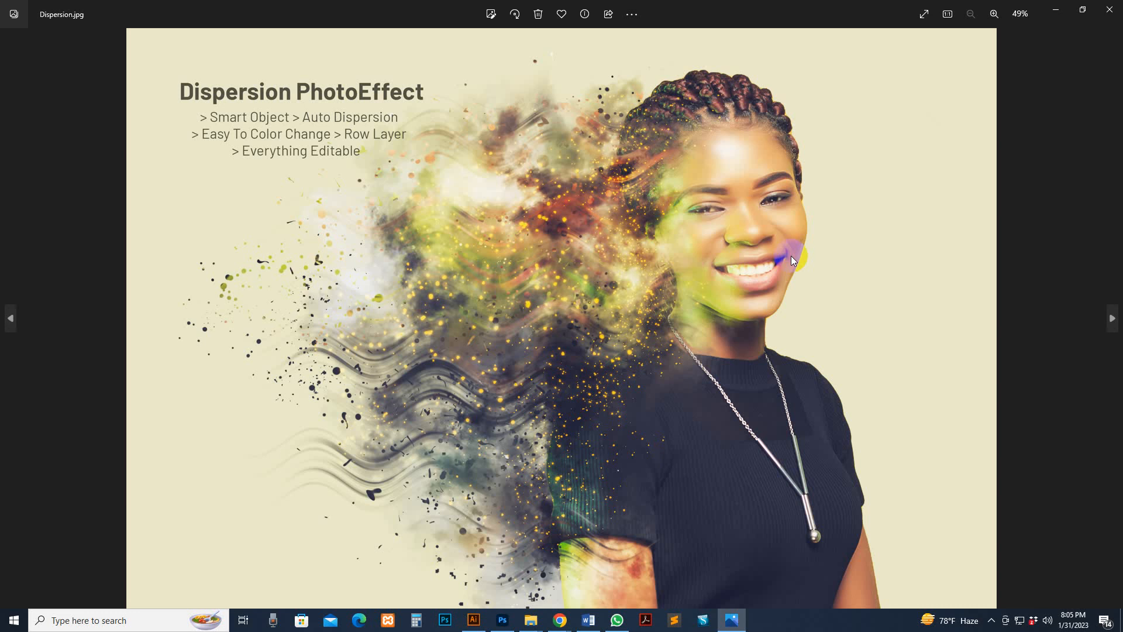
{"action": "key", "text": "Right"}
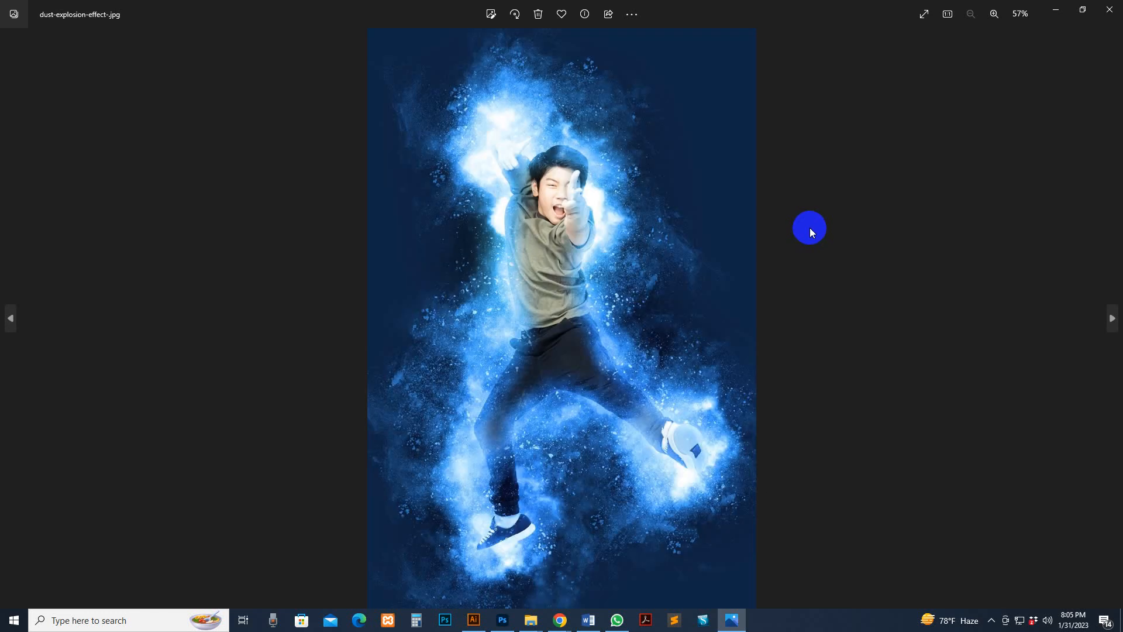
{"action": "key", "text": "Right"}
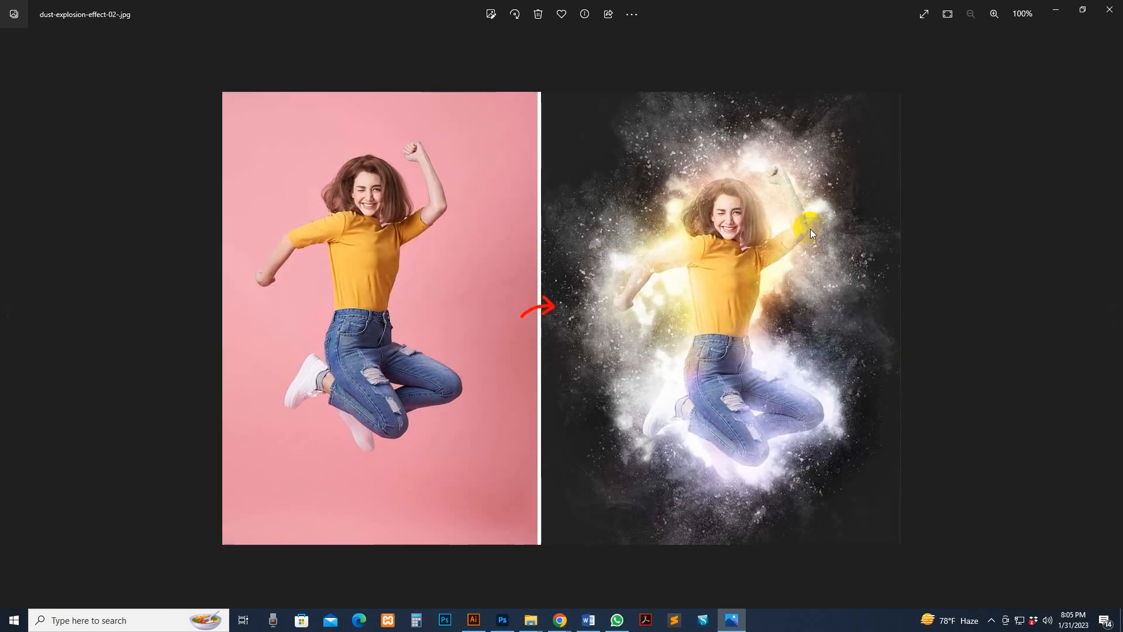
{"action": "key", "text": "Right"}
{"action": "key", "text": "Right"}
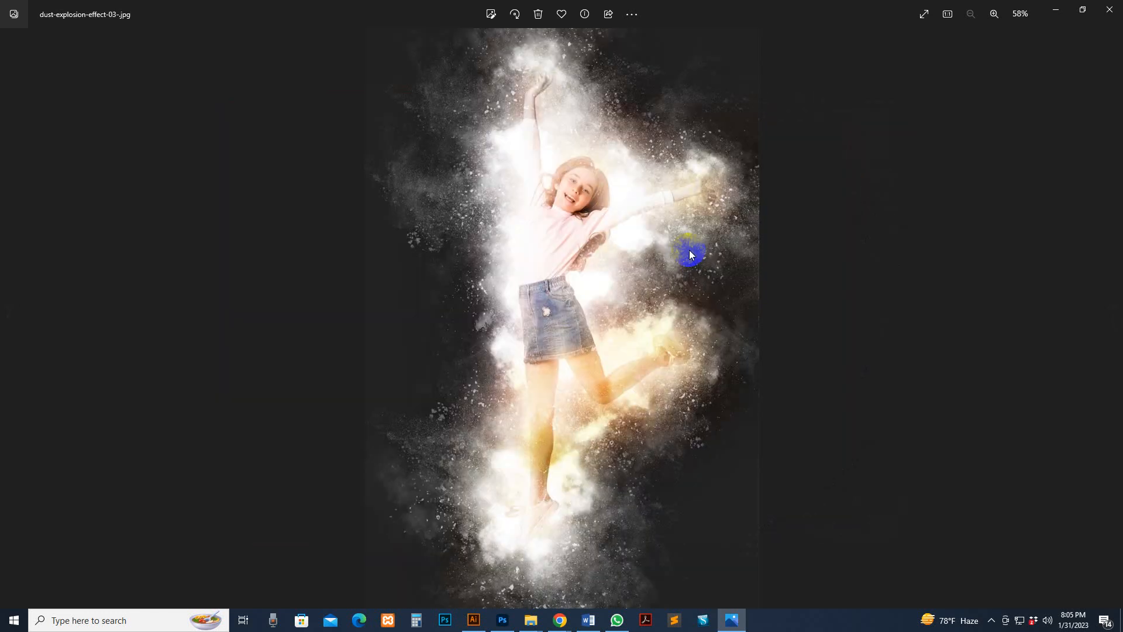
View the dust-explosion-effect samples 5, 6, 7, 8 and 09.
{"action": "key", "text": "Right"}
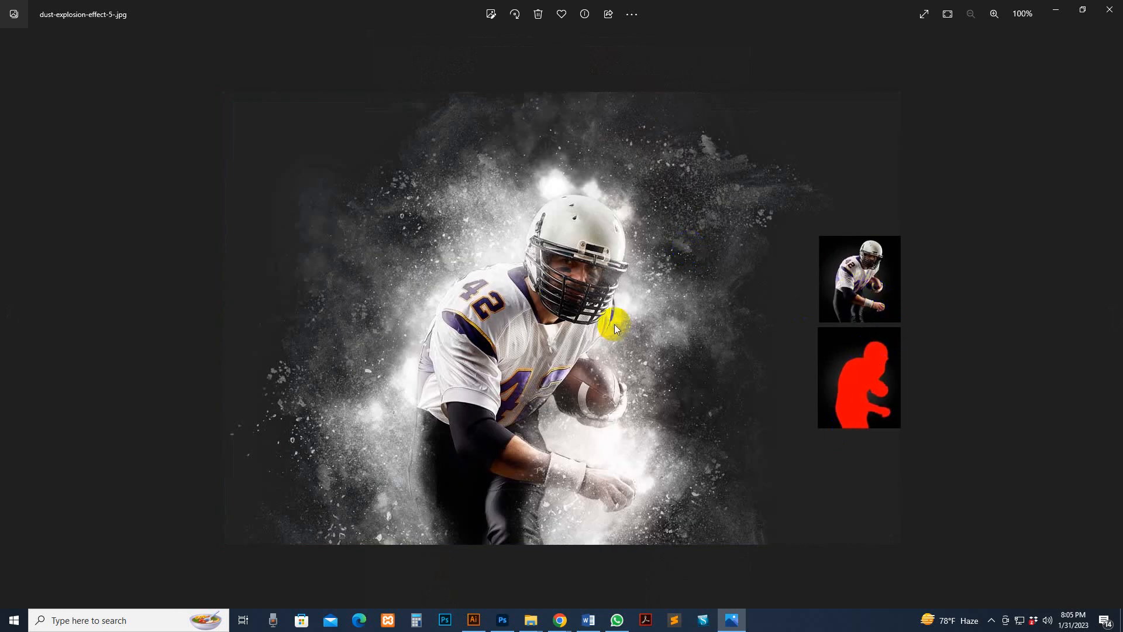
{"action": "key", "text": "Right"}
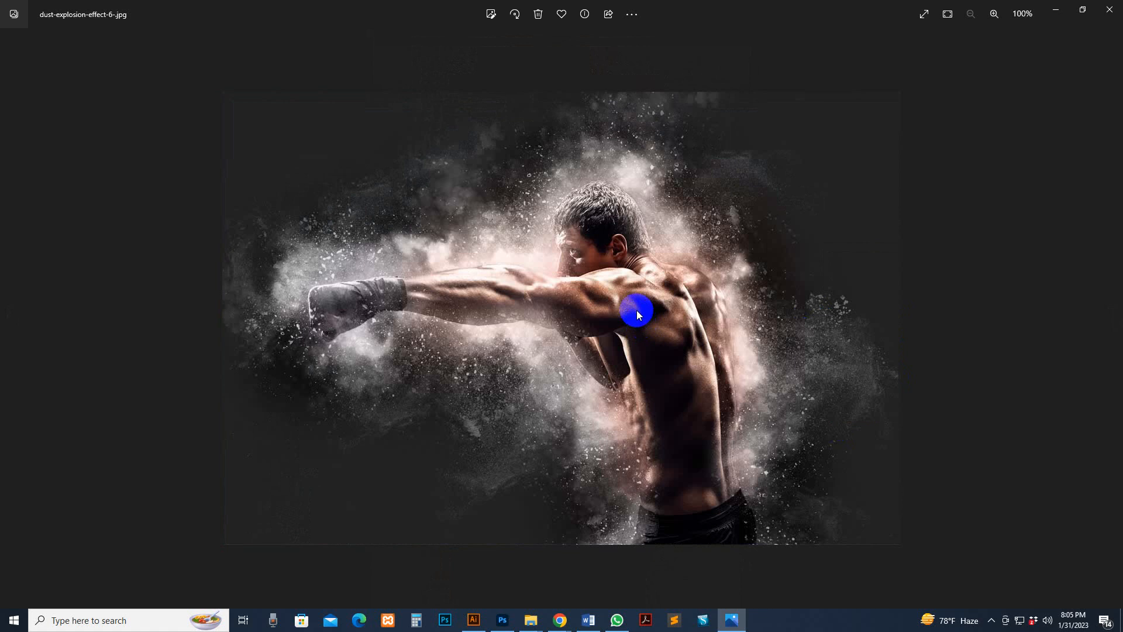
{"action": "key", "text": "Right"}
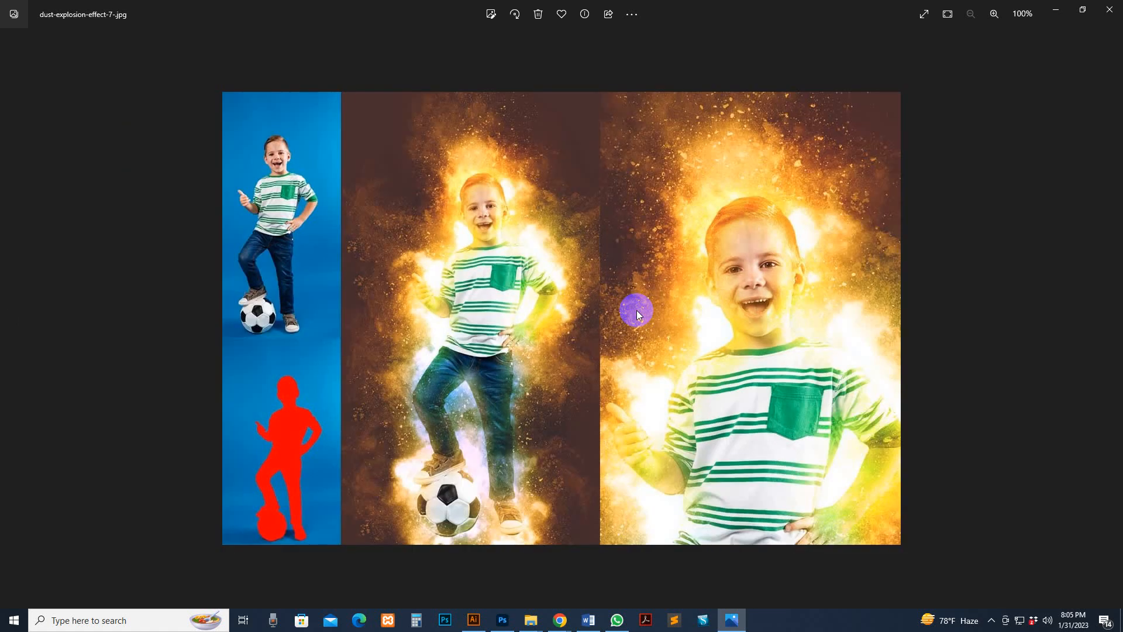
{"action": "key", "text": "Right"}
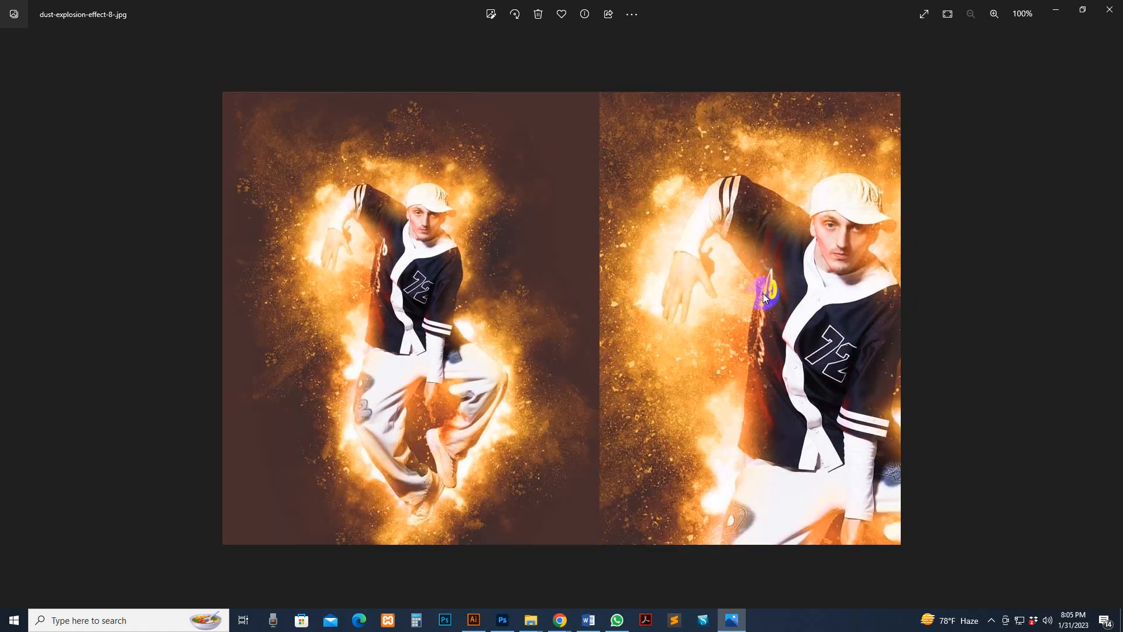
{"action": "key", "text": "Right"}
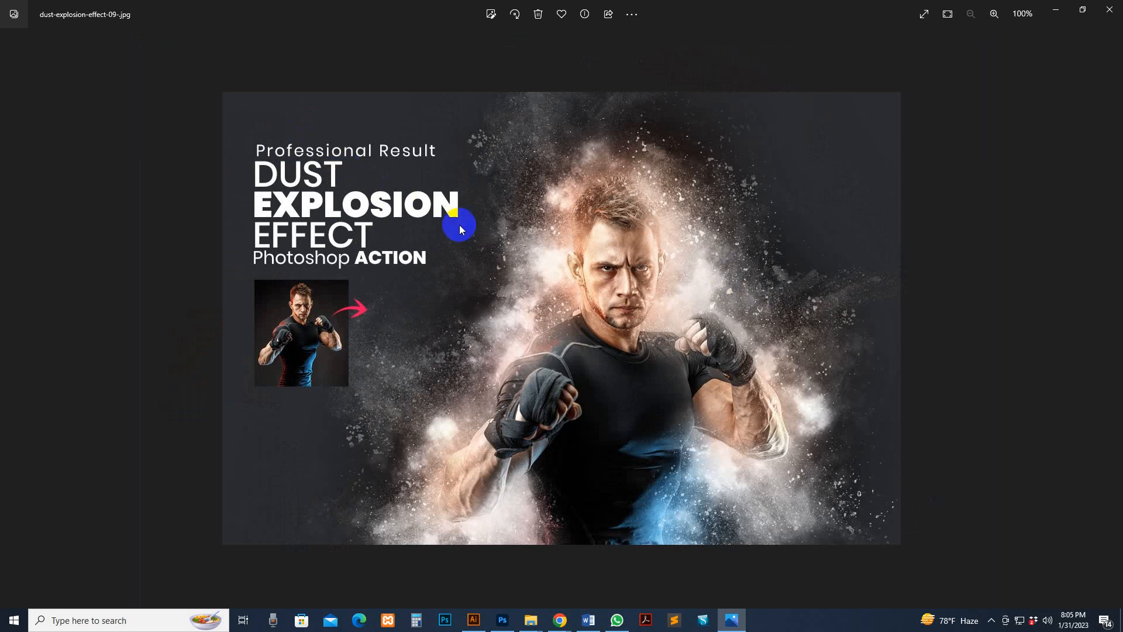
View the remaining dust-explosion-effect samples, including 11, up to Easy Dust Explosion Photo Effect.jpg.
{"action": "key", "text": "Right"}
{"action": "key", "text": "Right"}
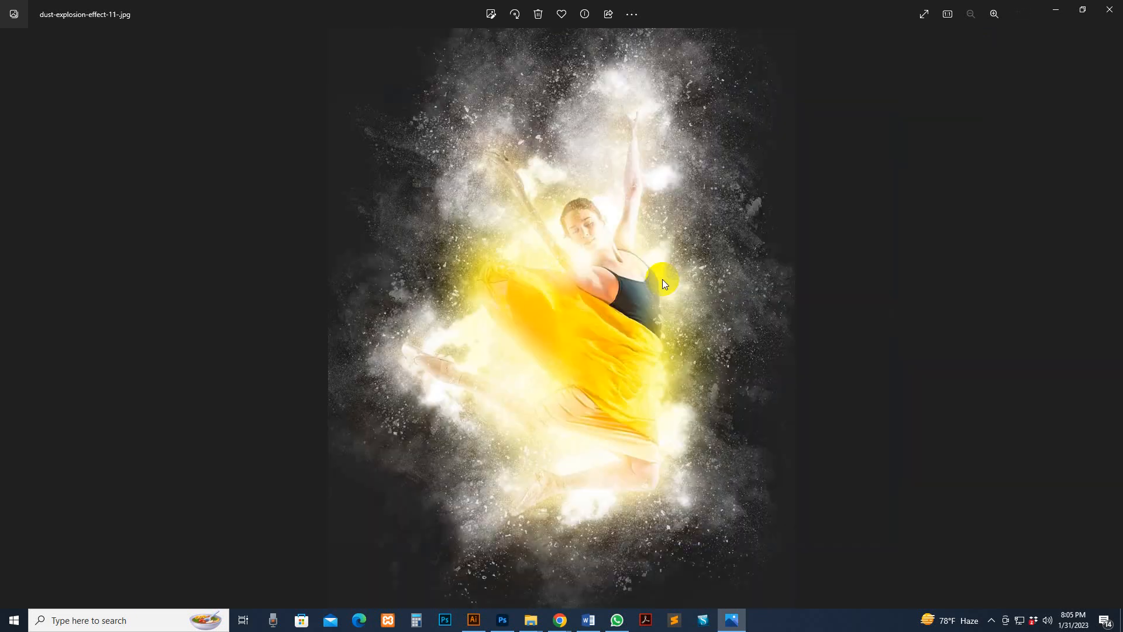
{"action": "key", "text": "Right"}
{"action": "key", "text": "Left"}
{"action": "key", "text": "Right"}
{"action": "key", "text": "Right"}
{"action": "key", "text": "Right"}
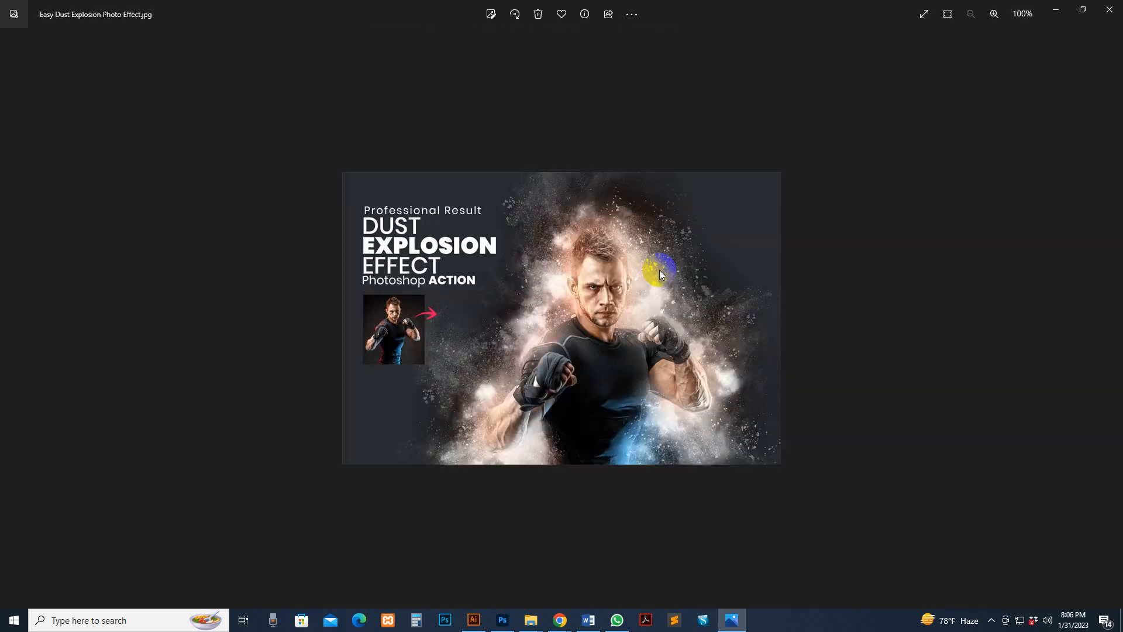
Continue through the images to the dispersion portrait Potrait 1017.jpg.
{"action": "key", "text": "Right"}
{"action": "key", "text": "Right"}
{"action": "key", "text": "Right"}
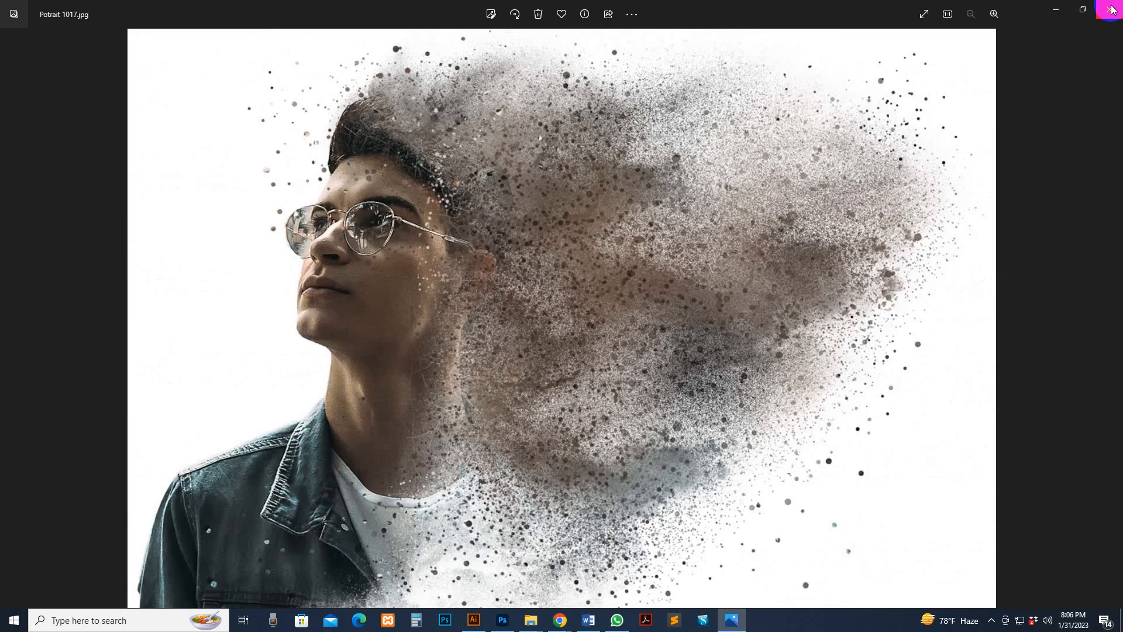
Close the image viewer and open the Color Powder Explosion Effect folder.
{"action": "key", "text": "alt+F4"}
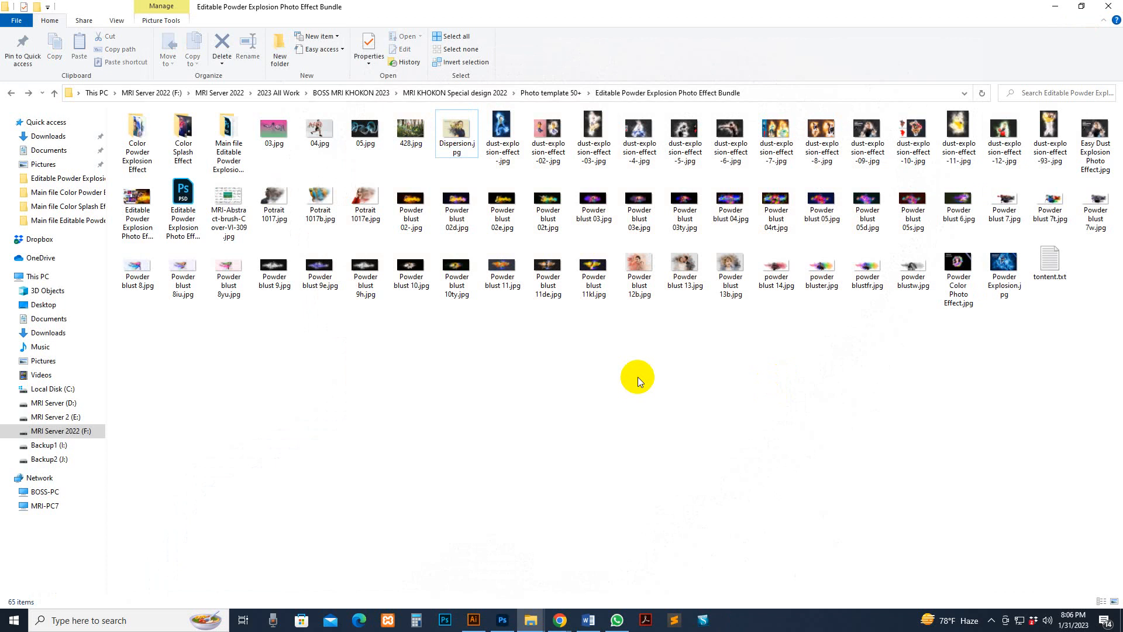
{"action": "left_click", "coordinate": [421, 403]}
{"action": "double_click", "coordinate": [146, 131]}
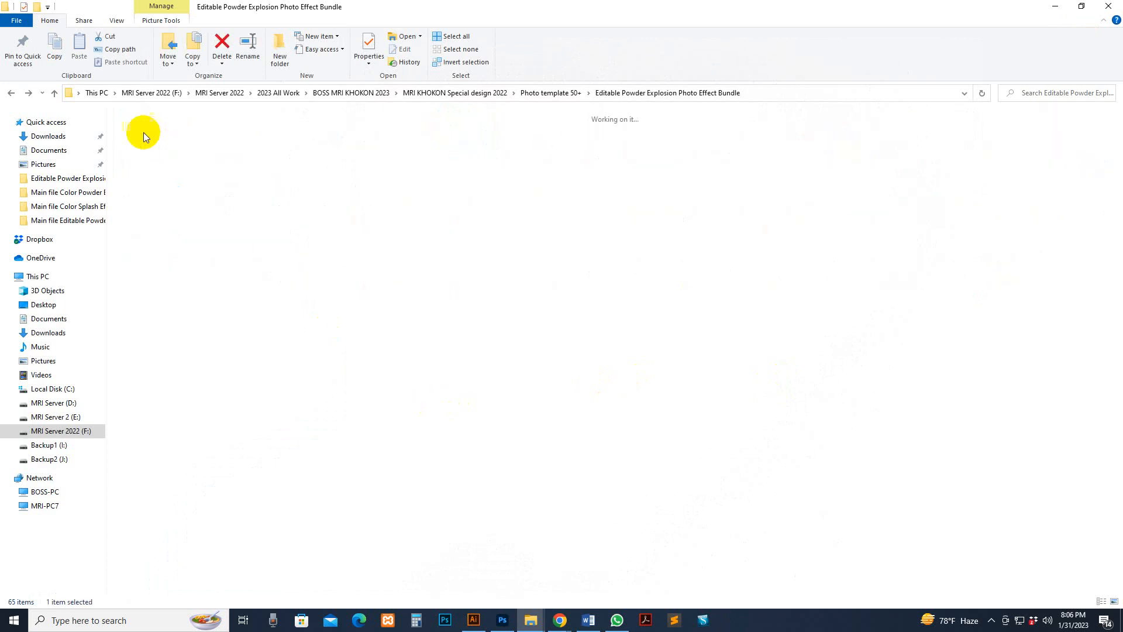
Open the Color Powder Explosion Effect folder from the bundle folder and view its color-powder-explosion samples up to 07.
{"action": "key", "text": "BackSpace"}
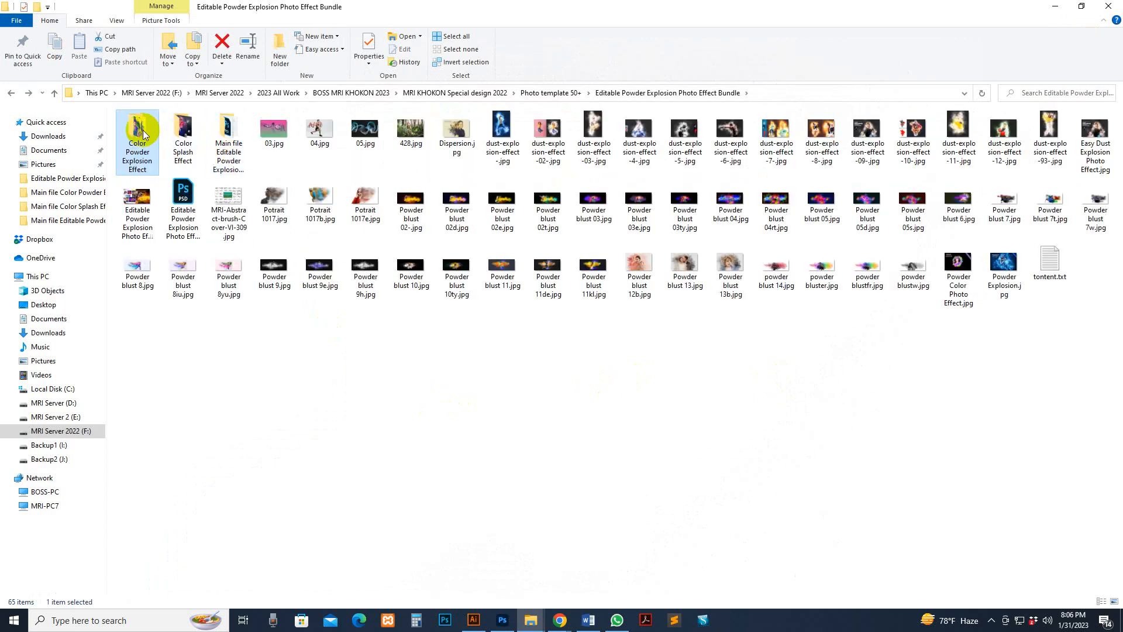
{"action": "double_click", "coordinate": [144, 135]}
{"action": "double_click", "coordinate": [201, 145]}
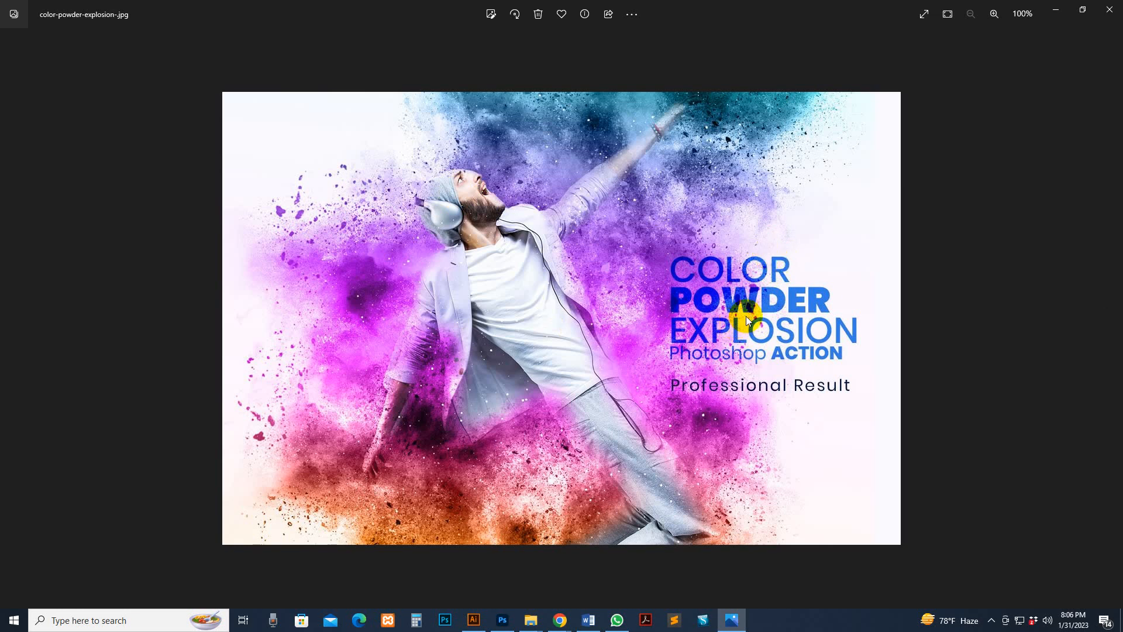
{"action": "key", "text": "Right"}
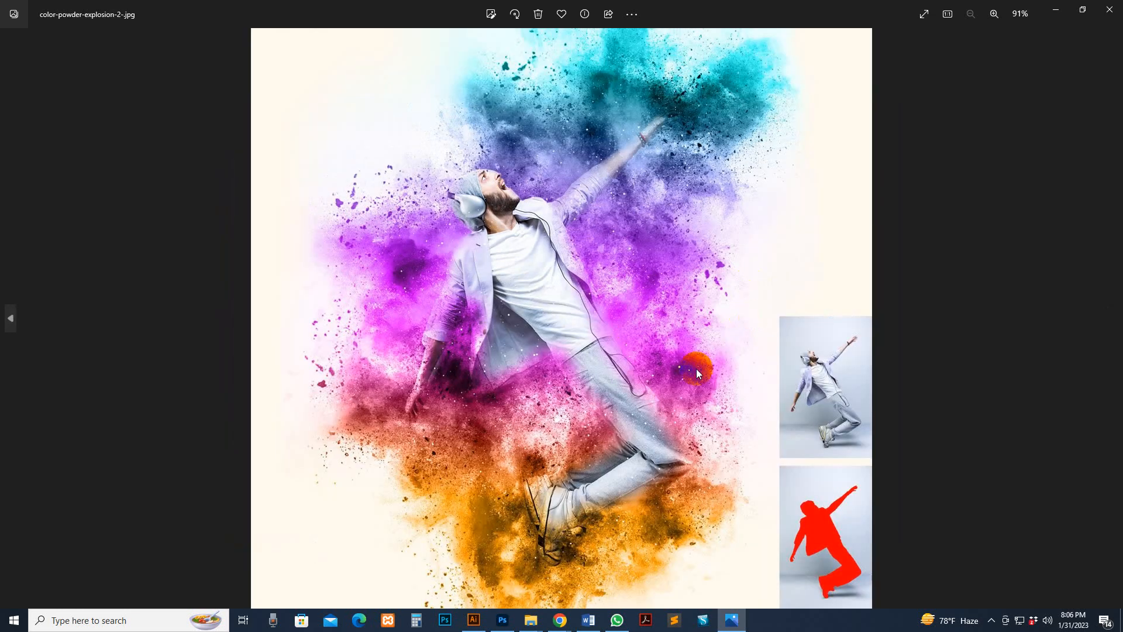
{"action": "key", "text": "Right"}
{"action": "key", "text": "Right"}
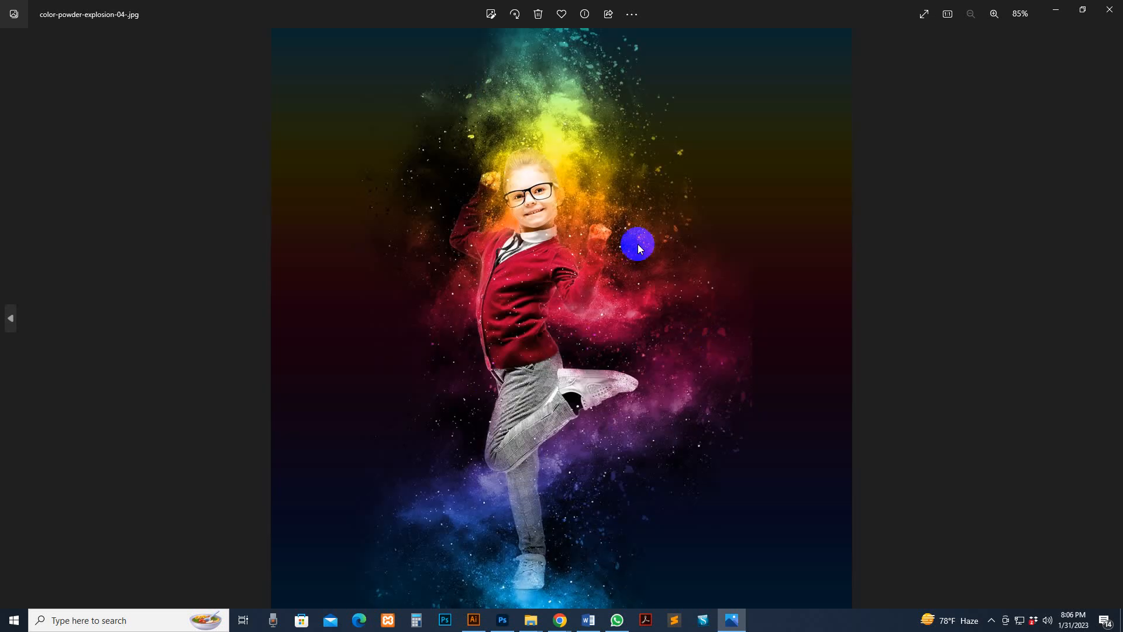
{"action": "key", "text": "Right"}
{"action": "key", "text": "Right"}
{"action": "key", "text": "Right"}
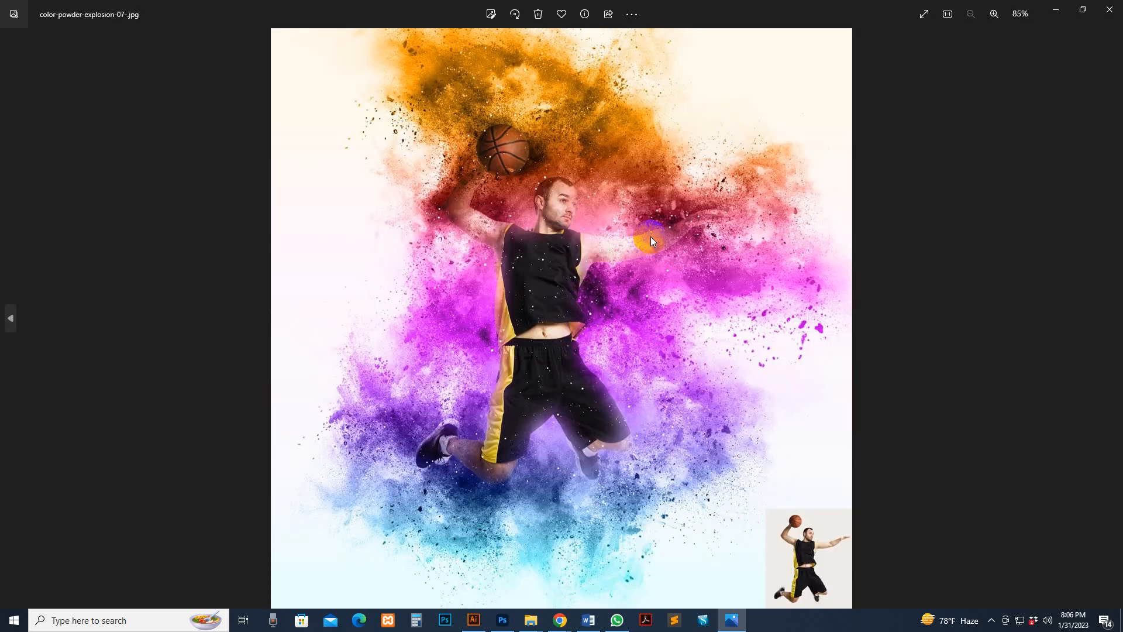
View the color-powder-explosion samples after 07 up to 16, close the image viewer and return to the bundle folder.
{"action": "key", "text": "Right"}
{"action": "key", "text": "Right"}
{"action": "key", "text": "Right"}
{"action": "key", "text": "Right"}
{"action": "key", "text": "Right"}
{"action": "key", "text": "Right"}
{"action": "key", "text": "Right"}
{"action": "key", "text": "Right"}
{"action": "key", "text": "Right"}
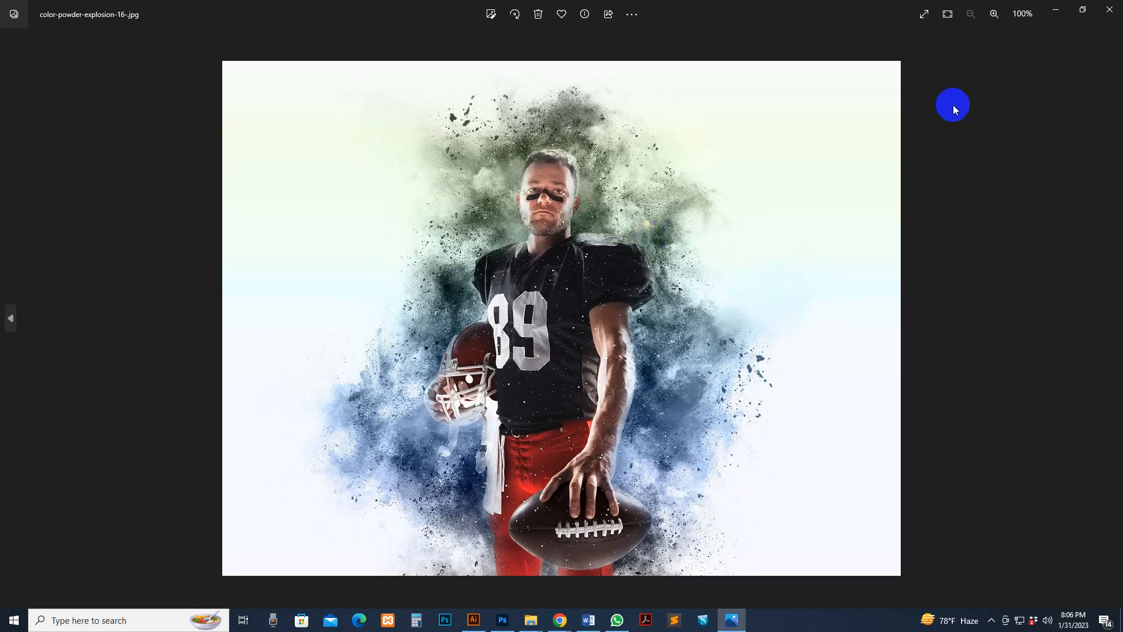
{"action": "left_click", "coordinate": [1109, 10]}
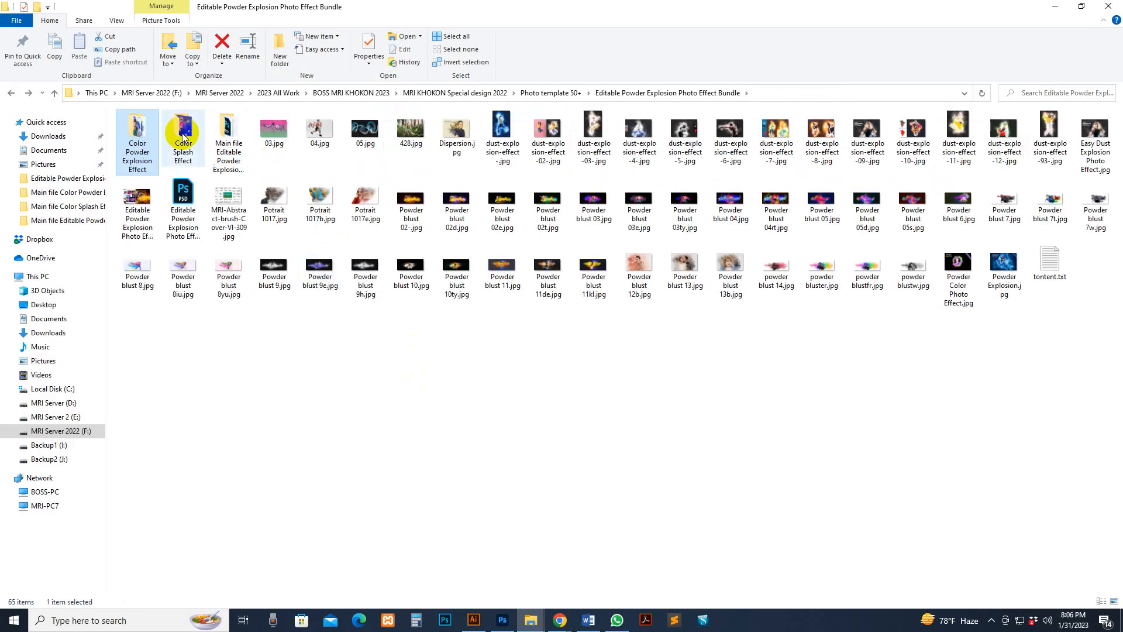
Open the Color Splash Effect folder, view its color-splash-effect samples up to 08 and close the image viewer.
{"action": "double_click", "coordinate": [177, 127]}
{"action": "double_click", "coordinate": [230, 163]}
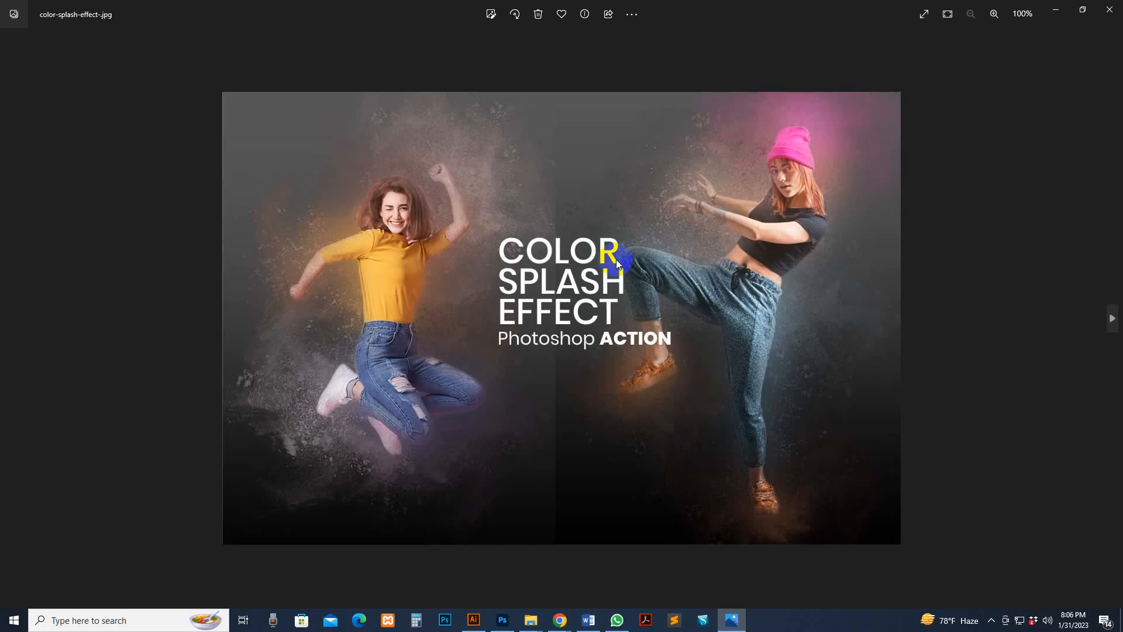
{"action": "key", "text": "Right"}
{"action": "key", "text": "Right"}
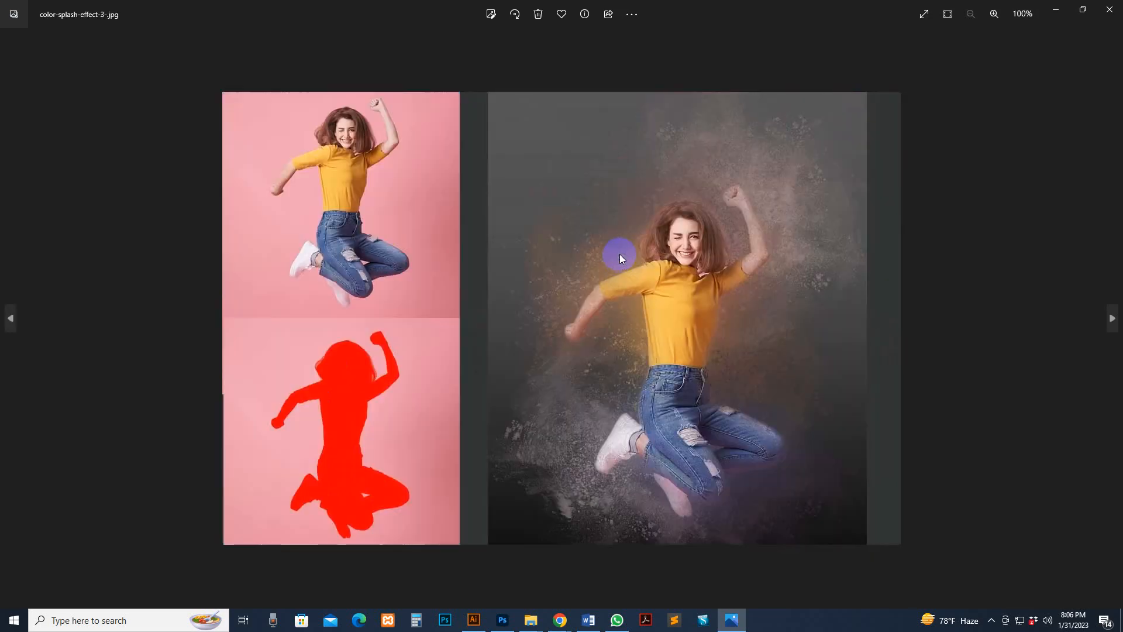
{"action": "key", "text": "Right"}
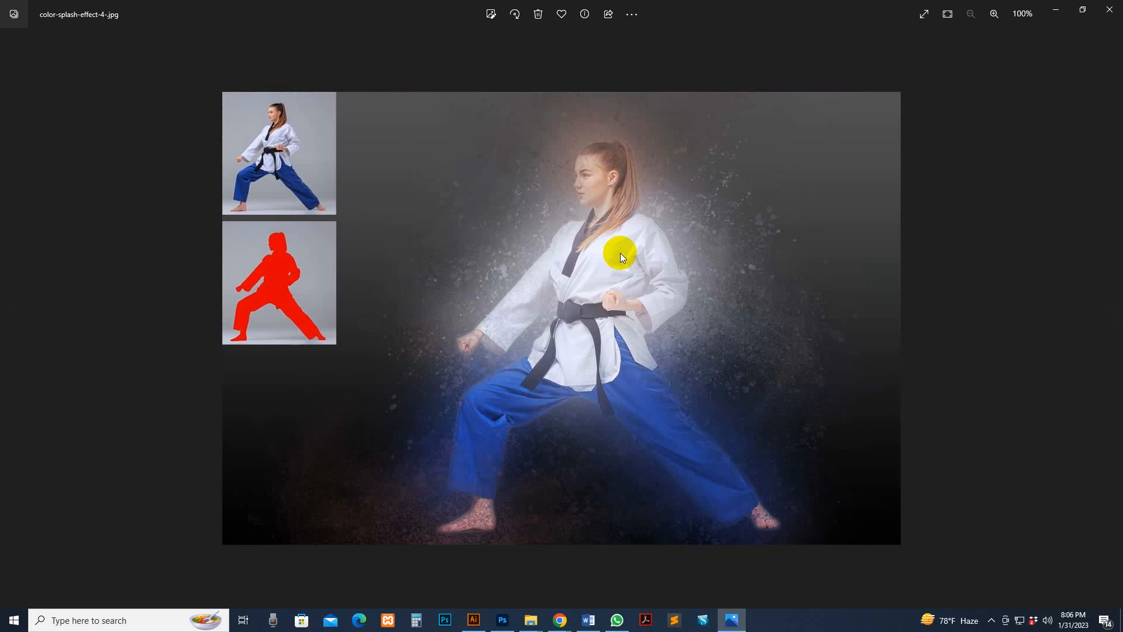
{"action": "key", "text": "Right"}
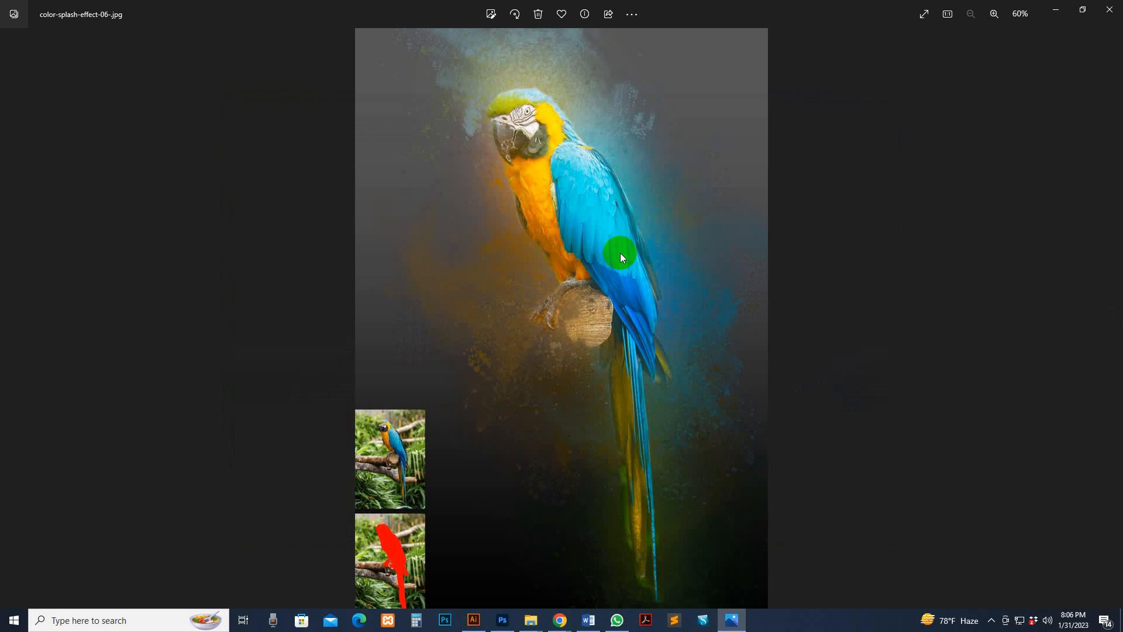
{"action": "key", "text": "Right"}
{"action": "key", "text": "Right"}
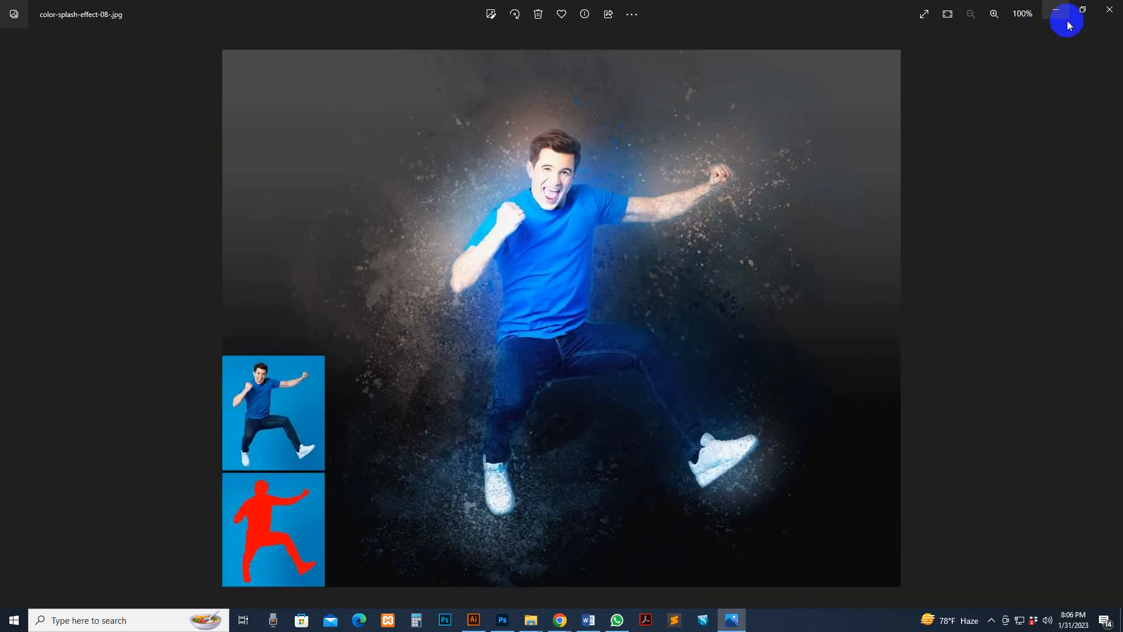
{"action": "left_click", "coordinate": [1111, 12]}
Return to the bundle folder and open Easy Dust Explosion Photo Effect inside Main file Editable Powder Explosion Photo Effect Bundle.
{"action": "key", "text": "BackSpace"}
{"action": "left_click", "coordinate": [232, 138]}
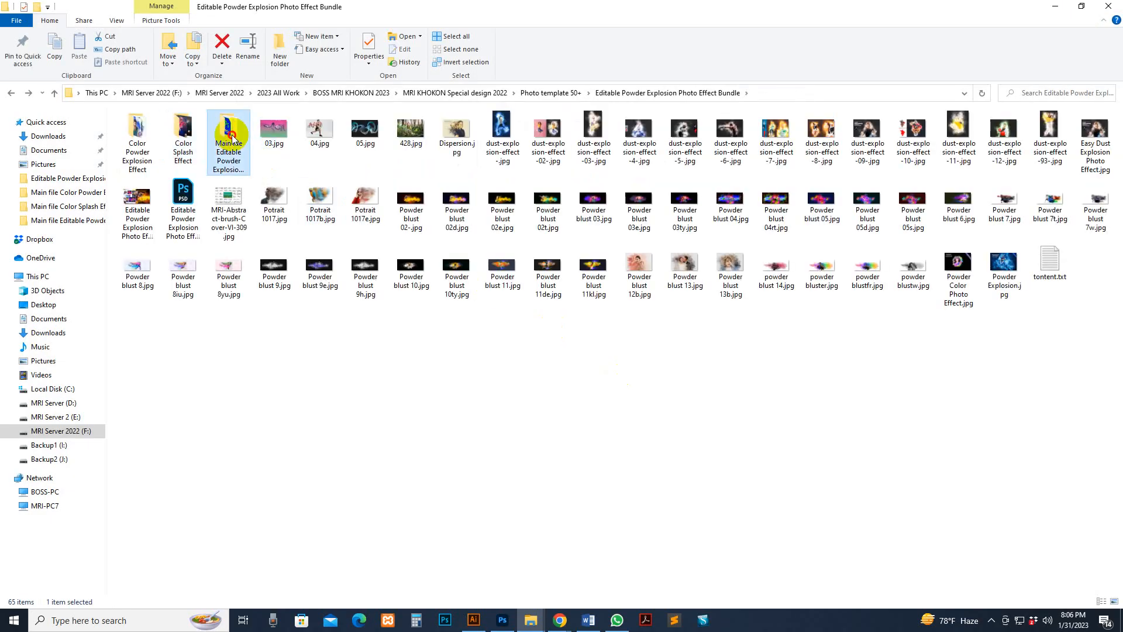
{"action": "double_click", "coordinate": [231, 138]}
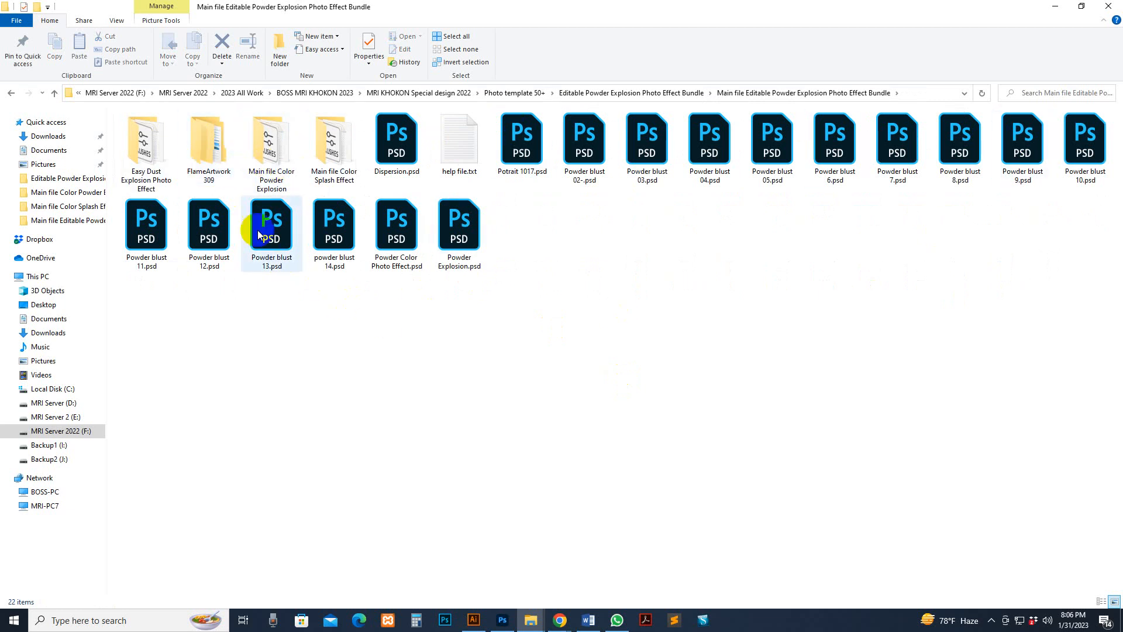
{"action": "double_click", "coordinate": [133, 160]}
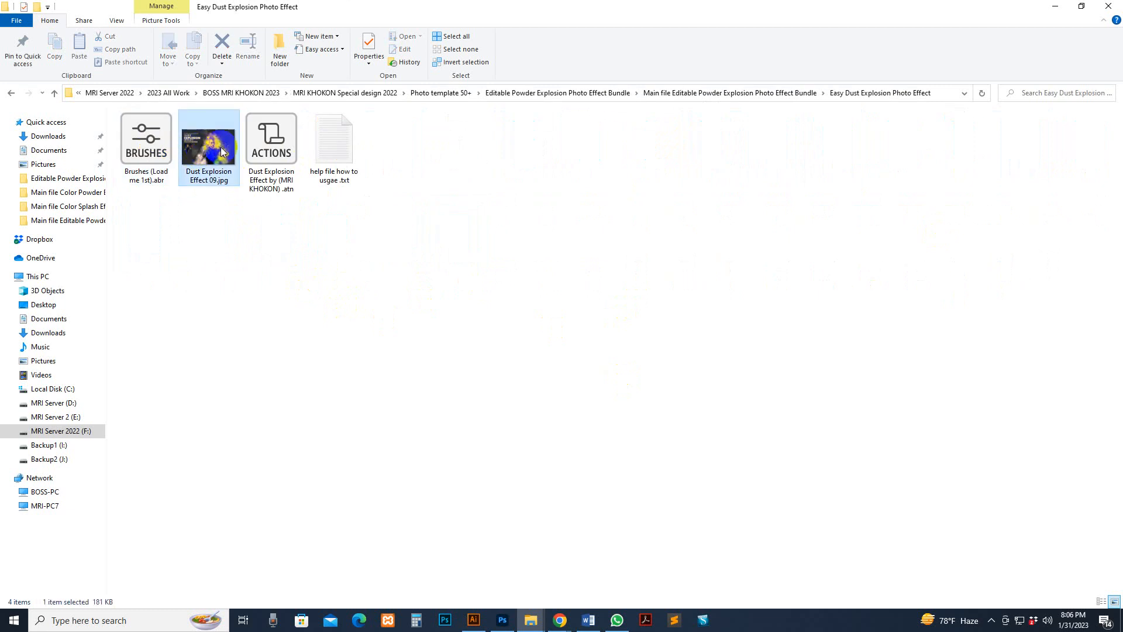
Open the help file how to usgae .txt and highlight the YouTube link under "See video how to custom".
{"action": "double_click", "coordinate": [334, 144]}
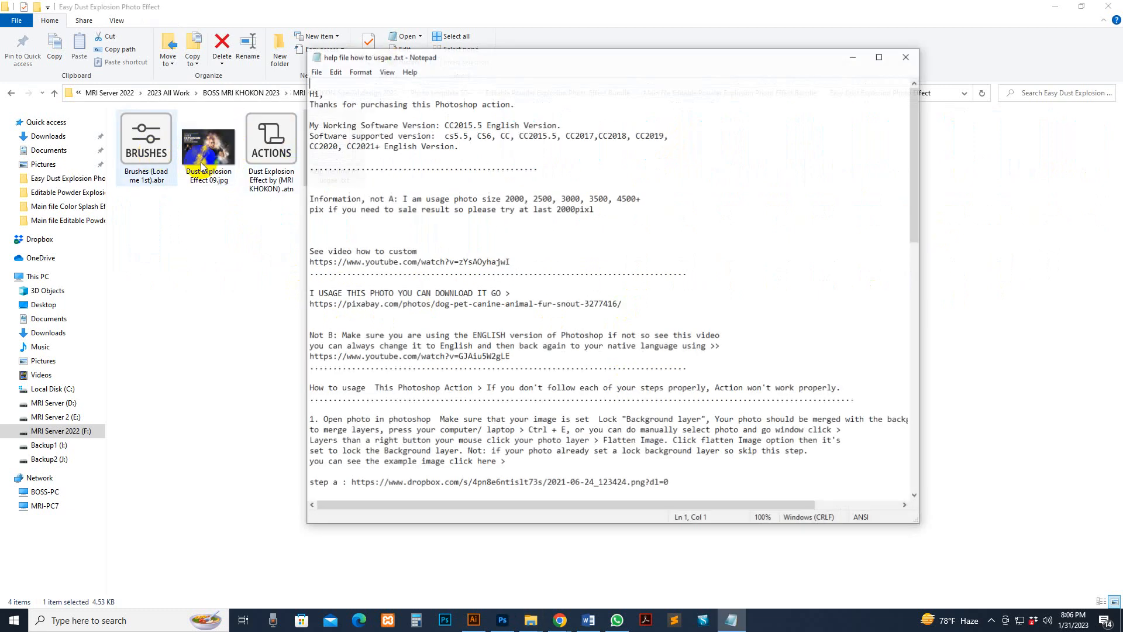
{"action": "left_click_drag", "start_coordinate": [511, 262], "coordinate": [305, 267]}
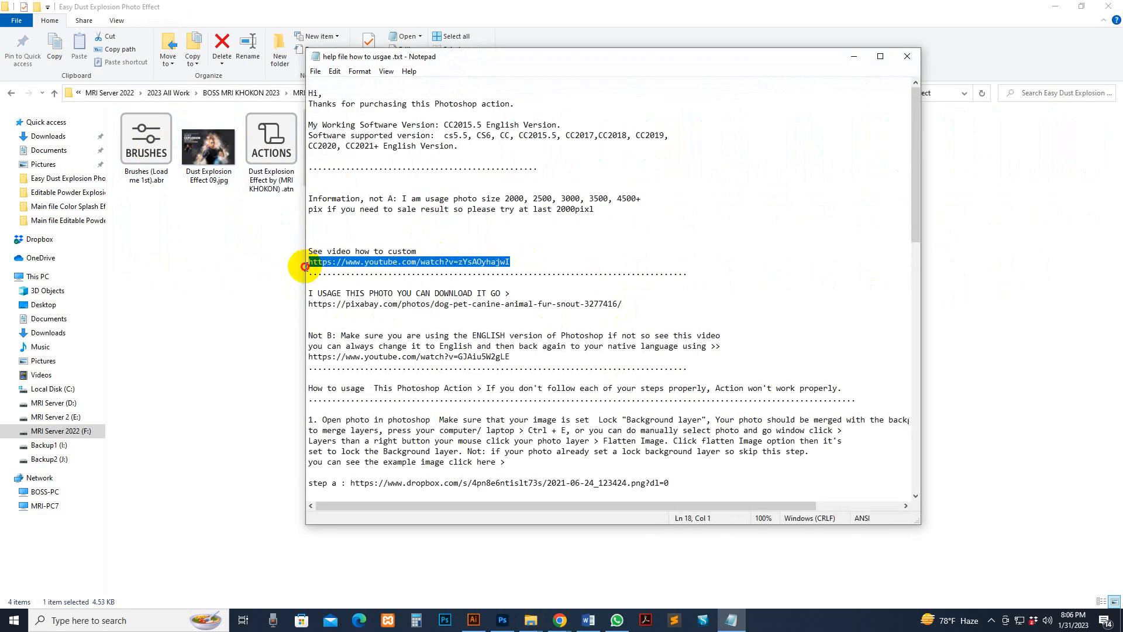
{"action": "left_click", "coordinate": [424, 263]}
{"action": "left_click_drag", "start_coordinate": [513, 266], "coordinate": [313, 262]}
{"action": "left_click", "coordinate": [467, 293]}
Read through the numbered action usage steps in the help file, close it and return to the main file folder.
{"action": "scroll", "coordinate": [497, 320], "scroll_direction": "down", "scroll_amount": 5}
{"action": "left_click", "coordinate": [505, 276]}
{"action": "scroll", "coordinate": [518, 363], "scroll_direction": "down", "scroll_amount": 4}
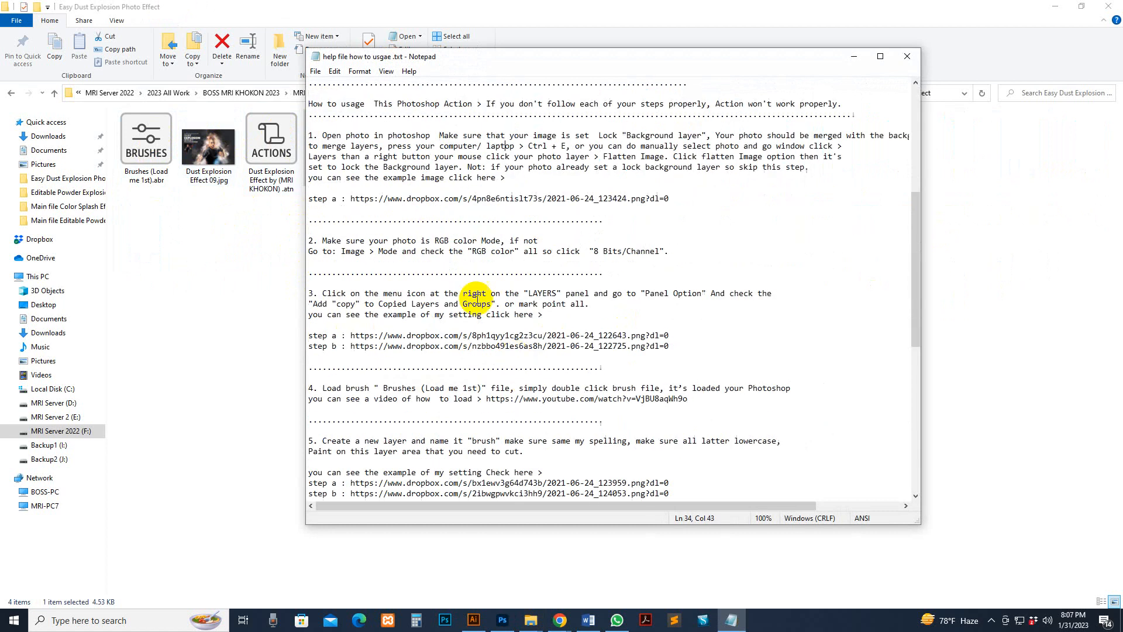
{"action": "scroll", "coordinate": [495, 363], "scroll_direction": "down", "scroll_amount": 4}
{"action": "left_click_drag", "start_coordinate": [449, 314], "coordinate": [614, 411]}
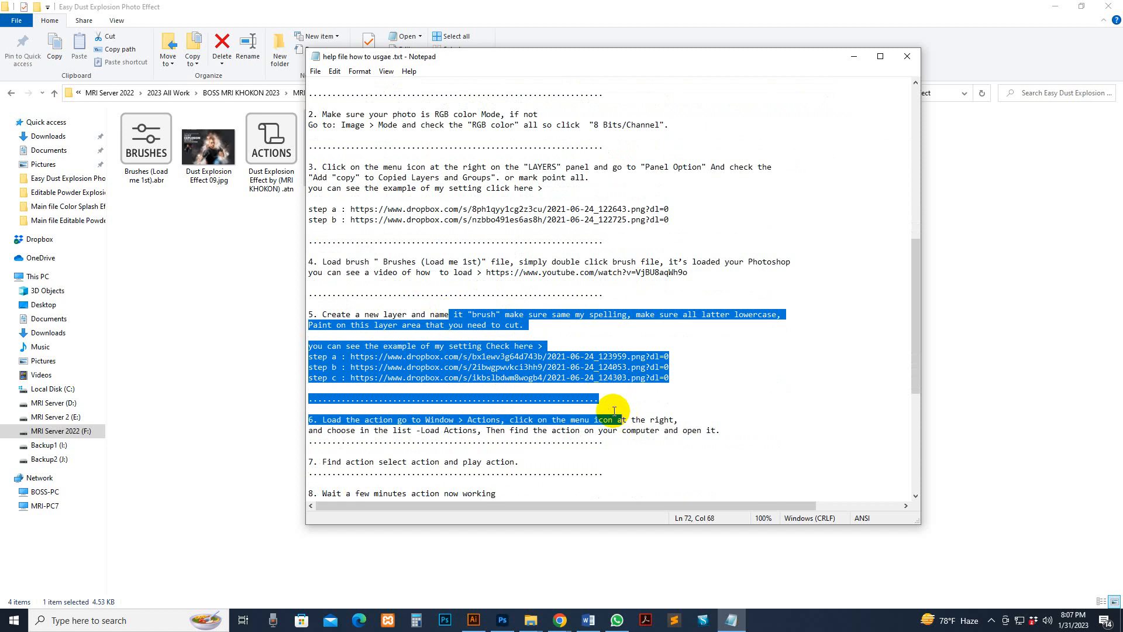
{"action": "left_click", "coordinate": [622, 404]}
{"action": "left_click", "coordinate": [910, 57]}
{"action": "key", "text": "BackSpace"}
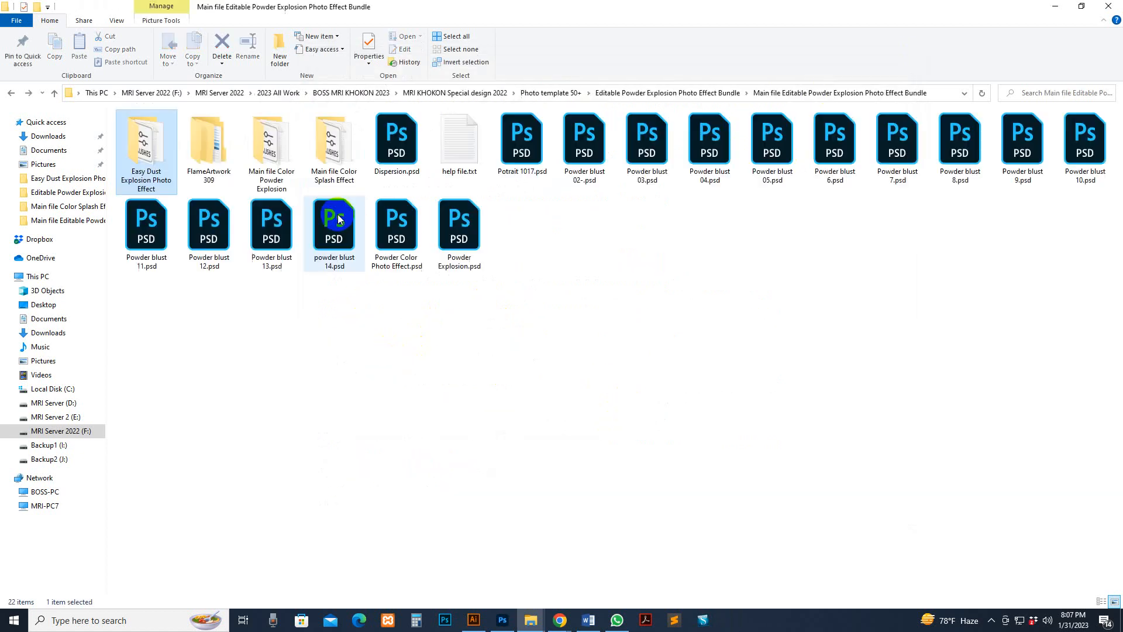
Open Main file MRI Abstract brush VI 309 in FlameArtwork 309, highlight the YouTube link in help file.txt and close the file.
{"action": "double_click", "coordinate": [209, 143]}
{"action": "double_click", "coordinate": [166, 158]}
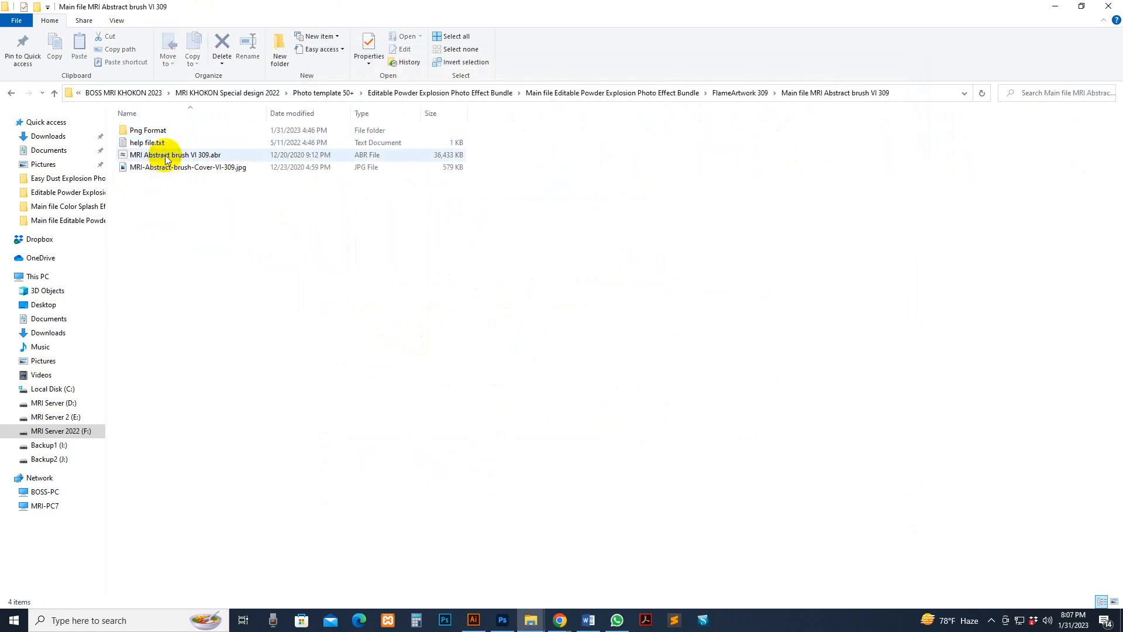
{"action": "left_click", "coordinate": [155, 146]}
{"action": "double_click", "coordinate": [146, 146]}
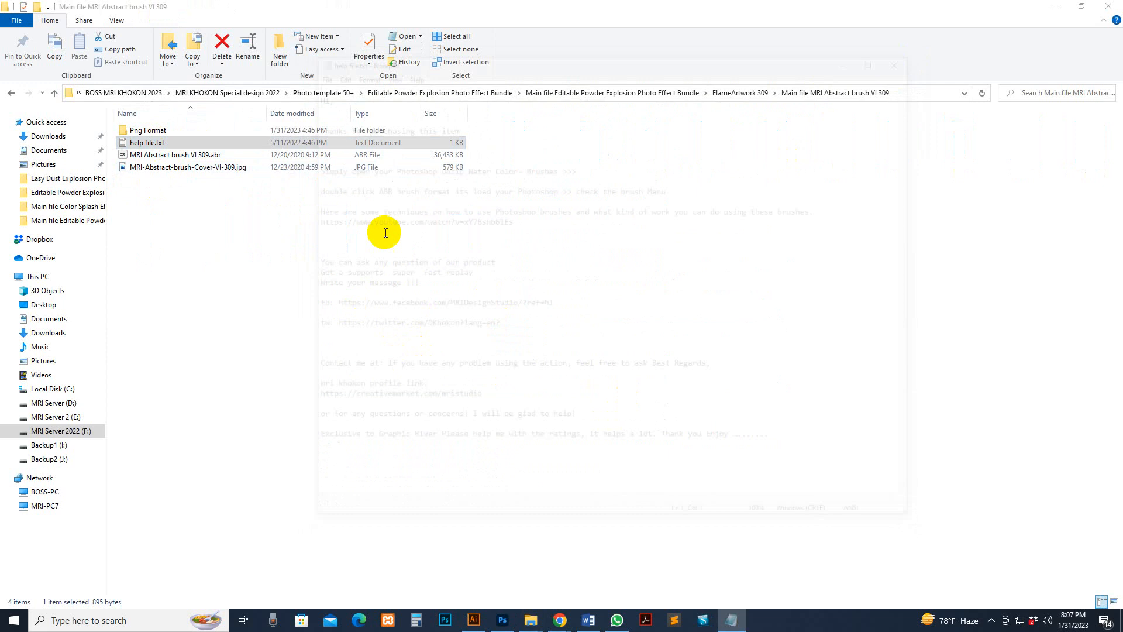
{"action": "left_click_drag", "start_coordinate": [511, 220], "coordinate": [307, 221]}
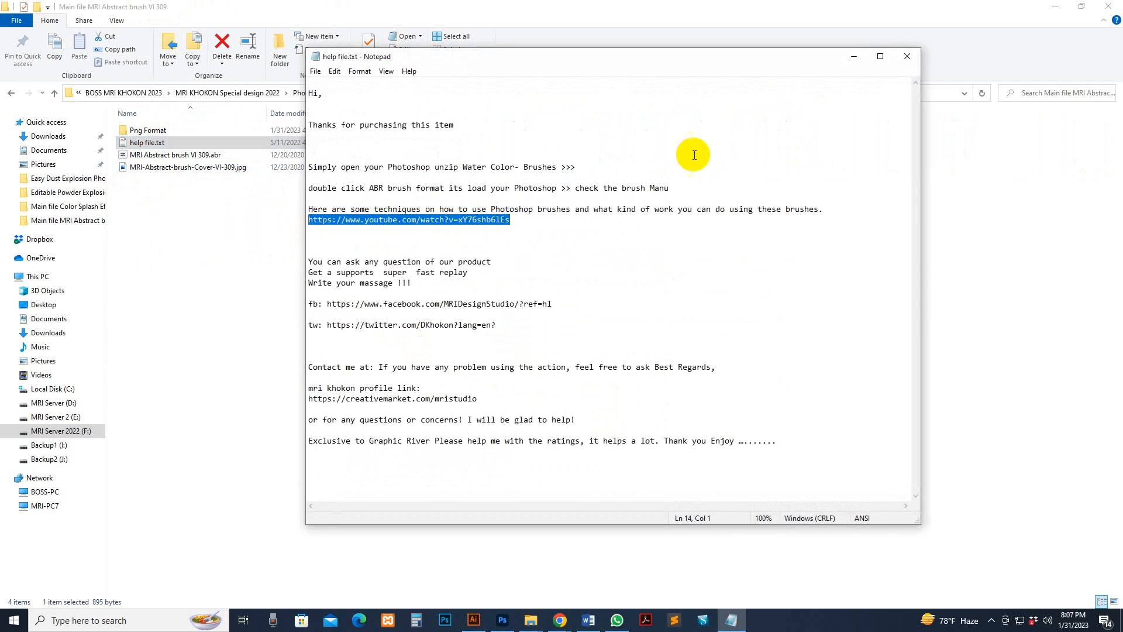
{"action": "left_click", "coordinate": [908, 56]}
Switch the MRI Abstract brush VI 309 folder from the details list to icons and open its Png Format folder.
{"action": "left_click", "coordinate": [175, 155]}
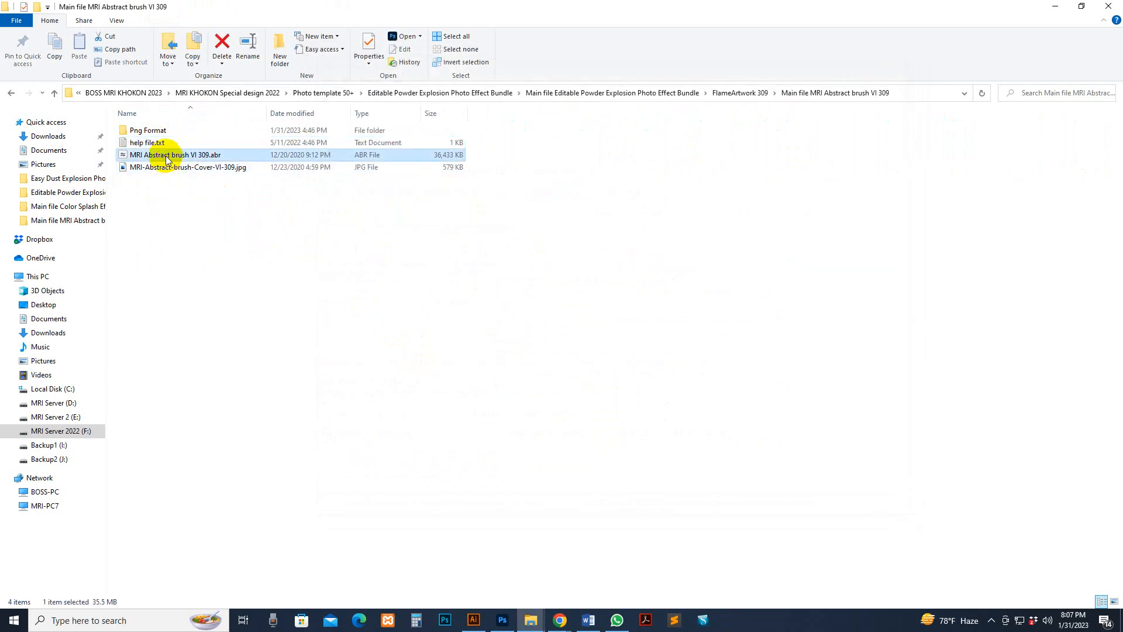
{"action": "right_click", "coordinate": [235, 234]}
{"action": "mouse_move", "coordinate": [304, 243]}
{"action": "left_click", "coordinate": [422, 273]}
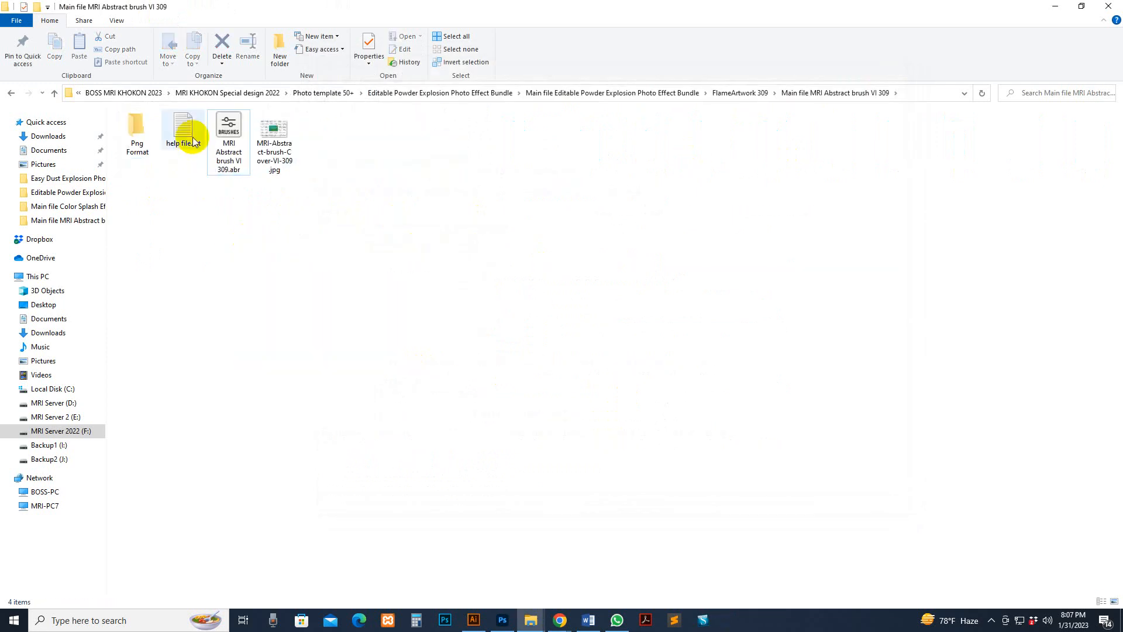
{"action": "double_click", "coordinate": [132, 141]}
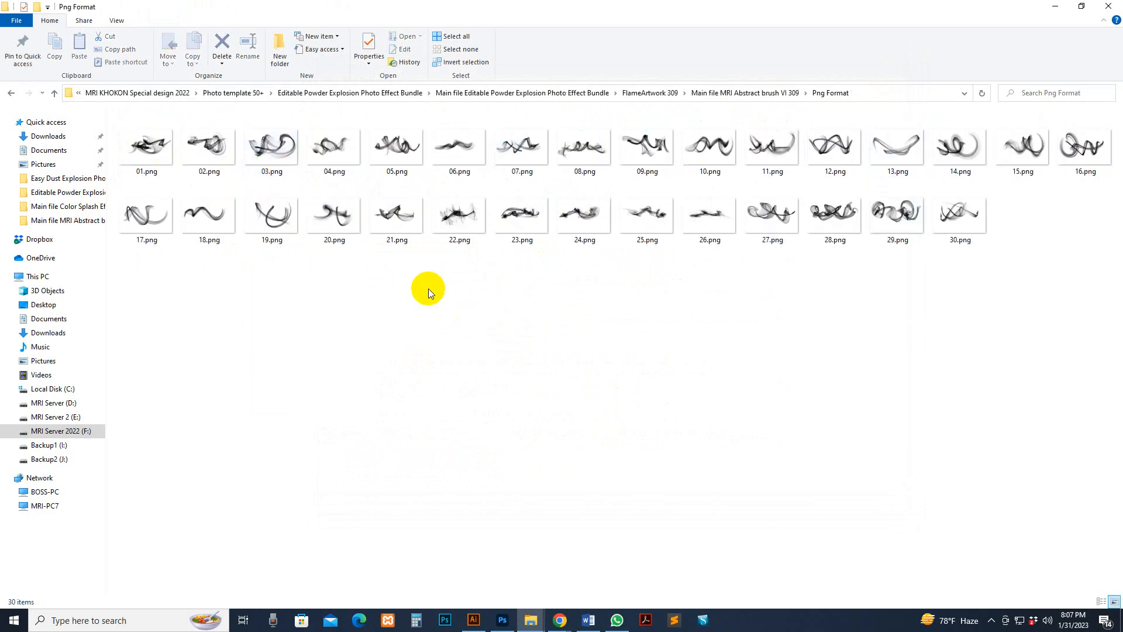
Return to Main file Editable Powder Explosion Photo Effect Bundle and open the Main file Color Powder Explosion folder.
{"action": "key", "text": "BackSpace"}
{"action": "key", "text": "BackSpace"}
{"action": "key", "text": "BackSpace"}
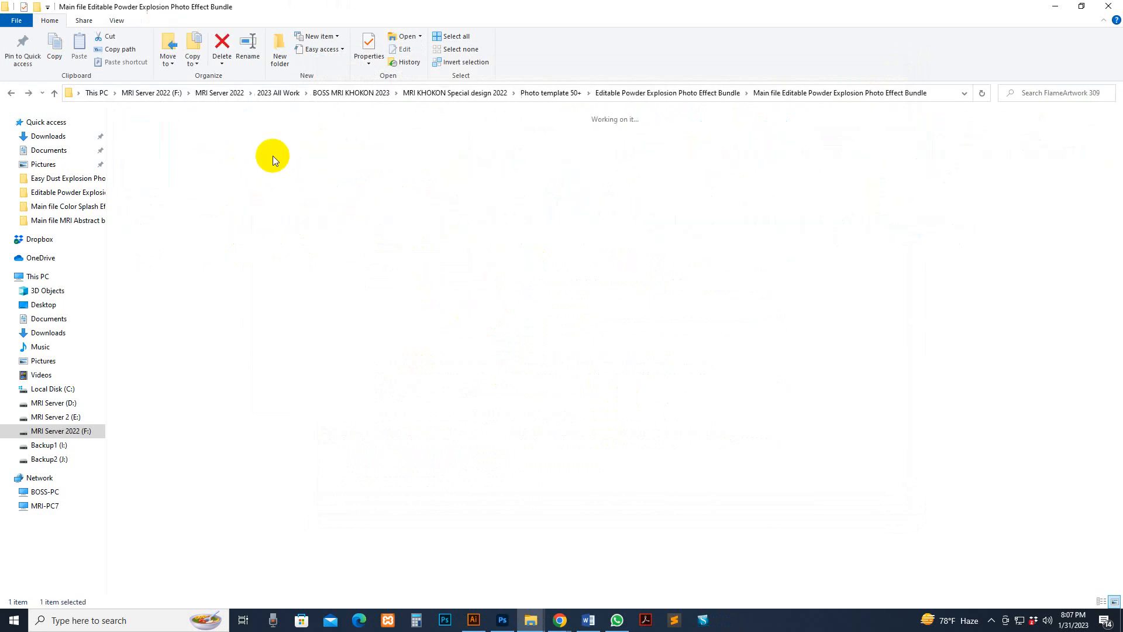
{"action": "double_click", "coordinate": [273, 151]}
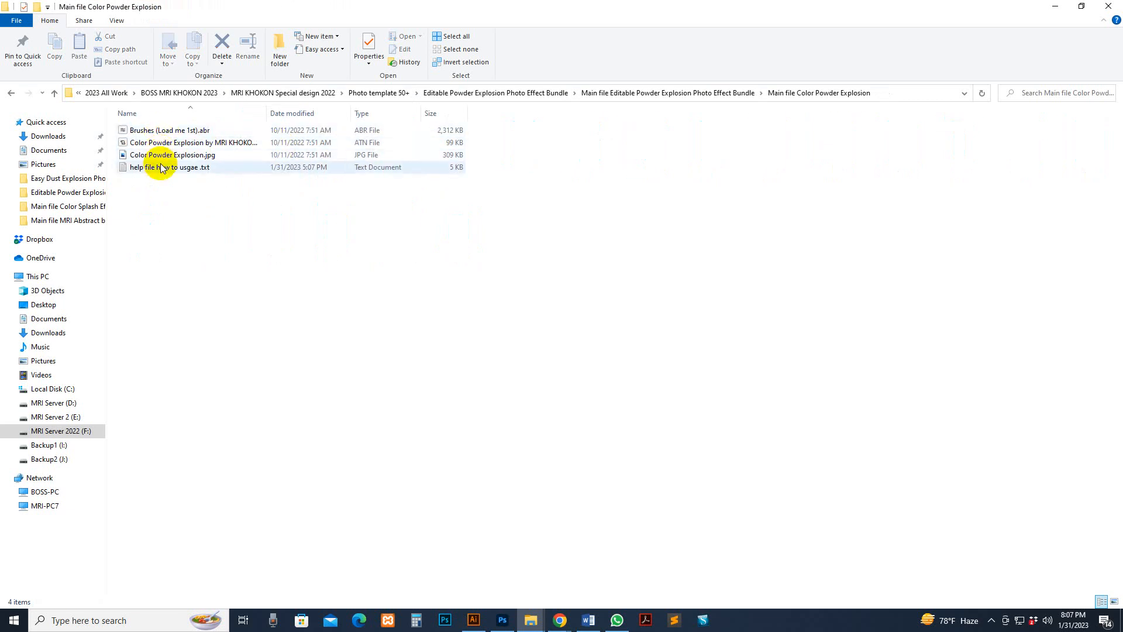
Display the Color Powder Explosion files as icons and preview Color Powder Explosion.jpg, closing the viewer when done.
{"action": "right_click", "coordinate": [275, 245]}
{"action": "mouse_move", "coordinate": [334, 251]}
{"action": "left_click", "coordinate": [421, 279]}
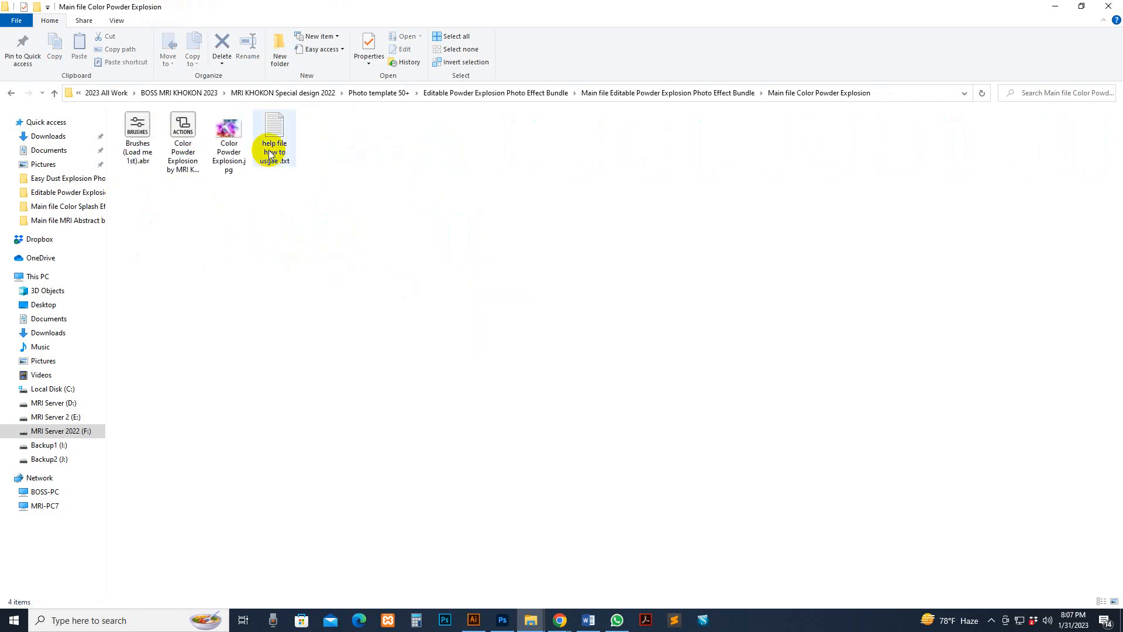
{"action": "double_click", "coordinate": [229, 133]}
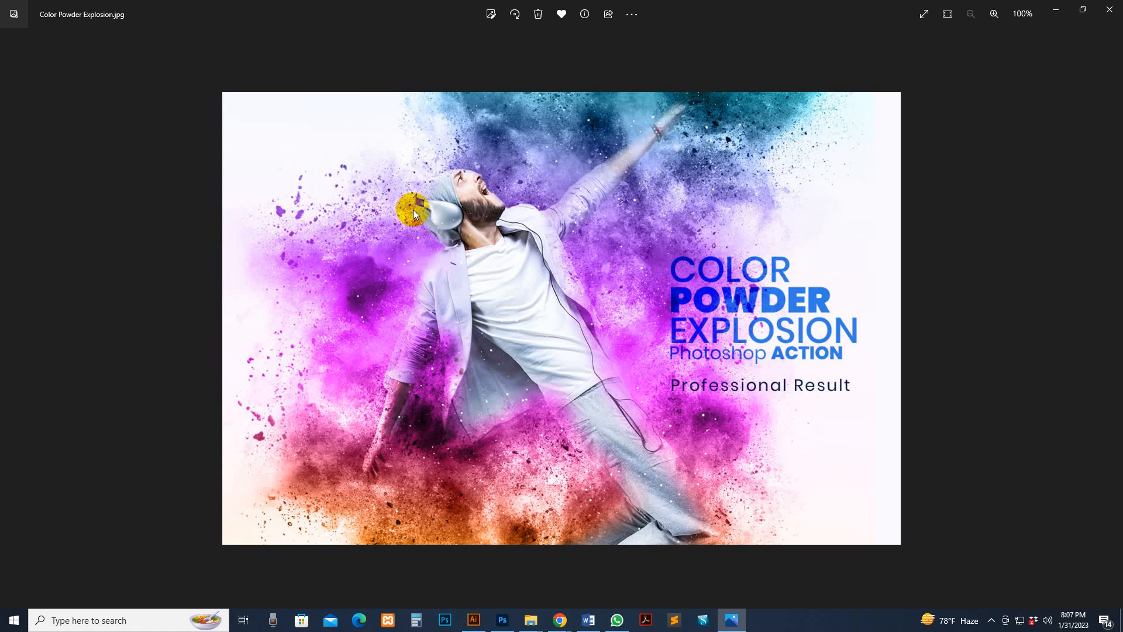
{"action": "left_click", "coordinate": [1107, 18]}
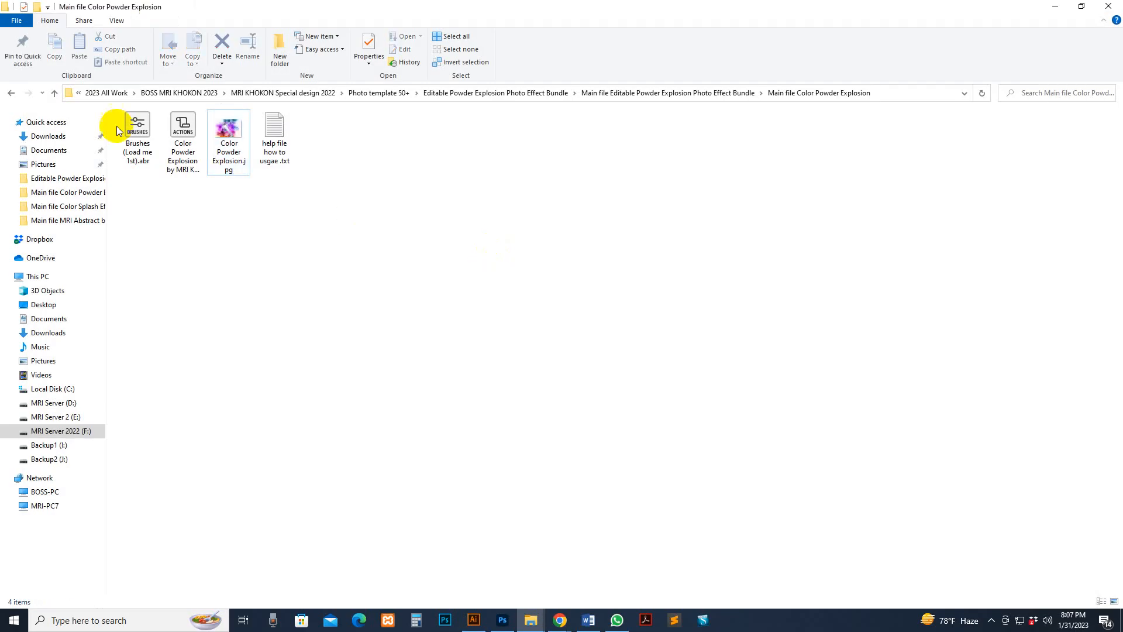
Open the Color Powder Explosion help file, highlight its custom video link and read on into the action usage instructions.
{"action": "double_click", "coordinate": [276, 132]}
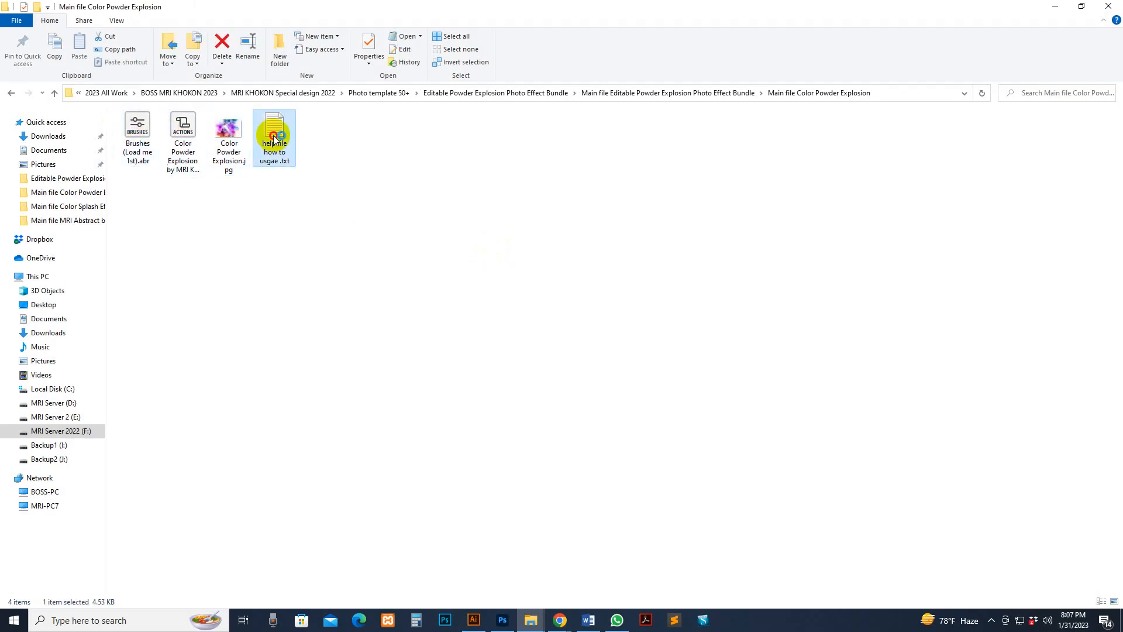
{"action": "left_click", "coordinate": [509, 262]}
{"action": "left_click_drag", "start_coordinate": [462, 261], "coordinate": [301, 261]}
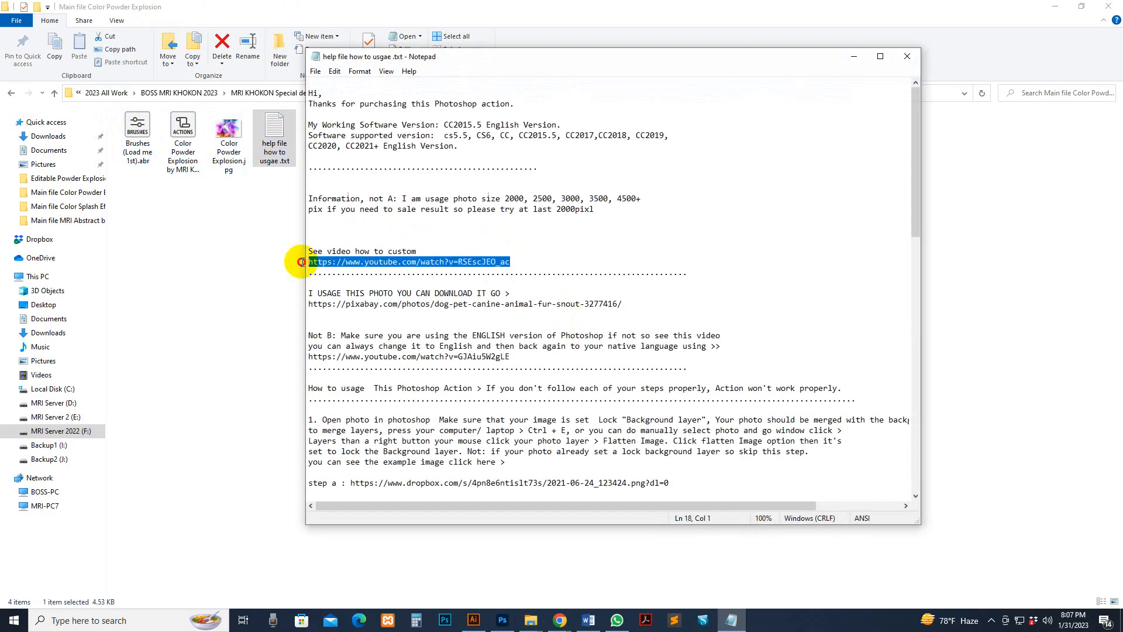
{"action": "left_click", "coordinate": [496, 273]}
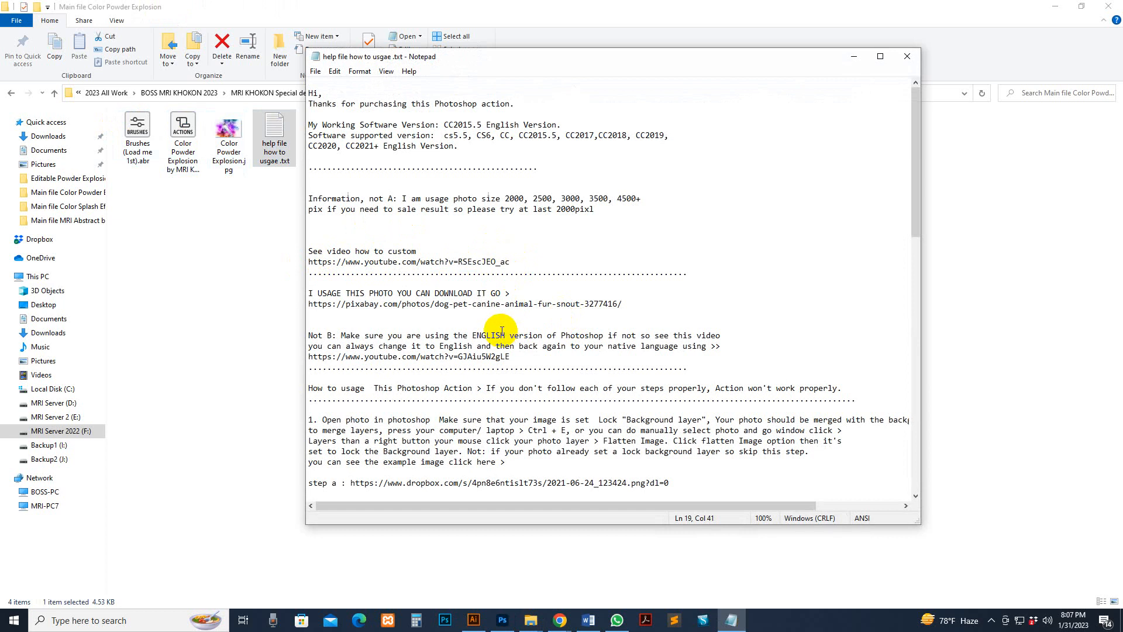
{"action": "scroll", "coordinate": [499, 329], "scroll_direction": "down", "scroll_amount": 3}
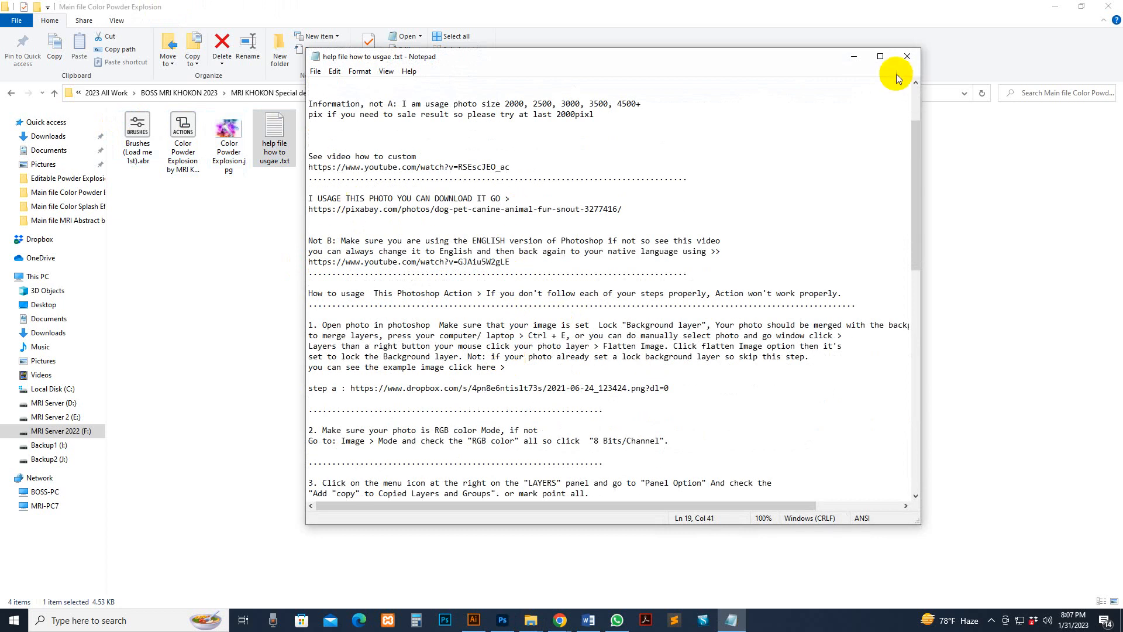
Reopen the Color Powder Explosion help file, highlight the custom video link once more and close the file.
{"action": "left_click", "coordinate": [910, 57]}
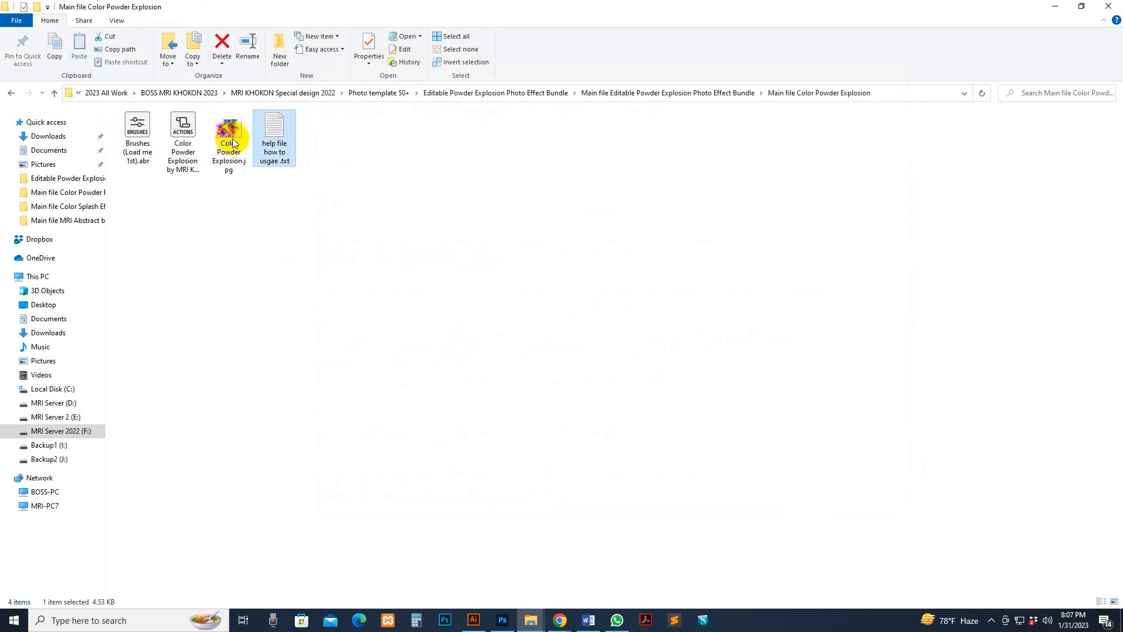
{"action": "double_click", "coordinate": [279, 129]}
{"action": "left_click_drag", "start_coordinate": [510, 261], "coordinate": [309, 261]}
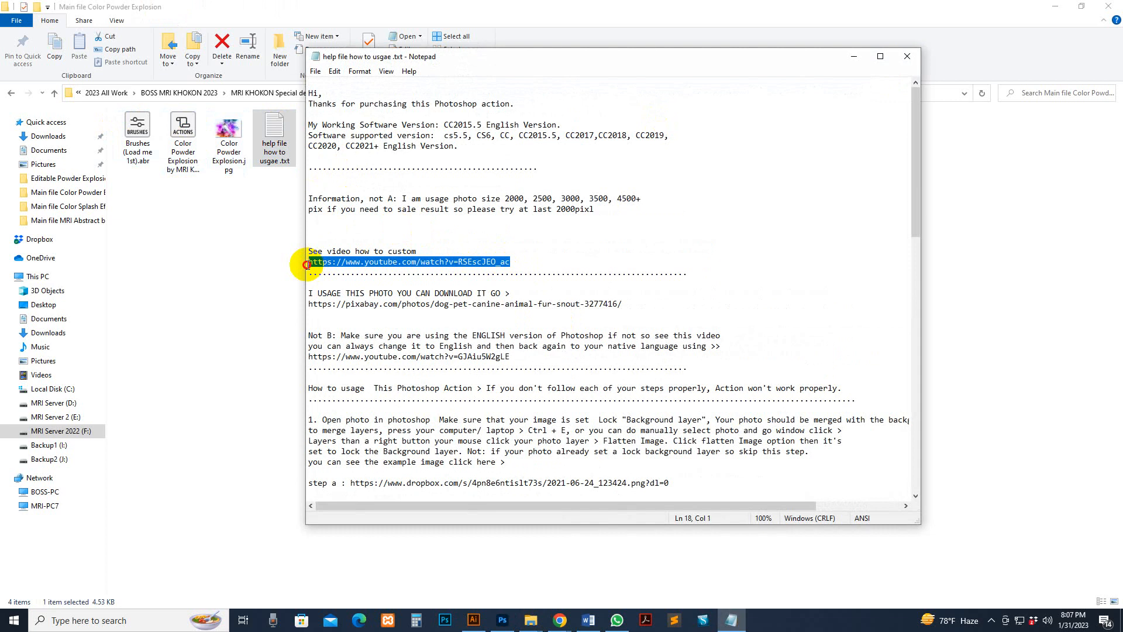
{"action": "left_click", "coordinate": [908, 56]}
Return to the main bundle folder, open Main file Color Splash Effect and read its help file through the brush, pattern and action loading instructions.
{"action": "key", "text": "BackSpace"}
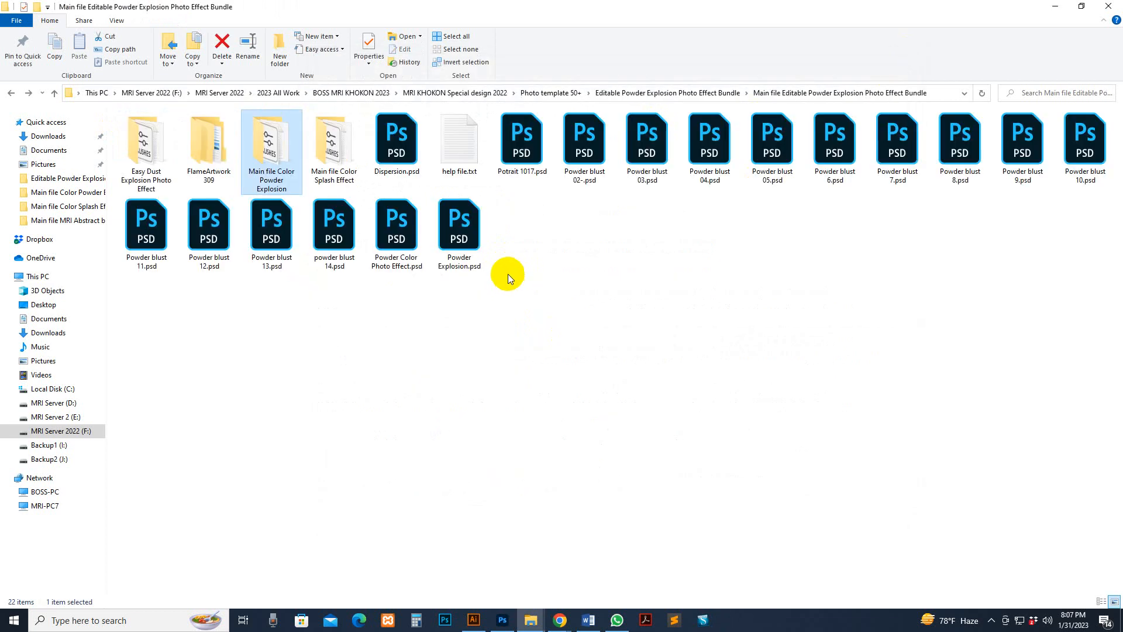
{"action": "double_click", "coordinate": [351, 156]}
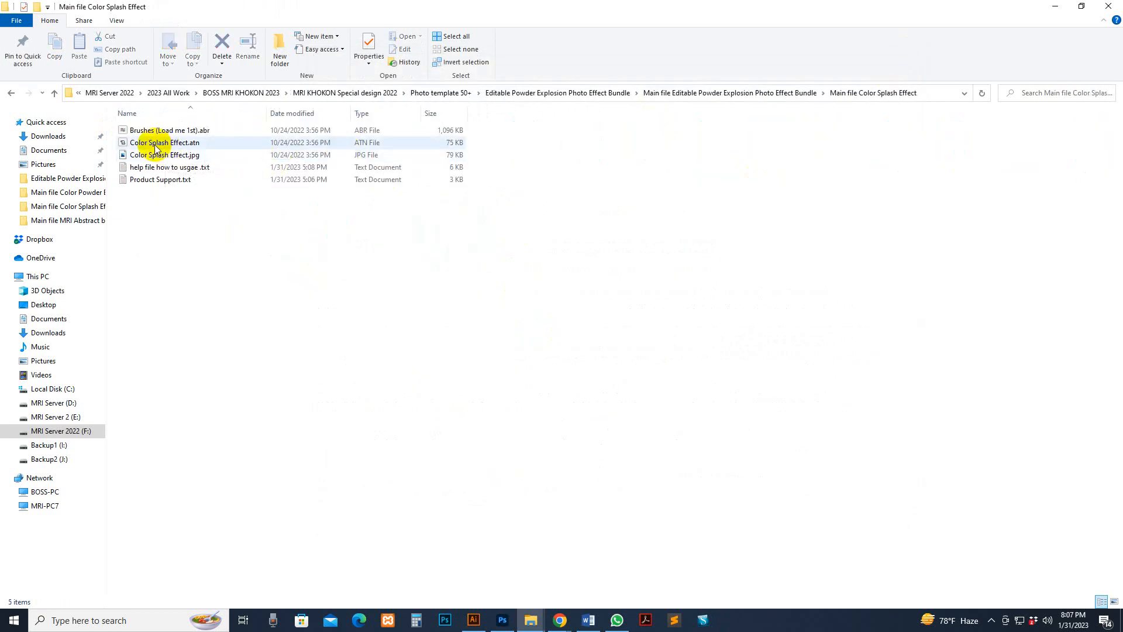
{"action": "double_click", "coordinate": [150, 169]}
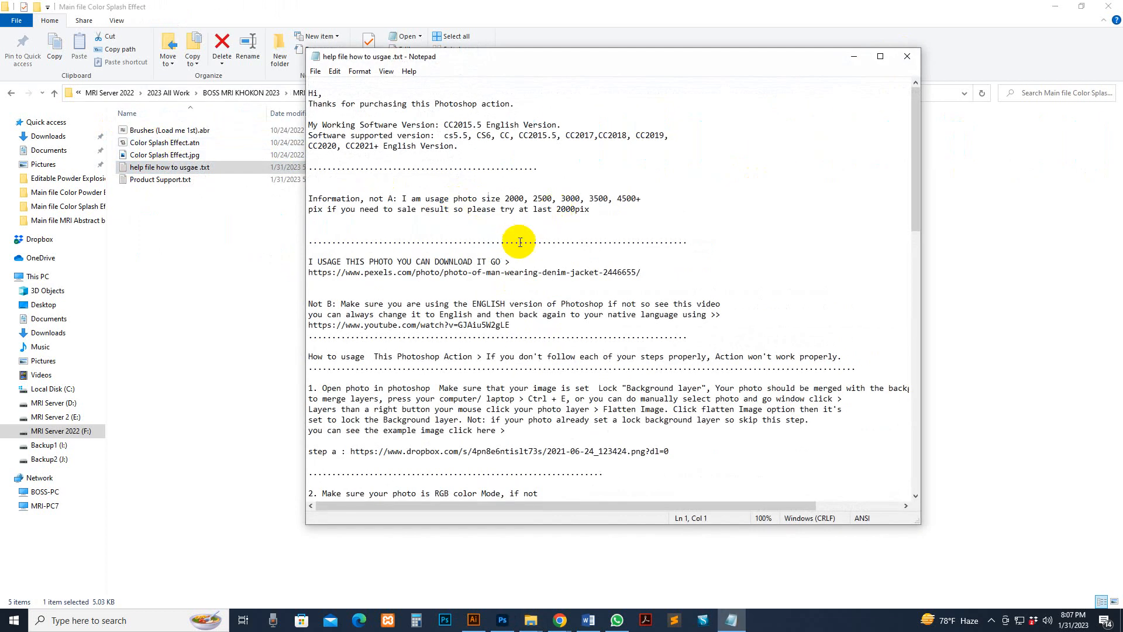
{"action": "scroll", "coordinate": [478, 266], "scroll_direction": "down", "scroll_amount": 6}
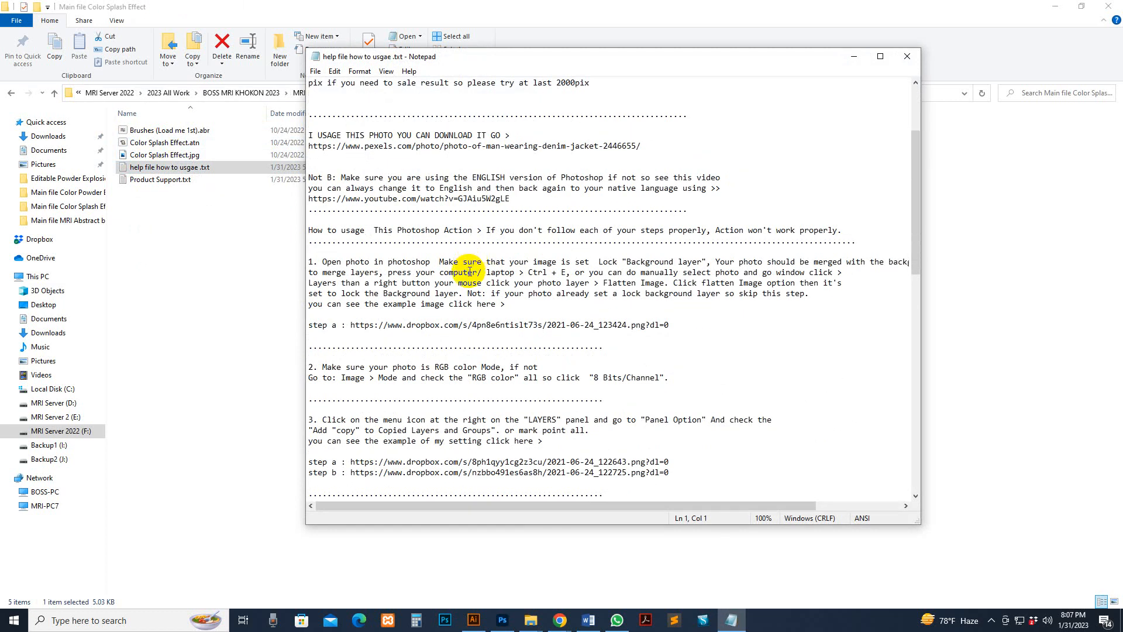
{"action": "scroll", "coordinate": [468, 281], "scroll_direction": "down", "scroll_amount": 1}
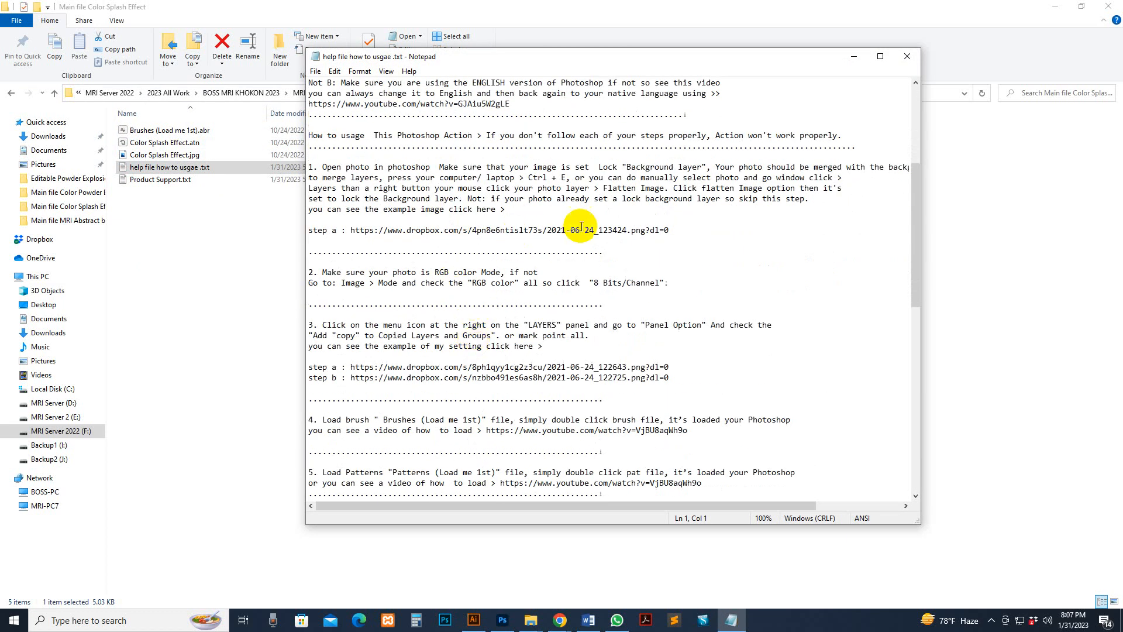
{"action": "scroll", "coordinate": [474, 336], "scroll_direction": "down", "scroll_amount": 3}
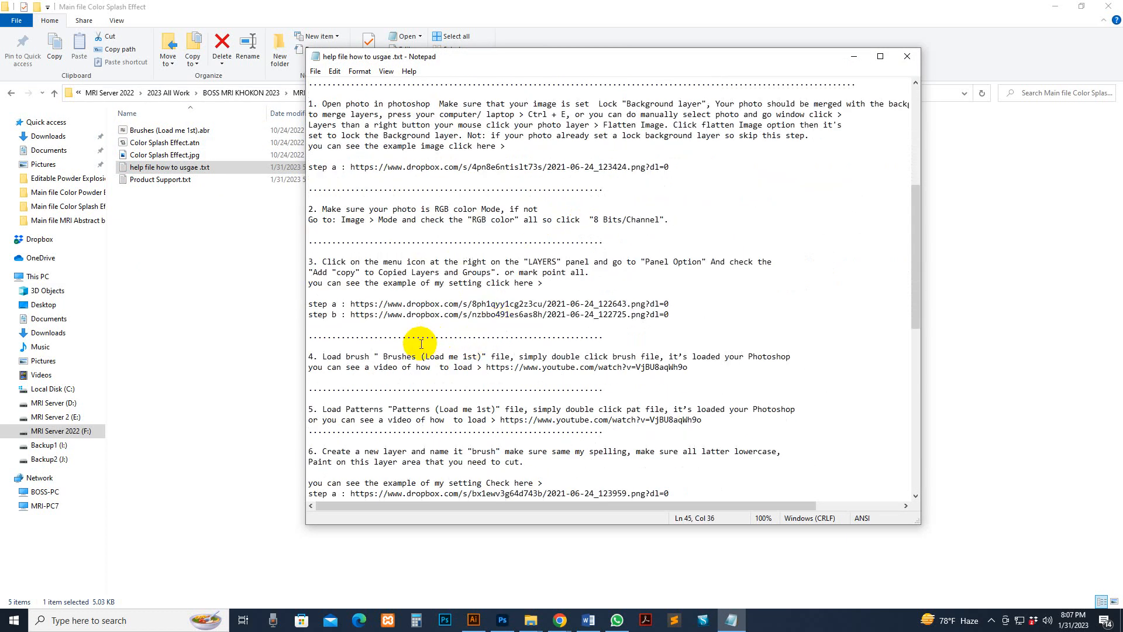
{"action": "mouse_move", "coordinate": [473, 415]}
{"action": "left_mouse_down"}
{"action": "mouse_move", "coordinate": [496, 419]}
{"action": "mouse_move", "coordinate": [313, 312]}
{"action": "left_mouse_up"}
{"action": "scroll", "coordinate": [508, 421], "scroll_direction": "down", "scroll_amount": 4}
{"action": "left_click", "coordinate": [588, 251]}
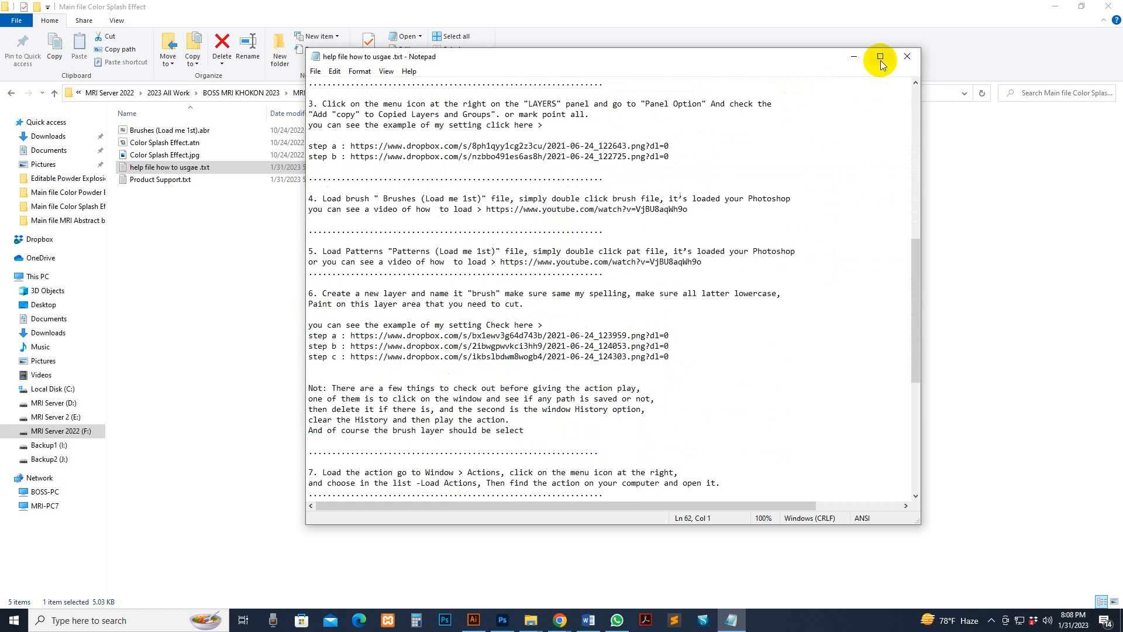
Close the help file, return to the main bundle folder and open Powder blust 02-.psd in Photoshop.
{"action": "left_click", "coordinate": [907, 56]}
{"action": "left_click", "coordinate": [412, 290]}
{"action": "key", "text": "BackSpace"}
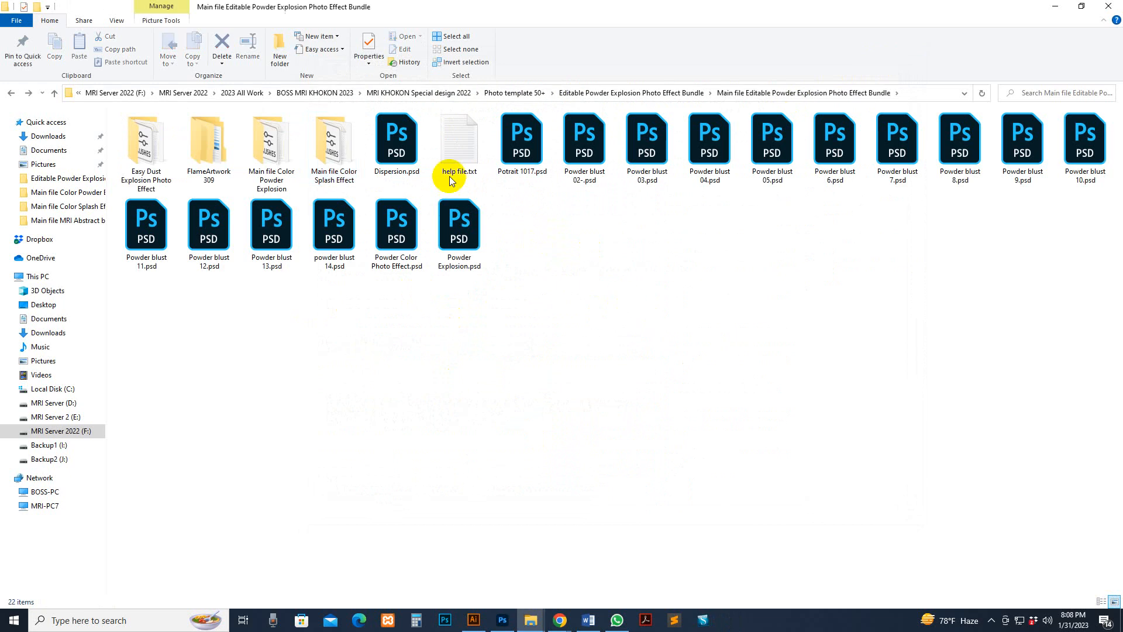
{"action": "left_click", "coordinate": [397, 146]}
{"action": "left_click", "coordinate": [560, 160]}
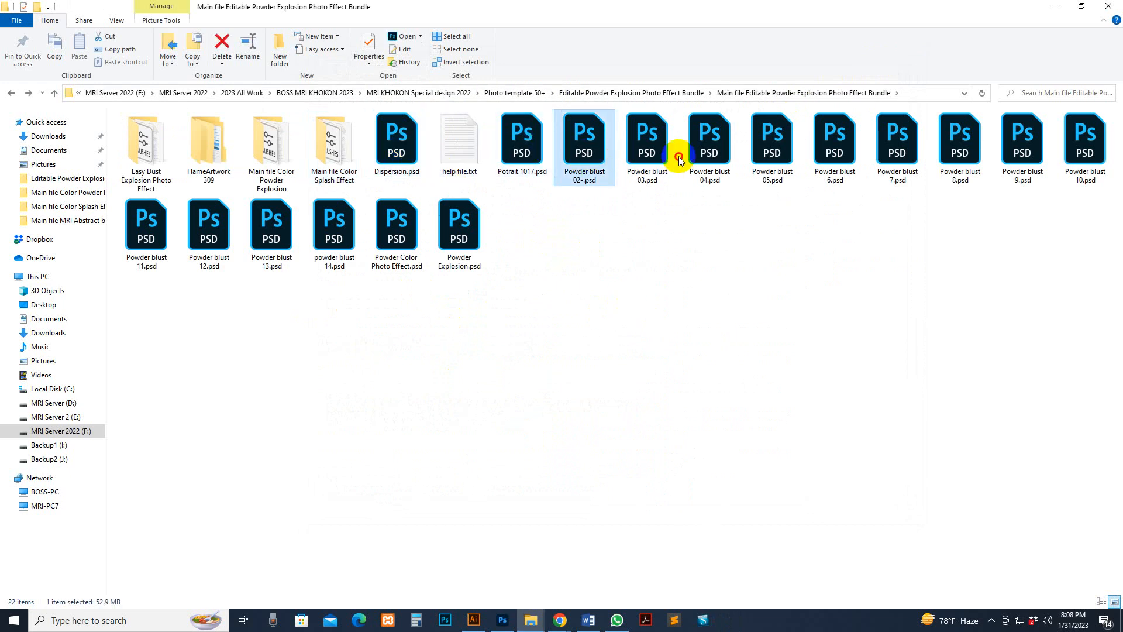
{"action": "left_click", "coordinate": [582, 292]}
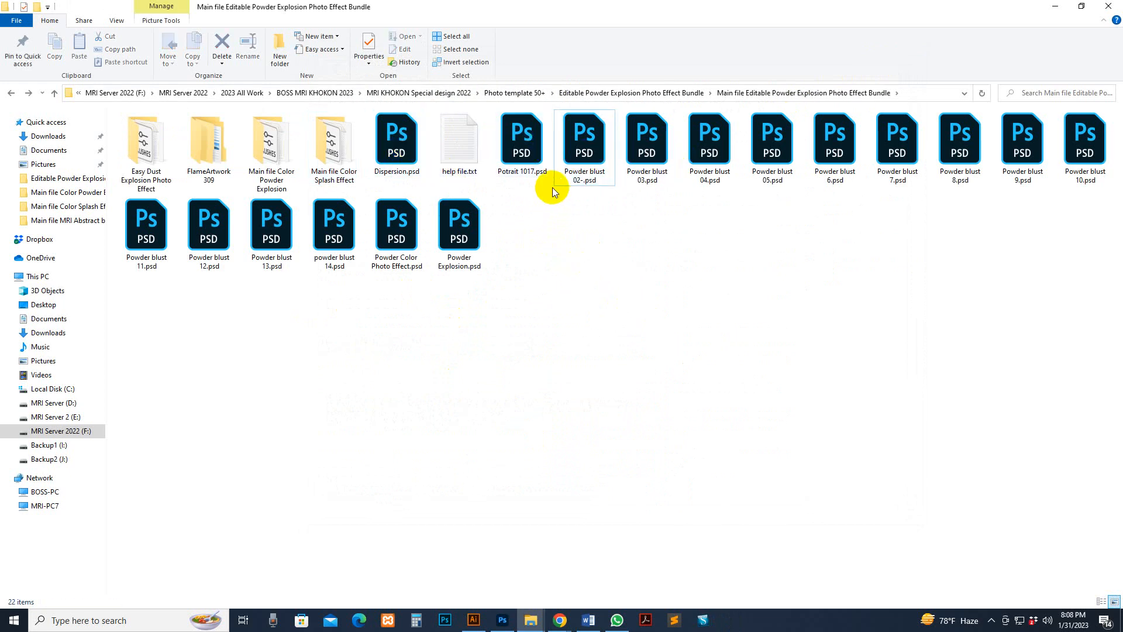
{"action": "left_click", "coordinate": [576, 156]}
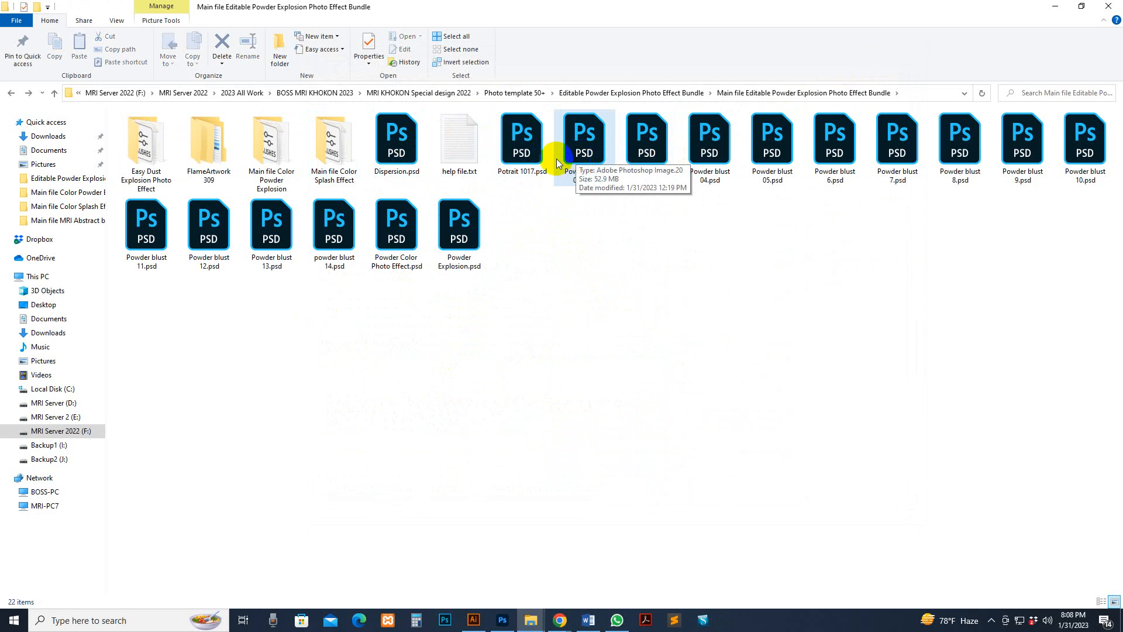
{"action": "double_click", "coordinate": [590, 151]}
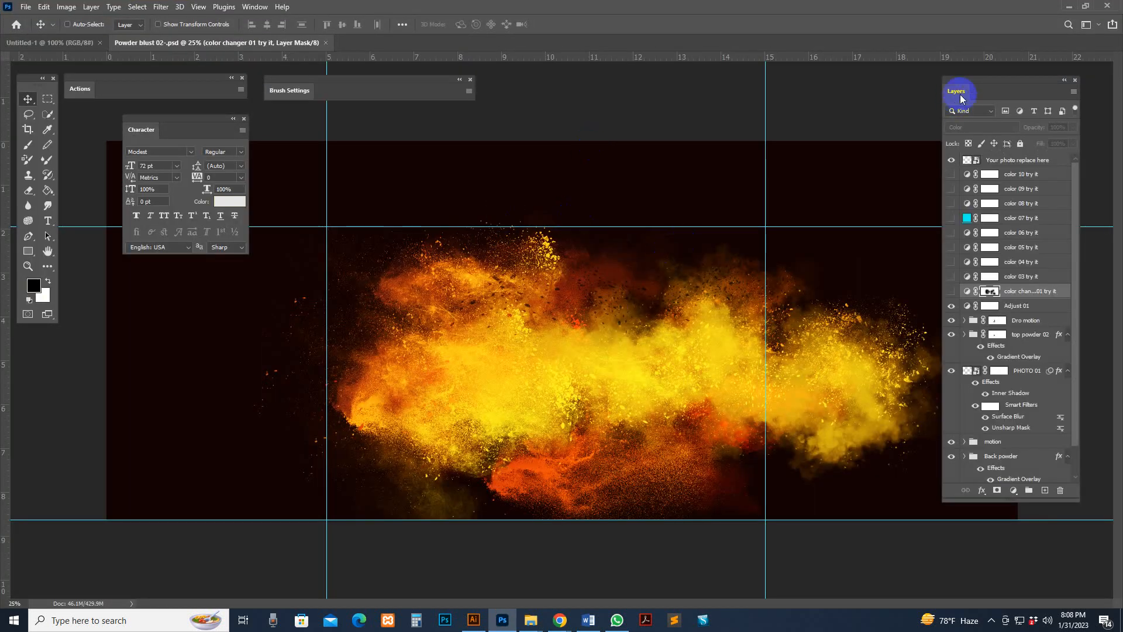
Reposition and widen the Layers panel, selecting the "Your photo replace here" layer.
{"action": "left_click_drag", "start_coordinate": [961, 99], "coordinate": [909, 91]}
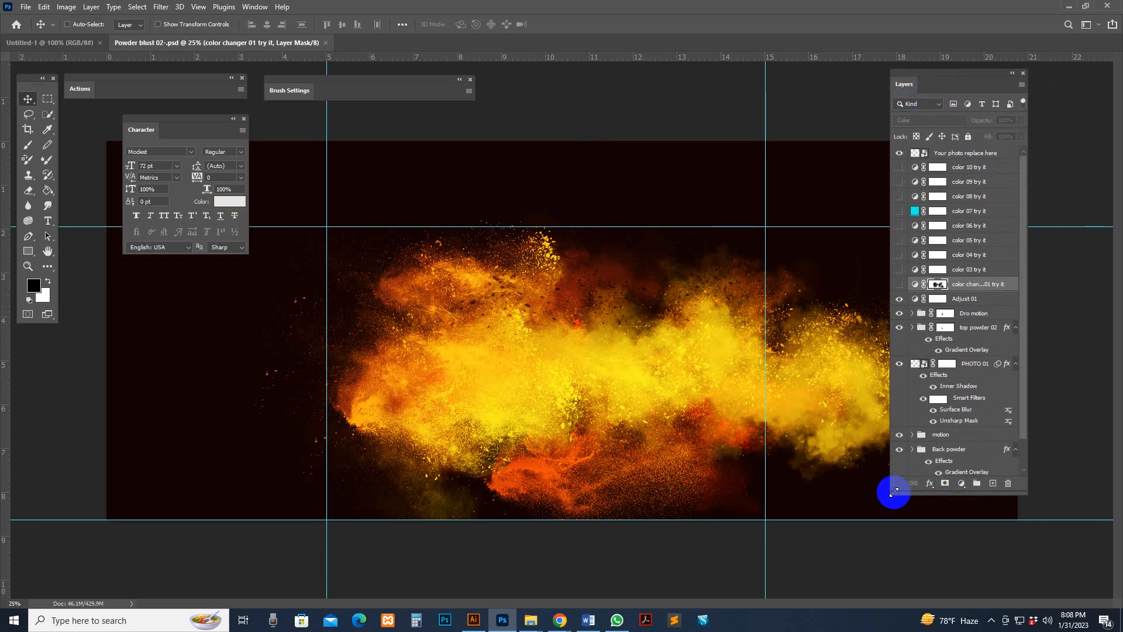
{"action": "left_click_drag", "start_coordinate": [894, 491], "coordinate": [868, 491]}
{"action": "left_click", "coordinate": [921, 153]}
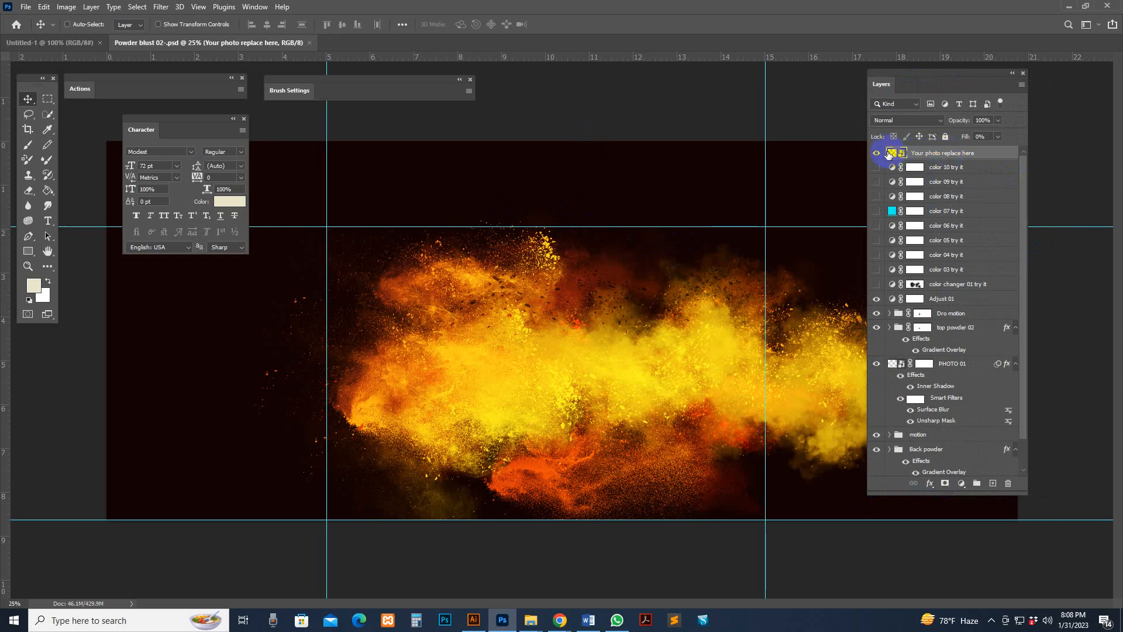
{"action": "left_click_drag", "start_coordinate": [893, 90], "coordinate": [915, 95]}
Open the contents of the "Your photo replace here" smart object and fit its blank canvas in view.
{"action": "left_click", "coordinate": [915, 159]}
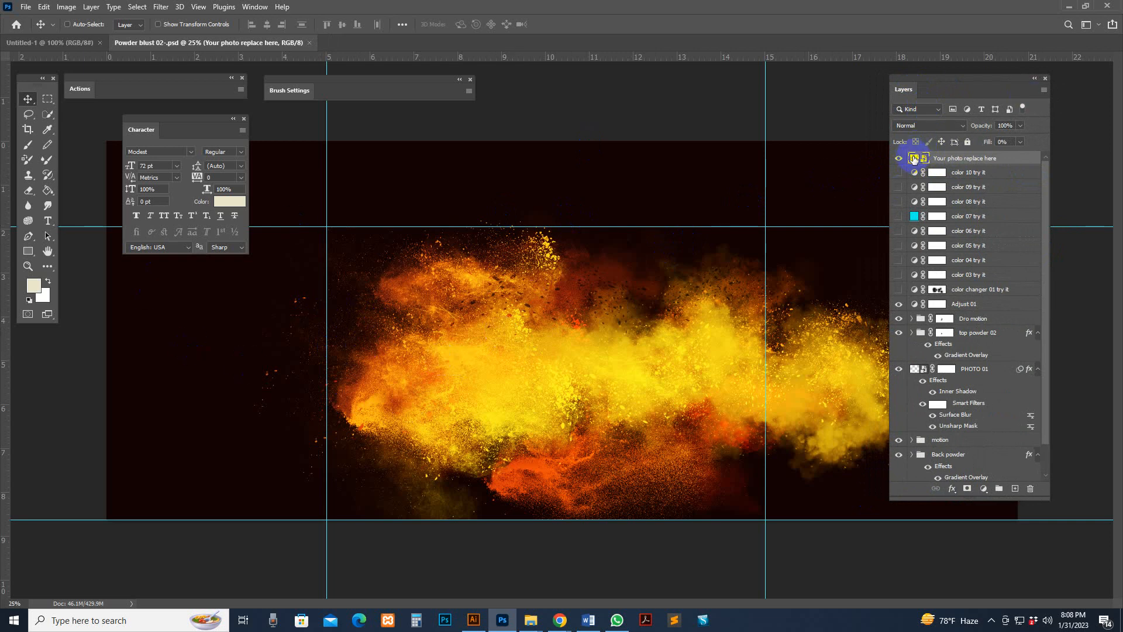
{"action": "double_click", "coordinate": [914, 159]}
{"action": "key", "text": "z"}
{"action": "key", "text": "ctrl+minus"}
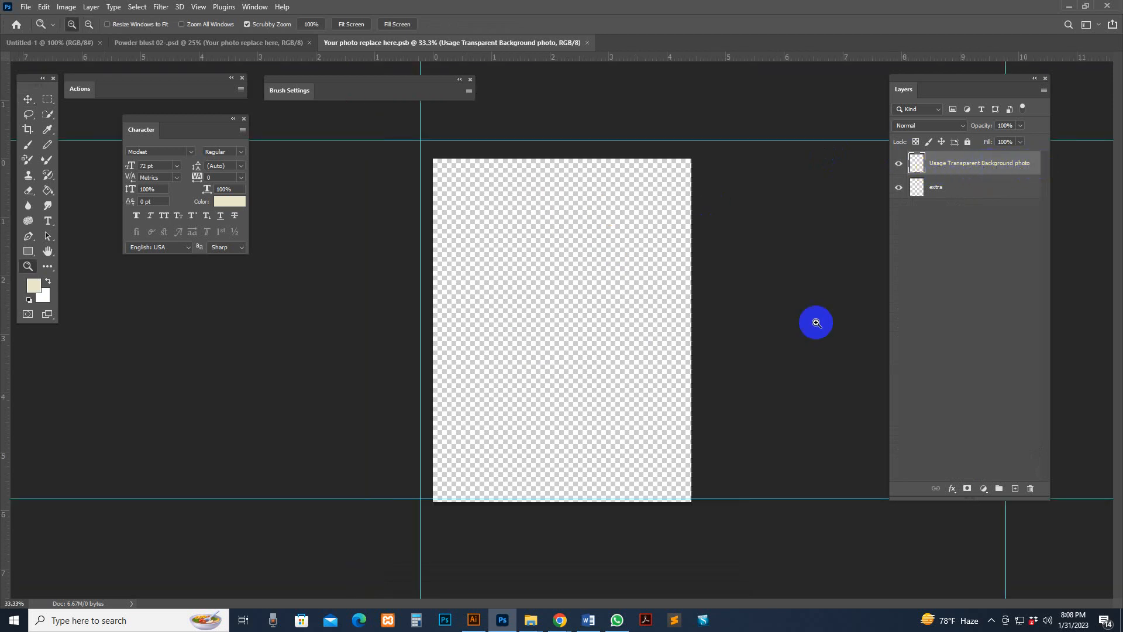
Switch to File Explorer's photo folder and open american-football-player-action-green-grass-gray-background (1).jpg in Photoshop.
{"action": "key", "text": "alt+Tab"}
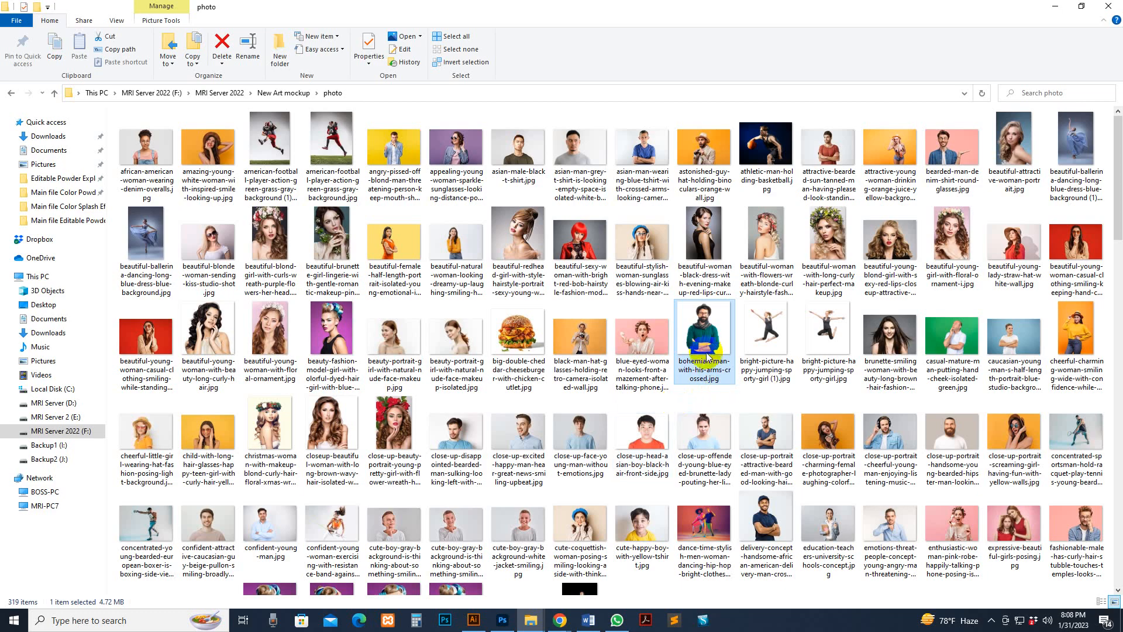
{"action": "left_click", "coordinate": [753, 237]}
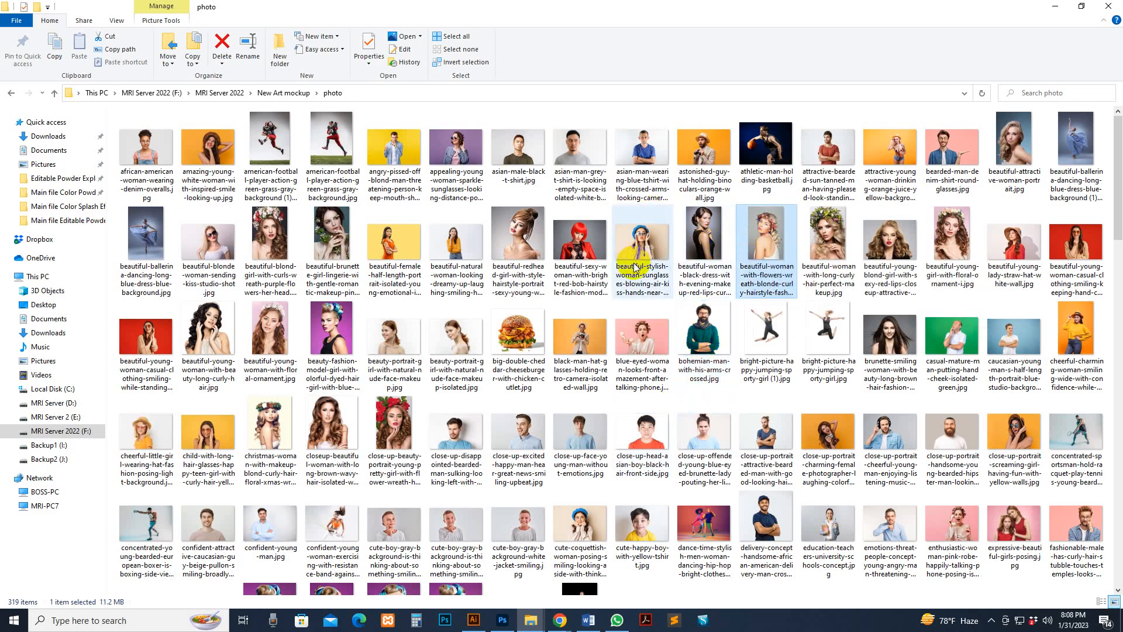
{"action": "left_click", "coordinate": [275, 158]}
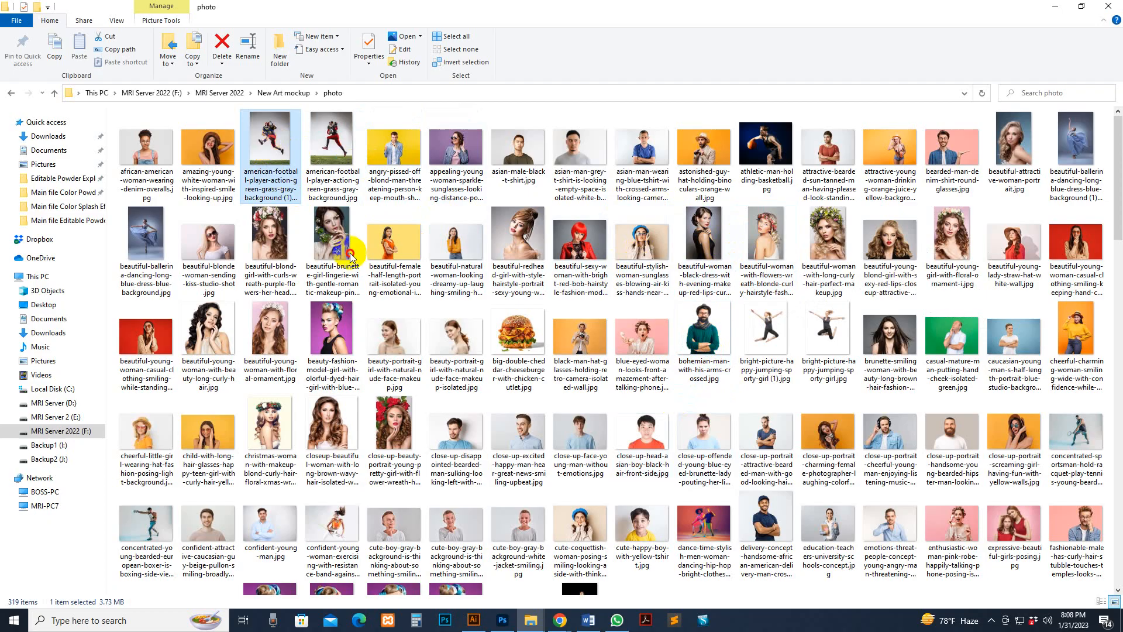
{"action": "left_click", "coordinate": [501, 620]}
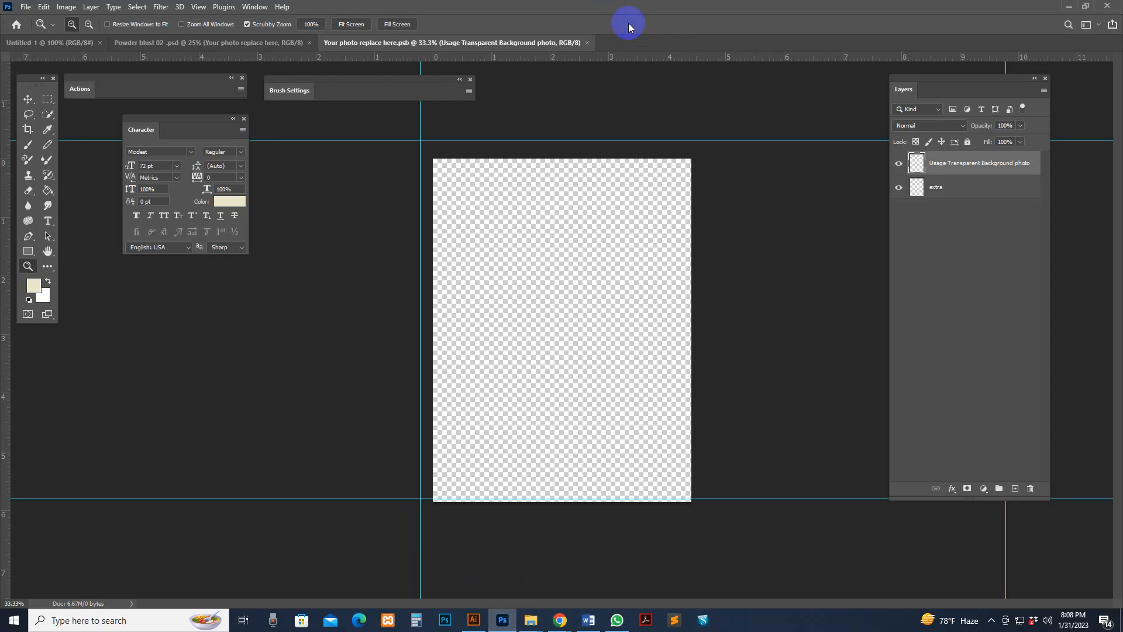
{"action": "left_click", "coordinate": [590, 278]}
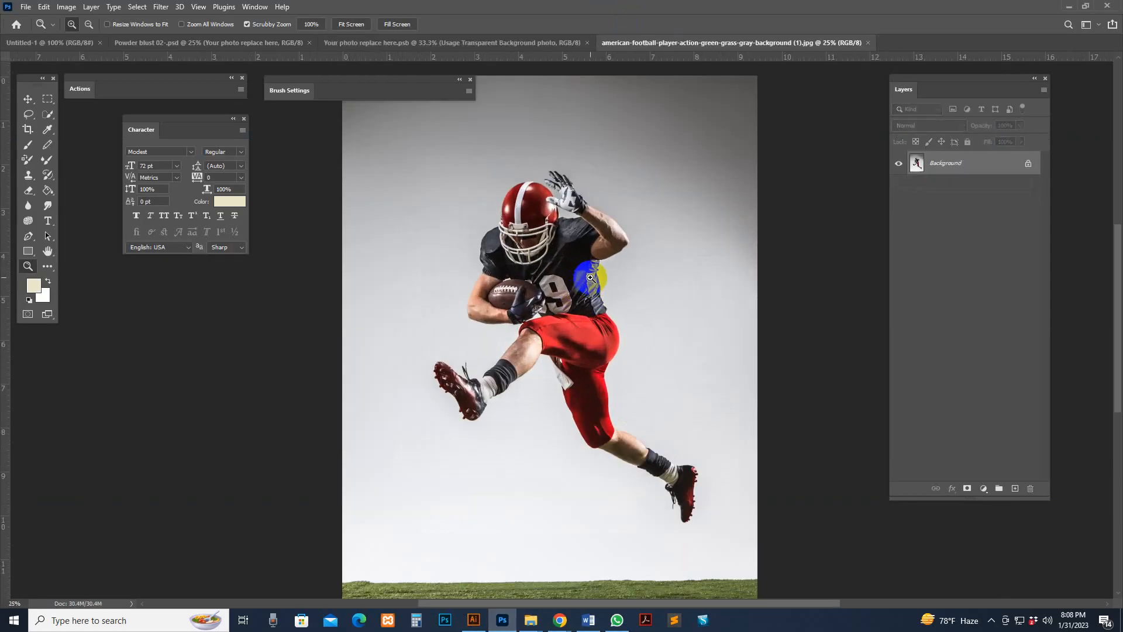
Select the football player with Select Subject and refine the selection around the raised glove using a 10 px Quick Selection brush.
{"action": "left_click", "coordinate": [48, 115]}
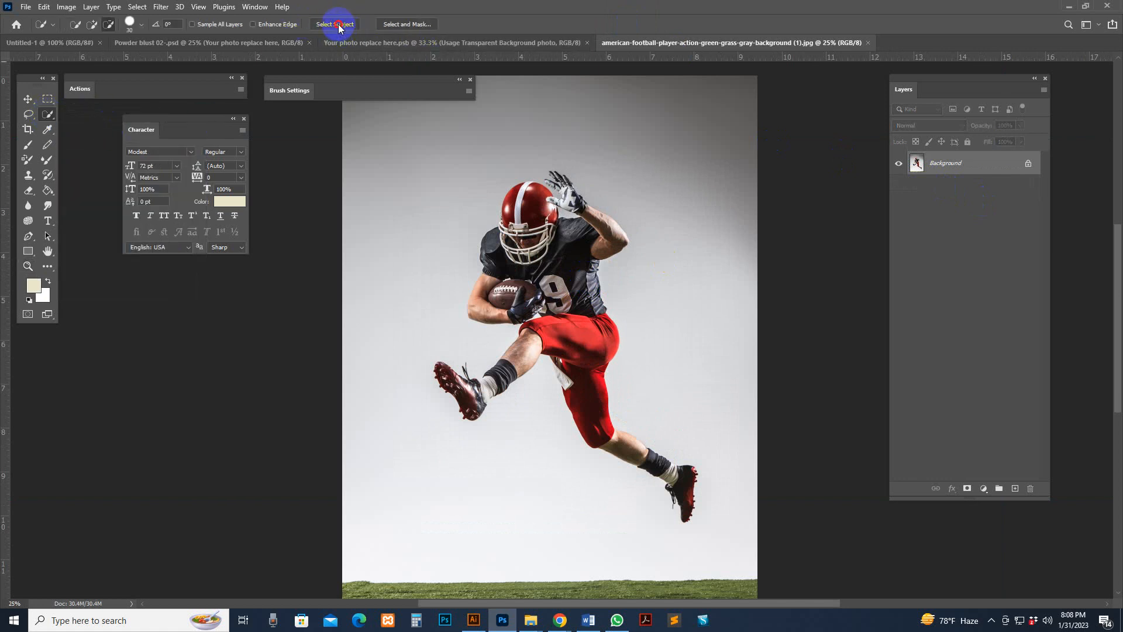
{"action": "left_click", "coordinate": [341, 23]}
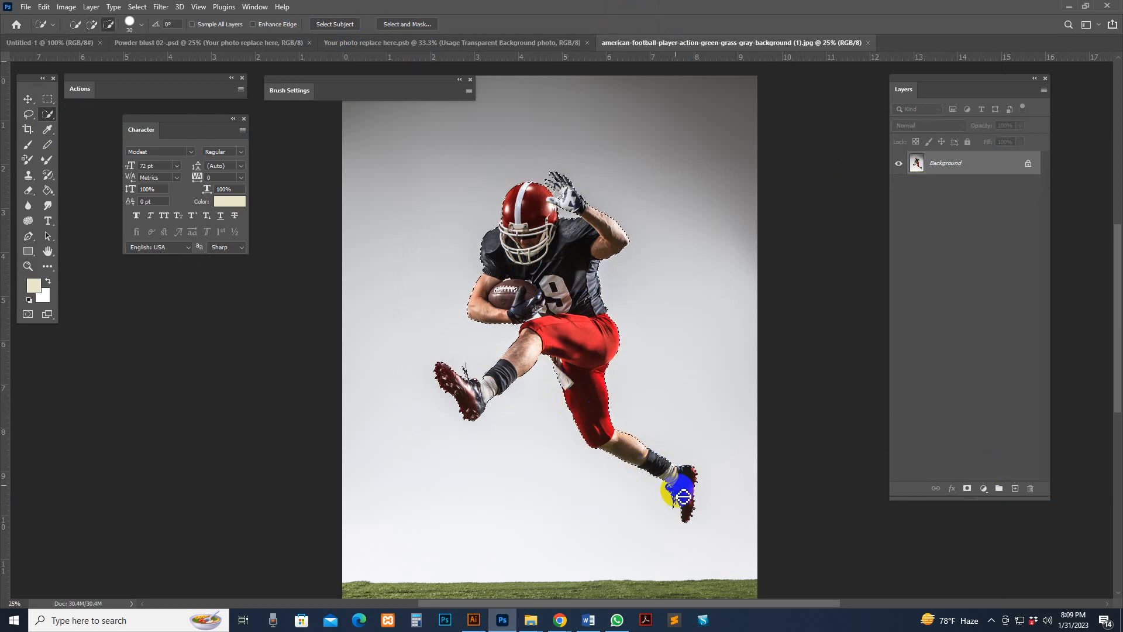
{"action": "left_click_drag", "start_coordinate": [521, 264], "coordinate": [522, 218]}
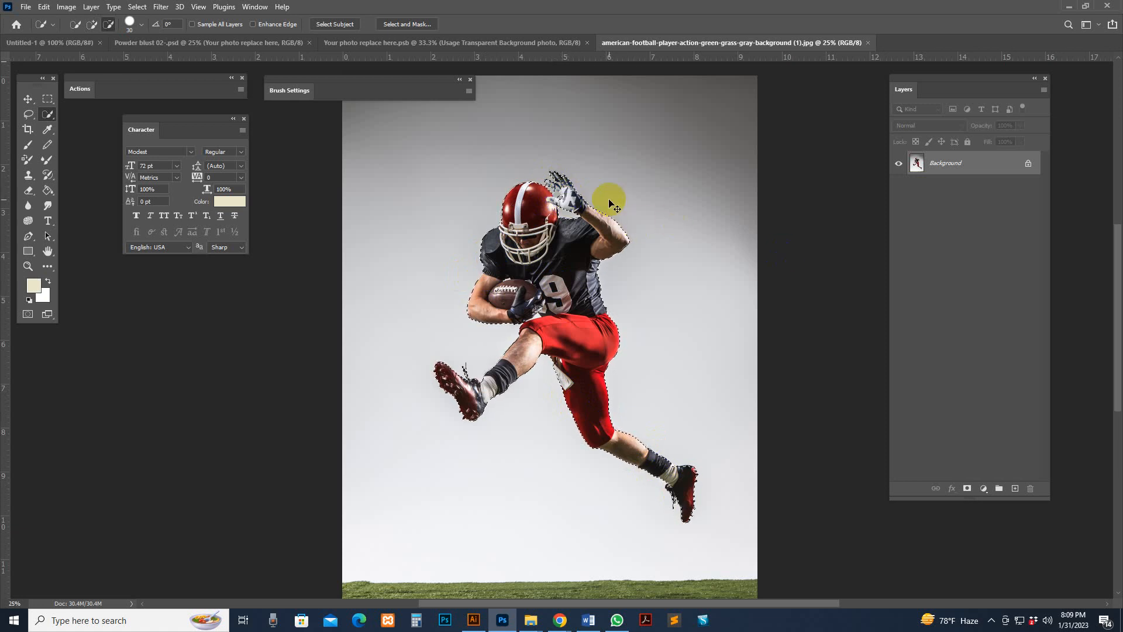
{"action": "key", "text": "ctrl+plus"}
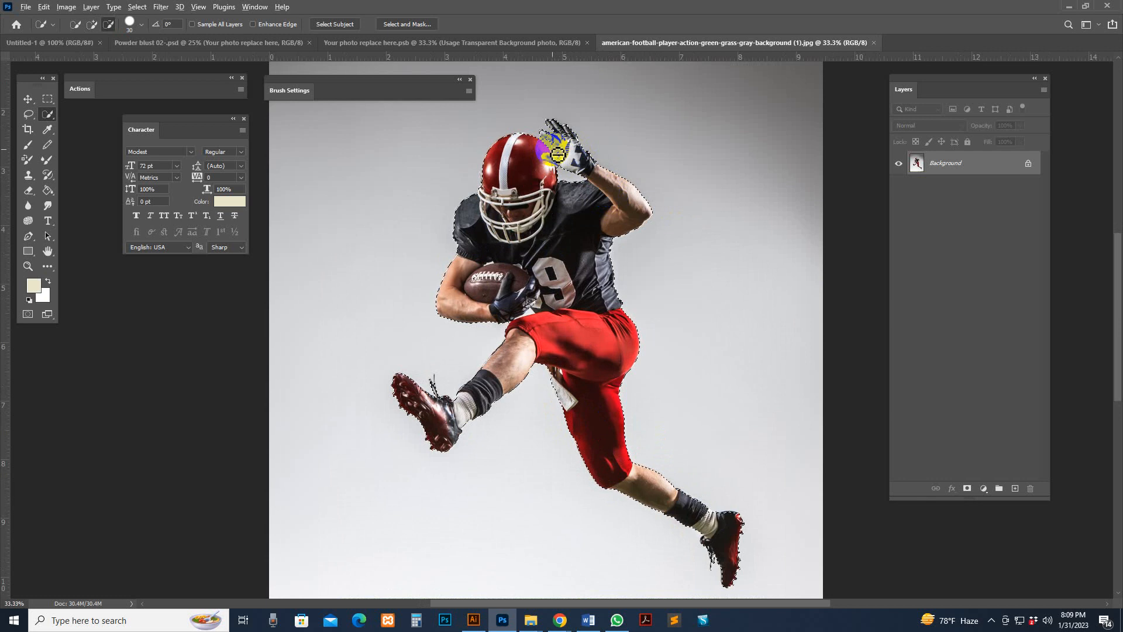
{"action": "left_click_drag", "start_coordinate": [562, 153], "coordinate": [567, 161]}
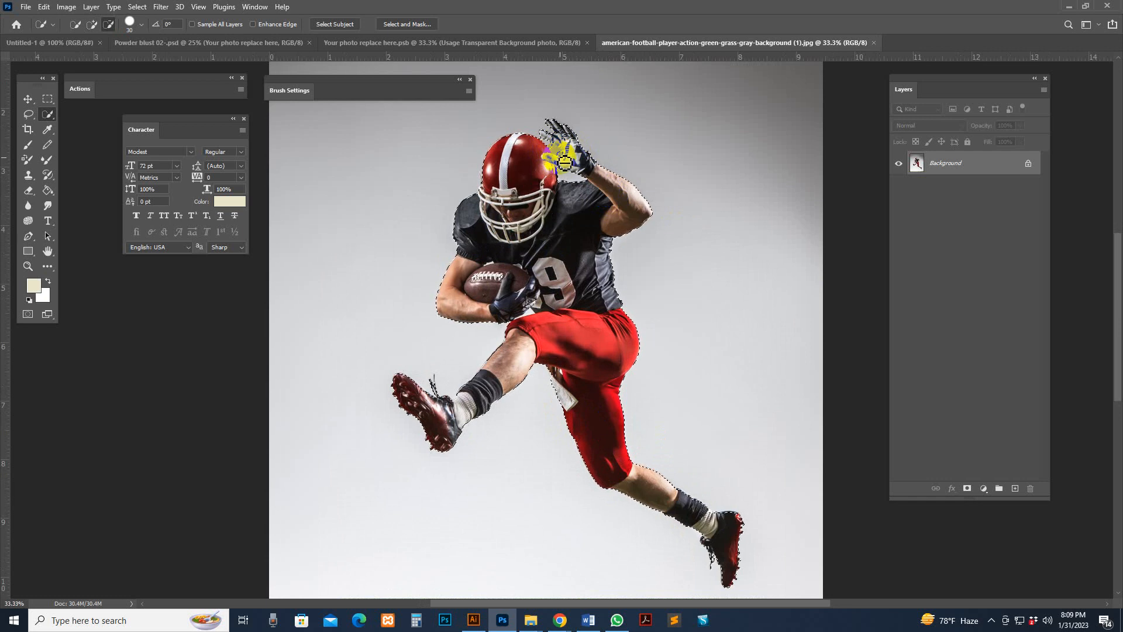
{"action": "key", "text": "bracketleft"}
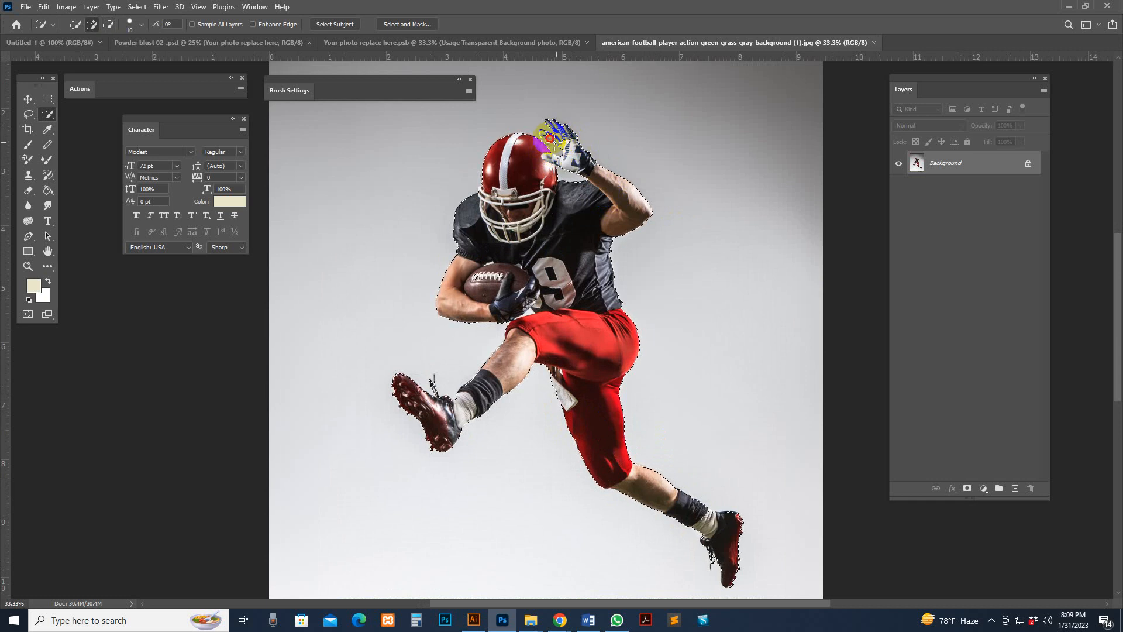
Hide the photo background with a layer mask and move the cut-out player into Your photo replace here.psb.
{"action": "left_click", "coordinate": [971, 489]}
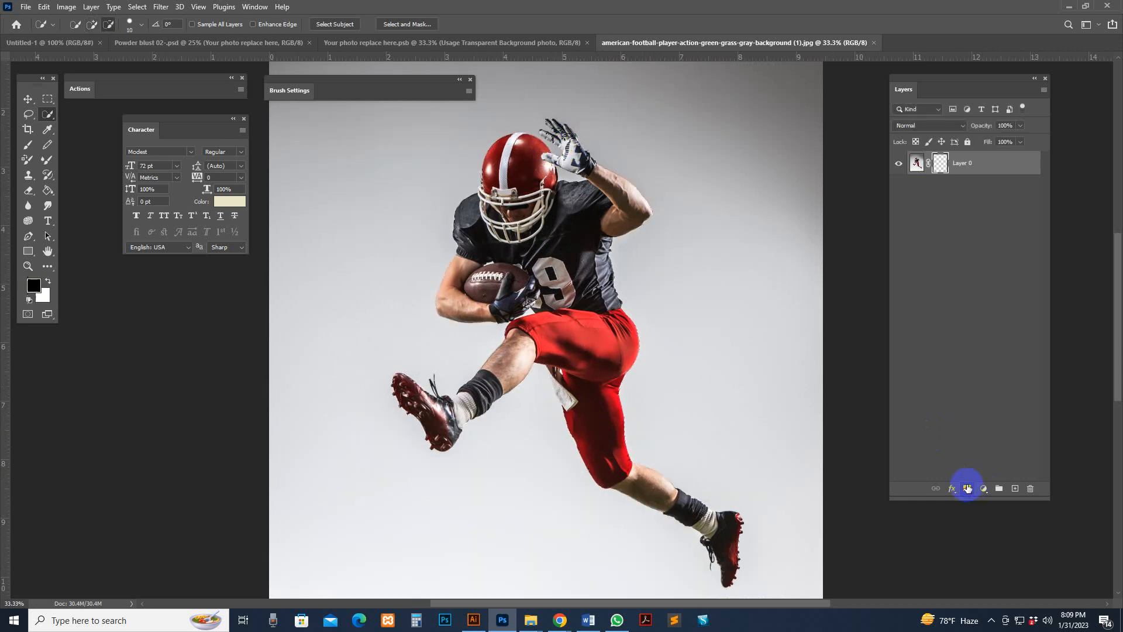
{"action": "left_click_drag", "start_coordinate": [739, 138], "coordinate": [22, 85]}
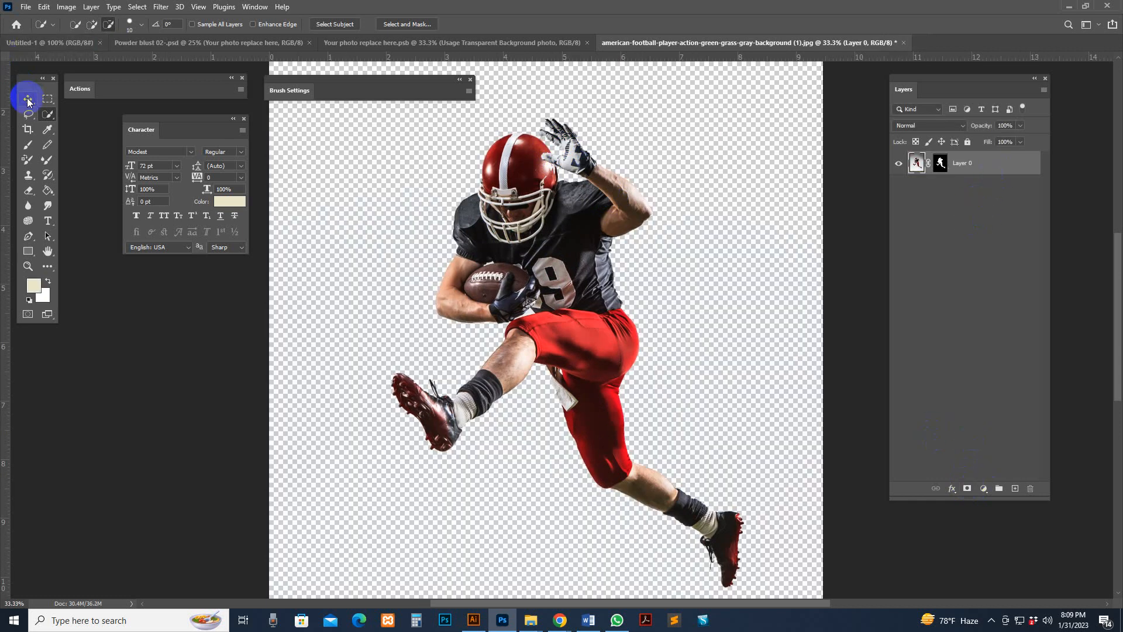
{"action": "left_click", "coordinate": [28, 99]}
{"action": "left_click_drag", "start_coordinate": [552, 158], "coordinate": [610, 338]}
{"action": "key", "text": "ctrl+minus"}
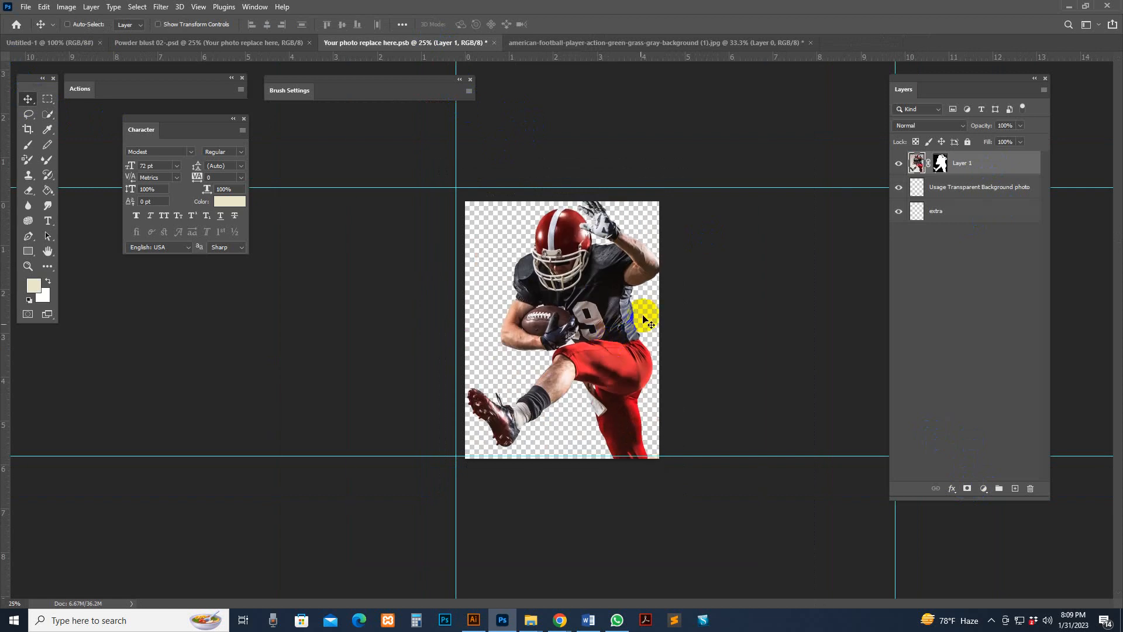
Scale the football player layer to 65.57% and position it so the whole figure fits inside the canvas.
{"action": "left_click", "coordinate": [158, 24]}
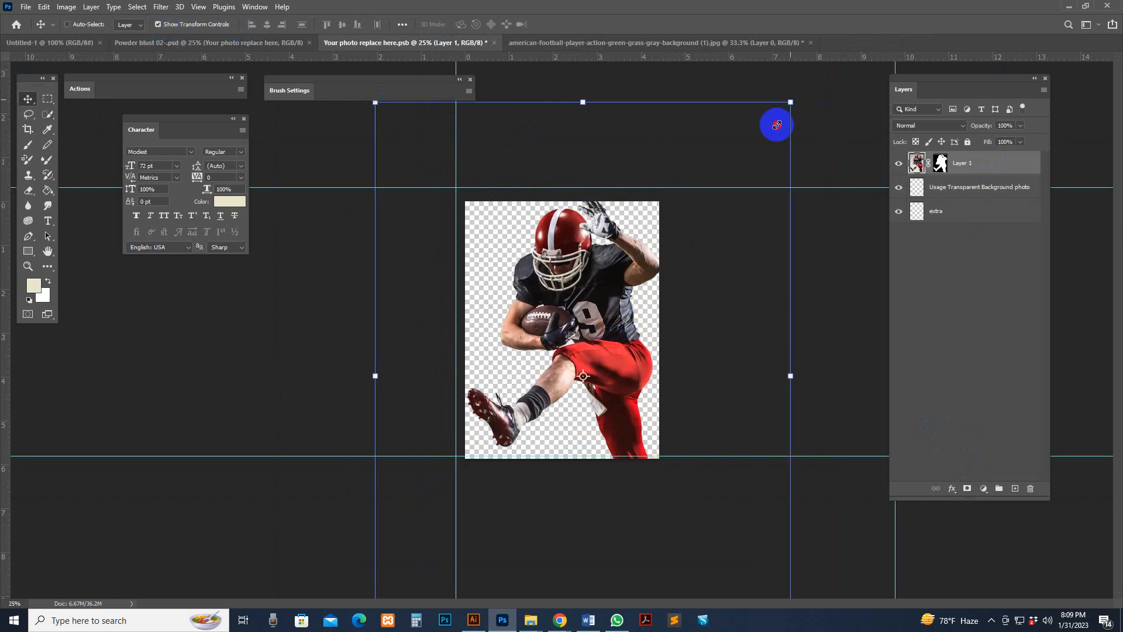
{"action": "left_click_drag", "start_coordinate": [786, 106], "coordinate": [677, 246]}
{"action": "left_click_drag", "start_coordinate": [618, 338], "coordinate": [645, 238]}
{"action": "left_click_drag", "start_coordinate": [725, 553], "coordinate": [679, 521]}
{"action": "left_click_drag", "start_coordinate": [629, 419], "coordinate": [636, 426]}
{"action": "left_click_drag", "start_coordinate": [692, 523], "coordinate": [682, 511]}
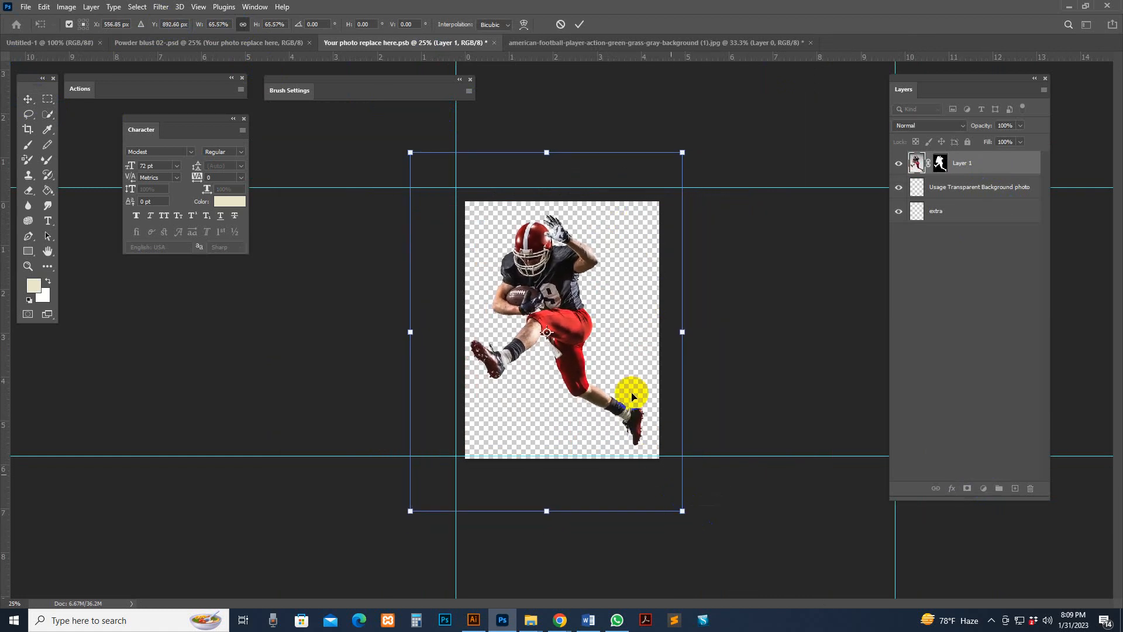
{"action": "left_click_drag", "start_coordinate": [629, 394], "coordinate": [639, 401]}
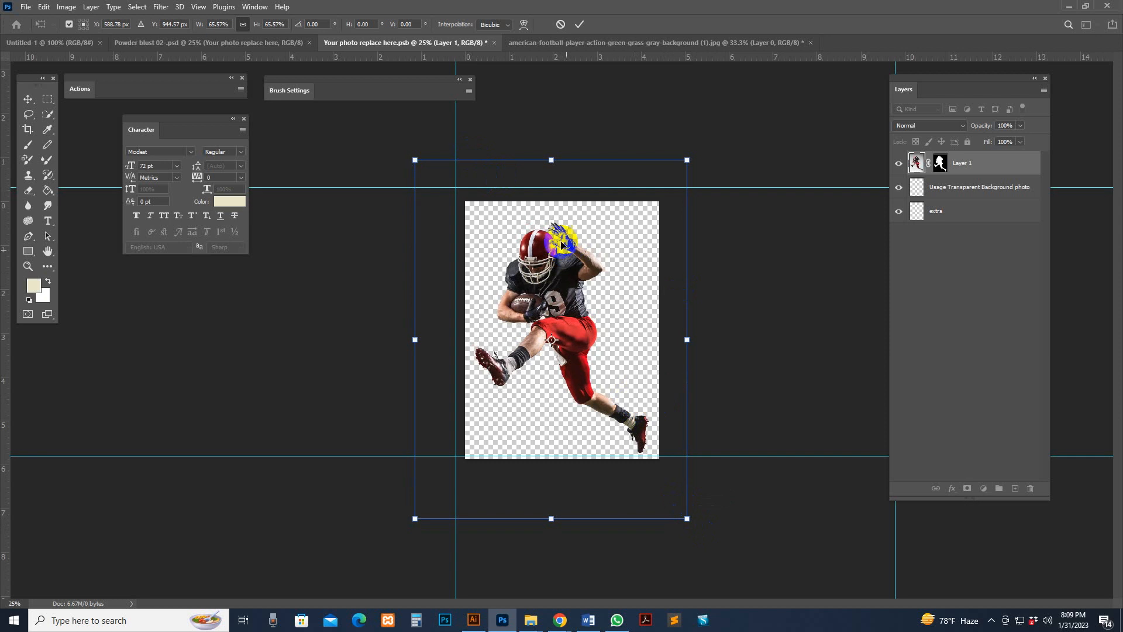
{"action": "left_click", "coordinate": [24, 7]}
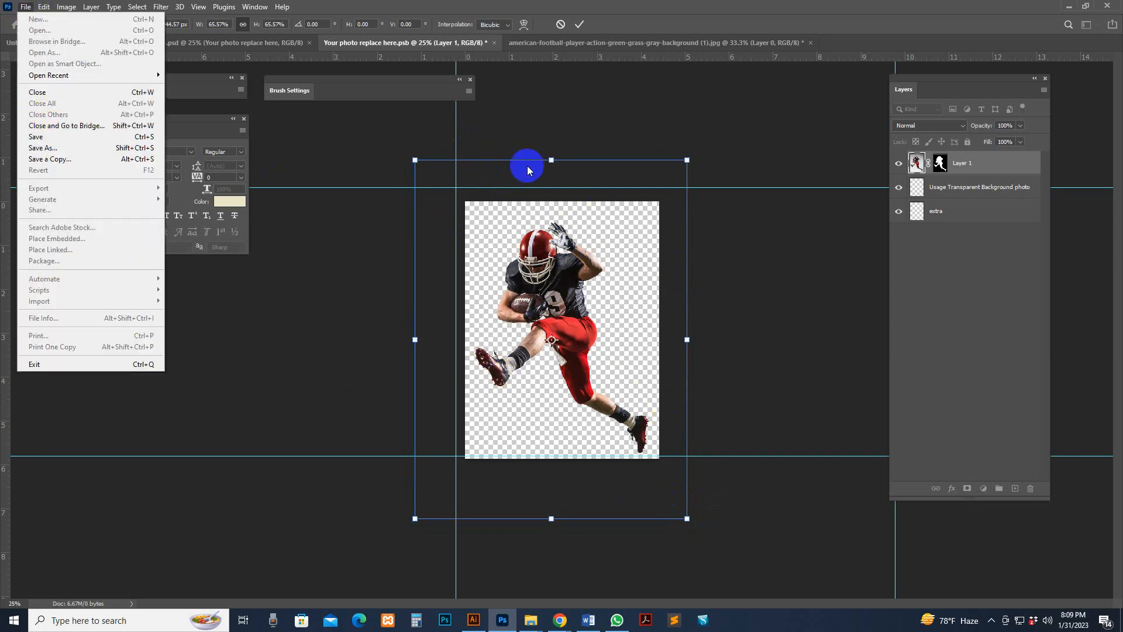
{"action": "left_click", "coordinate": [45, 139]}
{"action": "left_click", "coordinate": [576, 232]}
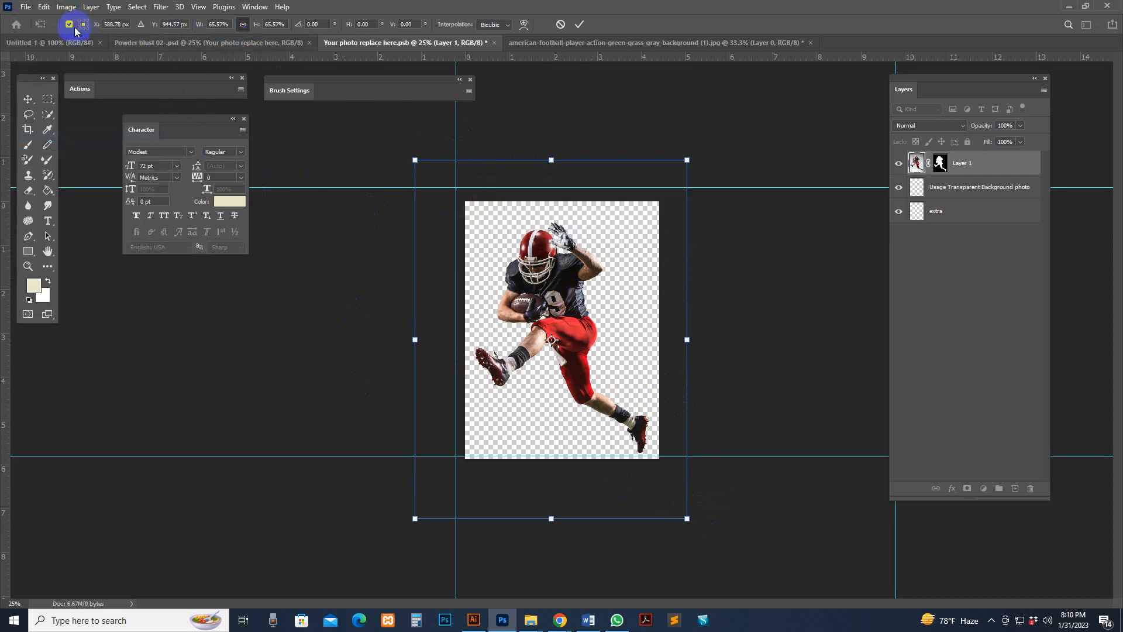
{"action": "left_click", "coordinate": [578, 24]}
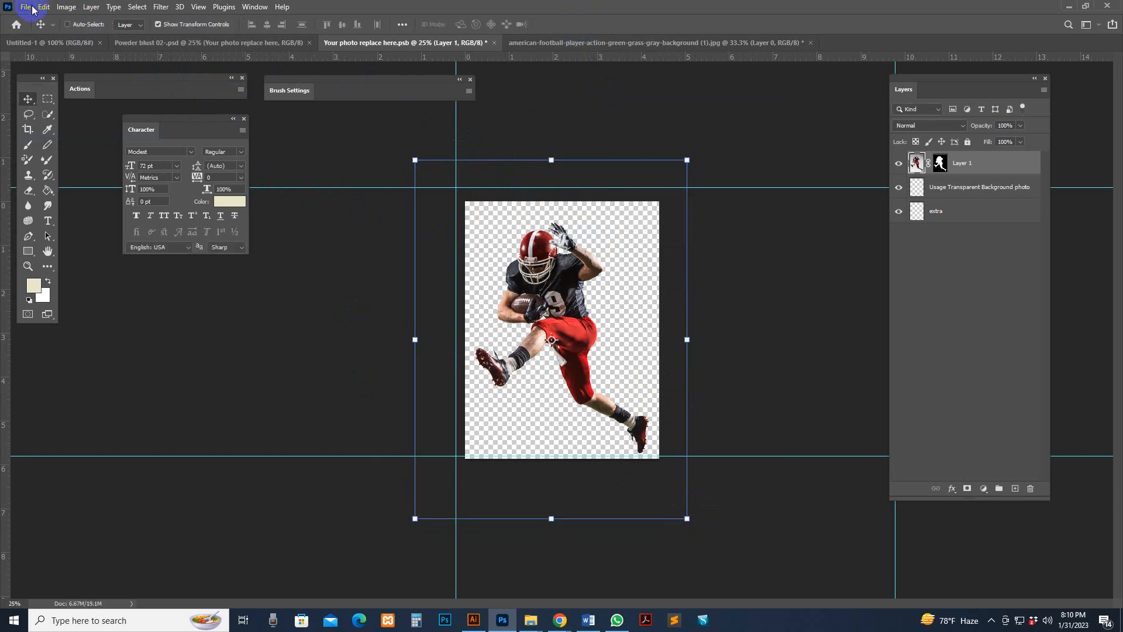
Save Your photo replace here.psb and return to Powder blust 02-.psd with the transform controls hidden.
{"action": "left_click", "coordinate": [27, 7]}
{"action": "left_click", "coordinate": [27, 142]}
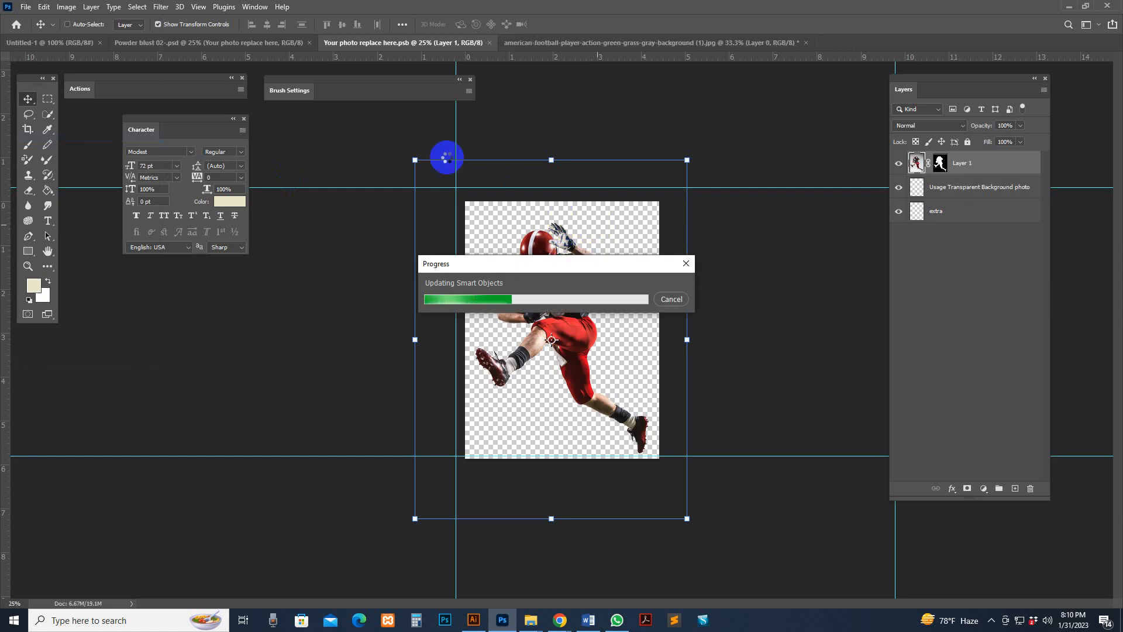
{"action": "left_click", "coordinate": [212, 42]}
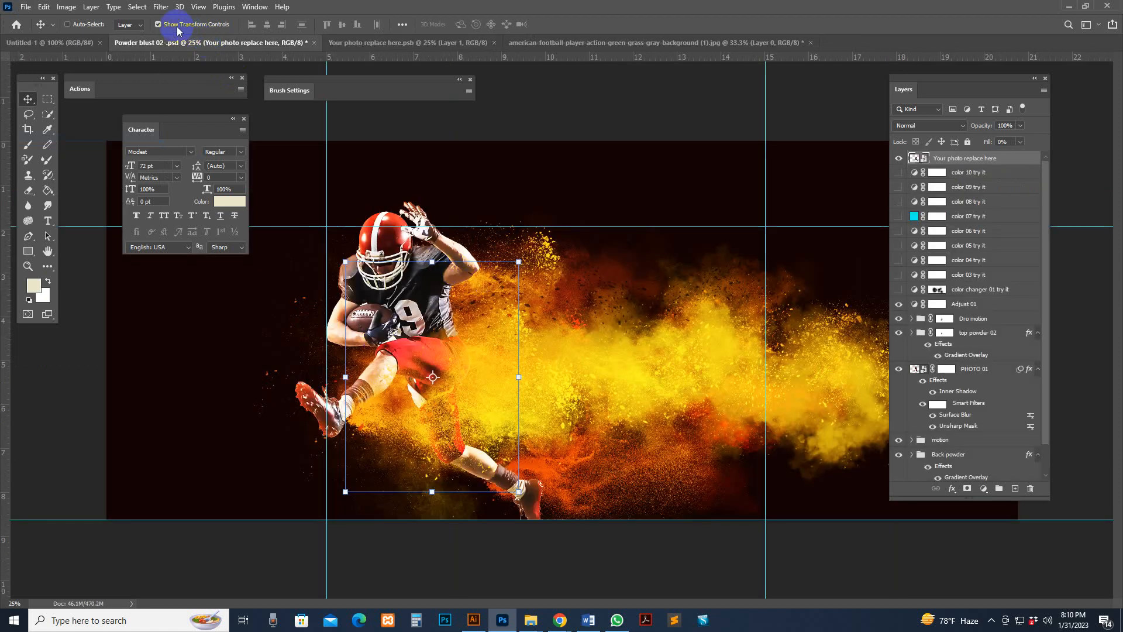
{"action": "left_click", "coordinate": [158, 25]}
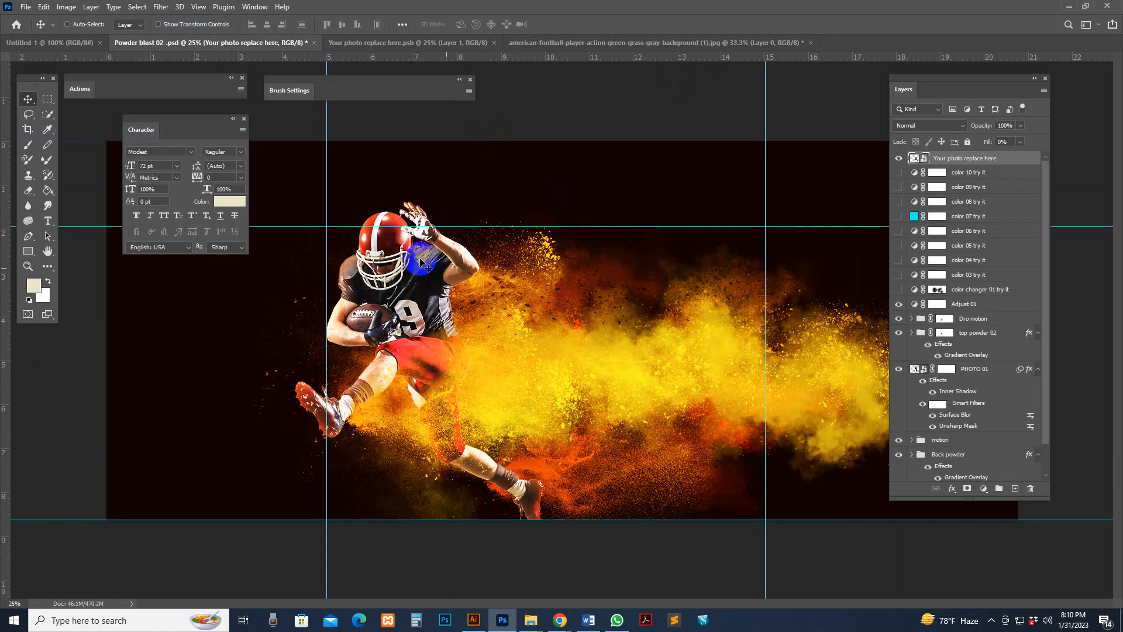
Preview the football player composition in full-screen mode without the interface, and return to the standard view.
{"action": "key", "text": "f"}
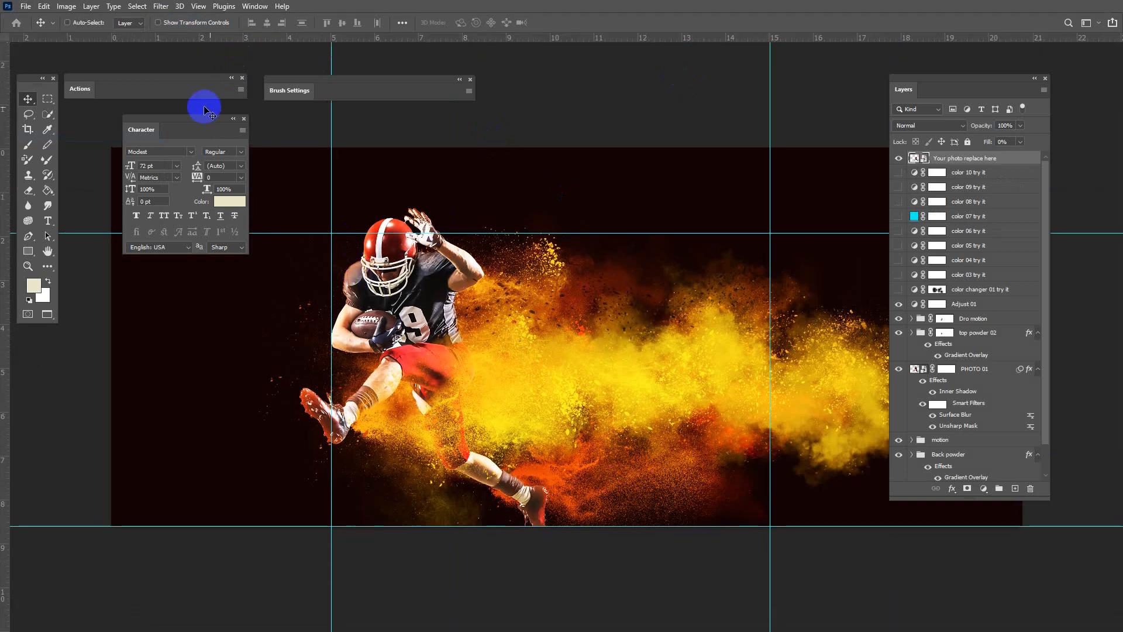
{"action": "key", "text": "f"}
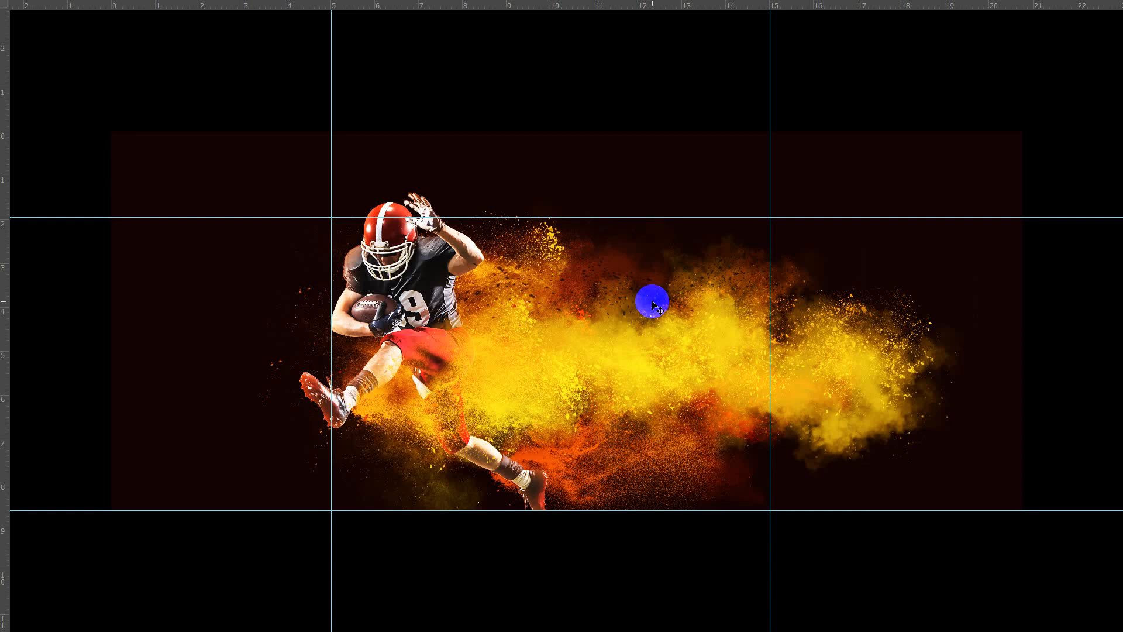
{"action": "scroll", "coordinate": [567, 328], "scroll_direction": "up", "scroll_amount": 1}
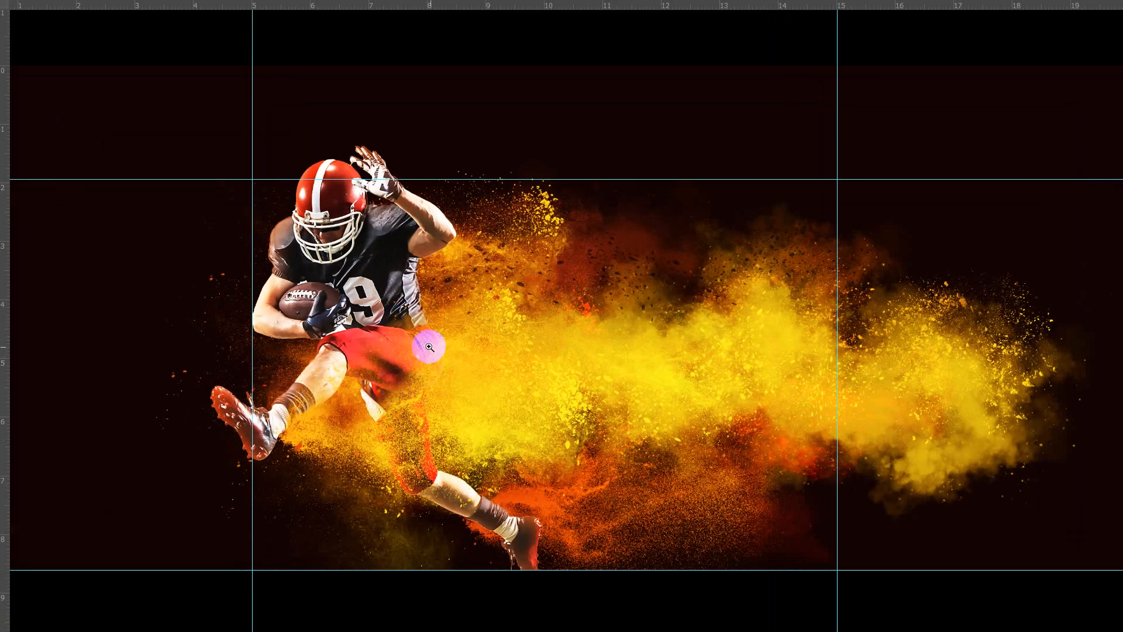
{"action": "left_click", "coordinate": [549, 352], "text": "alt"}
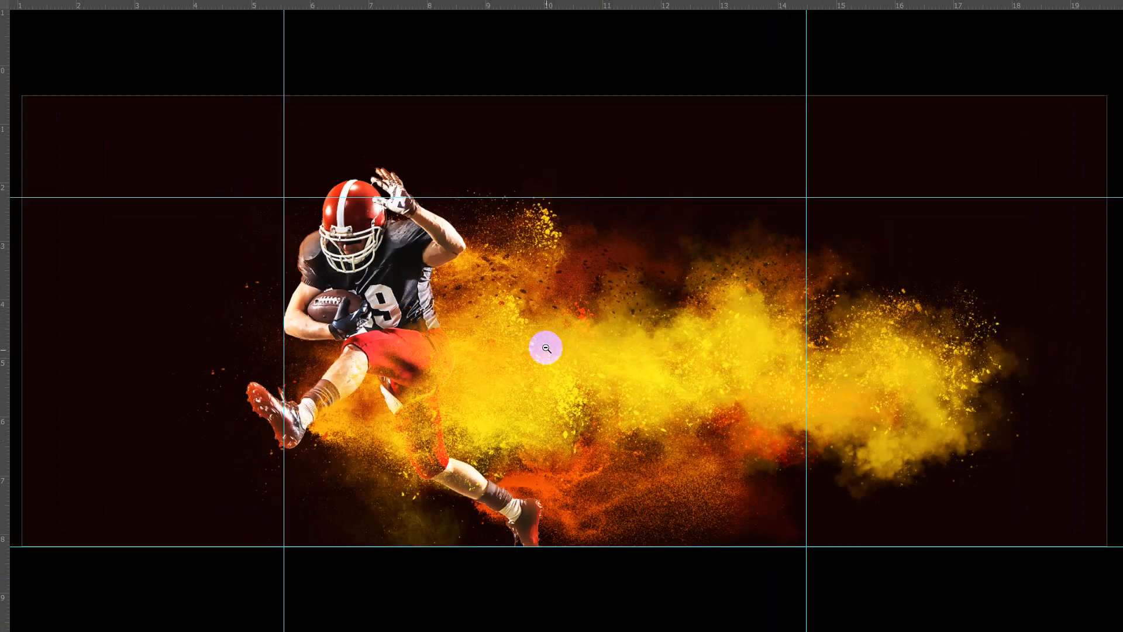
{"action": "key", "text": "f"}
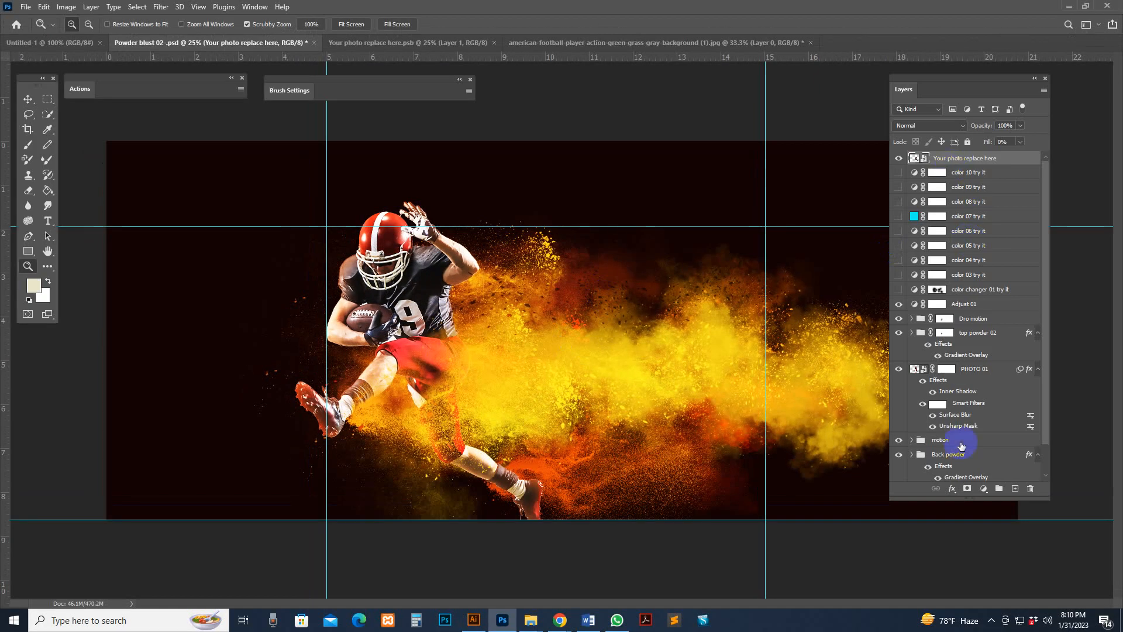
Extend the layer list down to the Background layer and check the document's dimensions and resolution in Image Size.
{"action": "left_click_drag", "start_coordinate": [911, 499], "coordinate": [915, 546]}
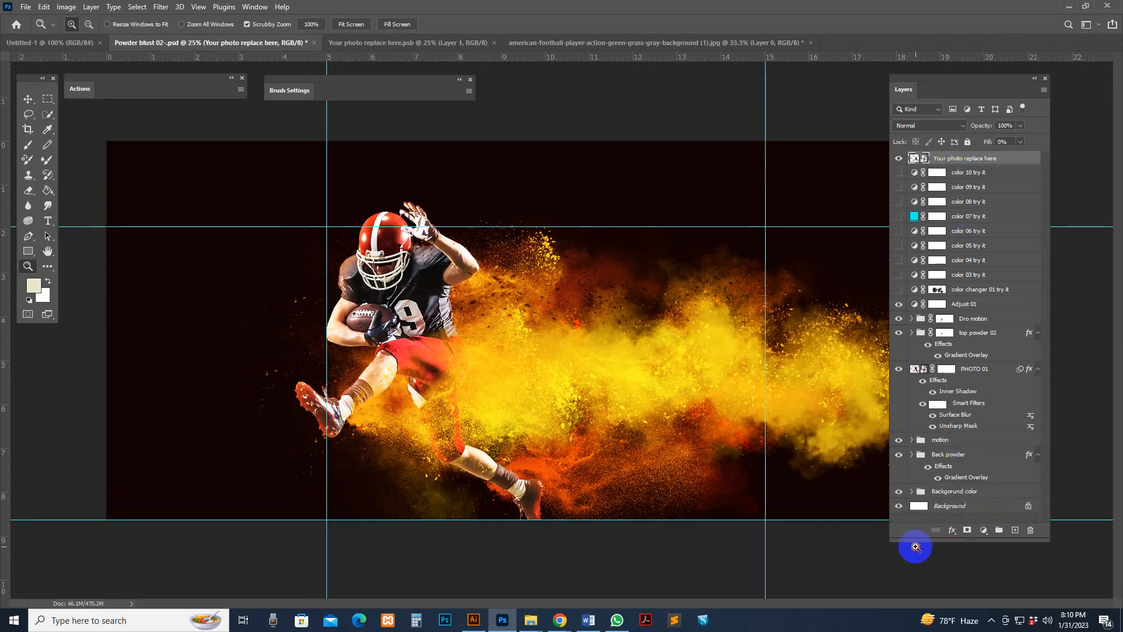
{"action": "left_click", "coordinate": [522, 332]}
{"action": "left_click_drag", "start_coordinate": [508, 322], "coordinate": [499, 376]}
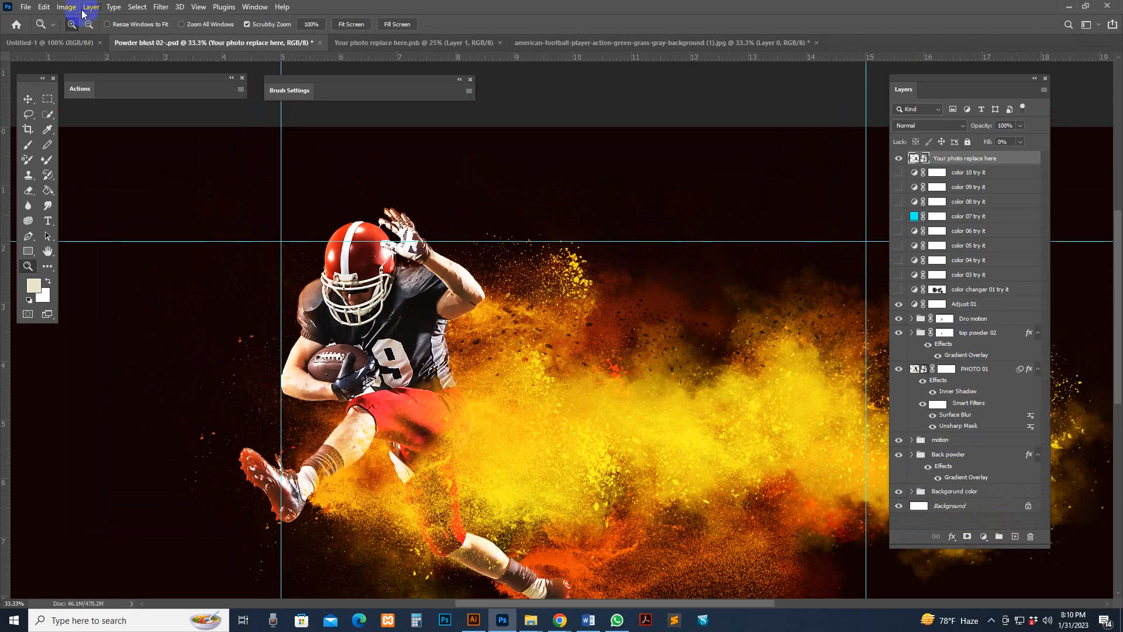
{"action": "left_click", "coordinate": [66, 6]}
{"action": "left_click", "coordinate": [85, 94]}
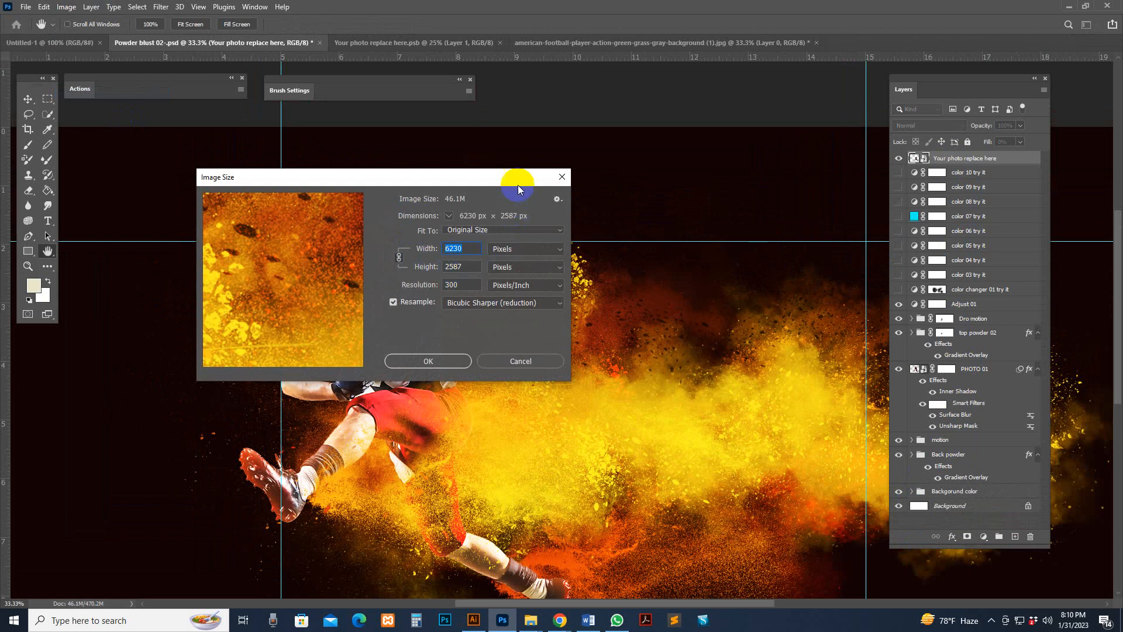
{"action": "left_click", "coordinate": [457, 363]}
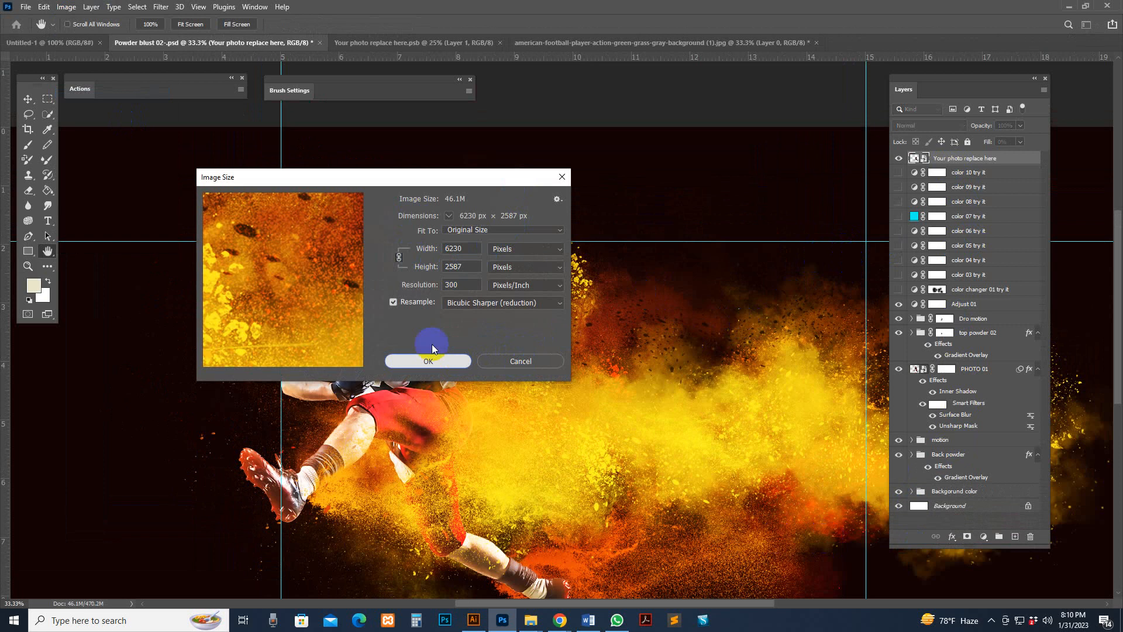
{"action": "left_click", "coordinate": [428, 361]}
Examine the player and powder explosion up close, and return to a view of the overall composition.
{"action": "key", "text": "z"}
{"action": "left_click", "coordinate": [552, 351]}
{"action": "left_click", "coordinate": [562, 352], "text": "alt"}
{"action": "left_click", "coordinate": [562, 352], "text": "alt"}
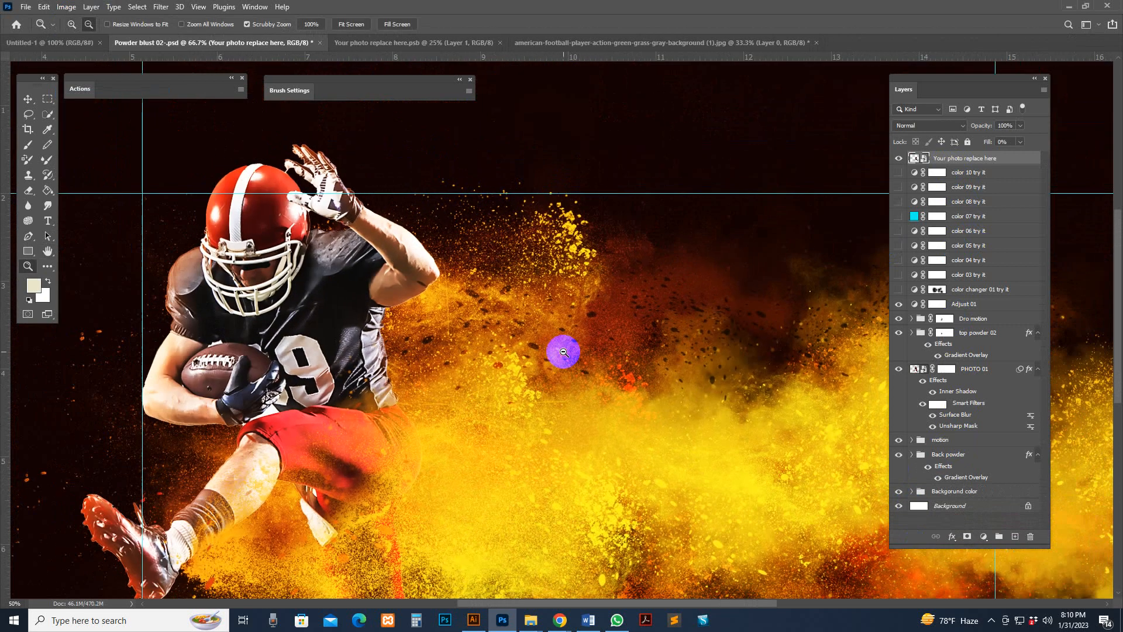
{"action": "left_click", "coordinate": [564, 352], "text": "alt"}
{"action": "left_click", "coordinate": [563, 353], "text": "alt"}
{"action": "left_click", "coordinate": [563, 352], "text": "alt"}
{"action": "left_click", "coordinate": [568, 336]}
{"action": "left_click", "coordinate": [440, 280]}
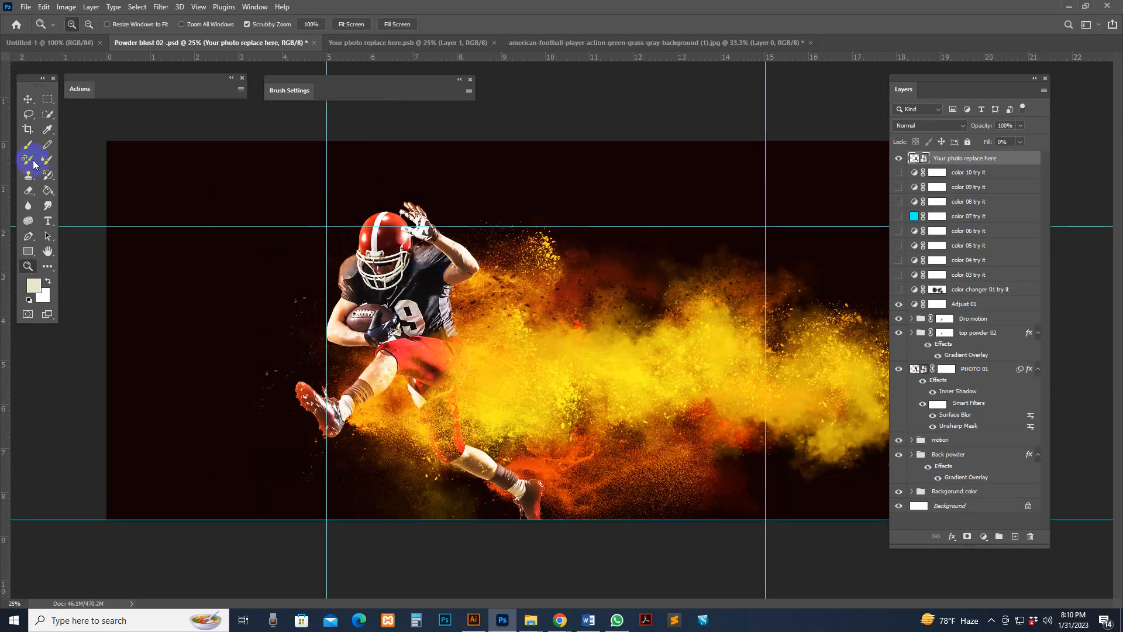
Try cropping the composition to the guides around the player and powder, and undo the crop.
{"action": "left_click", "coordinate": [28, 130]}
{"action": "left_click_drag", "start_coordinate": [110, 138], "coordinate": [218, 183]}
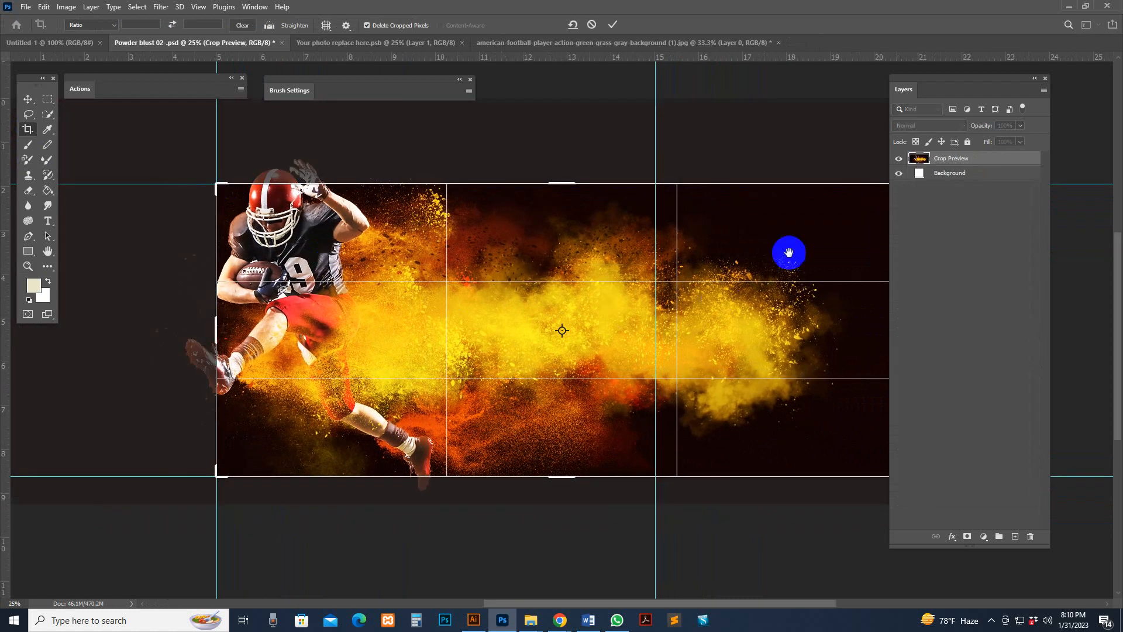
{"action": "left_click_drag", "start_coordinate": [771, 255], "coordinate": [739, 364]}
{"action": "left_click", "coordinate": [27, 95]}
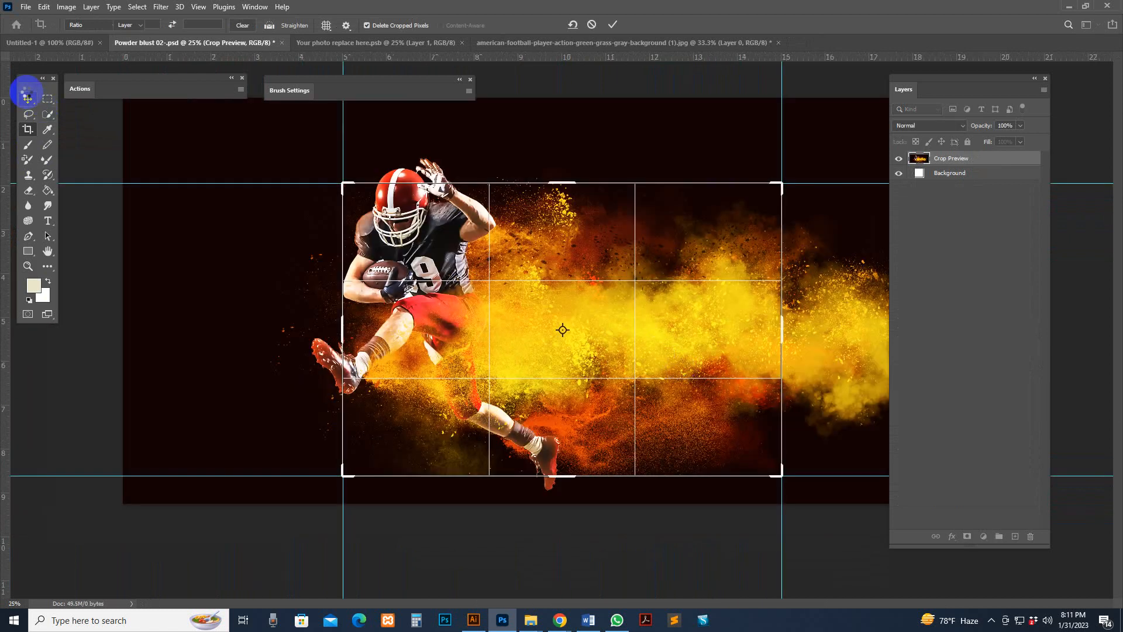
{"action": "left_click", "coordinate": [595, 274]}
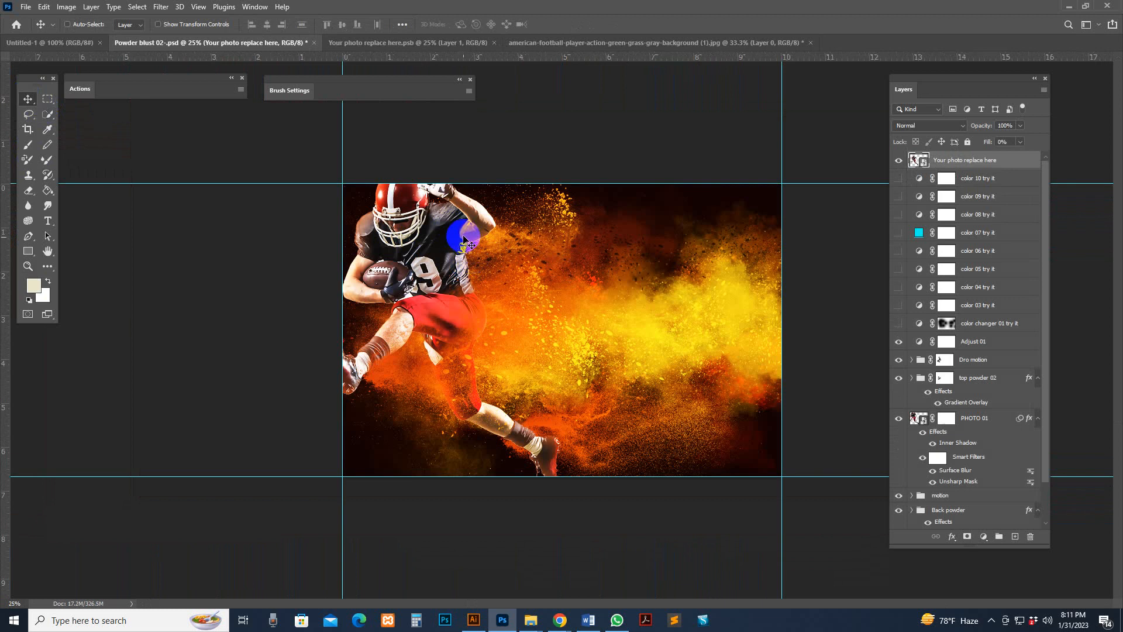
{"action": "key", "text": "ctrl+z"}
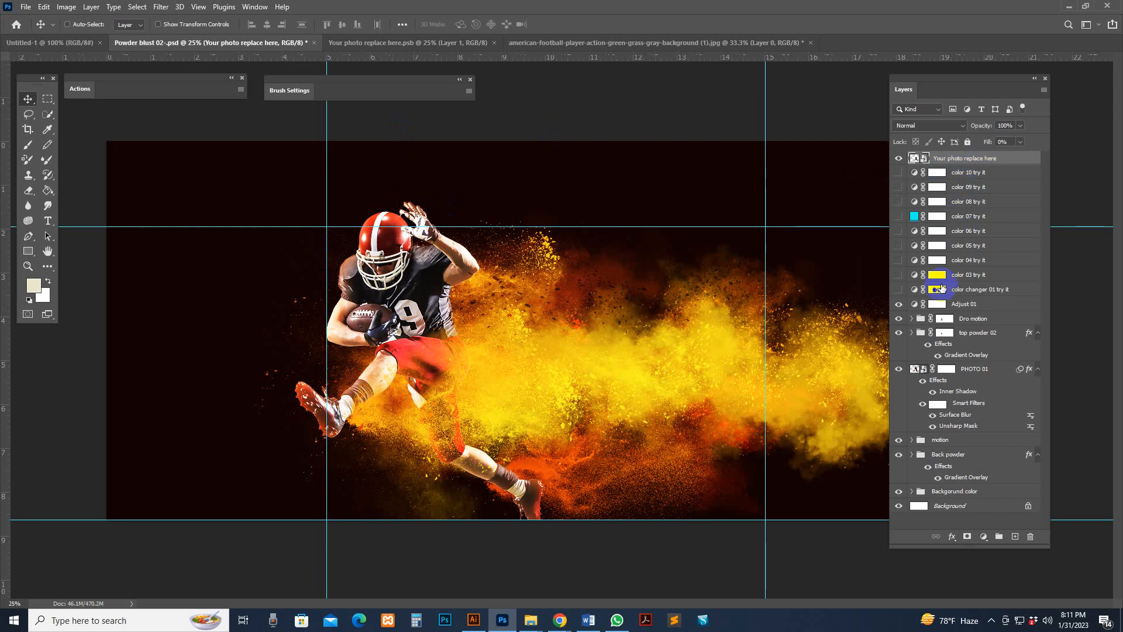
Toggle the PHOTO 01 layer and the top powder 02 group off and on to compare their effect.
{"action": "left_click", "coordinate": [981, 370]}
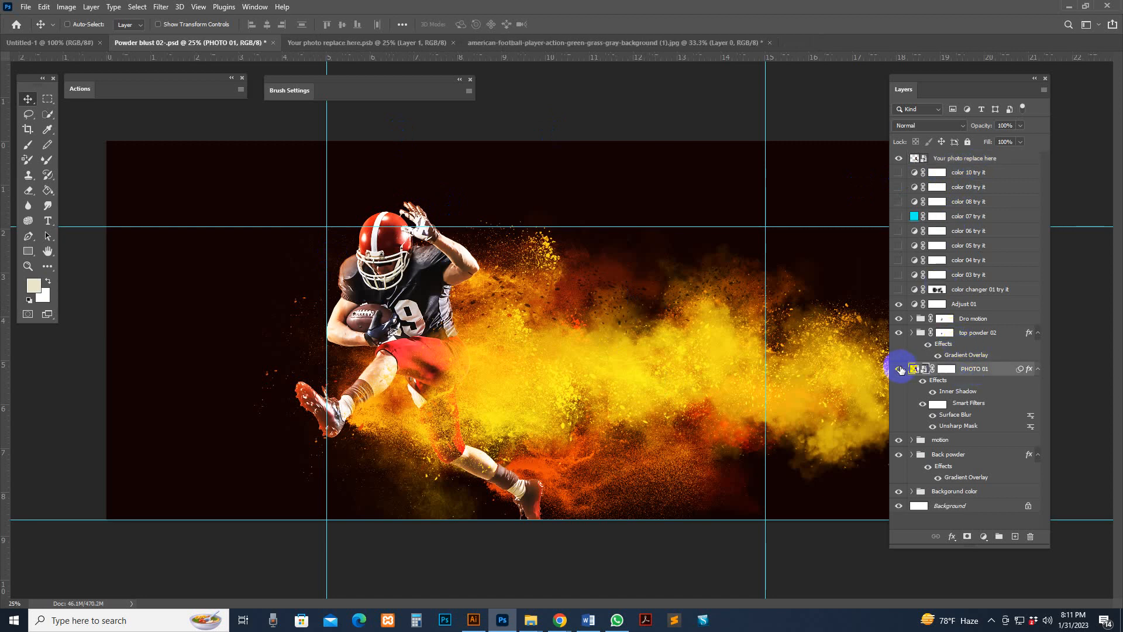
{"action": "left_click", "coordinate": [899, 369]}
{"action": "left_click", "coordinate": [899, 369]}
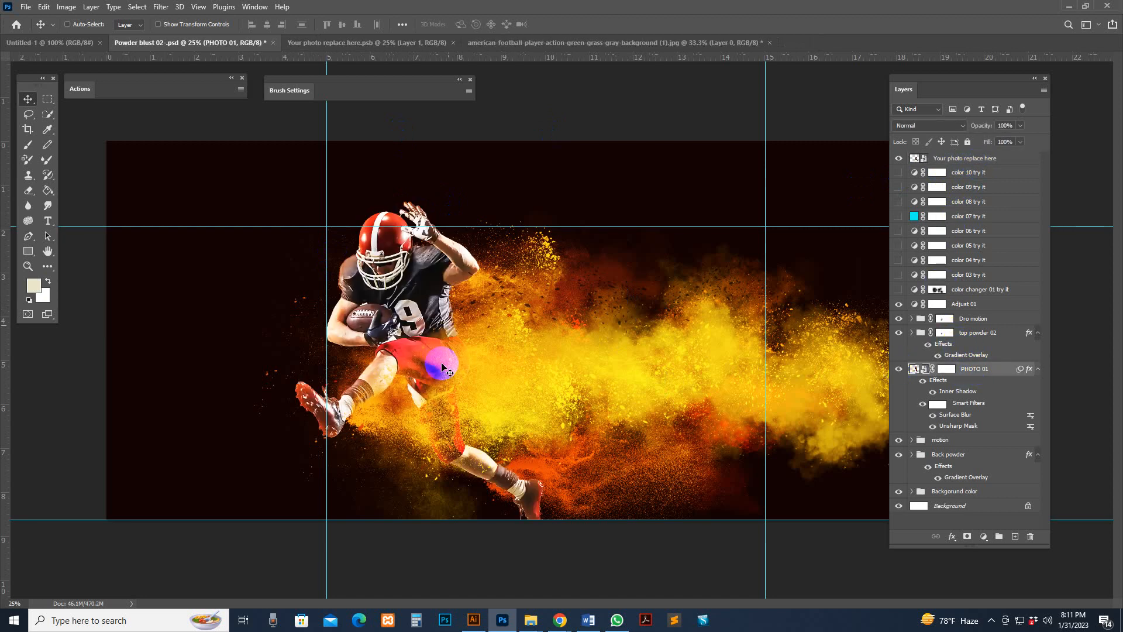
{"action": "left_click", "coordinate": [944, 333]}
{"action": "left_click", "coordinate": [898, 333]}
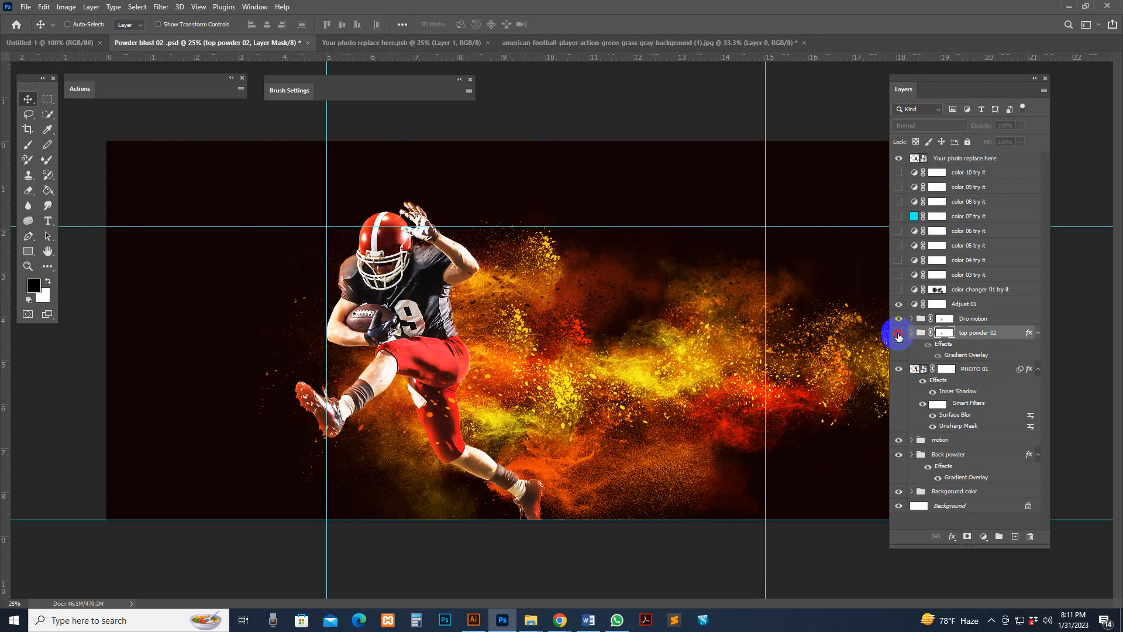
{"action": "left_click", "coordinate": [899, 334]}
{"action": "left_click", "coordinate": [899, 333]}
{"action": "left_click", "coordinate": [899, 333]}
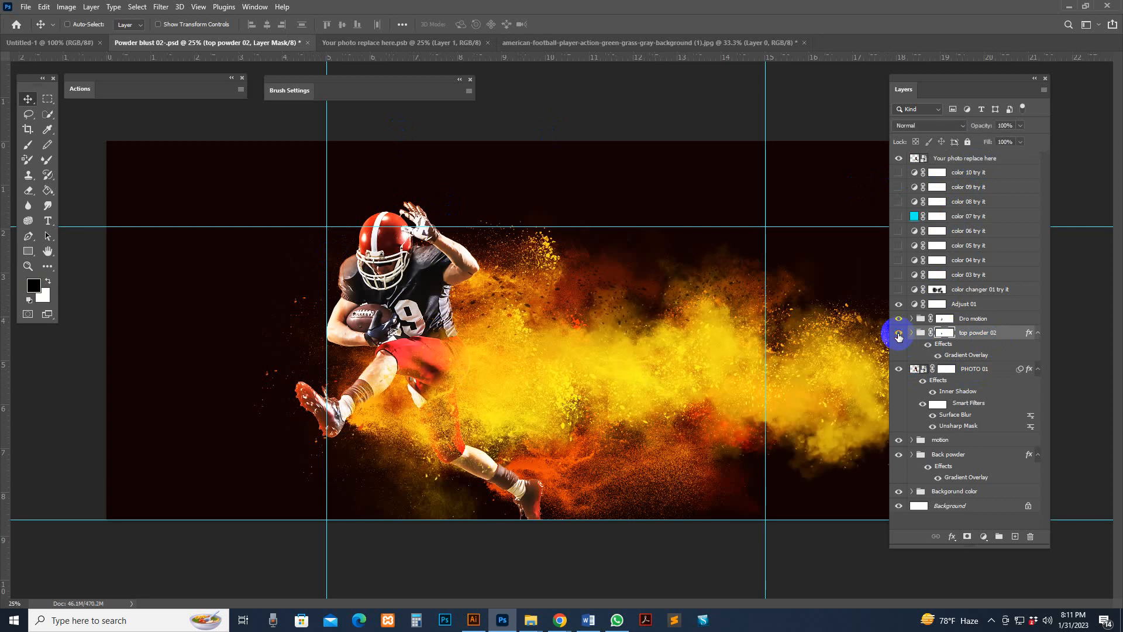
Expand the top powder 02 group to inspect its powder layers, and collapse it again.
{"action": "left_click", "coordinate": [968, 338]}
{"action": "left_click", "coordinate": [911, 333]}
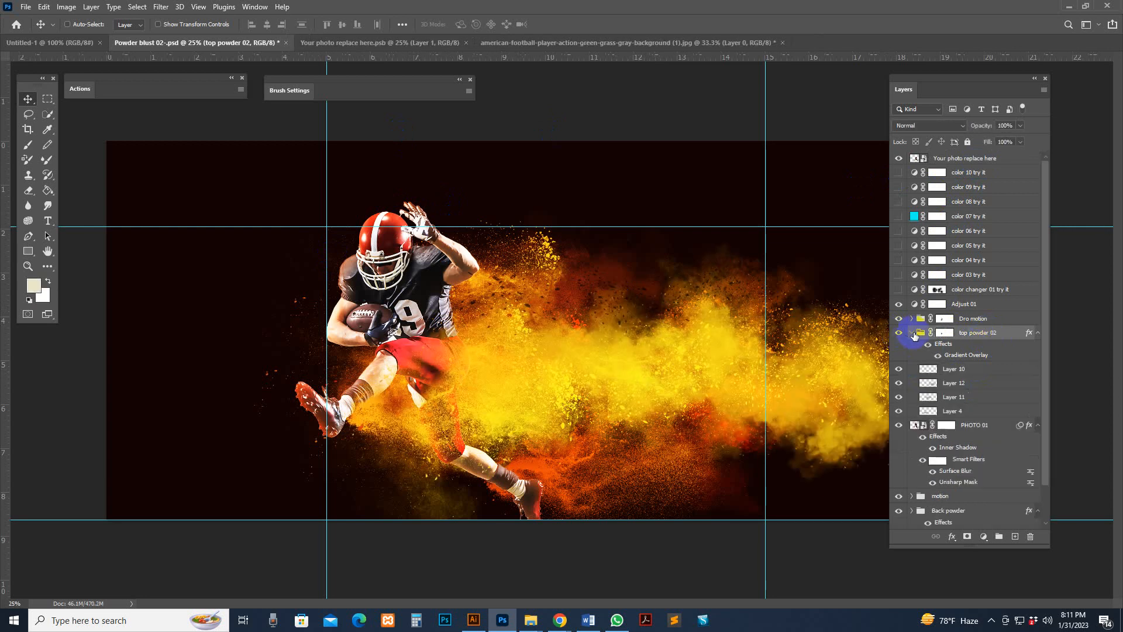
{"action": "scroll", "coordinate": [947, 343], "scroll_direction": "down", "scroll_amount": 1}
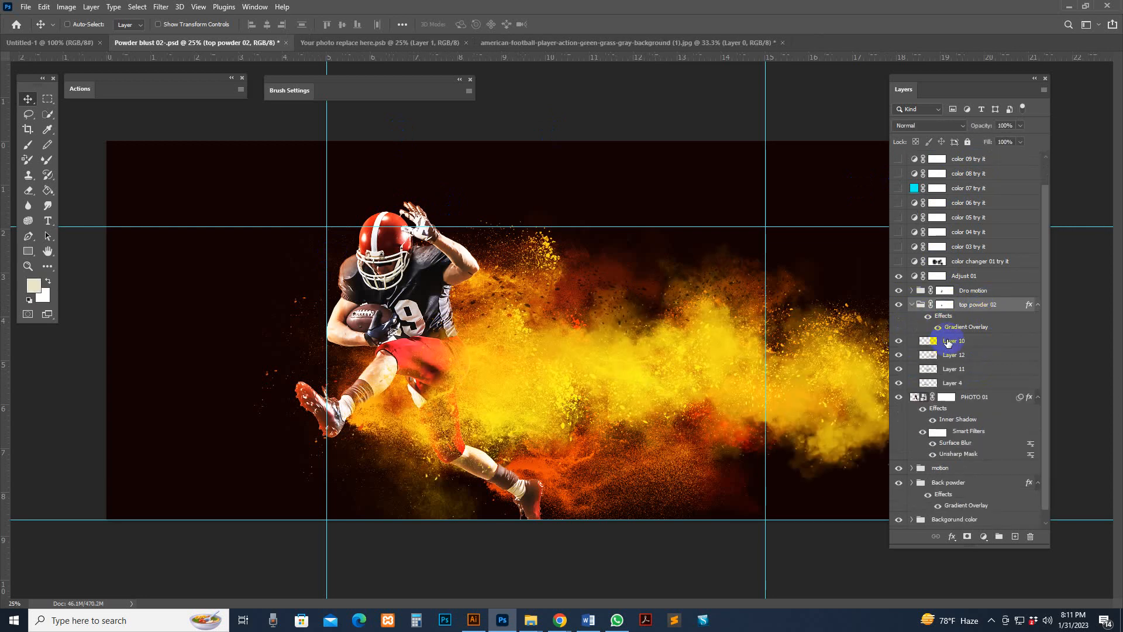
{"action": "left_click", "coordinate": [912, 304]}
Select the Dro motion group and toggle the Adjust 01 layer off and on to compare the image.
{"action": "left_click", "coordinate": [986, 321]}
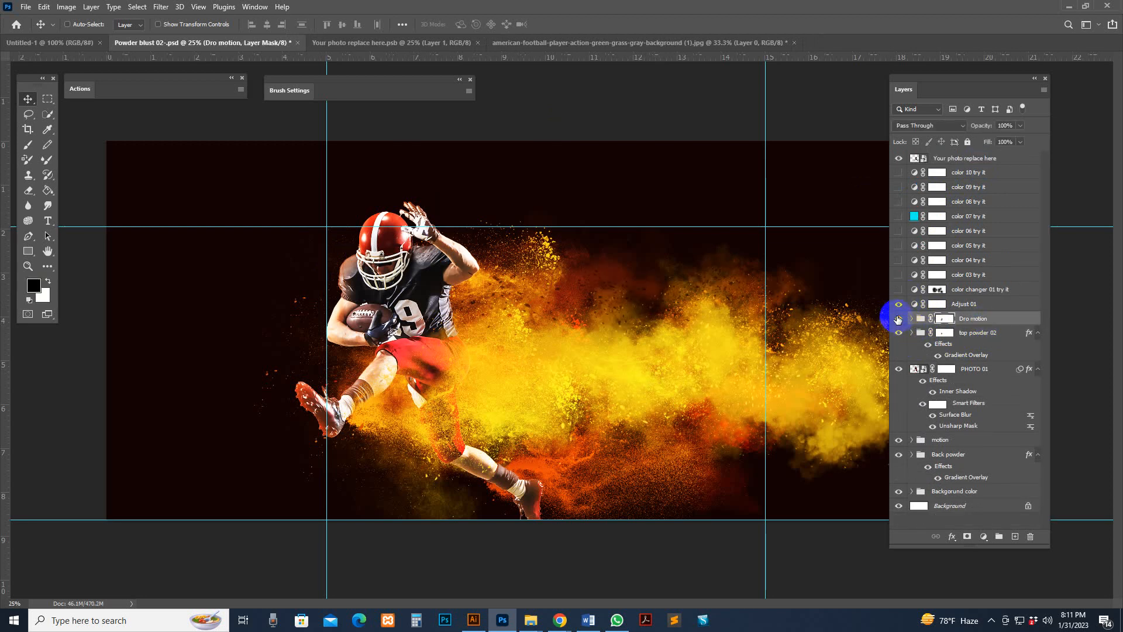
{"action": "left_click", "coordinate": [898, 306]}
{"action": "left_click", "coordinate": [898, 304]}
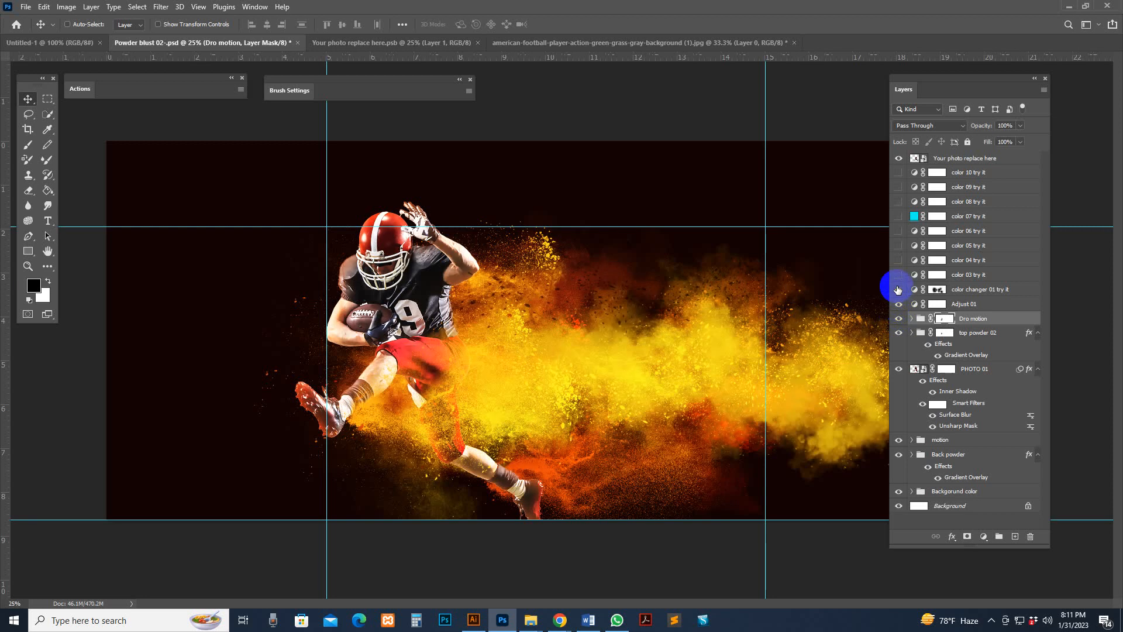
Show the color changer 01 try it layer, shift its Hue to -116, and hide the layer again.
{"action": "left_click", "coordinate": [898, 289]}
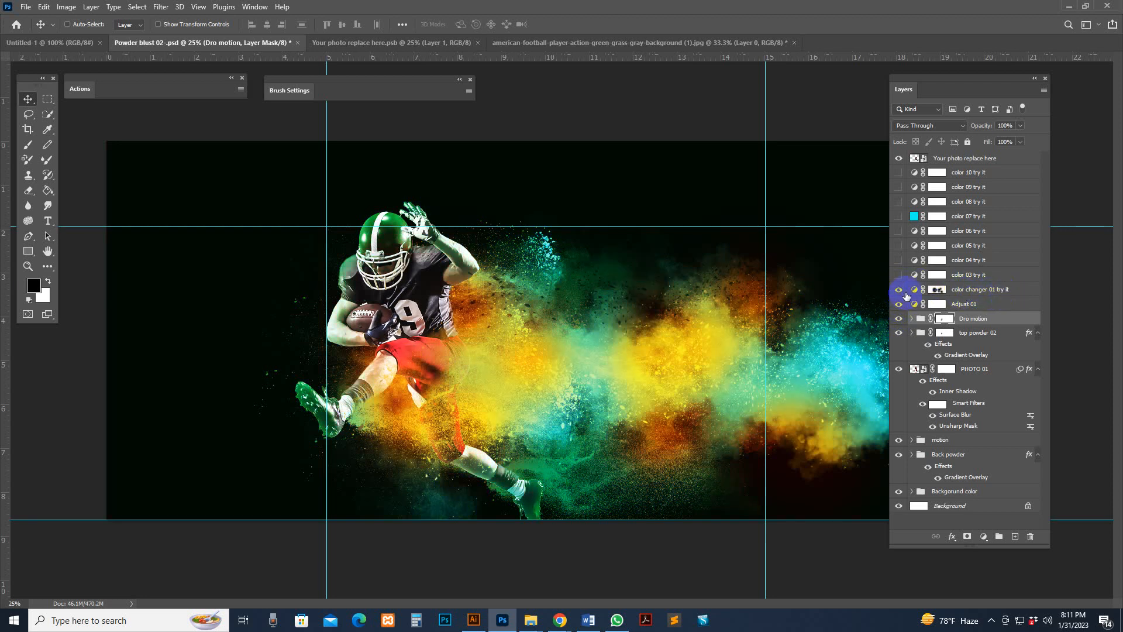
{"action": "double_click", "coordinate": [916, 289]}
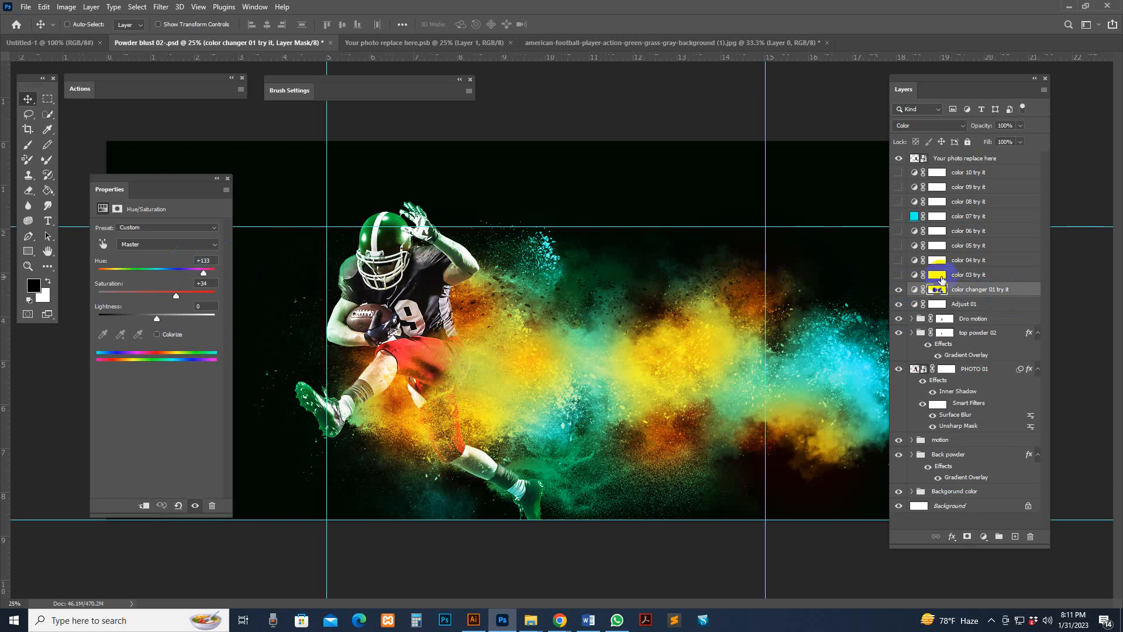
{"action": "left_click", "coordinate": [915, 292]}
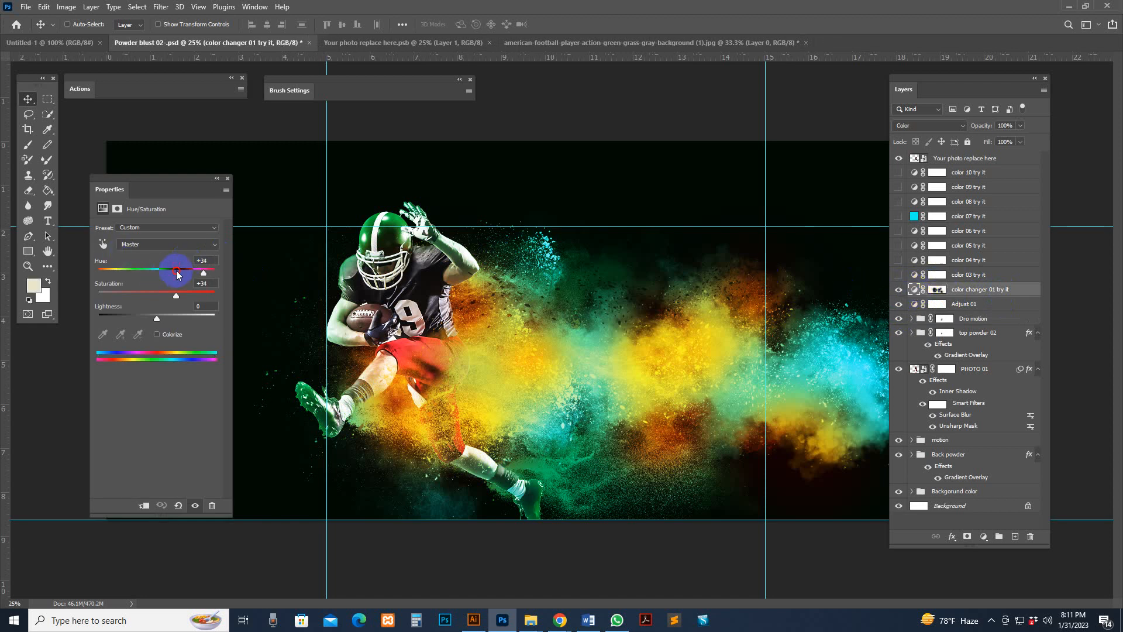
{"action": "left_click_drag", "start_coordinate": [177, 273], "coordinate": [106, 273]}
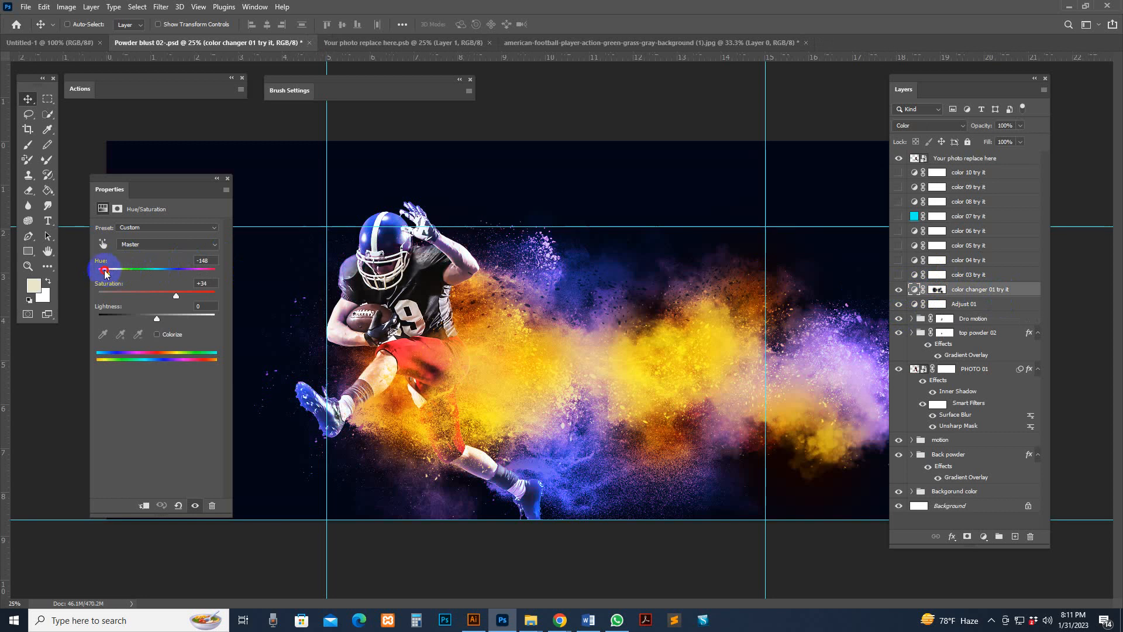
{"action": "left_click", "coordinate": [895, 289]}
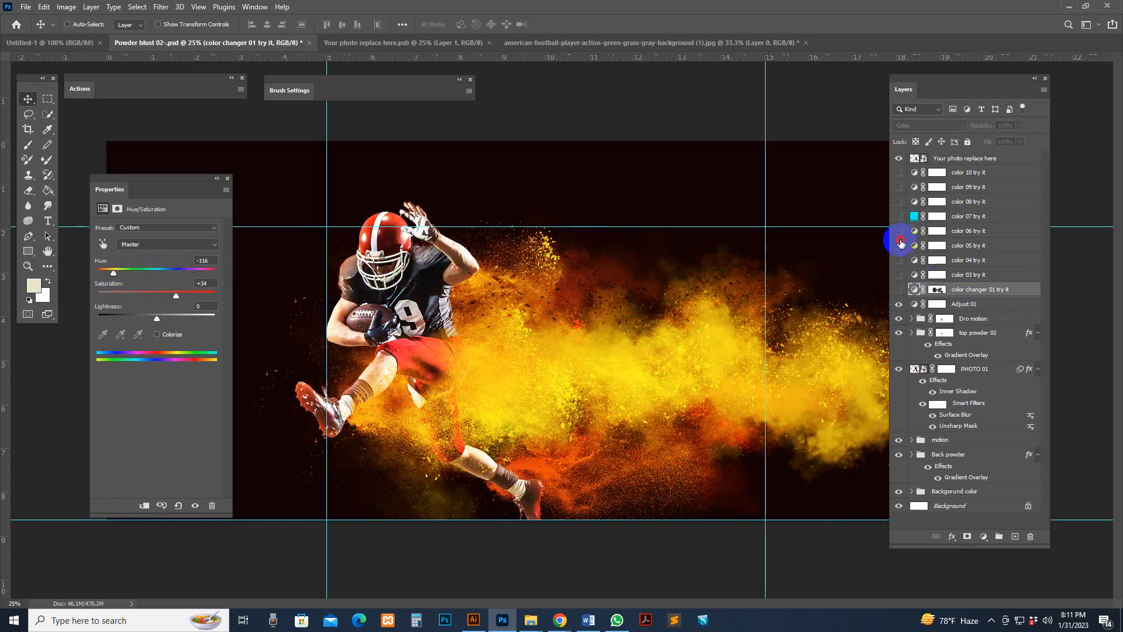
Toggle color 05 try it on and off for comparison, and show the color 07 try it layer.
{"action": "left_click", "coordinate": [900, 242]}
{"action": "left_click", "coordinate": [898, 245]}
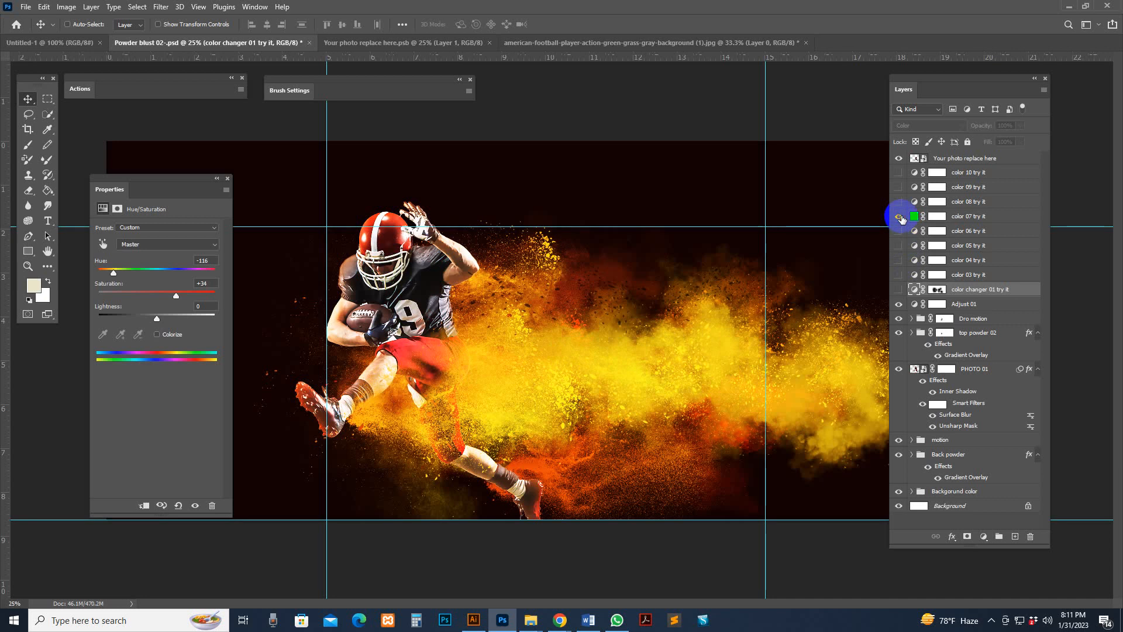
{"action": "left_click", "coordinate": [899, 216]}
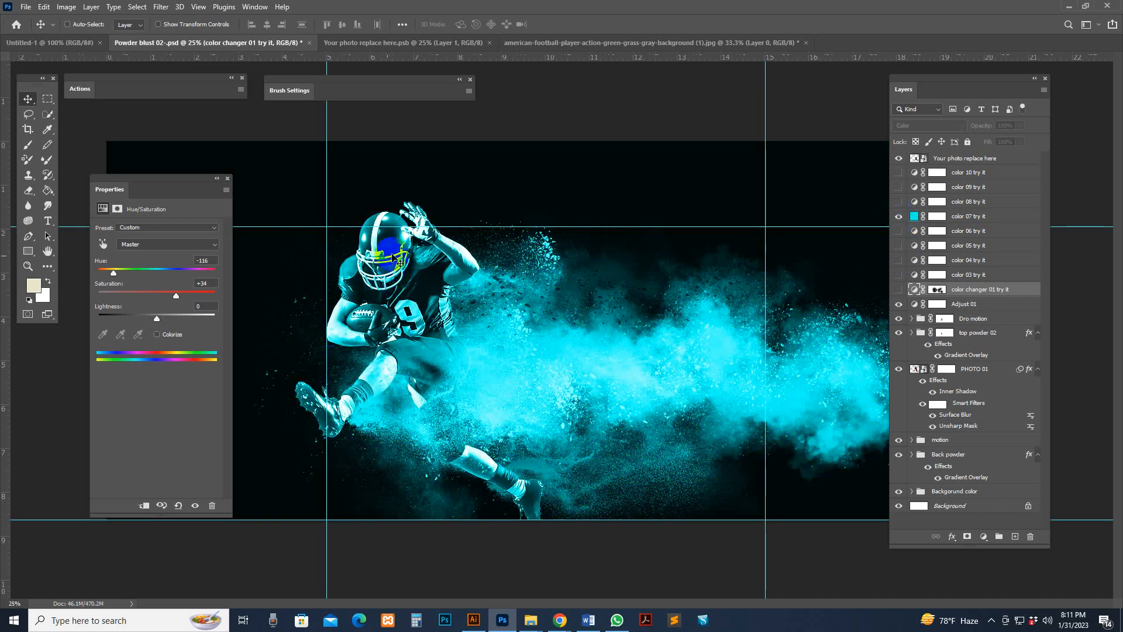
Paint black on the color 07 try it mask over the player's head and torso with a soft 500 px brush, undoing the last stroke.
{"action": "left_click", "coordinate": [933, 217]}
{"action": "left_click", "coordinate": [29, 148]}
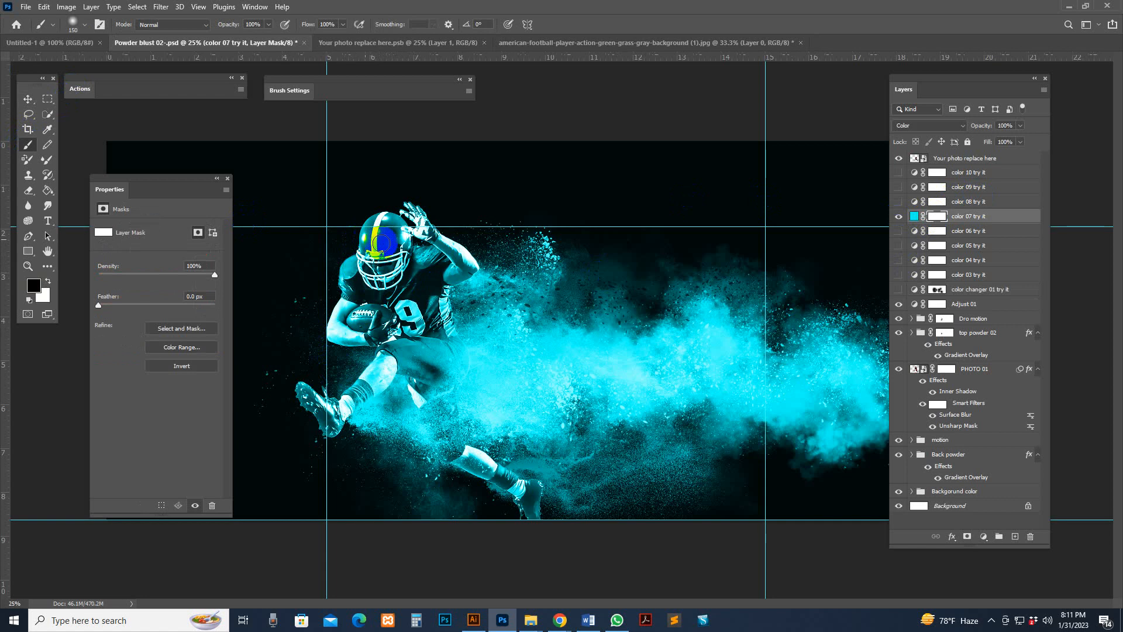
{"action": "left_click", "coordinate": [86, 25]}
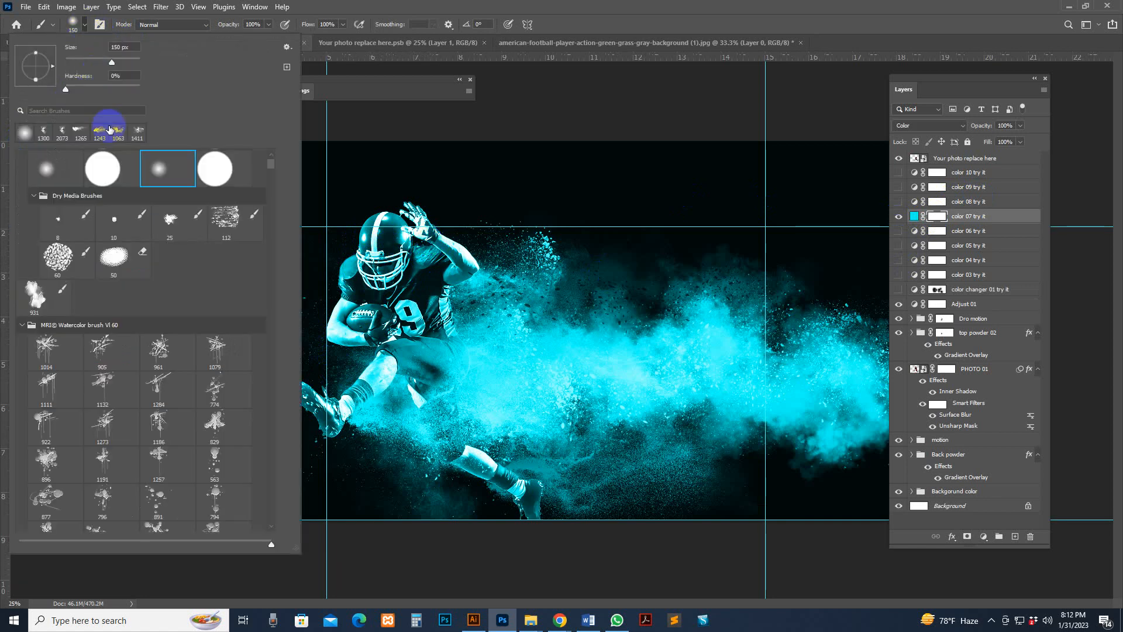
{"action": "left_click", "coordinate": [723, 5]}
{"action": "key", "text": "]"}
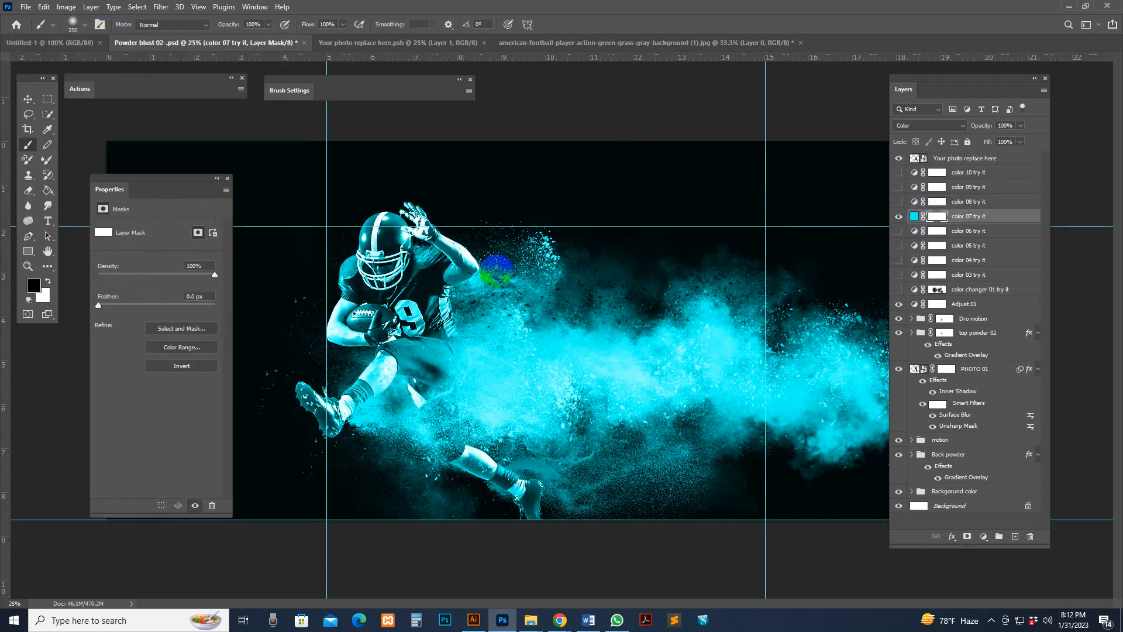
{"action": "key", "text": "]"}
{"action": "key", "text": "]"}
{"action": "key", "text": "]"}
{"action": "mouse_move", "coordinate": [407, 251]}
{"action": "left_mouse_down"}
{"action": "mouse_move", "coordinate": [335, 281]}
{"action": "mouse_move", "coordinate": [350, 251]}
{"action": "mouse_move", "coordinate": [446, 275]}
{"action": "mouse_move", "coordinate": [398, 201]}
{"action": "mouse_move", "coordinate": [410, 313]}
{"action": "mouse_move", "coordinate": [376, 367]}
{"action": "mouse_move", "coordinate": [350, 352]}
{"action": "mouse_move", "coordinate": [298, 387]}
{"action": "left_mouse_up"}
{"action": "mouse_move", "coordinate": [421, 354]}
{"action": "left_mouse_down"}
{"action": "mouse_move", "coordinate": [488, 479]}
{"action": "mouse_move", "coordinate": [526, 503]}
{"action": "mouse_move", "coordinate": [486, 415]}
{"action": "mouse_move", "coordinate": [475, 339]}
{"action": "mouse_move", "coordinate": [513, 322]}
{"action": "mouse_move", "coordinate": [484, 270]}
{"action": "mouse_move", "coordinate": [453, 313]}
{"action": "mouse_move", "coordinate": [510, 348]}
{"action": "mouse_move", "coordinate": [514, 272]}
{"action": "left_mouse_up"}
{"action": "key", "text": "ctrl+z"}
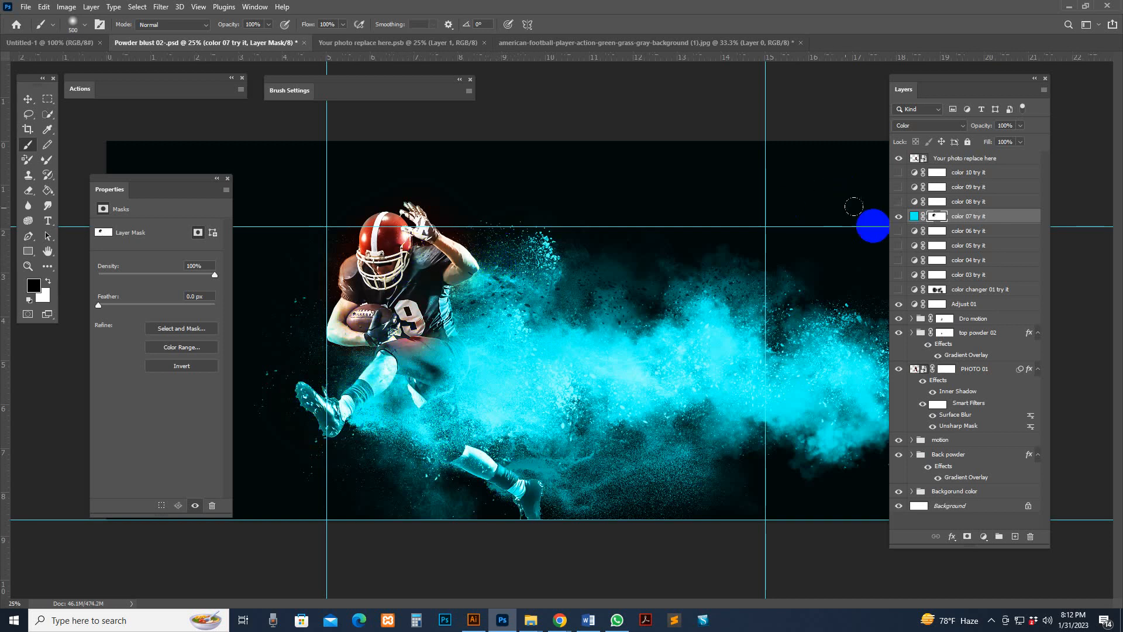
Hide color 07 try it and preview the color 08, color 09 and color 10 try it layers one at a time.
{"action": "left_click", "coordinate": [898, 217]}
{"action": "left_click", "coordinate": [899, 202]}
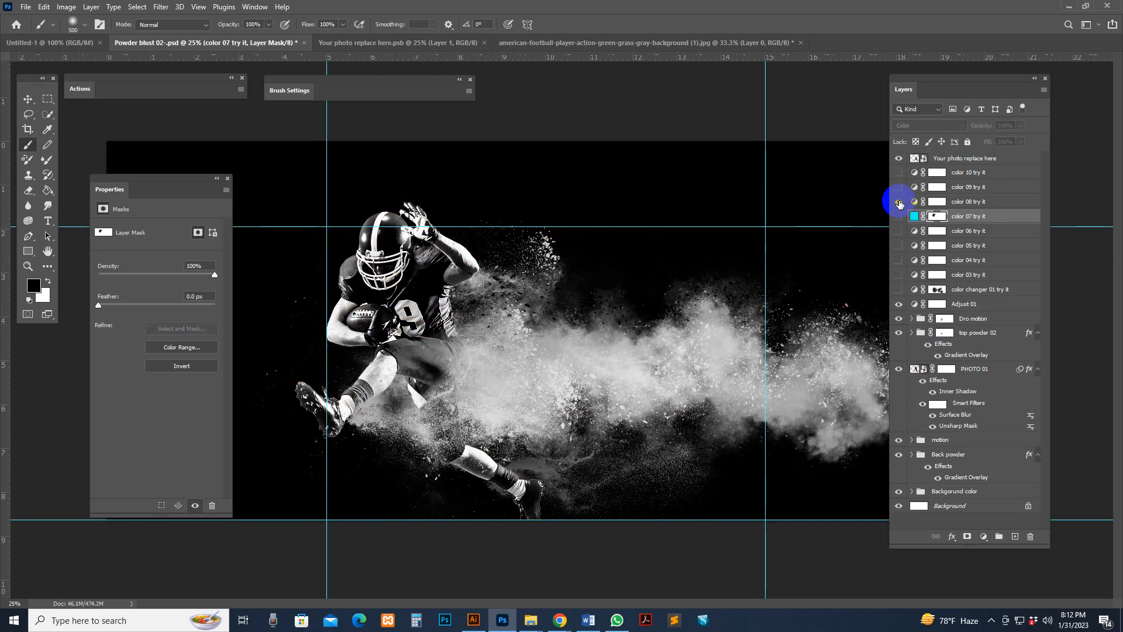
{"action": "left_click", "coordinate": [899, 202]}
{"action": "left_click", "coordinate": [899, 187]}
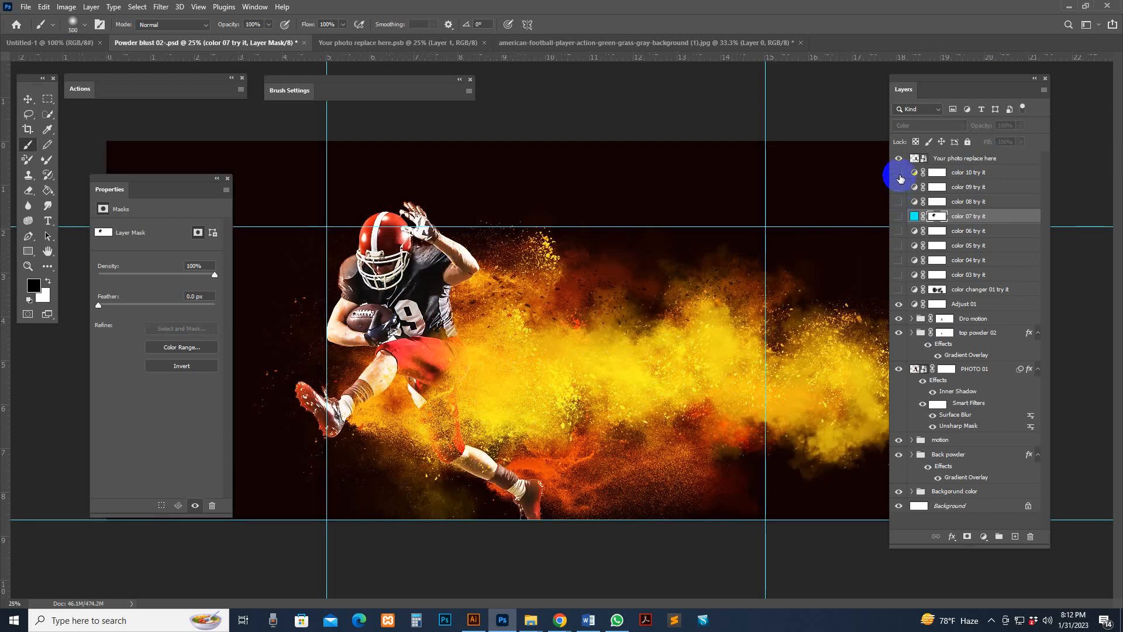
{"action": "left_click", "coordinate": [900, 175]}
{"action": "left_click", "coordinate": [899, 174]}
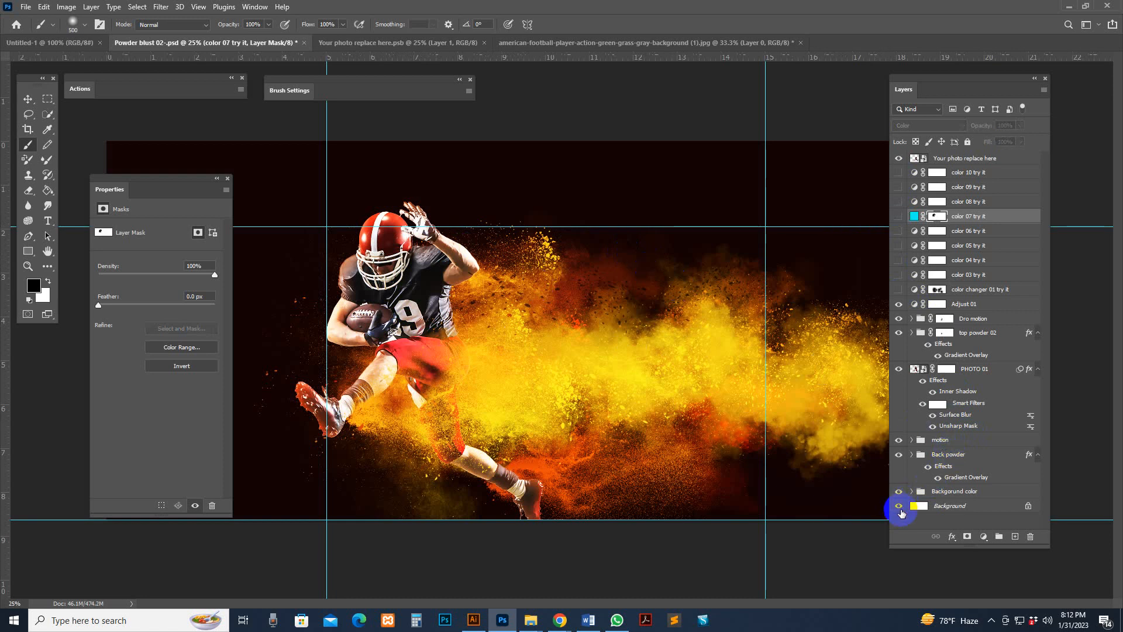
Temporarily hide the Background layer and Backgorund color group to review the Export As file formats, without exporting.
{"action": "left_click", "coordinate": [922, 510]}
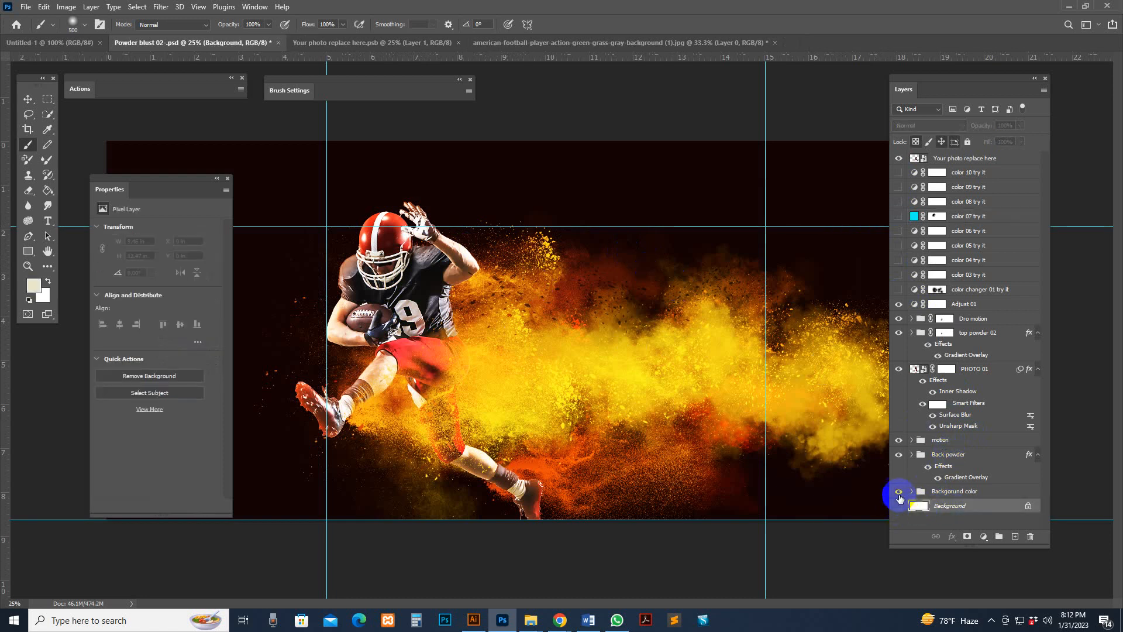
{"action": "left_click", "coordinate": [898, 491]}
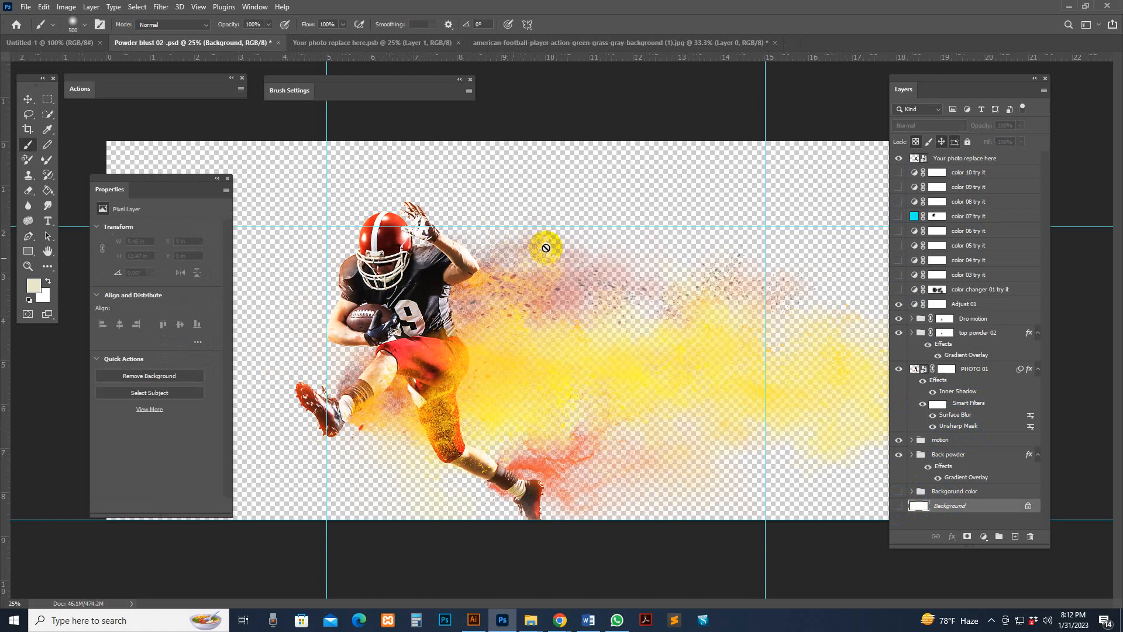
{"action": "left_click", "coordinate": [25, 6]}
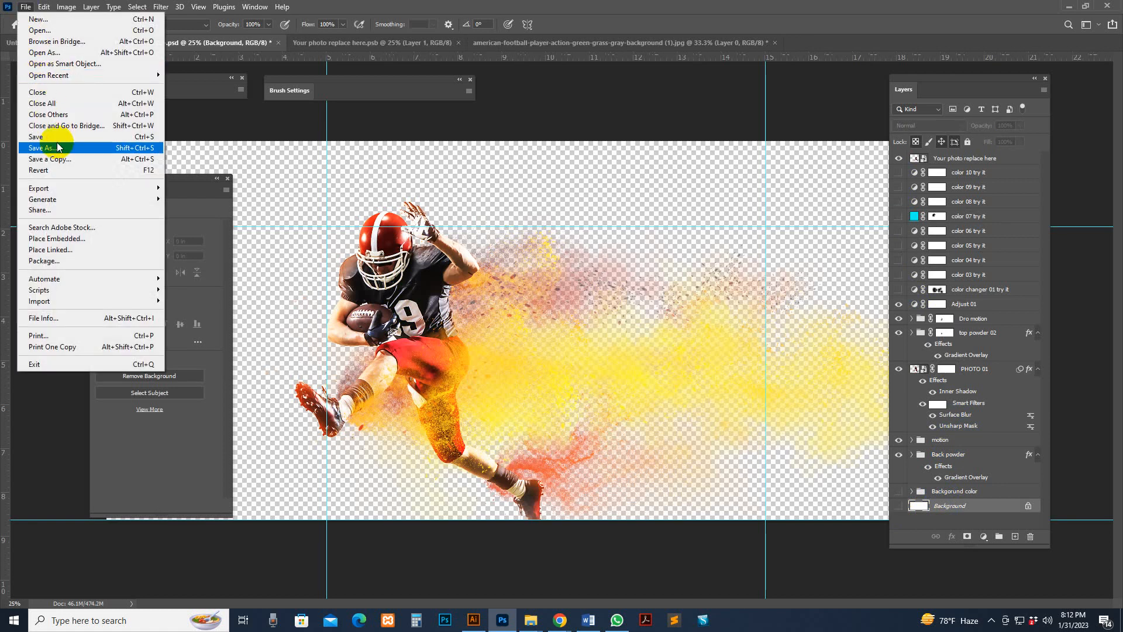
{"action": "mouse_move", "coordinate": [60, 188]}
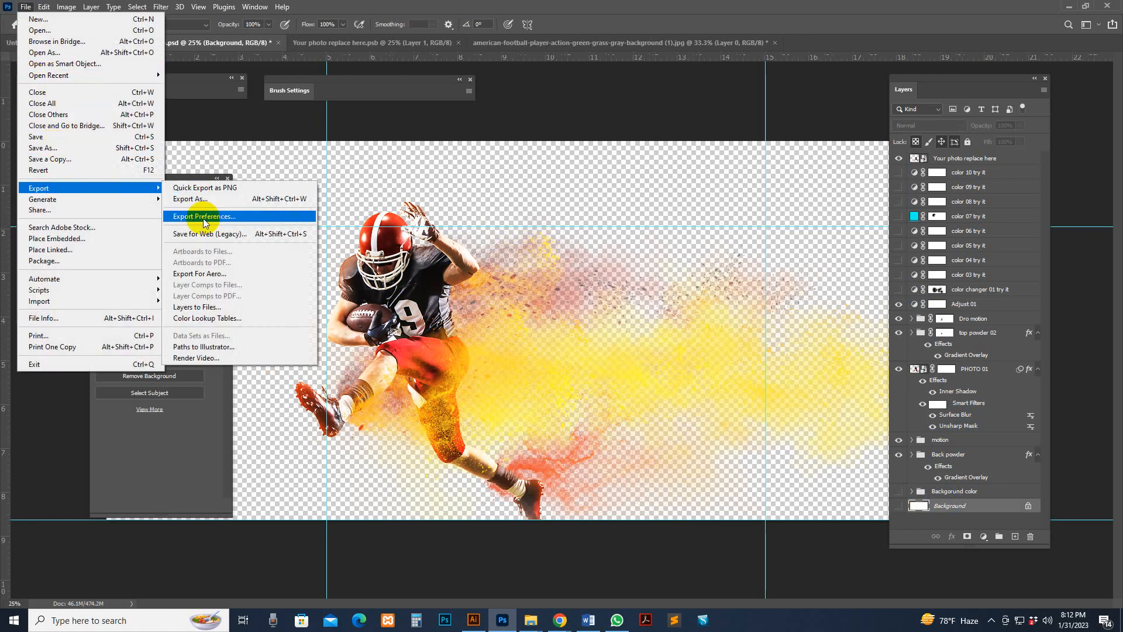
{"action": "left_click", "coordinate": [201, 201]}
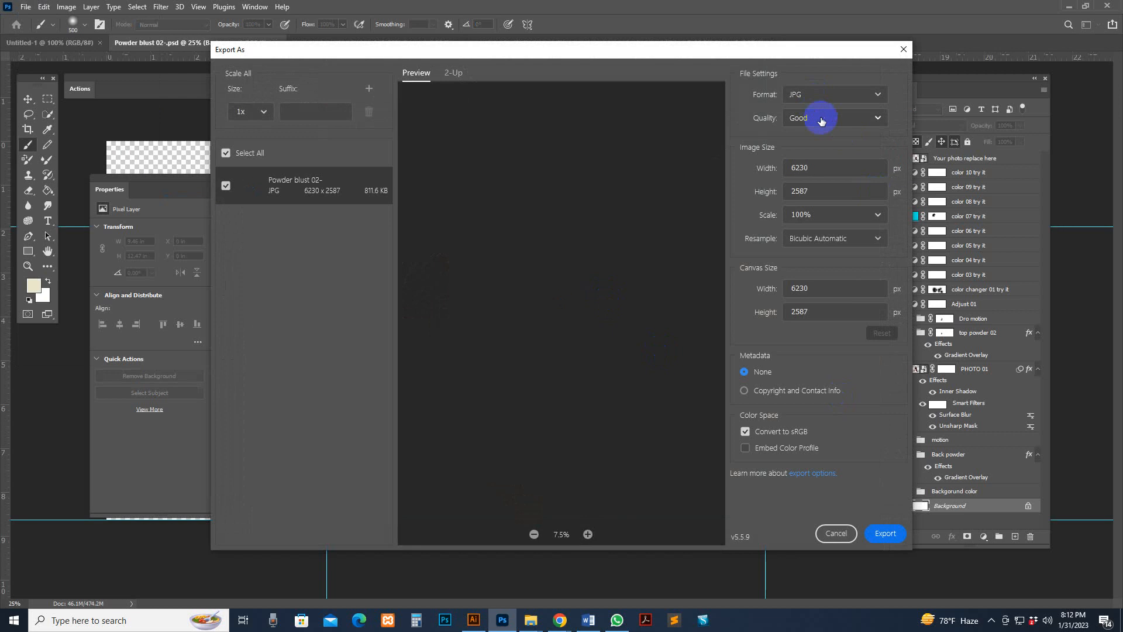
{"action": "left_click", "coordinate": [821, 121]}
{"action": "left_click", "coordinate": [813, 98]}
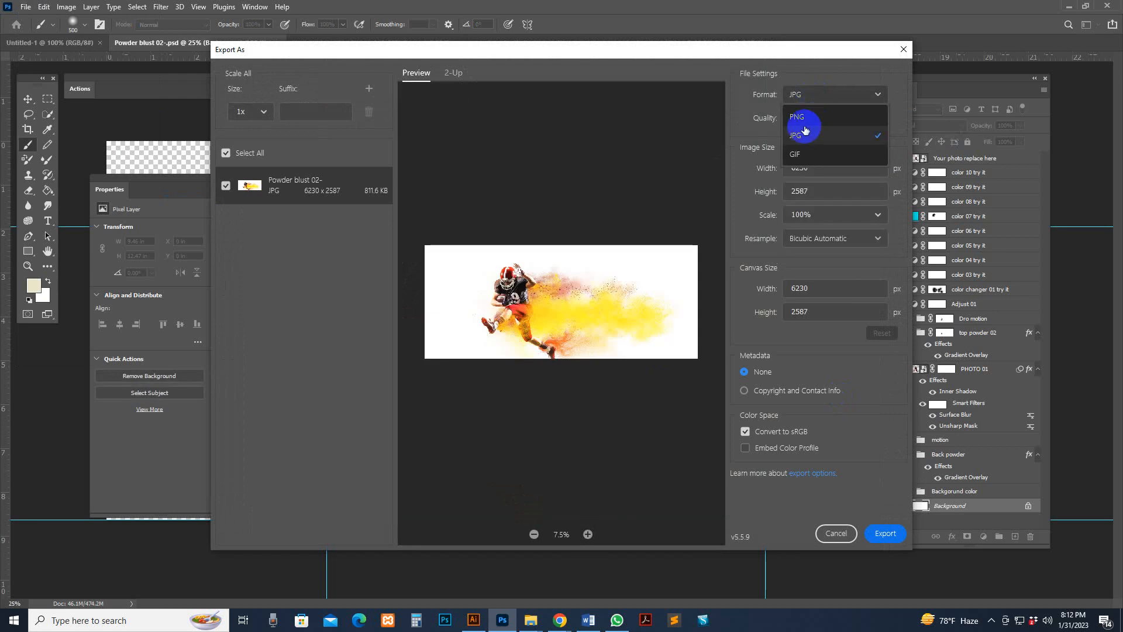
{"action": "left_click", "coordinate": [825, 535]}
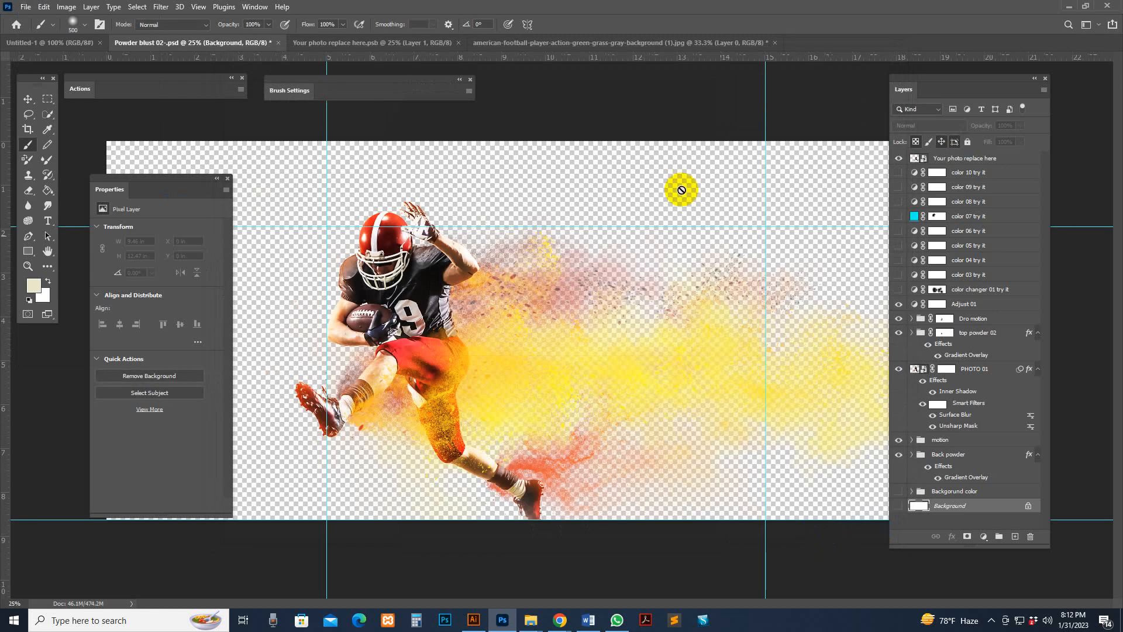
{"action": "left_click", "coordinate": [894, 508]}
{"action": "left_click", "coordinate": [898, 491]}
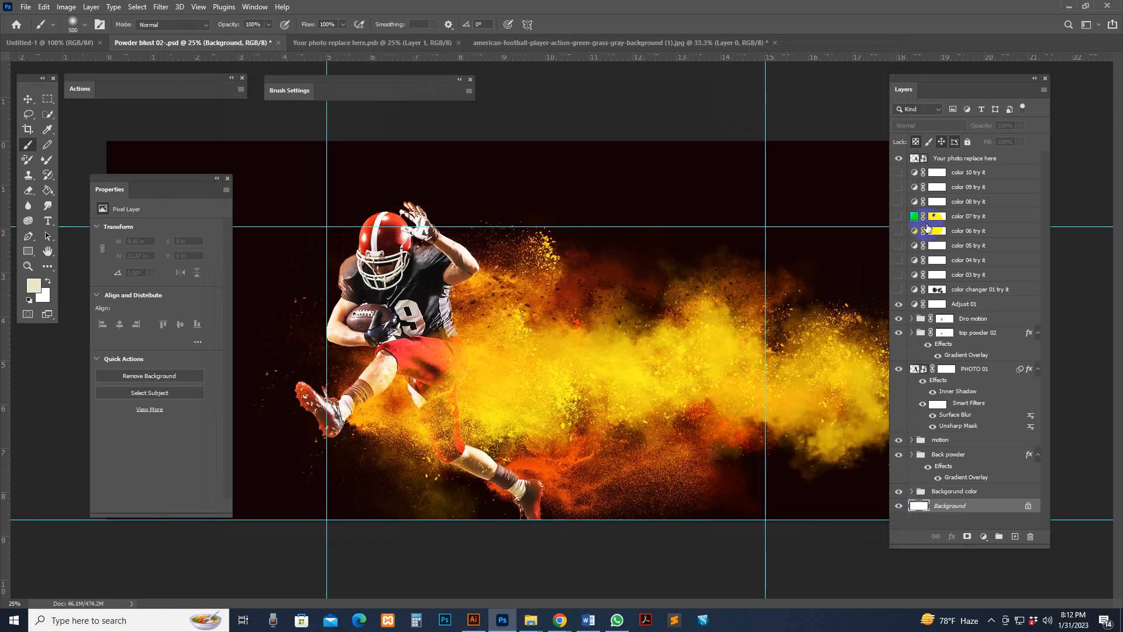
Close the american-football-player photo without saving and delete the football player layer from Your photo replace here.psb.
{"action": "left_click", "coordinate": [564, 42]}
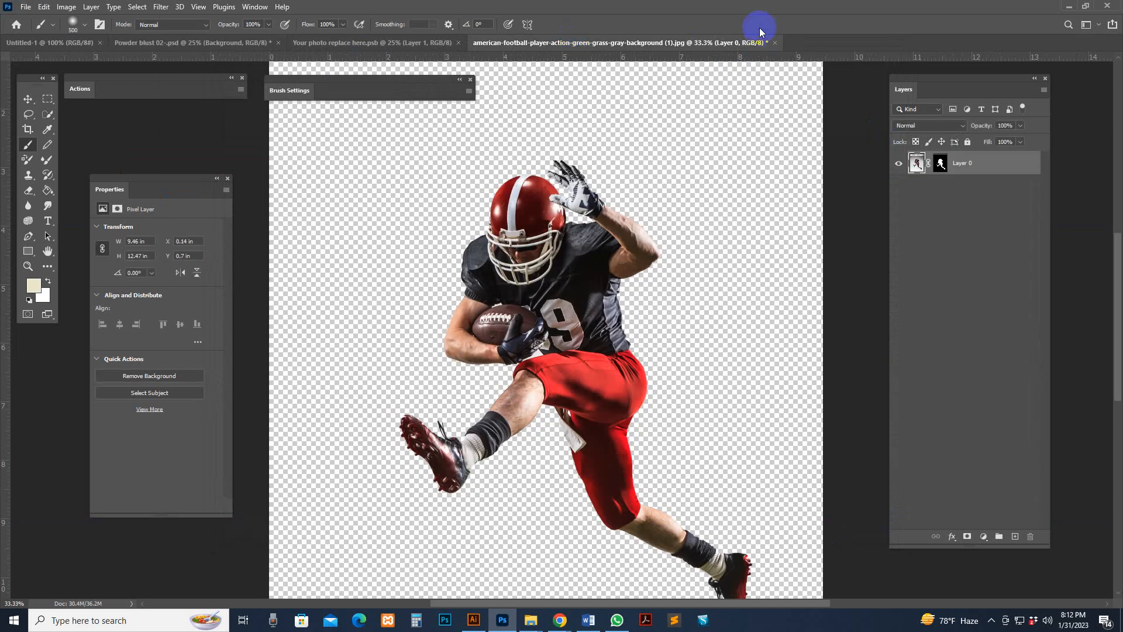
{"action": "left_click", "coordinate": [775, 44]}
{"action": "left_click", "coordinate": [559, 234]}
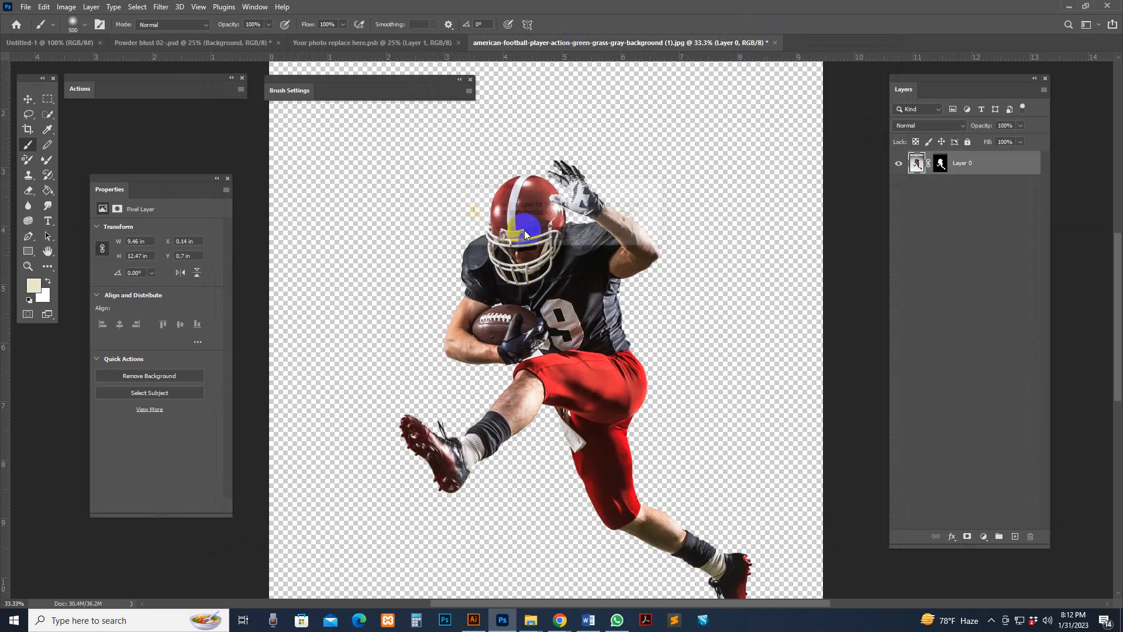
{"action": "left_click", "coordinate": [29, 101]}
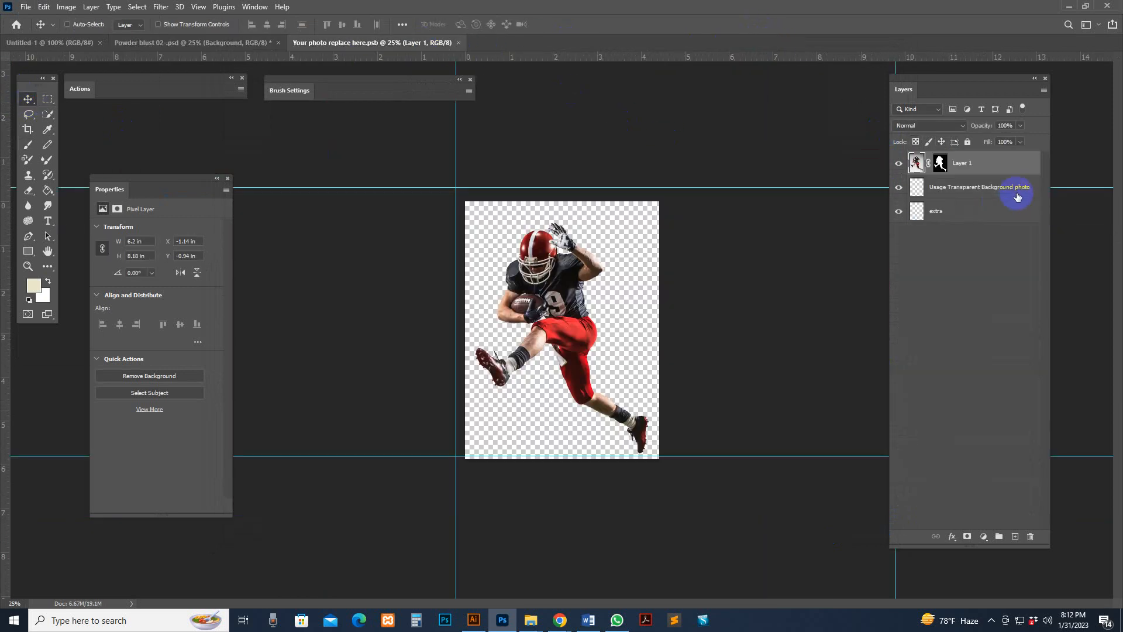
{"action": "key", "text": "Delete"}
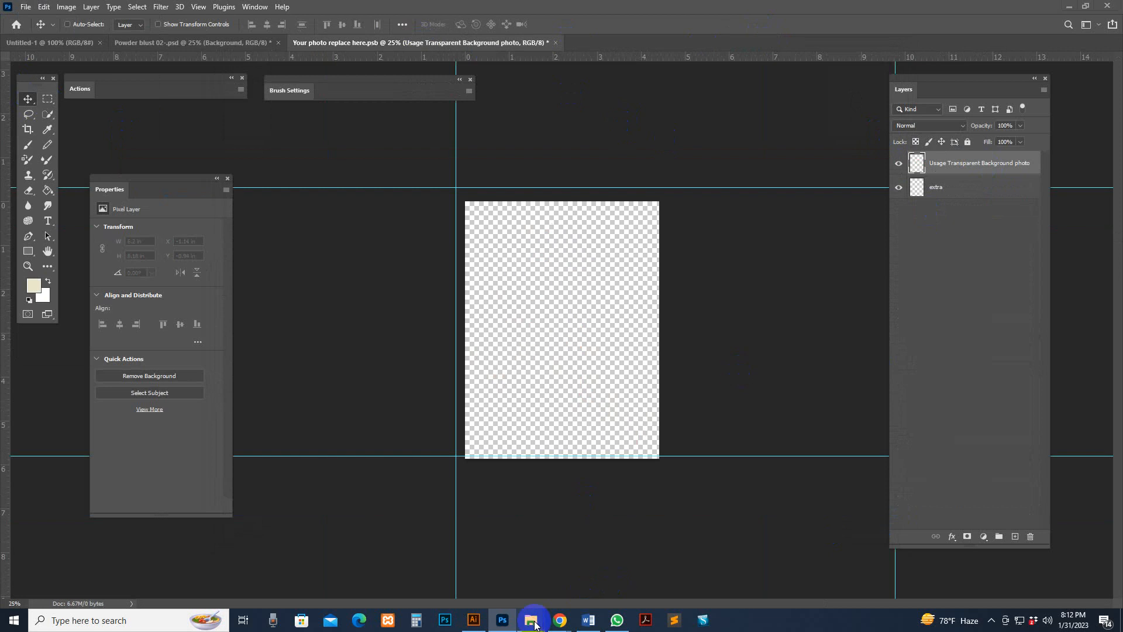
Switch to File Explorer and open the concentrated-sportsman-hold-racquet tennis player photo from the photo folder in Photoshop.
{"action": "mouse_move", "coordinate": [530, 621]}
{"action": "left_click", "coordinate": [514, 578]}
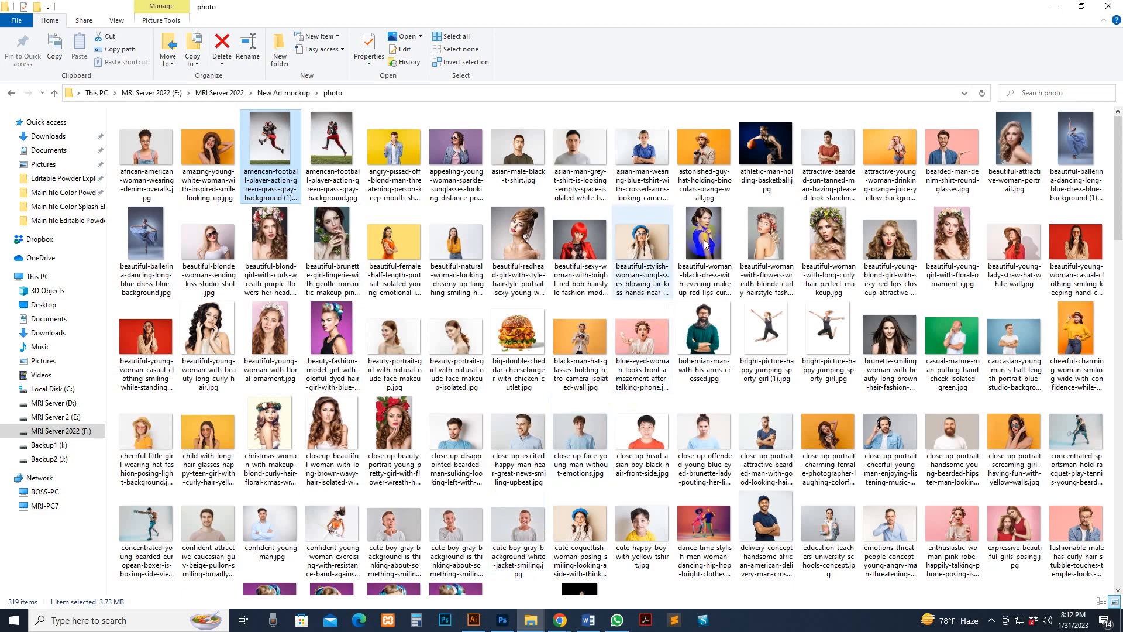
{"action": "left_click", "coordinate": [758, 237]}
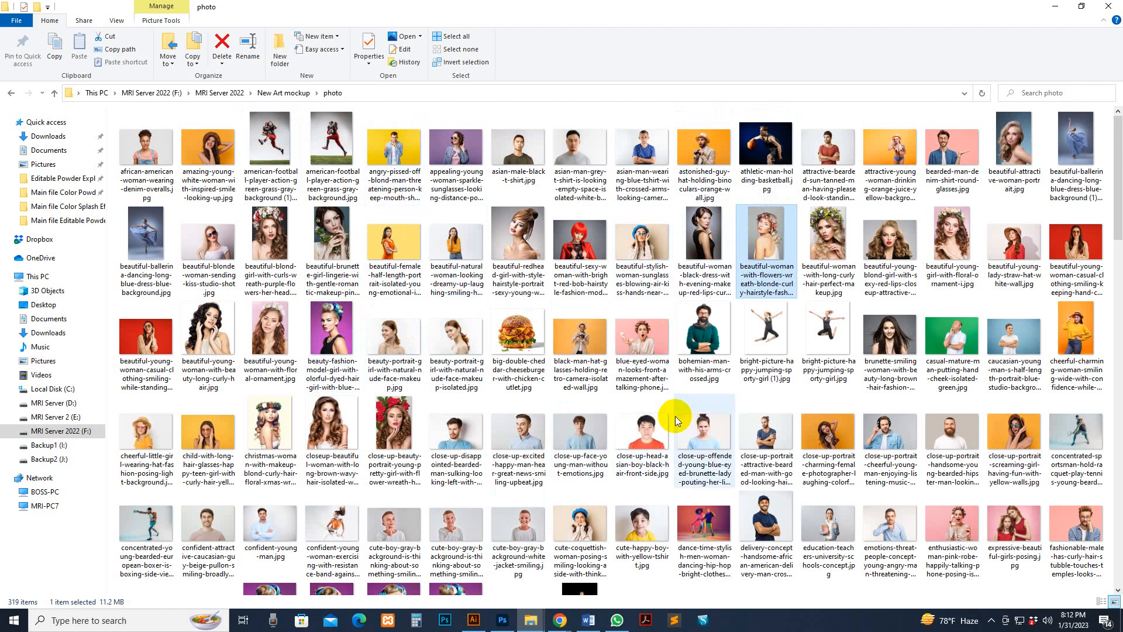
{"action": "scroll", "coordinate": [675, 416], "scroll_direction": "down", "scroll_amount": 4}
{"action": "left_click", "coordinate": [1075, 196]}
{"action": "left_click_drag", "start_coordinate": [1075, 195], "coordinate": [733, 14]}
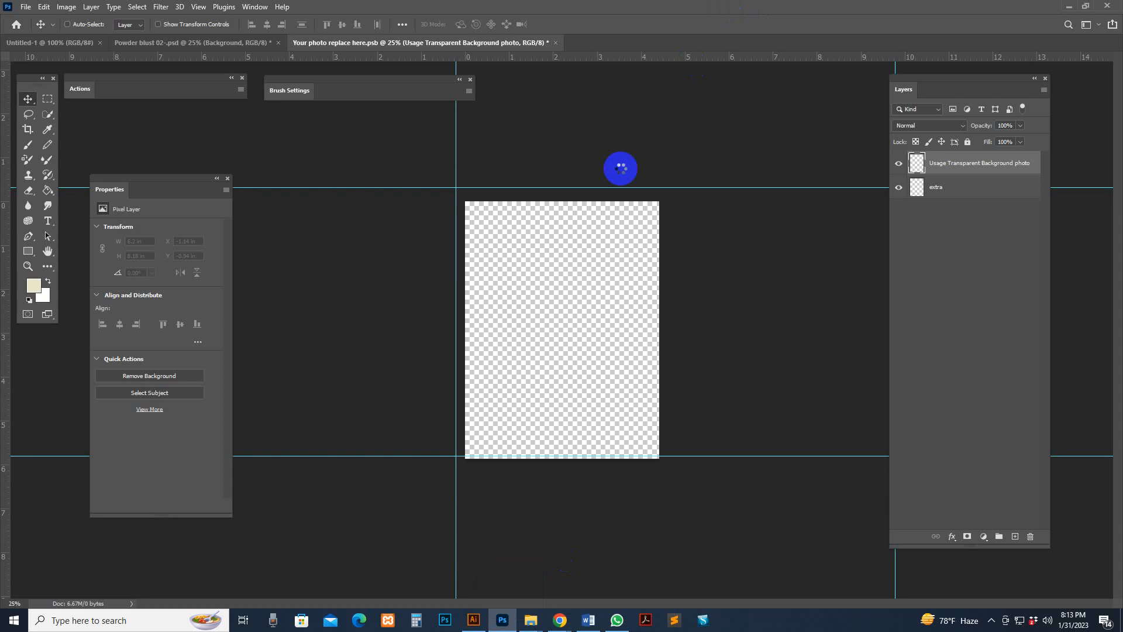
Select the tennis player as the subject and add a layer mask that hides the studio background.
{"action": "left_click", "coordinate": [49, 120]}
{"action": "left_click", "coordinate": [335, 24]}
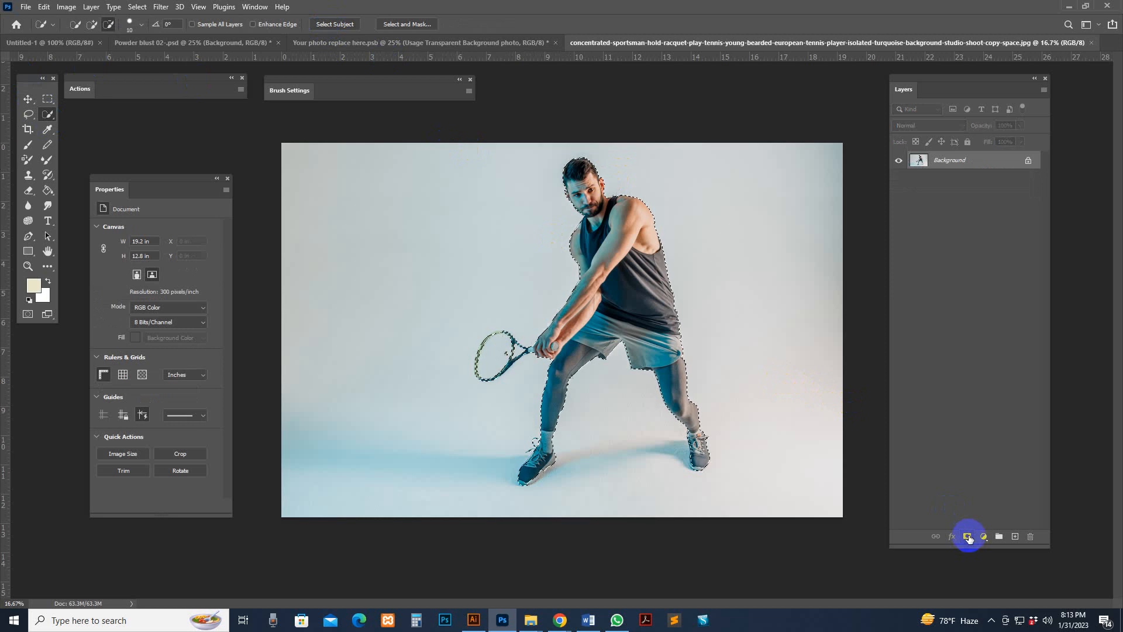
{"action": "left_click", "coordinate": [968, 537]}
{"action": "left_click", "coordinate": [988, 163]}
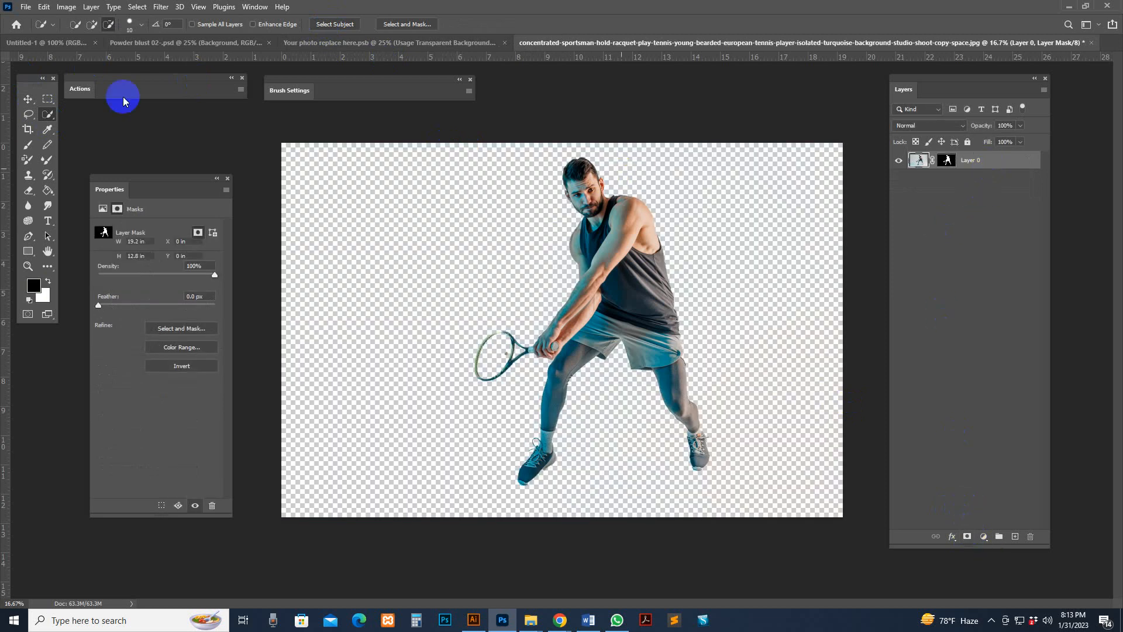
Copy the masked tennis player layer into Your photo replace here.psb.
{"action": "left_click", "coordinate": [26, 96]}
{"action": "left_click_drag", "start_coordinate": [603, 206], "coordinate": [589, 357]}
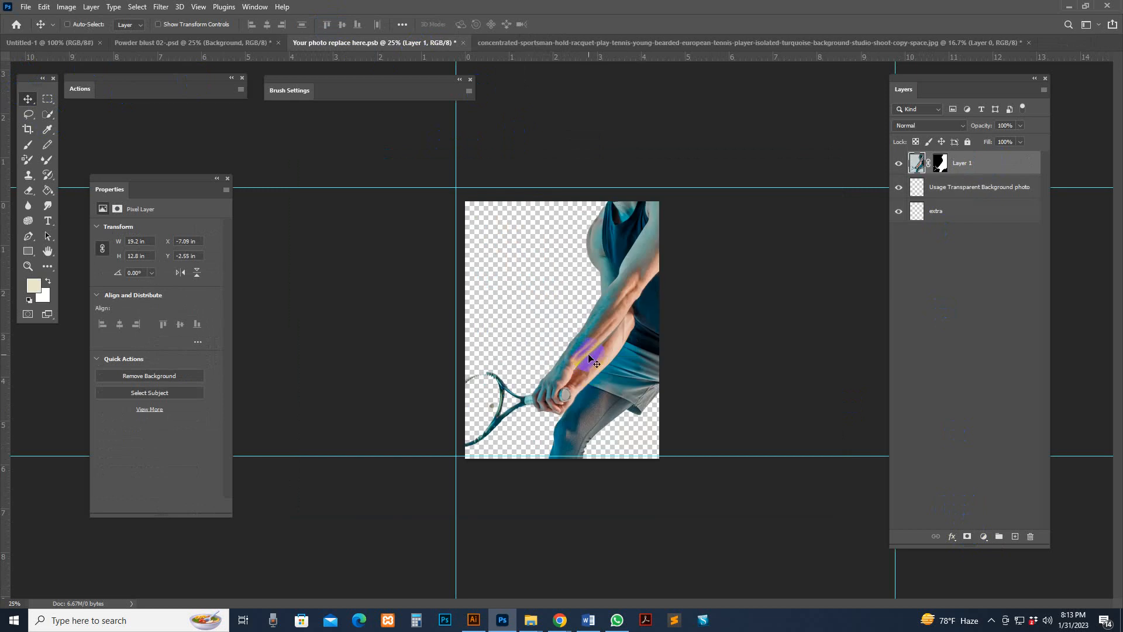
Scale the tennis player layer to about 48.42% and position it so the whole figure and racquet fit within the canvas.
{"action": "key", "text": "ctrl+minus"}
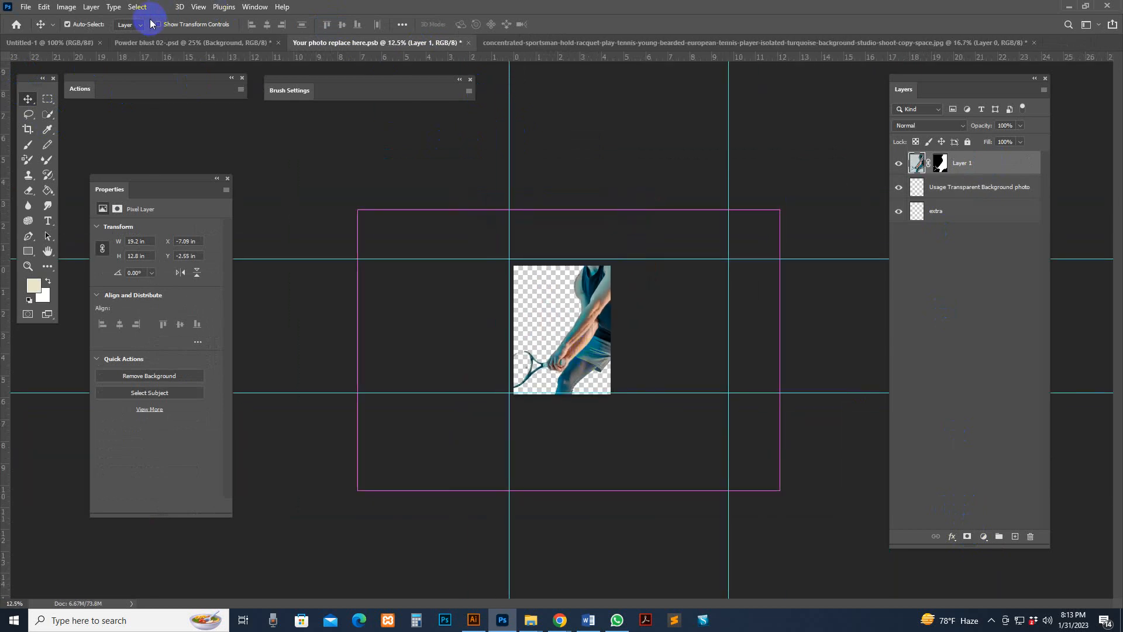
{"action": "left_click", "coordinate": [156, 24]}
{"action": "left_click_drag", "start_coordinate": [780, 208], "coordinate": [621, 293]}
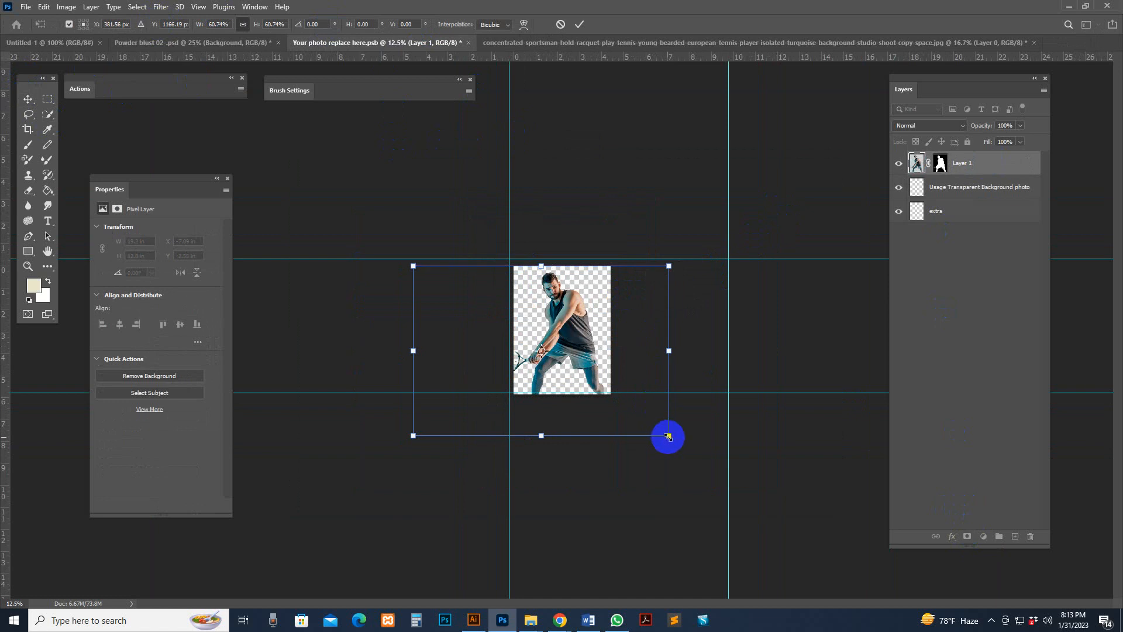
{"action": "left_click_drag", "start_coordinate": [668, 437], "coordinate": [616, 398]}
{"action": "left_click_drag", "start_coordinate": [579, 366], "coordinate": [610, 364]}
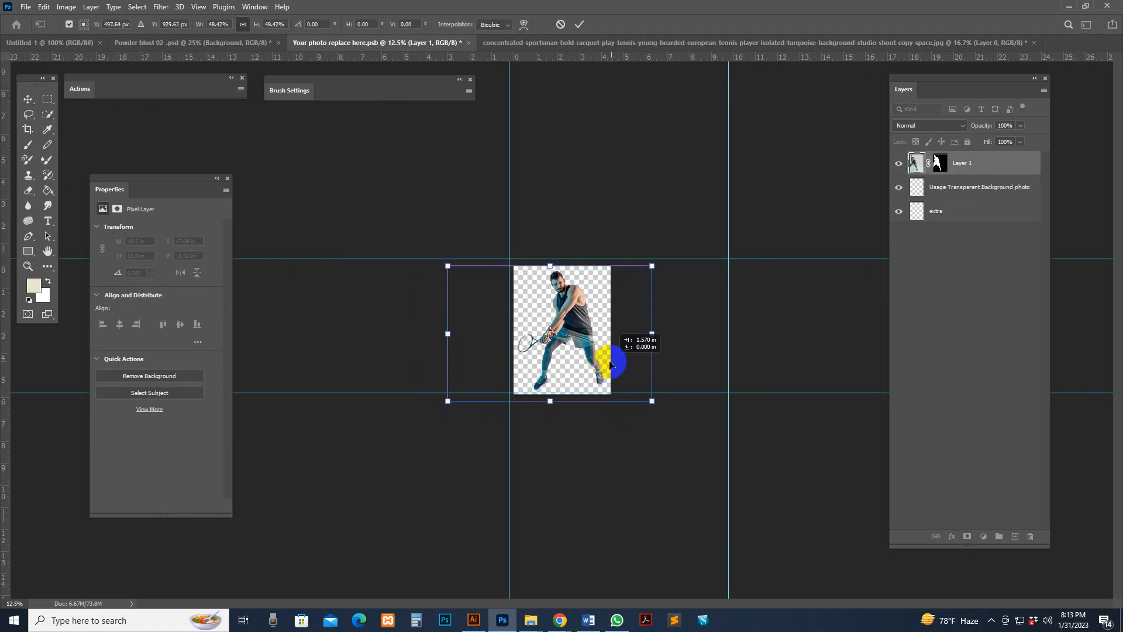
{"action": "double_click", "coordinate": [612, 301]}
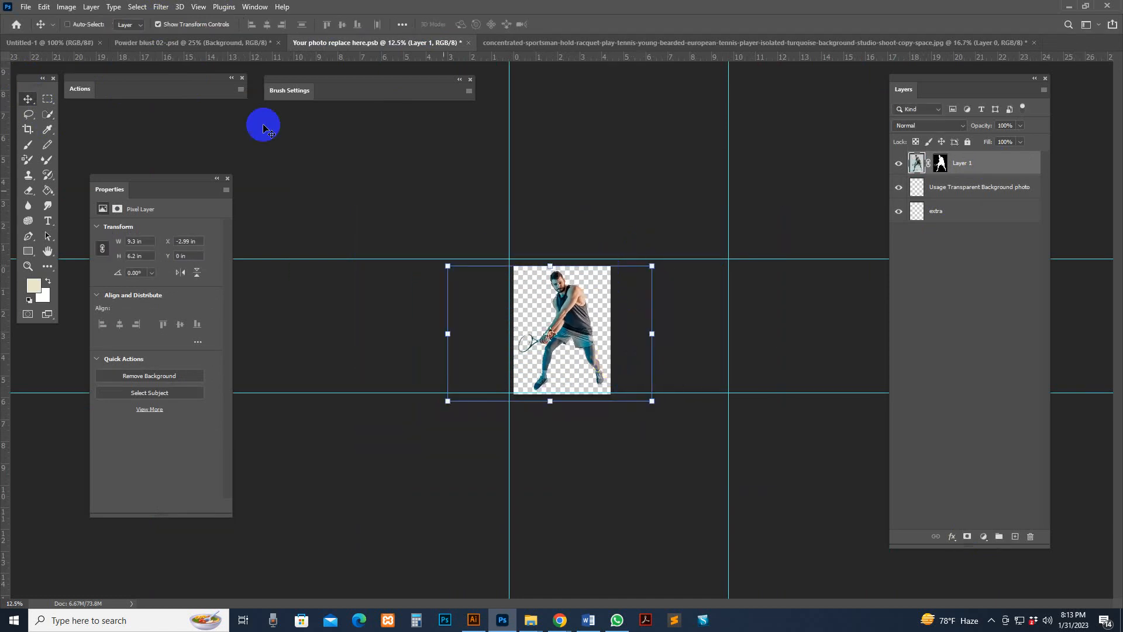
{"action": "left_click", "coordinate": [158, 25]}
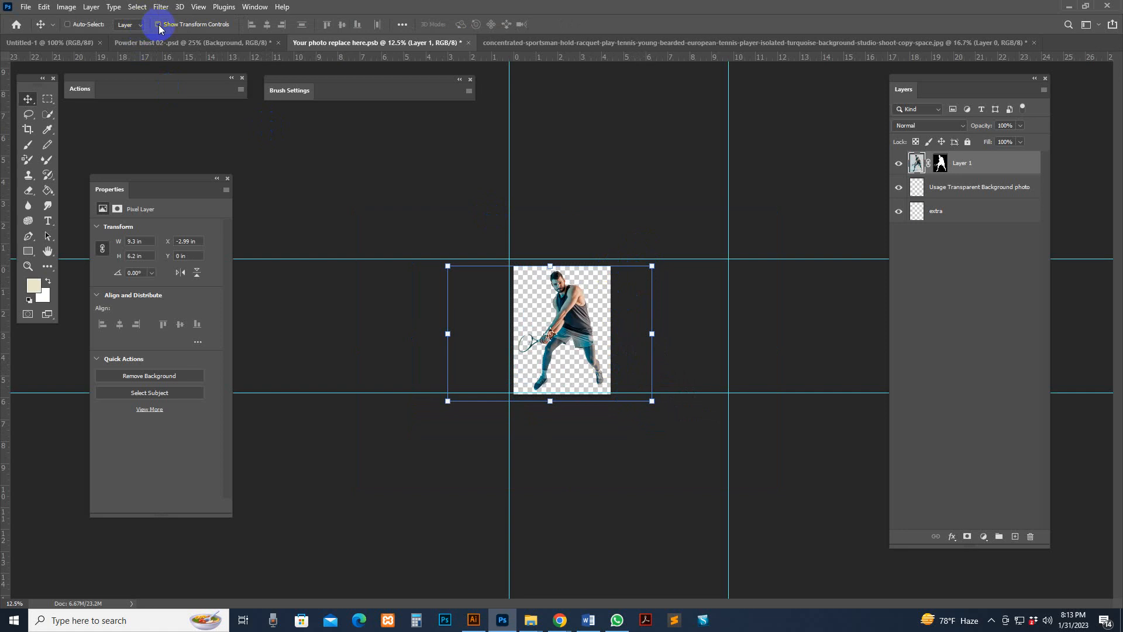
Save Your photo replace here.psb and return to Powder blust 02-.psd to review the tennis player in the powder effect.
{"action": "left_click", "coordinate": [27, 7]}
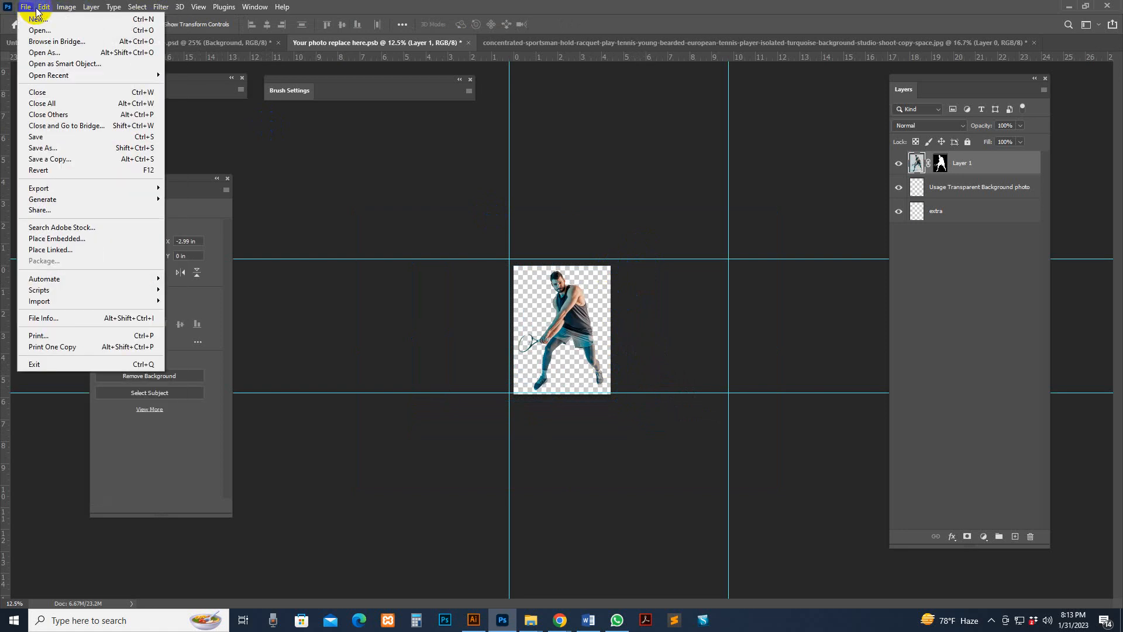
{"action": "left_click", "coordinate": [26, 7]}
{"action": "left_click", "coordinate": [26, 7]}
{"action": "left_click", "coordinate": [36, 137]}
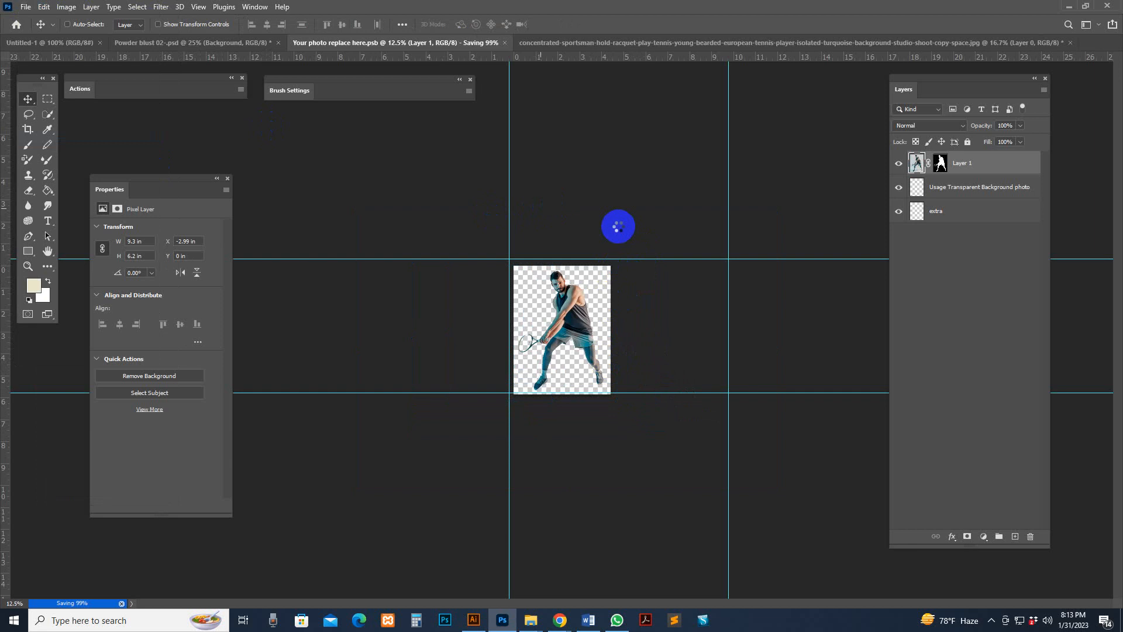
{"action": "left_click", "coordinate": [222, 42]}
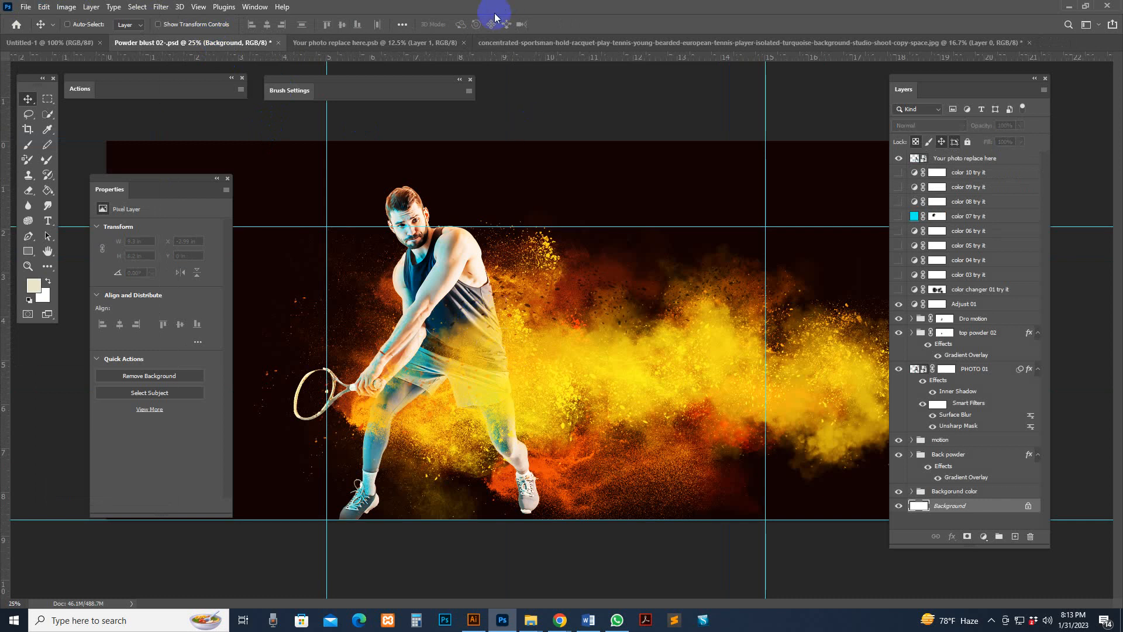
{"action": "left_click", "coordinate": [438, 43]}
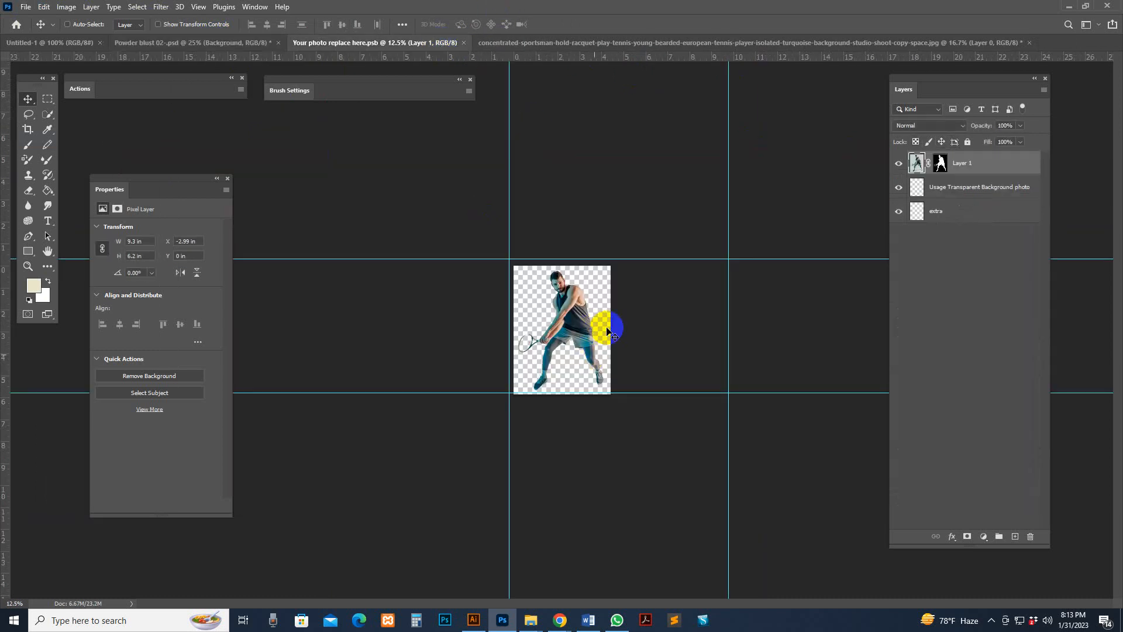
{"action": "left_click", "coordinate": [221, 42]}
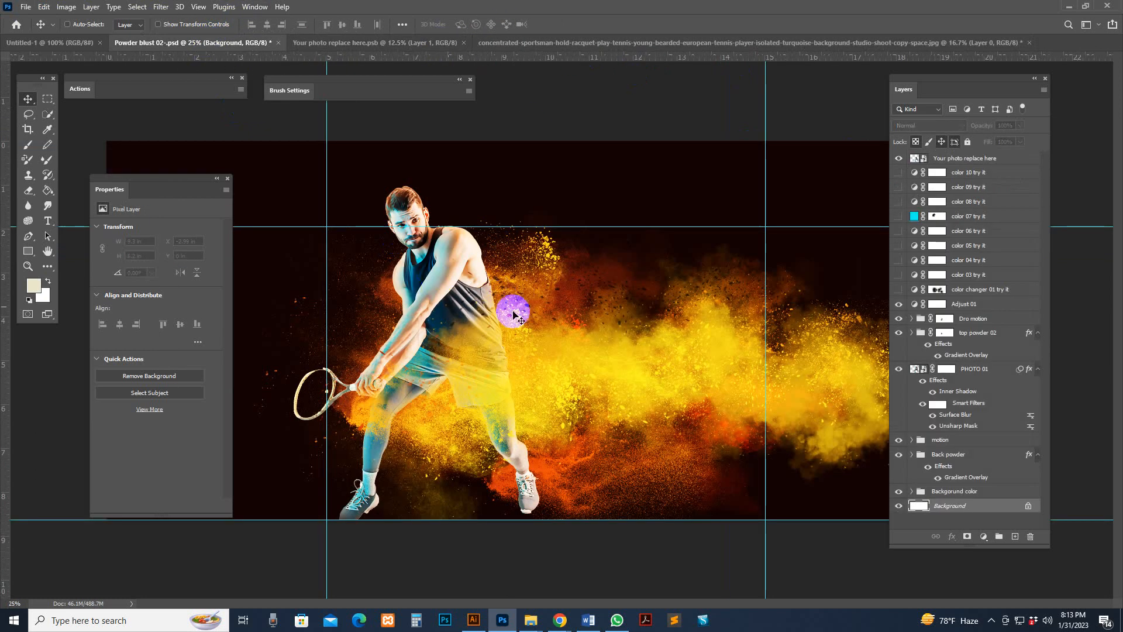
Identify the PHOTO 01 layer by toggling its visibility, and shift the tennis player slightly left and down.
{"action": "left_click", "coordinate": [916, 369]}
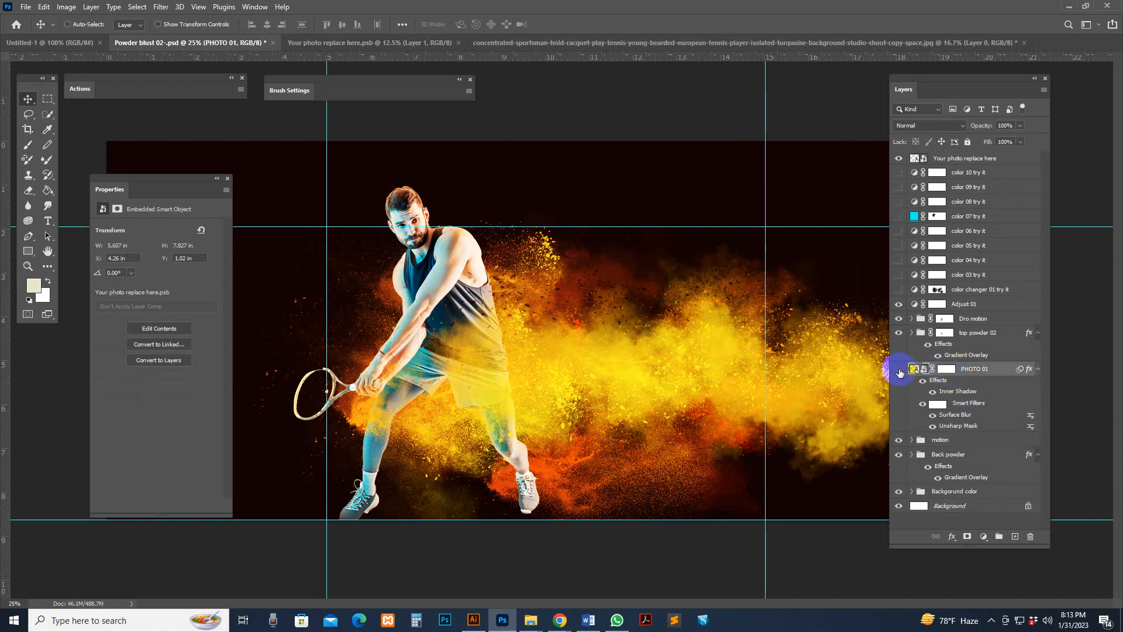
{"action": "left_click", "coordinate": [899, 369]}
{"action": "left_click", "coordinate": [899, 369]}
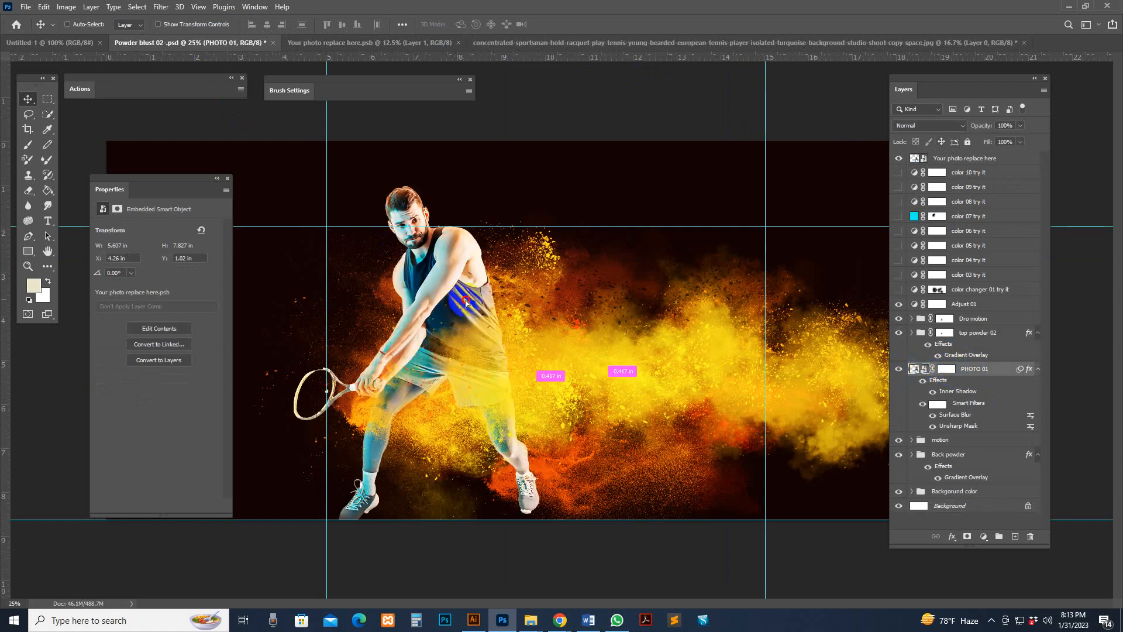
{"action": "left_click_drag", "start_coordinate": [466, 302], "coordinate": [442, 309]}
Paint black on the PHOTO 01 layer mask with a 500 px brush to blend the player's shoulder, arm and legs into the powder.
{"action": "left_click", "coordinate": [949, 372]}
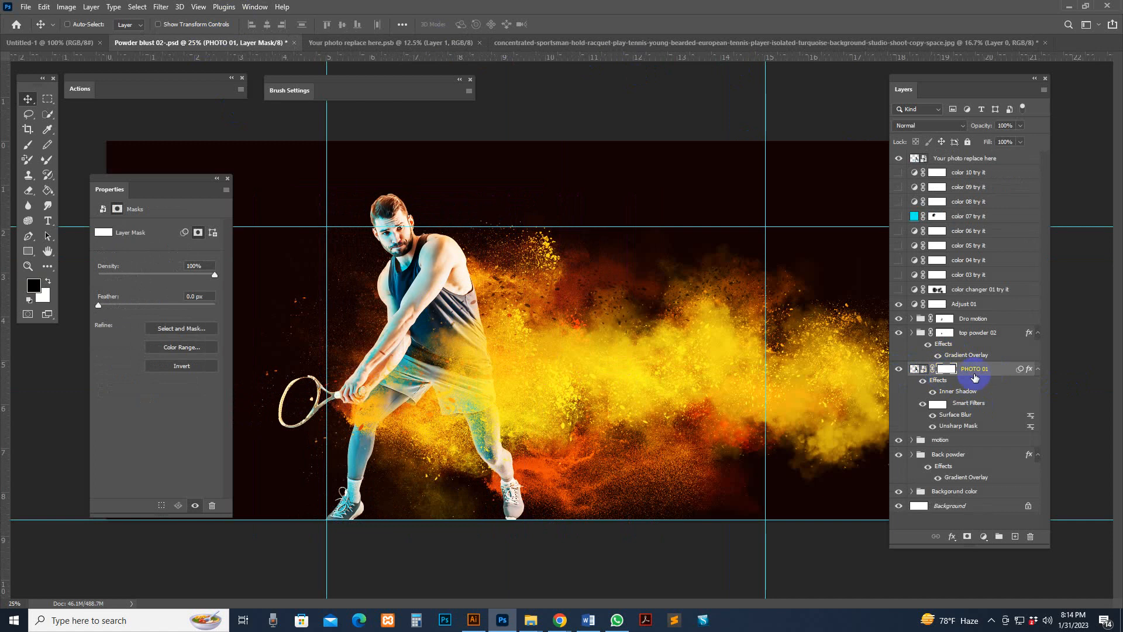
{"action": "left_click", "coordinate": [30, 145]}
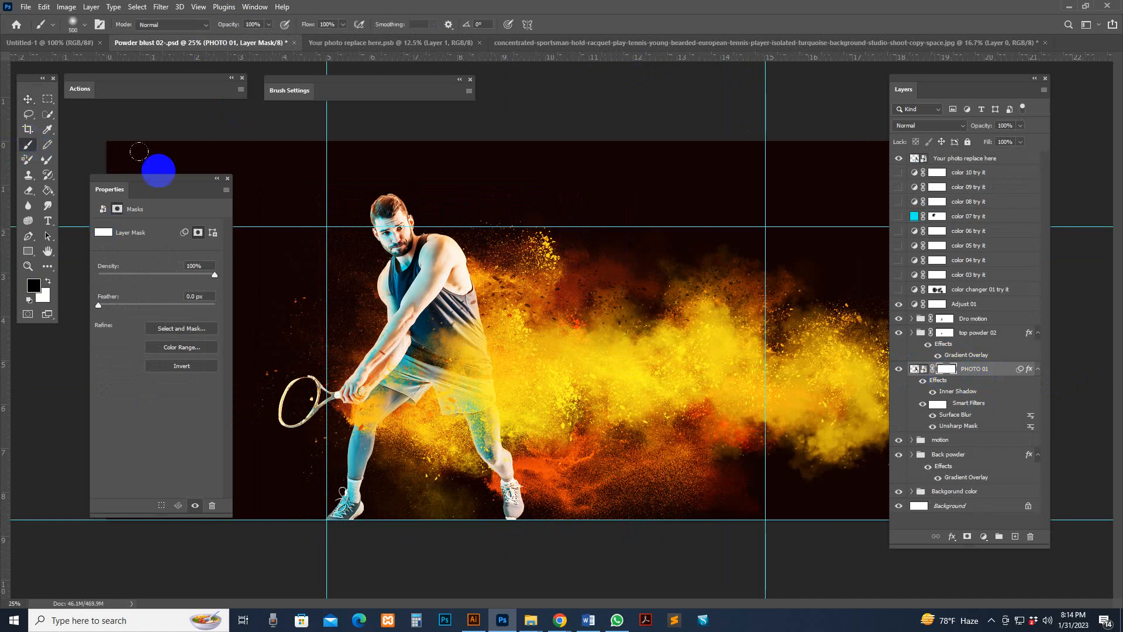
{"action": "mouse_move", "coordinate": [477, 257]}
{"action": "left_mouse_down"}
{"action": "mouse_move", "coordinate": [509, 286]}
{"action": "mouse_move", "coordinate": [479, 308]}
{"action": "mouse_move", "coordinate": [510, 299]}
{"action": "mouse_move", "coordinate": [512, 323]}
{"action": "mouse_move", "coordinate": [475, 239]}
{"action": "mouse_move", "coordinate": [451, 223]}
{"action": "mouse_move", "coordinate": [475, 196]}
{"action": "mouse_move", "coordinate": [455, 177]}
{"action": "mouse_move", "coordinate": [444, 184]}
{"action": "mouse_move", "coordinate": [470, 185]}
{"action": "mouse_move", "coordinate": [445, 209]}
{"action": "mouse_move", "coordinate": [485, 207]}
{"action": "left_mouse_up"}
{"action": "mouse_move", "coordinate": [452, 465]}
{"action": "left_mouse_down"}
{"action": "mouse_move", "coordinate": [434, 424]}
{"action": "mouse_move", "coordinate": [429, 458]}
{"action": "left_mouse_up"}
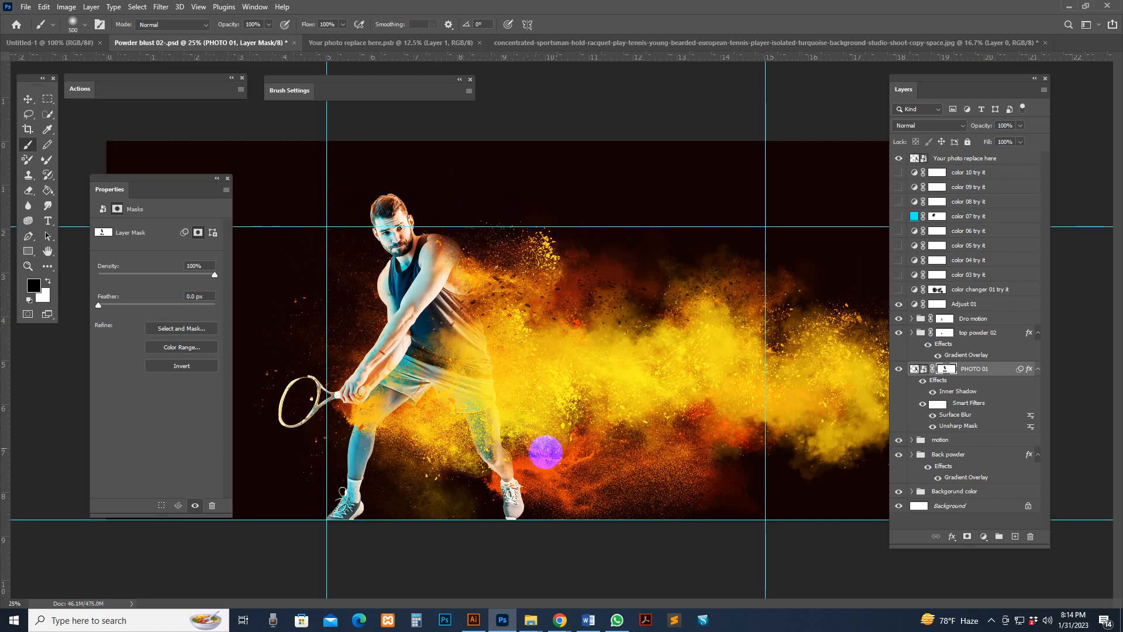
{"action": "mouse_move", "coordinate": [391, 449]}
{"action": "left_mouse_down"}
{"action": "mouse_move", "coordinate": [414, 448]}
{"action": "mouse_move", "coordinate": [410, 413]}
{"action": "mouse_move", "coordinate": [419, 436]}
{"action": "left_mouse_up"}
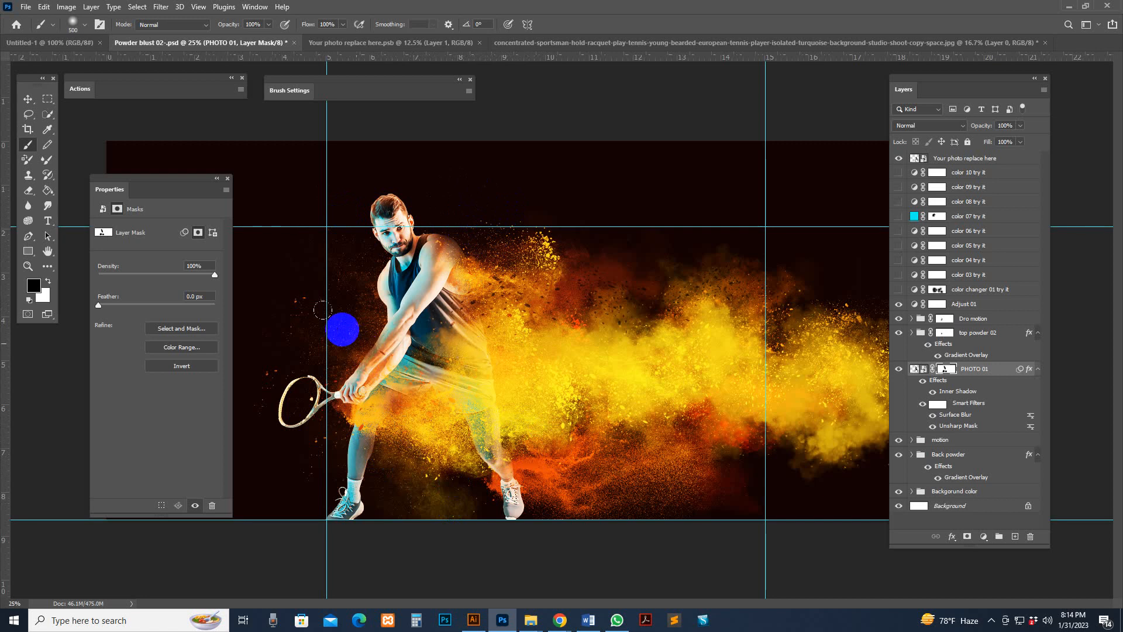
{"action": "mouse_move", "coordinate": [330, 298]}
{"action": "left_mouse_down"}
{"action": "mouse_move", "coordinate": [330, 325]}
{"action": "mouse_move", "coordinate": [338, 280]}
{"action": "mouse_move", "coordinate": [392, 331]}
{"action": "left_mouse_up"}
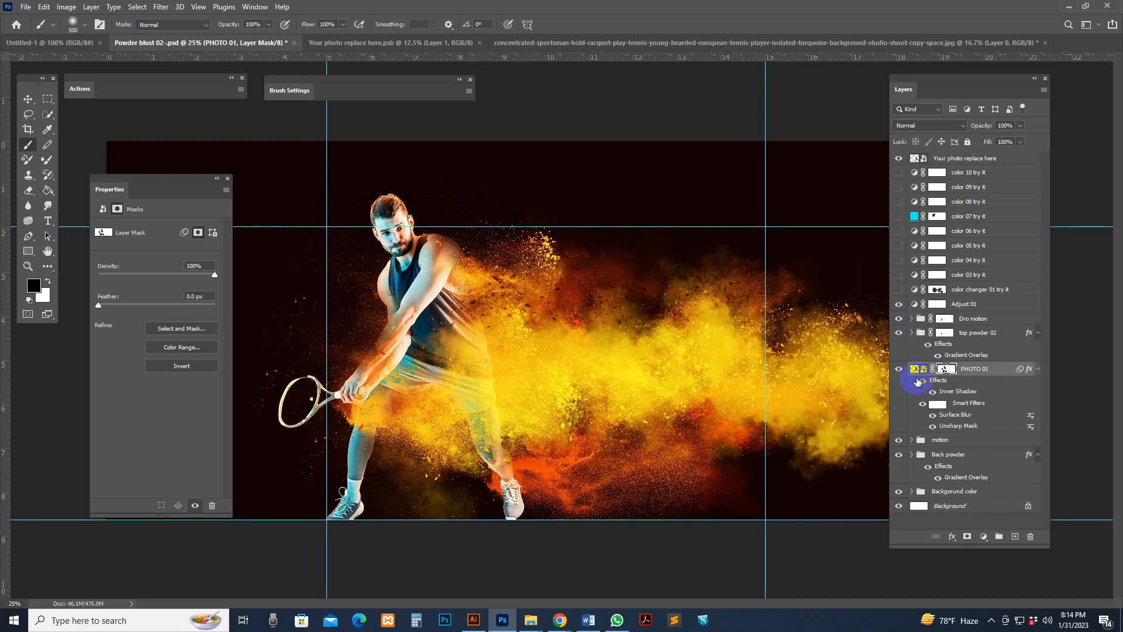
Close Powder blust 02-.psd, Your photo replace here.psb and the tennis player photo, discarding unsaved changes.
{"action": "left_click", "coordinate": [292, 44]}
{"action": "left_click", "coordinate": [569, 231]}
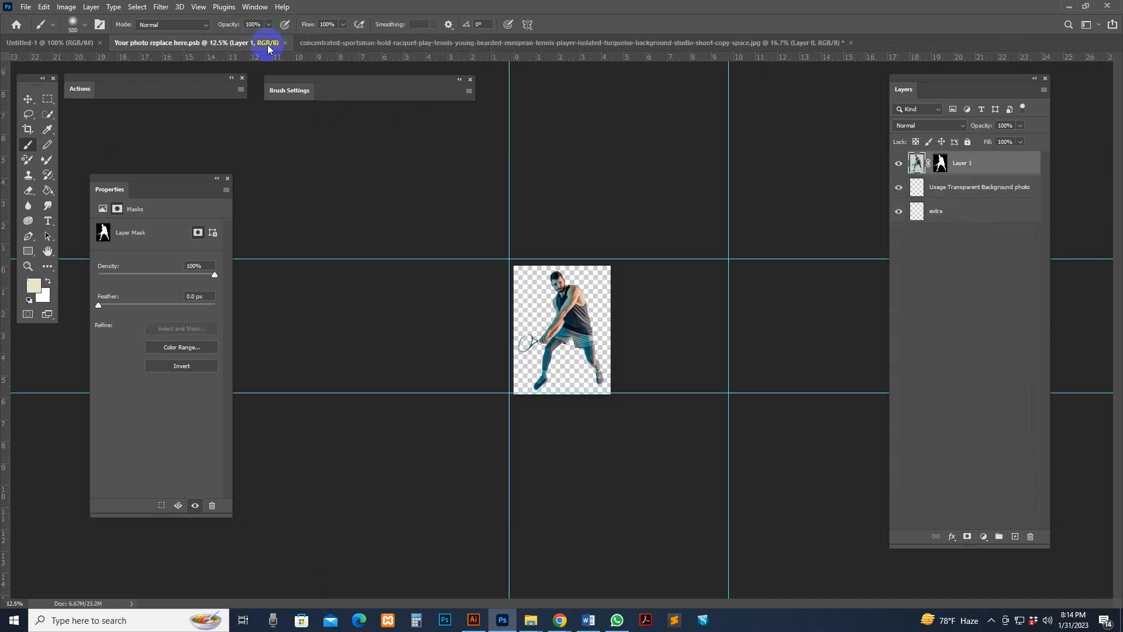
{"action": "left_click", "coordinate": [282, 45]}
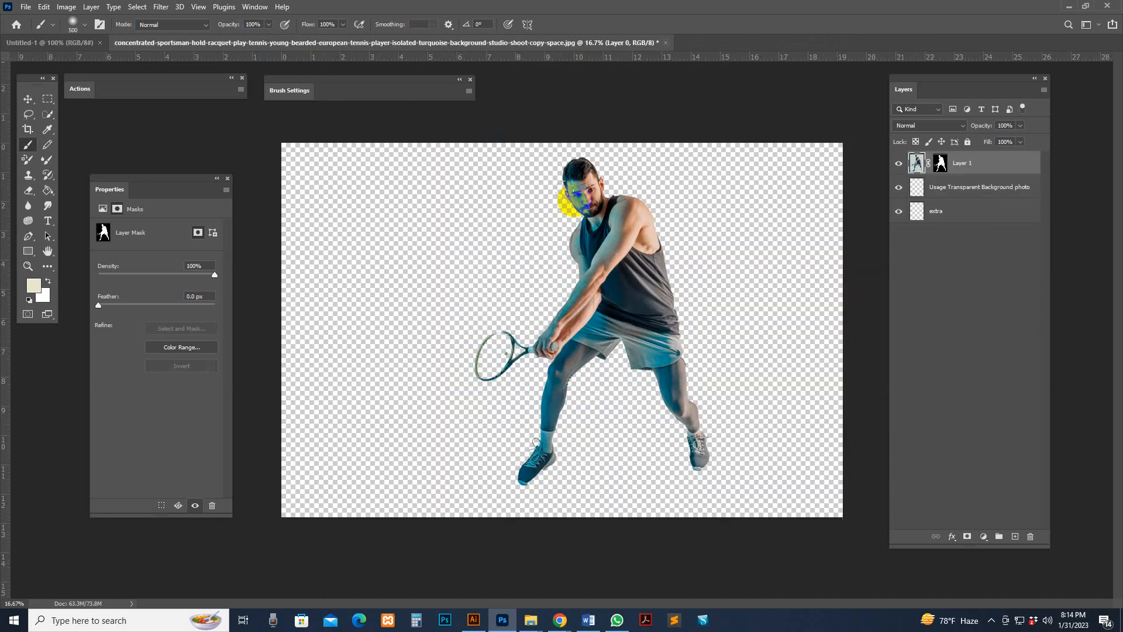
{"action": "left_click", "coordinate": [666, 43]}
{"action": "left_click", "coordinate": [570, 232]}
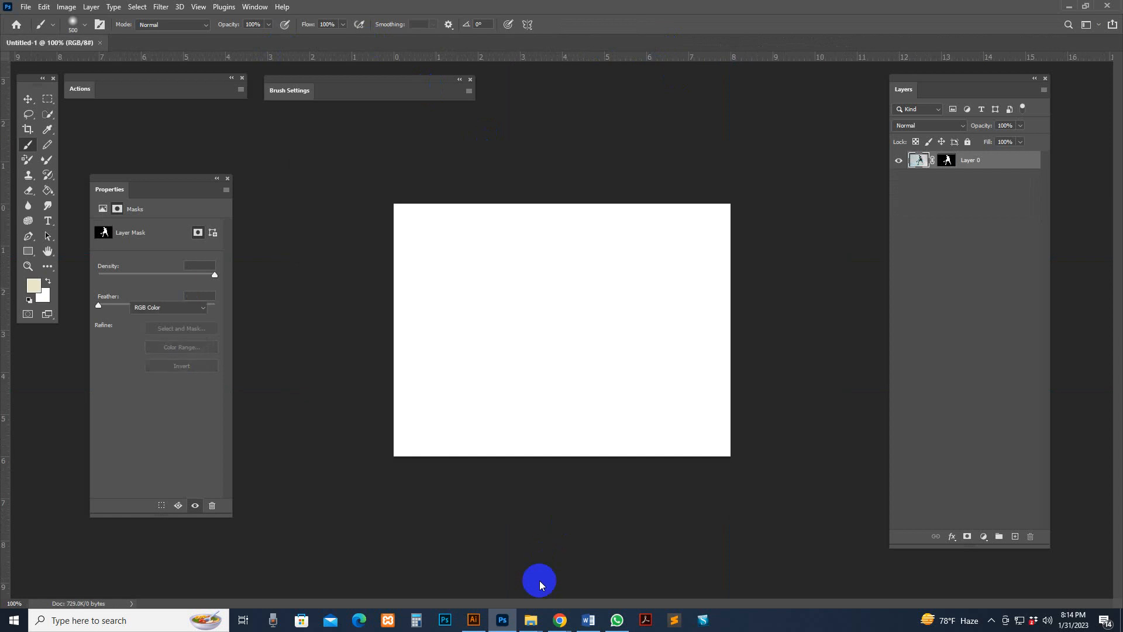
Switch to File Explorer and open Powder blust 03.psd from the Main file Editable Powder Explosion Photo Effect Bundle folder in Photoshop.
{"action": "left_click", "coordinate": [533, 620]}
{"action": "left_click", "coordinate": [597, 582]}
{"action": "left_click", "coordinate": [659, 155]}
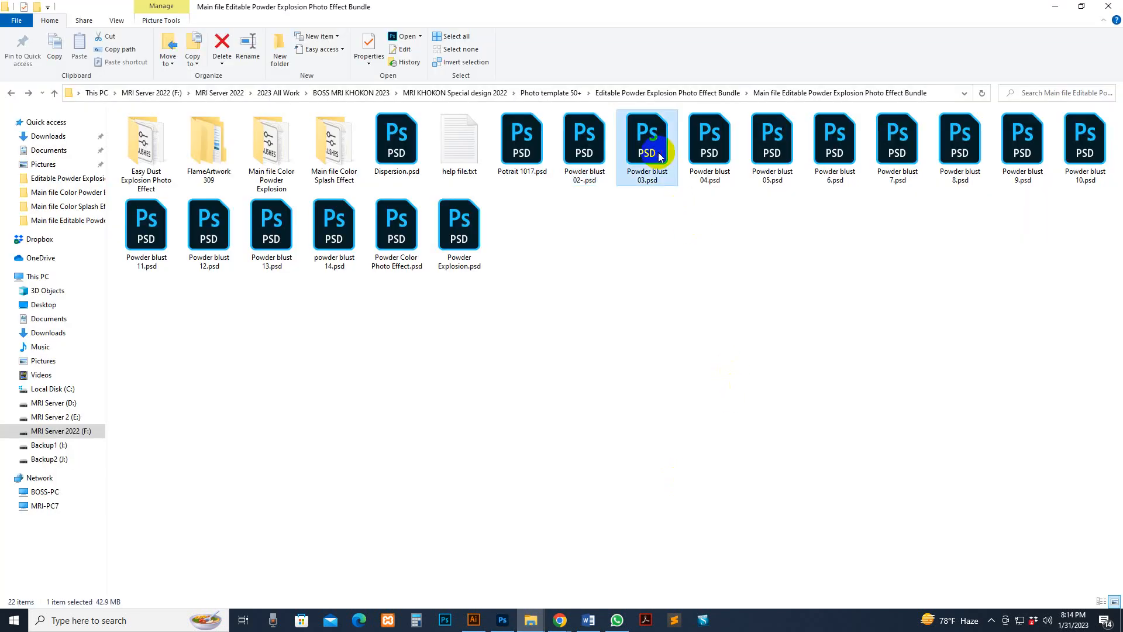
{"action": "double_click", "coordinate": [659, 155]}
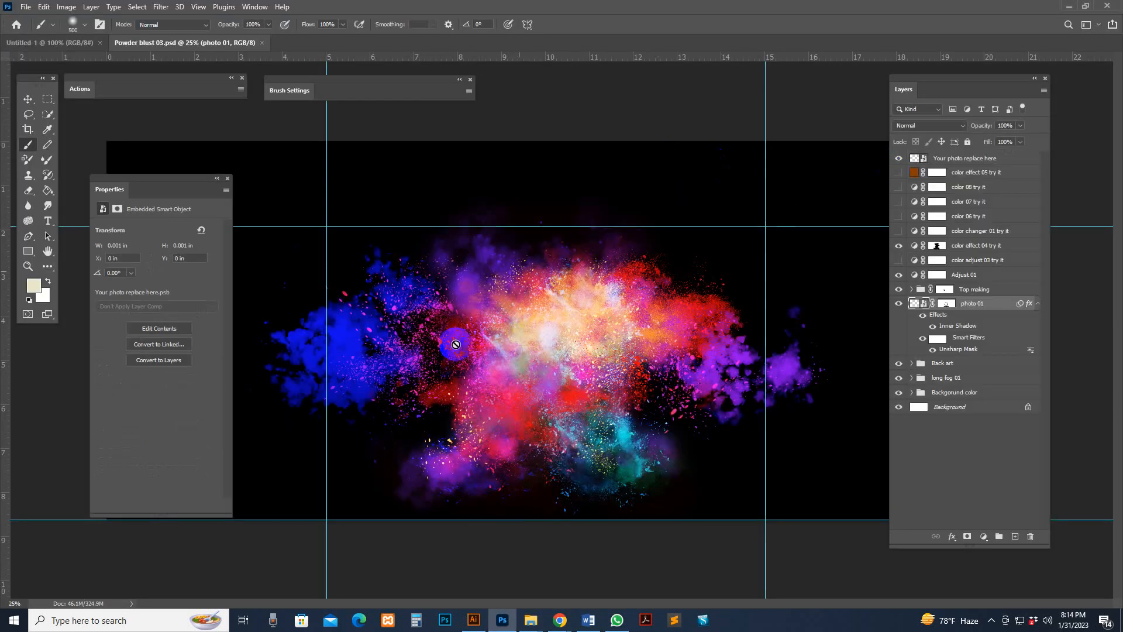
Open the contents of the Your photo replace here smart object in Powder blust 03.psd for editing.
{"action": "left_click", "coordinate": [28, 99]}
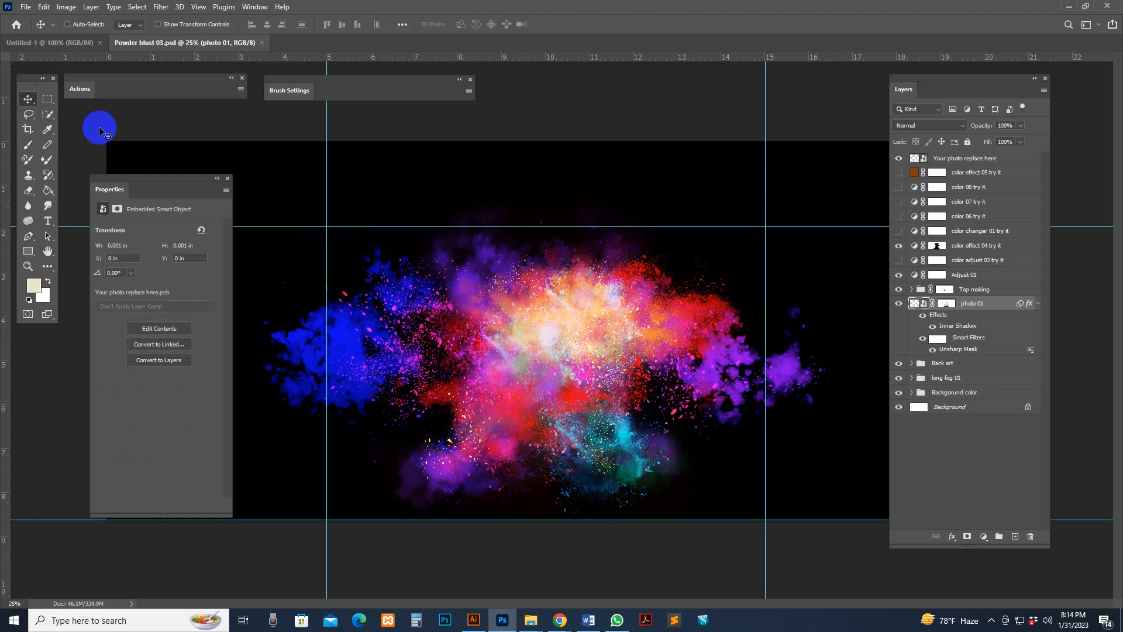
{"action": "left_click", "coordinate": [913, 160]}
{"action": "double_click", "coordinate": [915, 161]}
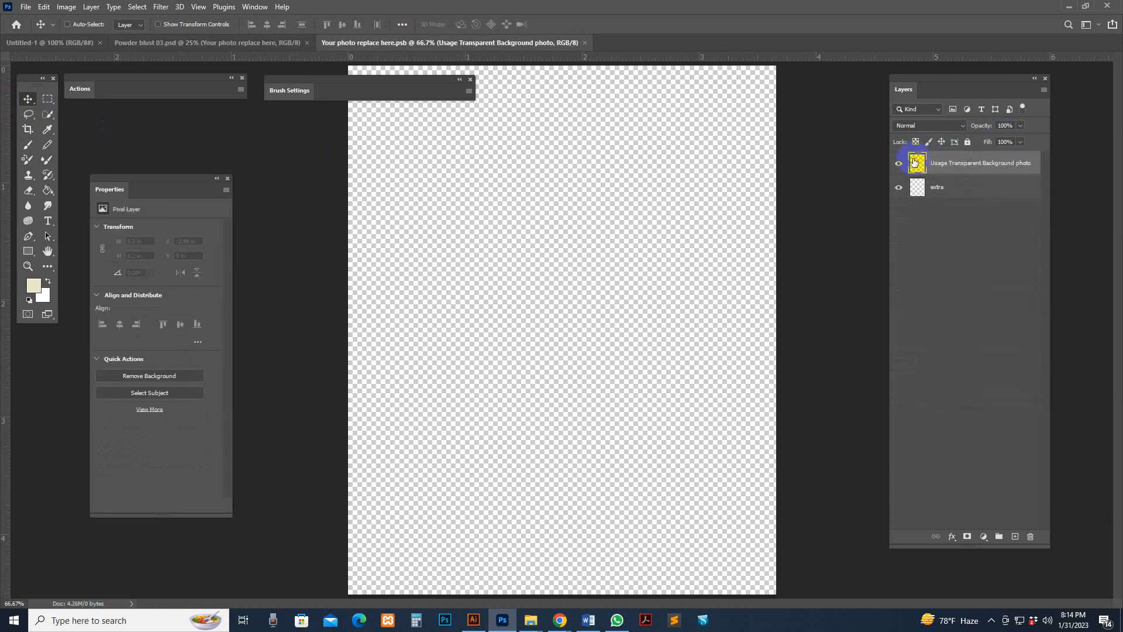
{"action": "key", "text": "z"}
{"action": "left_click", "coordinate": [585, 241], "text": "alt"}
{"action": "left_click", "coordinate": [594, 269], "text": "alt"}
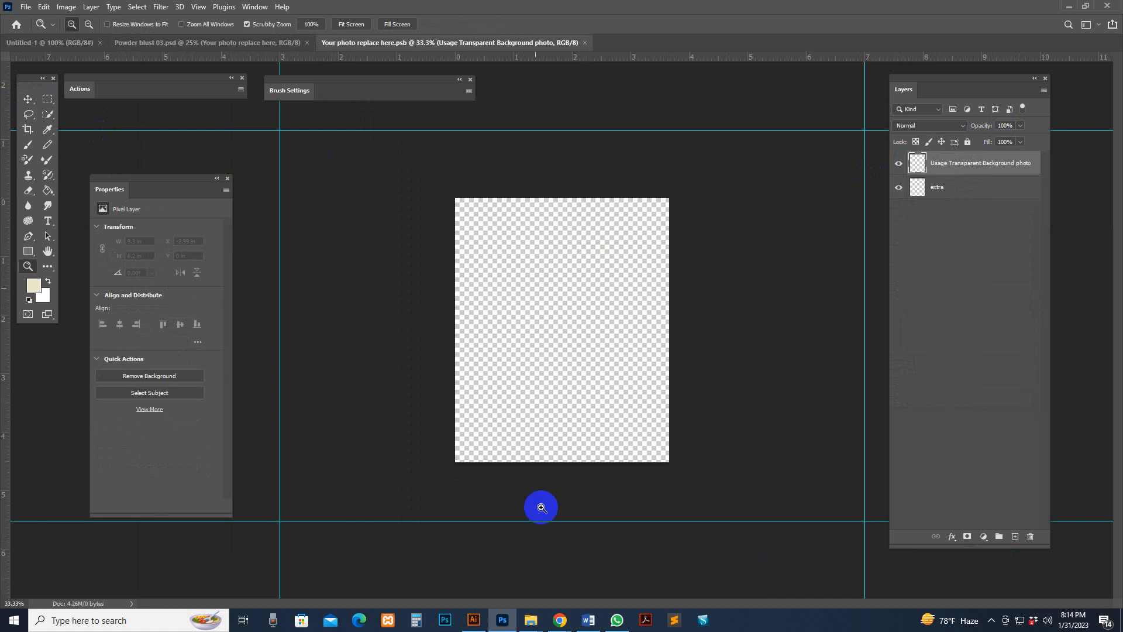
Switch to File Explorer, find the winsome-young-woman-stylish-sparkle-glasses photo in the photo folder, and open it in Photoshop as its own document.
{"action": "left_click", "coordinate": [543, 622]}
{"action": "left_click", "coordinate": [476, 564]}
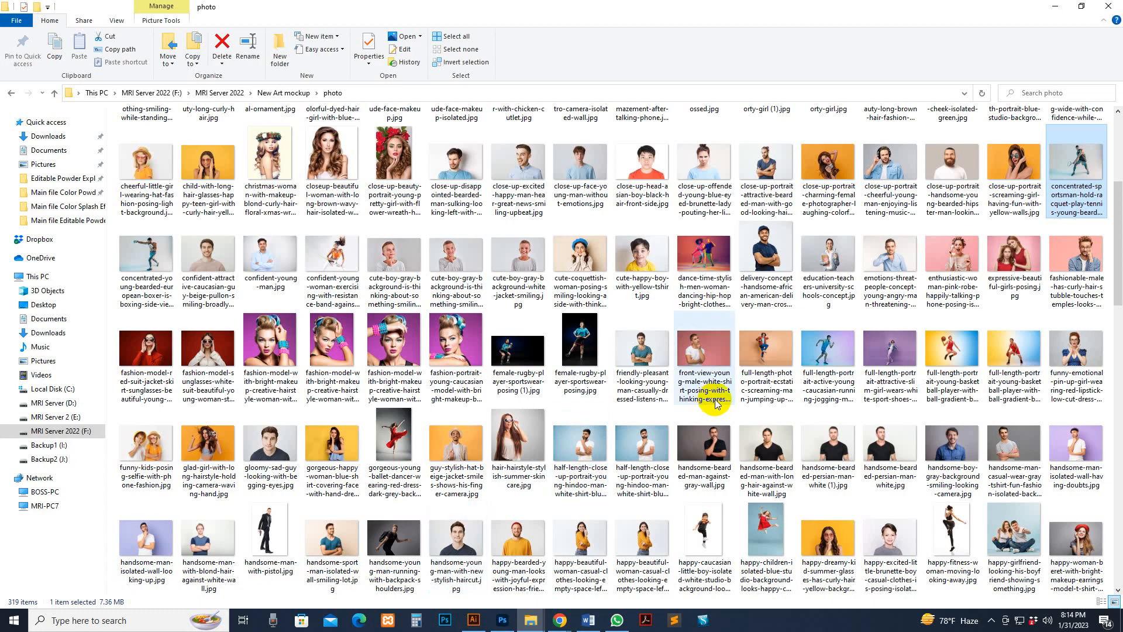
{"action": "left_click", "coordinate": [894, 362]}
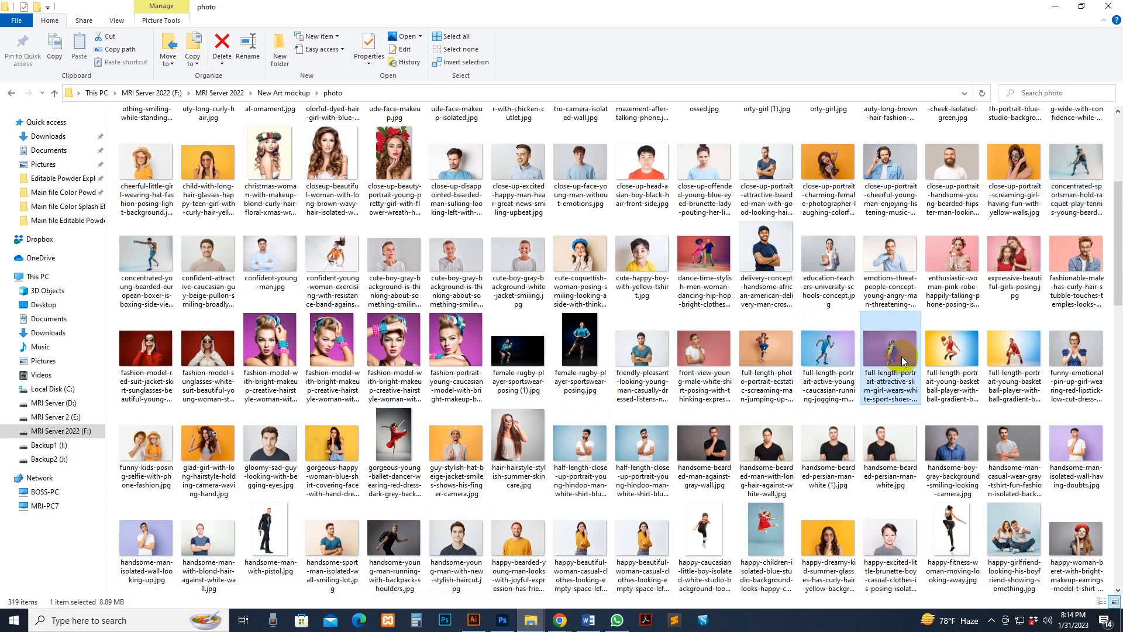
{"action": "scroll", "coordinate": [847, 386], "scroll_direction": "down", "scroll_amount": 3}
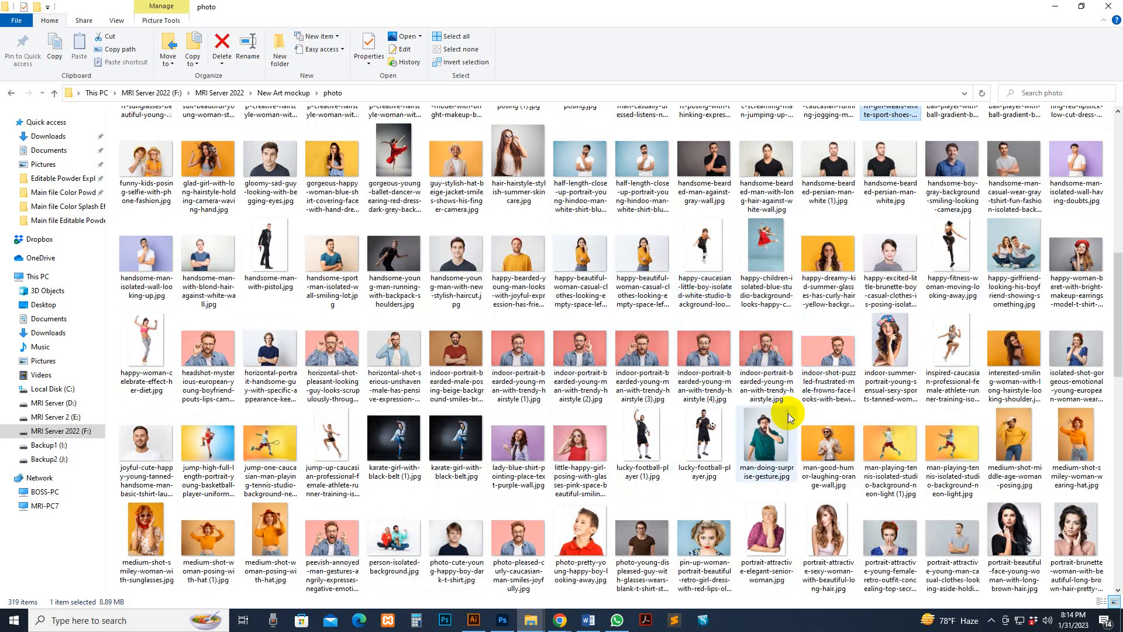
{"action": "scroll", "coordinate": [788, 413], "scroll_direction": "down", "scroll_amount": 3}
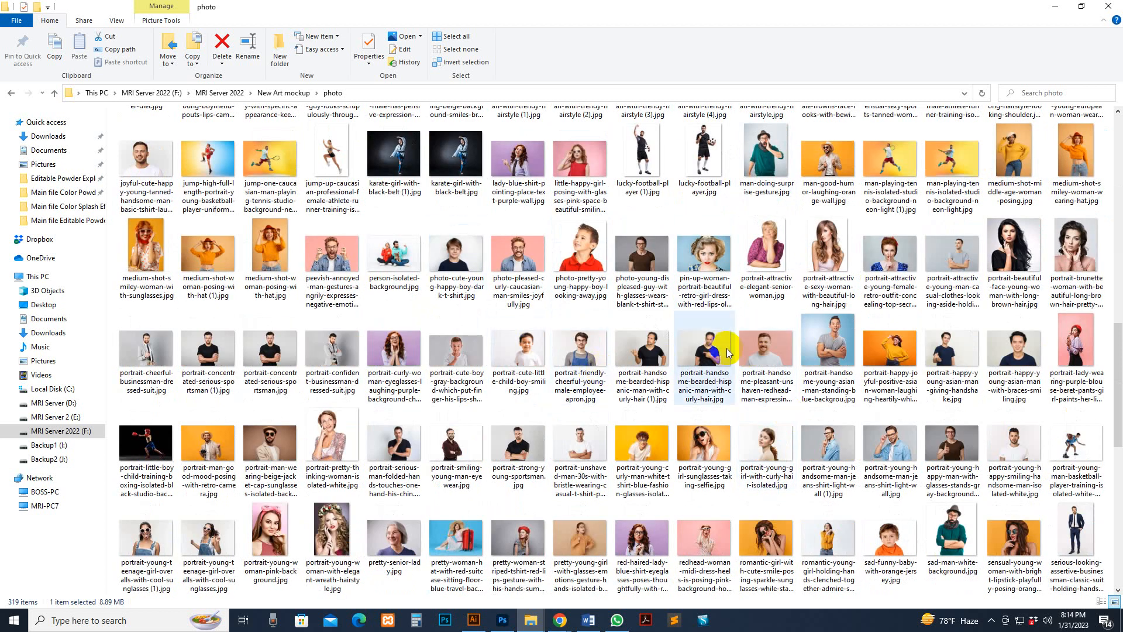
{"action": "scroll", "coordinate": [735, 419], "scroll_direction": "down", "scroll_amount": 3}
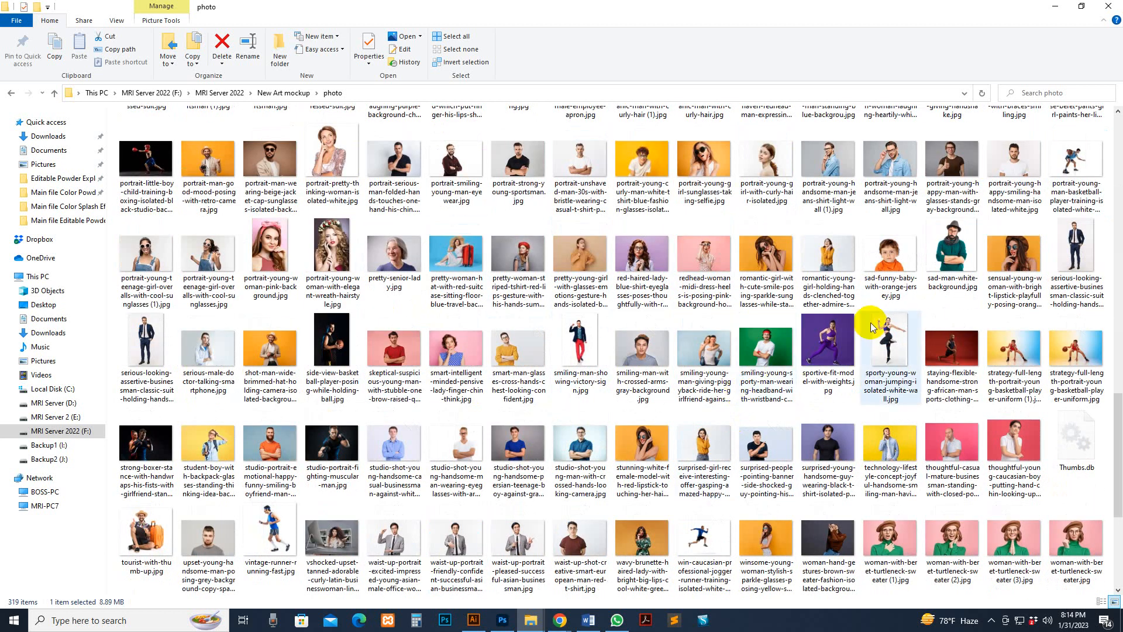
{"action": "left_click", "coordinate": [270, 454]}
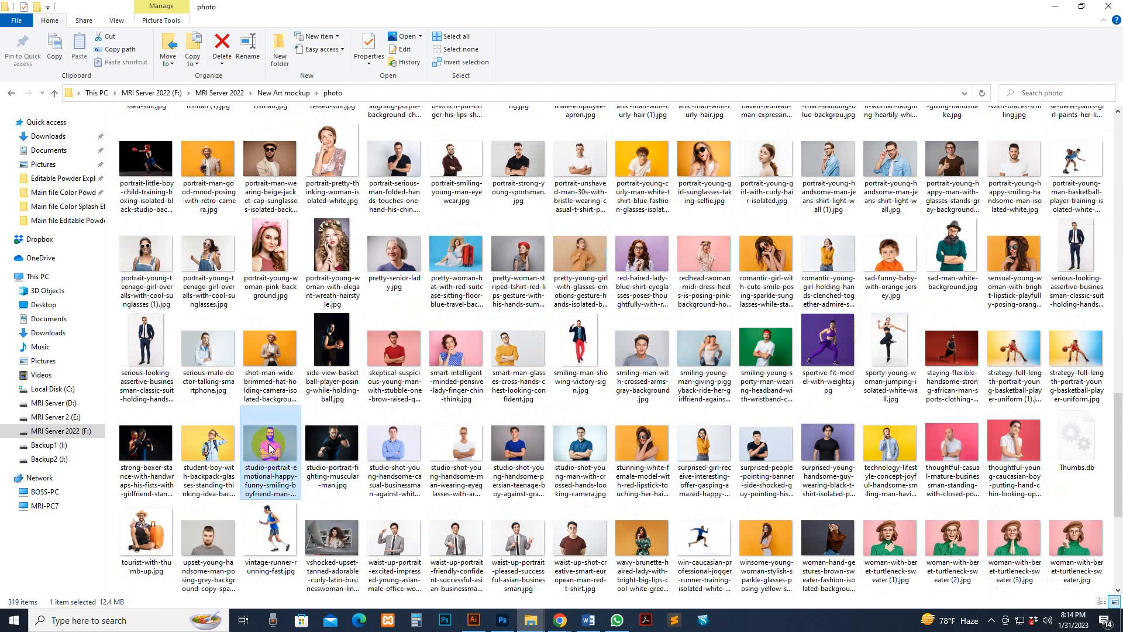
{"action": "left_click_drag", "start_coordinate": [769, 541], "coordinate": [744, 43]}
Select the woman as the subject and add a layer mask that hides the yellow background.
{"action": "left_click", "coordinate": [48, 115]}
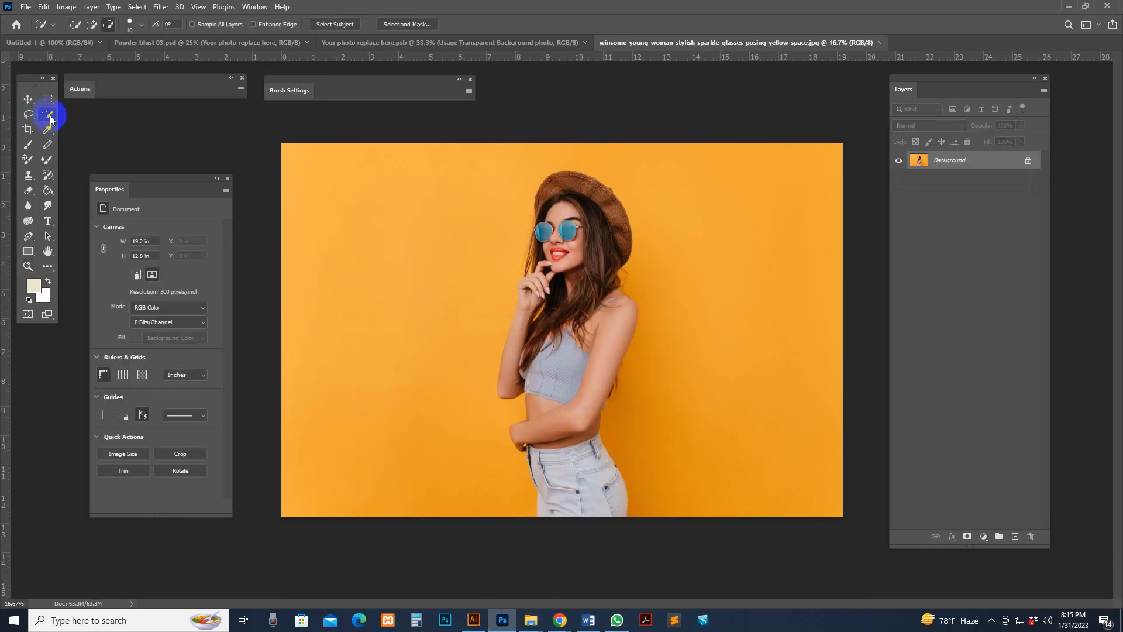
{"action": "left_click", "coordinate": [335, 24]}
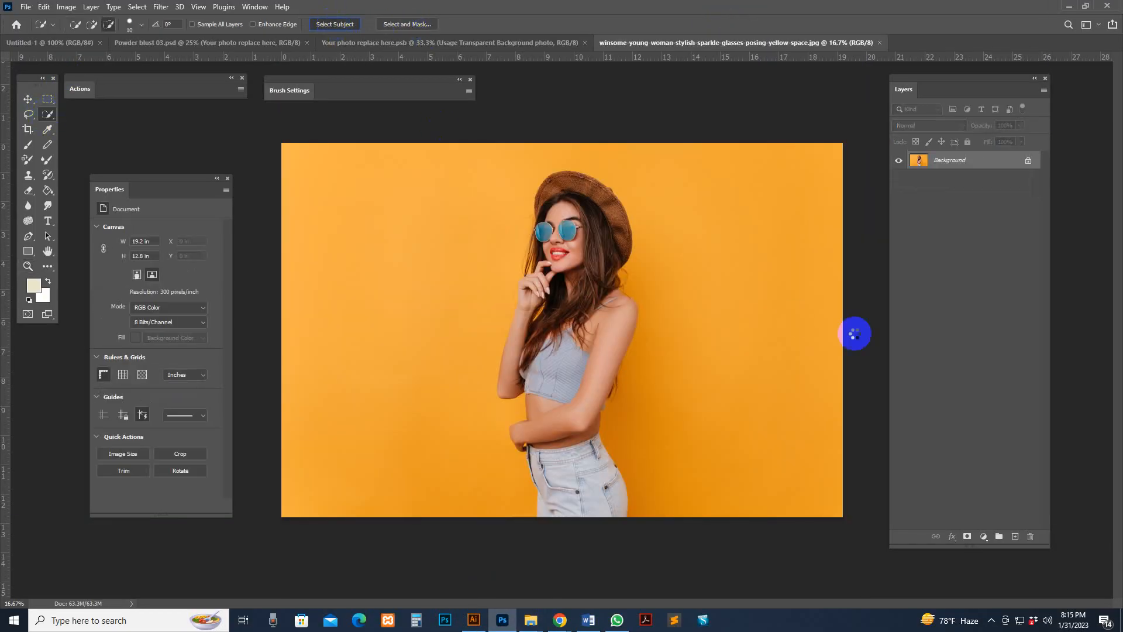
{"action": "left_click", "coordinate": [967, 537]}
{"action": "left_click", "coordinate": [1004, 163]}
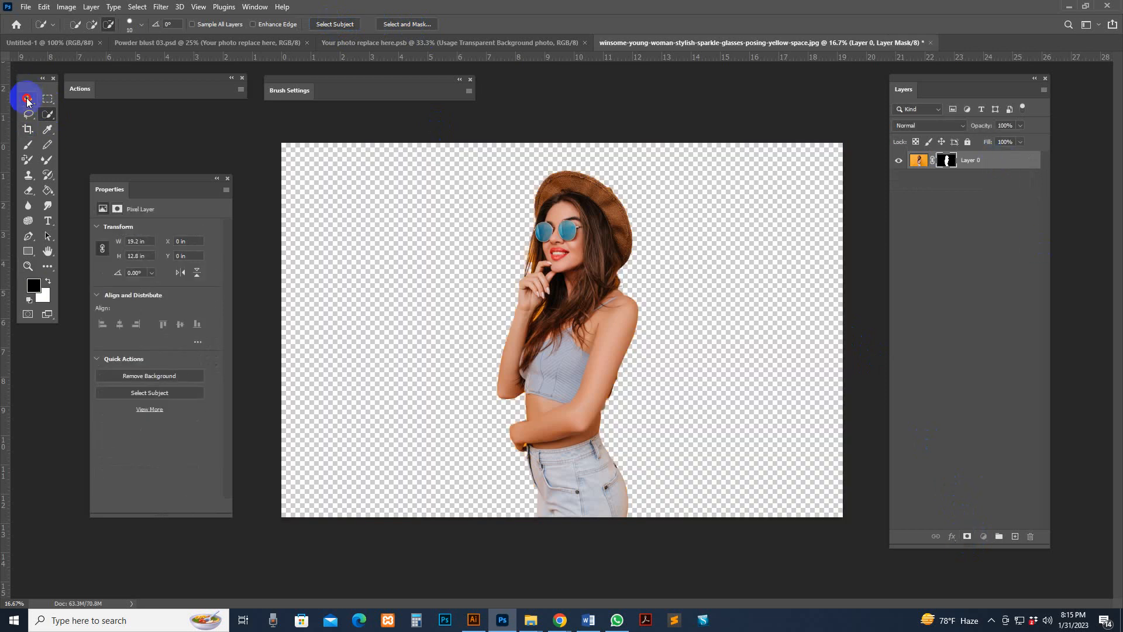
Move the masked woman from her photo document into the Your photo replace here.psb document.
{"action": "left_click", "coordinate": [27, 101]}
{"action": "left_click_drag", "start_coordinate": [624, 201], "coordinate": [583, 420]}
{"action": "key", "text": "ctrl+minus"}
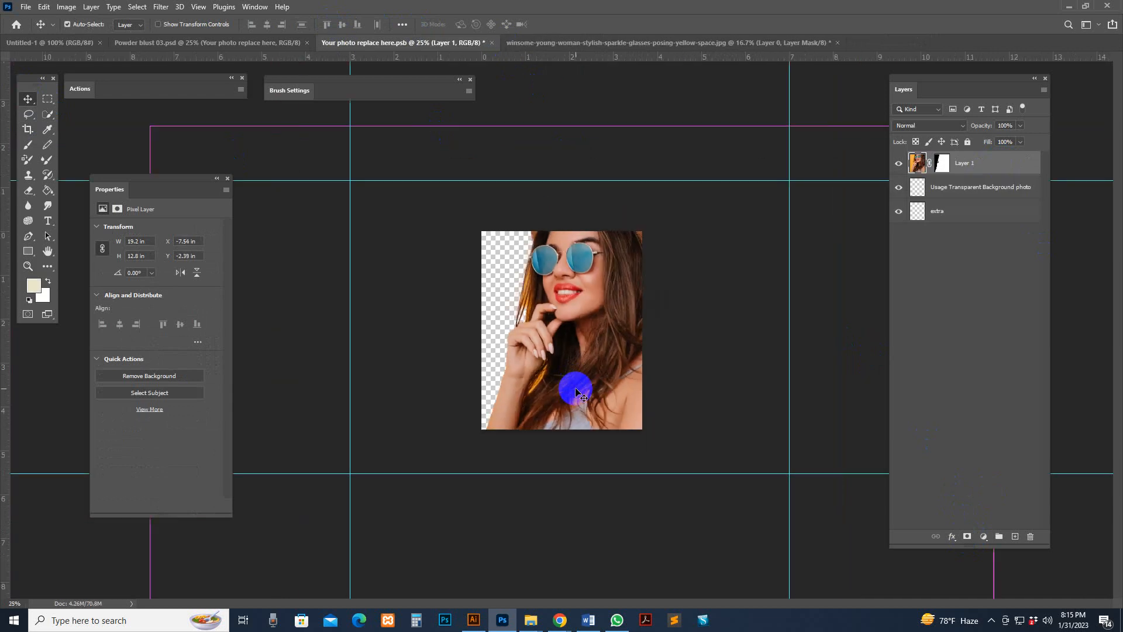
Scale the woman layer down to about 46% and position it so her hat and upper body fit the canvas.
{"action": "key", "text": "ctrl+t"}
{"action": "left_click_drag", "start_coordinate": [151, 126], "coordinate": [530, 278]}
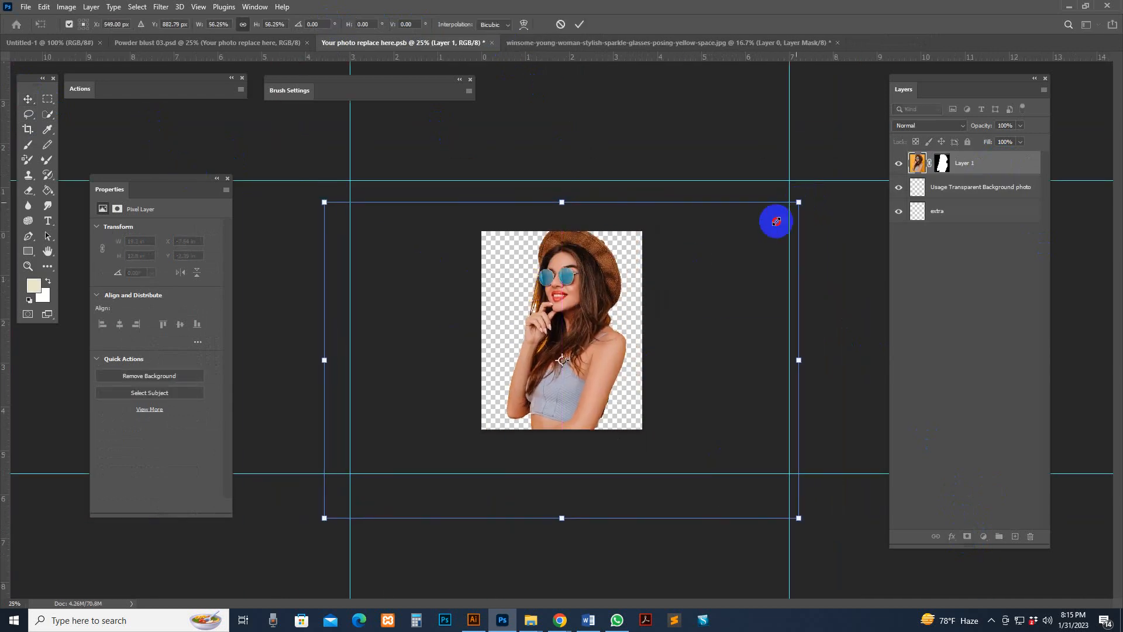
{"action": "left_click_drag", "start_coordinate": [776, 221], "coordinate": [691, 299]}
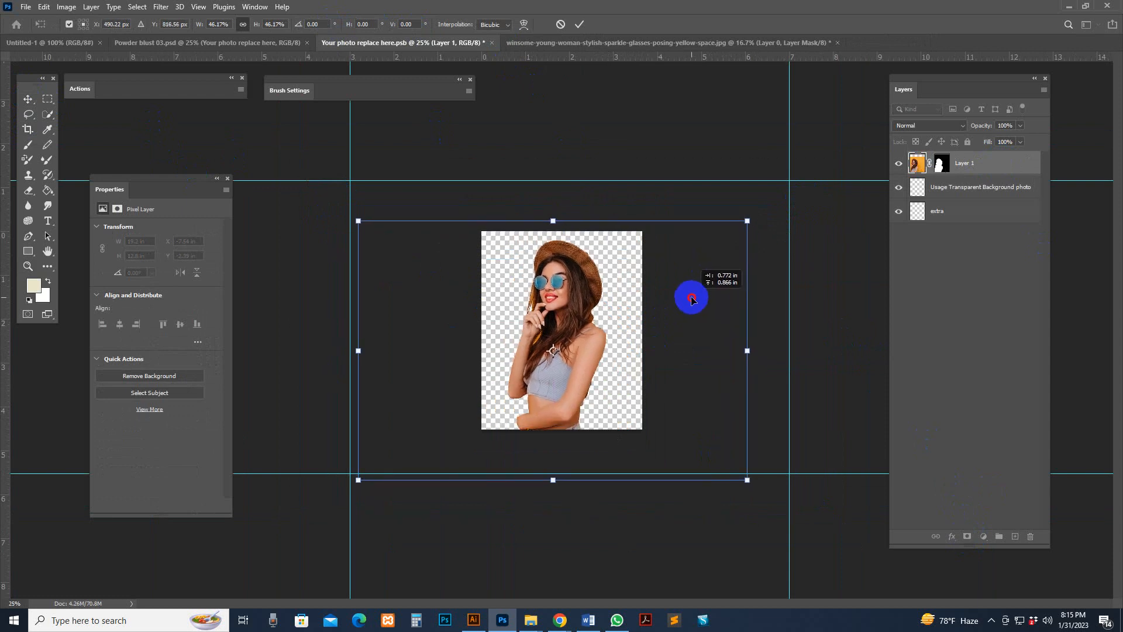
{"action": "double_click", "coordinate": [570, 237]}
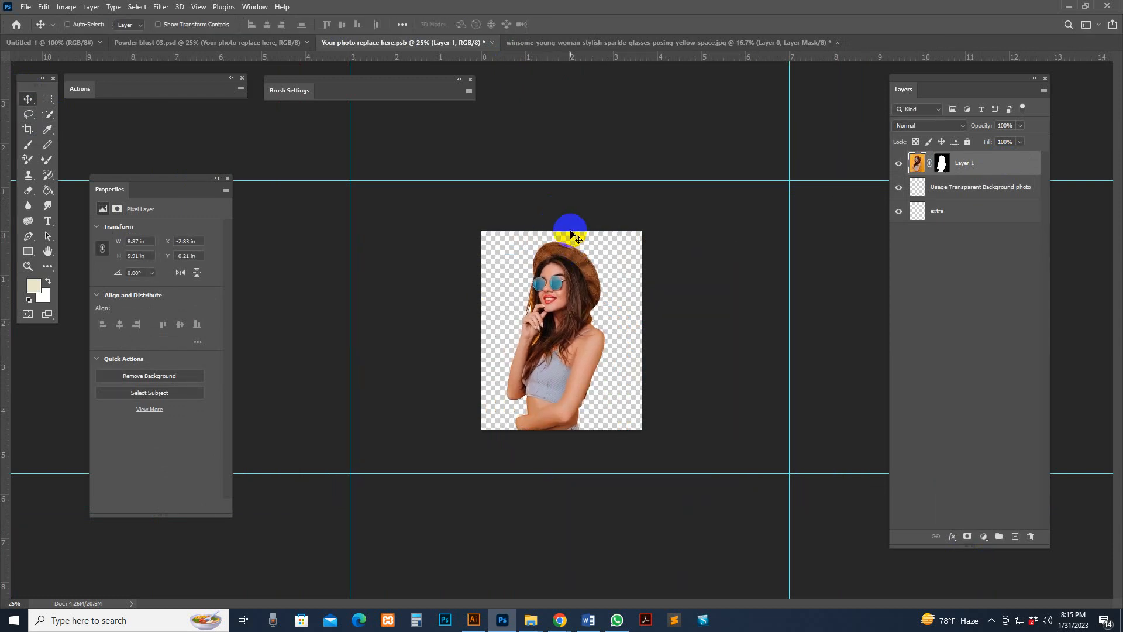
{"action": "key", "text": "ctrl+plus"}
{"action": "key", "text": "ctrl+plus"}
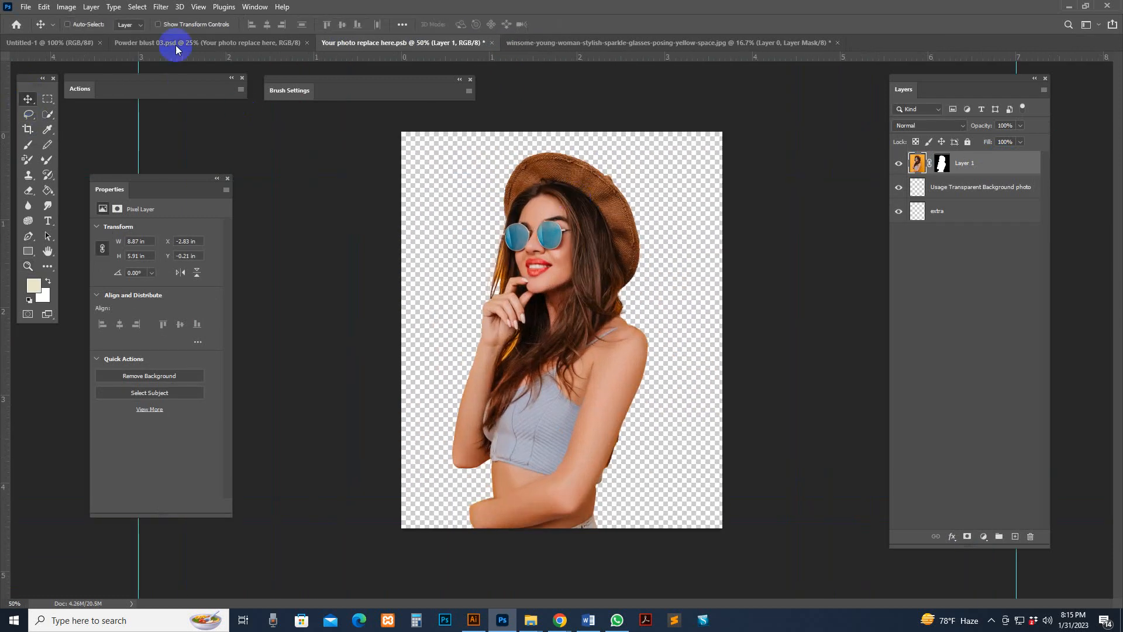
Save the Your photo replace here.psb smart object and return to the Powder blust 03.psd document.
{"action": "left_click", "coordinate": [26, 7]}
{"action": "left_click", "coordinate": [39, 146]}
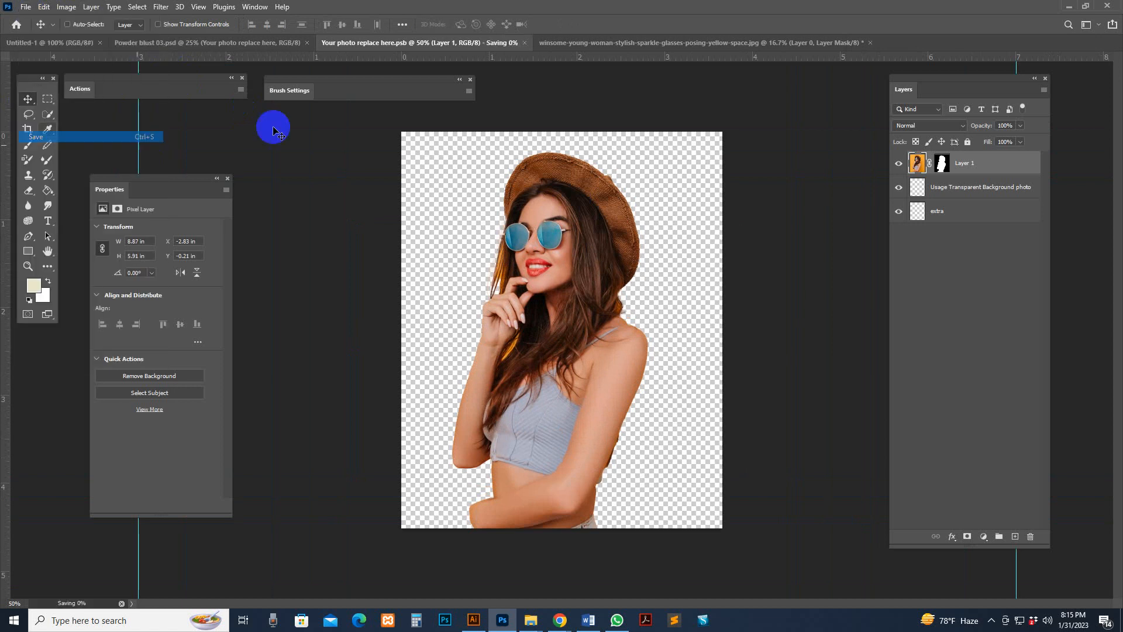
{"action": "left_click", "coordinate": [231, 45]}
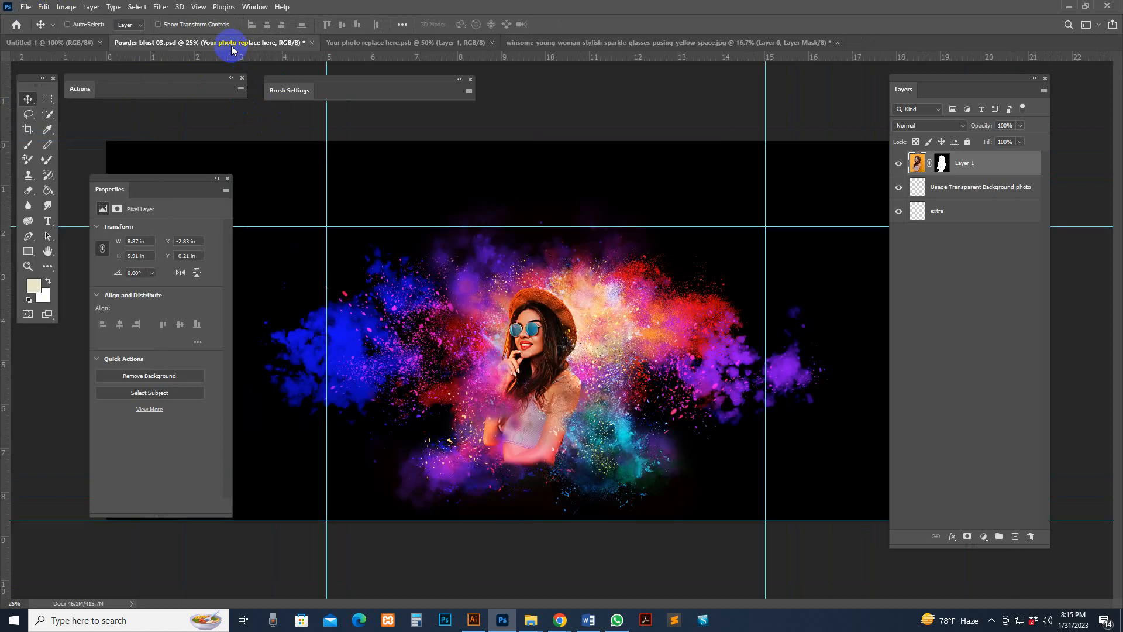
Examine the powder explosion effect around the woman up close and in full-screen view.
{"action": "key", "text": "z"}
{"action": "left_click", "coordinate": [547, 336]}
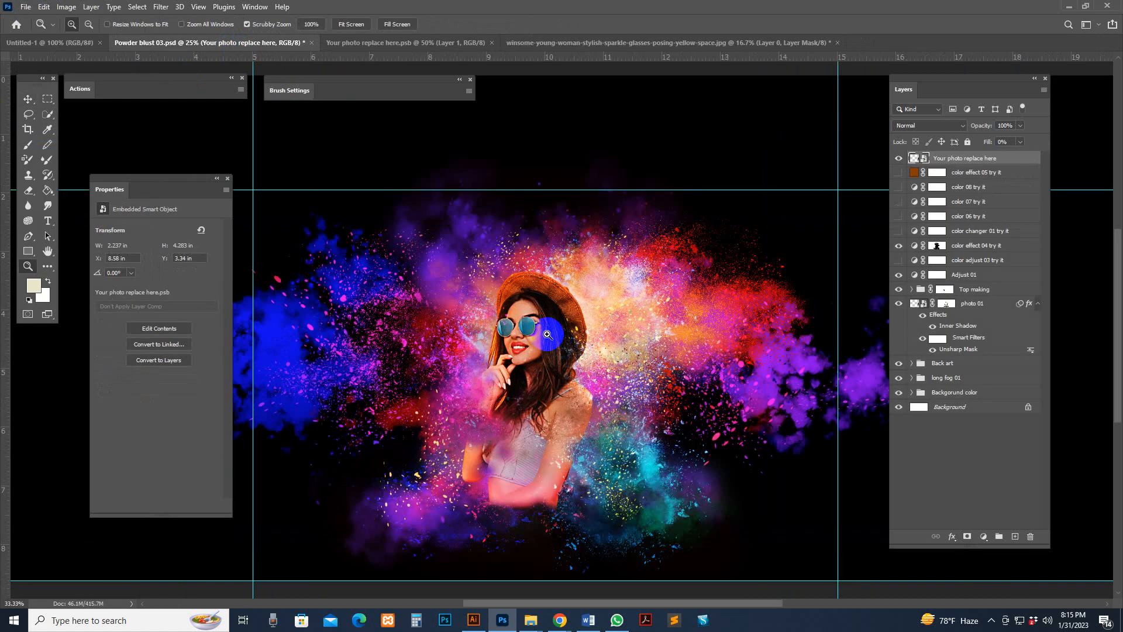
{"action": "left_click", "coordinate": [546, 329]}
{"action": "left_click", "coordinate": [545, 327]}
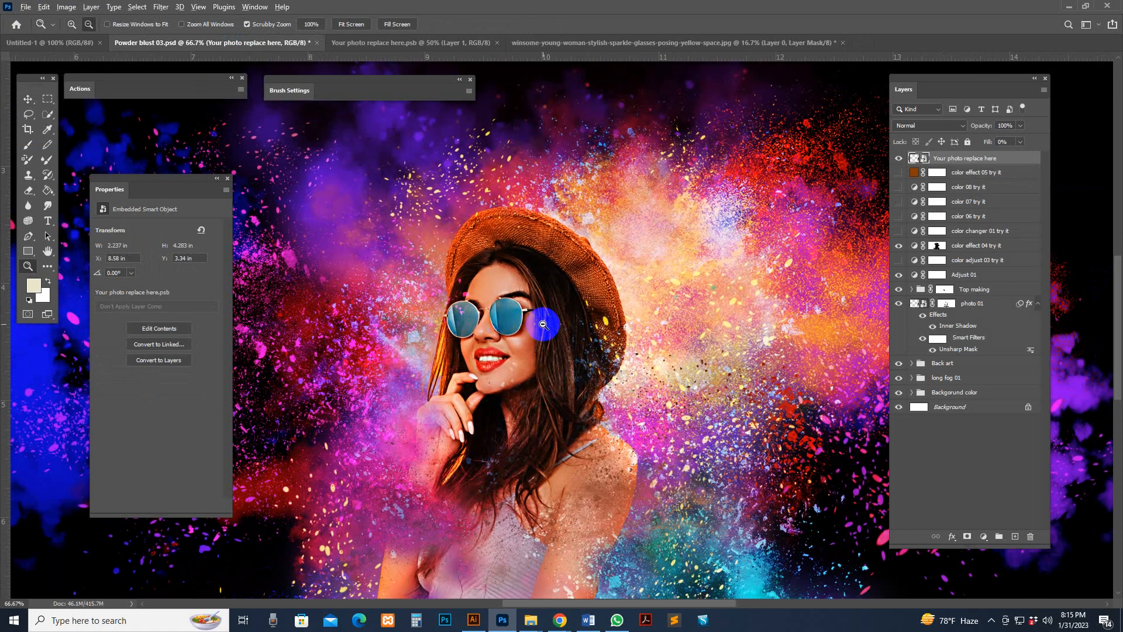
{"action": "left_click", "coordinate": [543, 324], "text": "alt"}
{"action": "left_click", "coordinate": [543, 324], "text": "alt"}
{"action": "left_click", "coordinate": [540, 341]}
{"action": "left_click", "coordinate": [539, 342]}
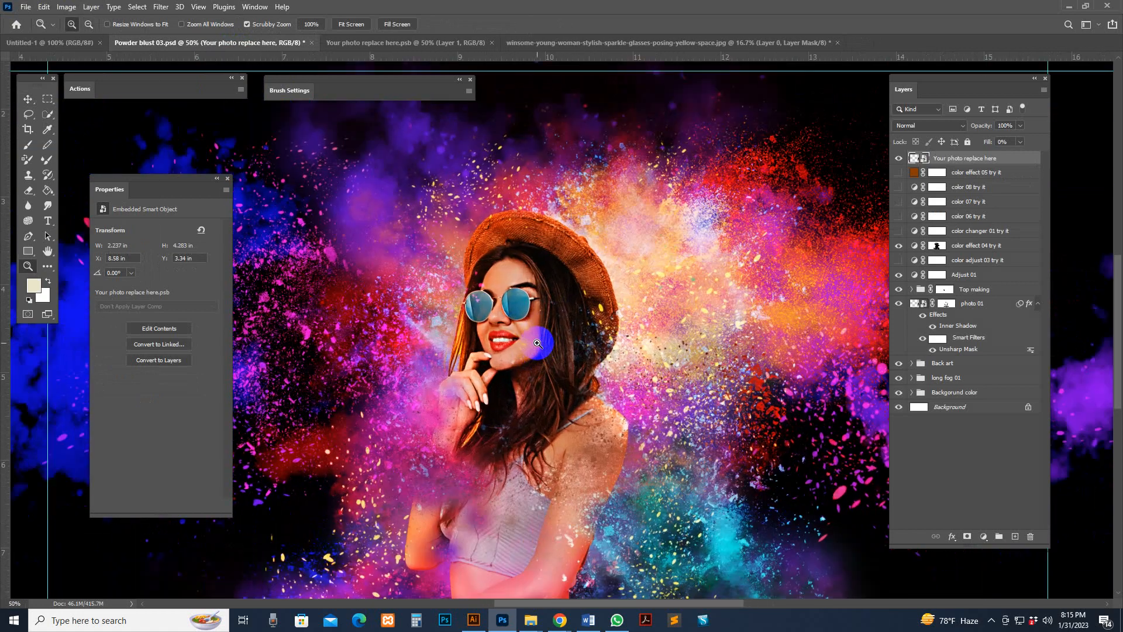
{"action": "key", "text": "f"}
{"action": "key", "text": "f"}
{"action": "left_click_drag", "start_coordinate": [839, 390], "coordinate": [857, 361]}
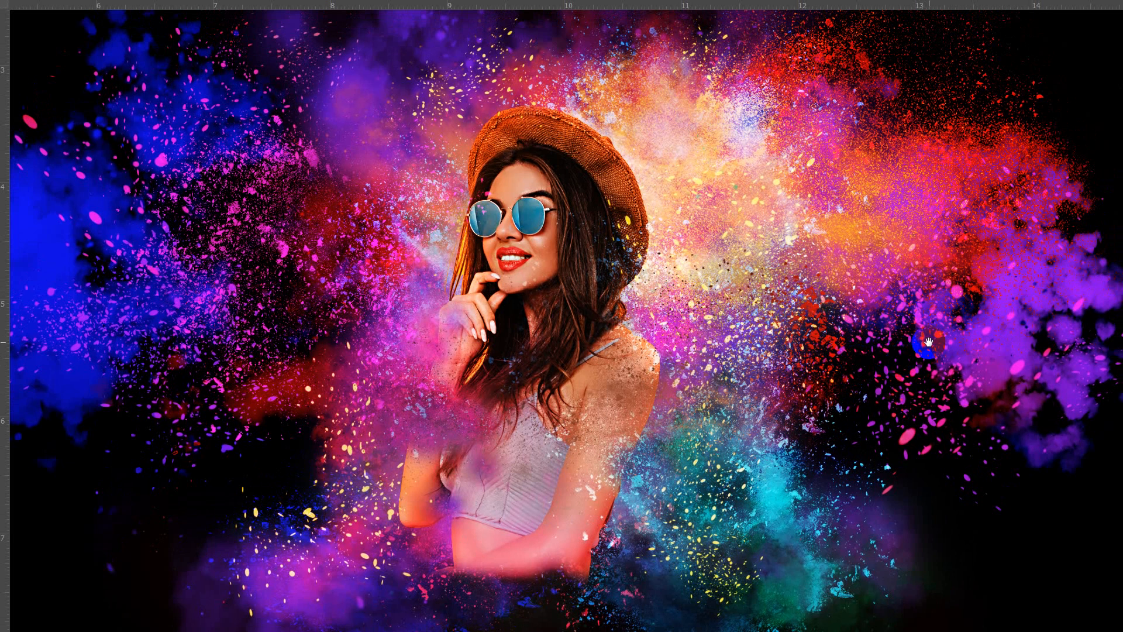
{"action": "left_click_drag", "start_coordinate": [927, 343], "coordinate": [916, 364]}
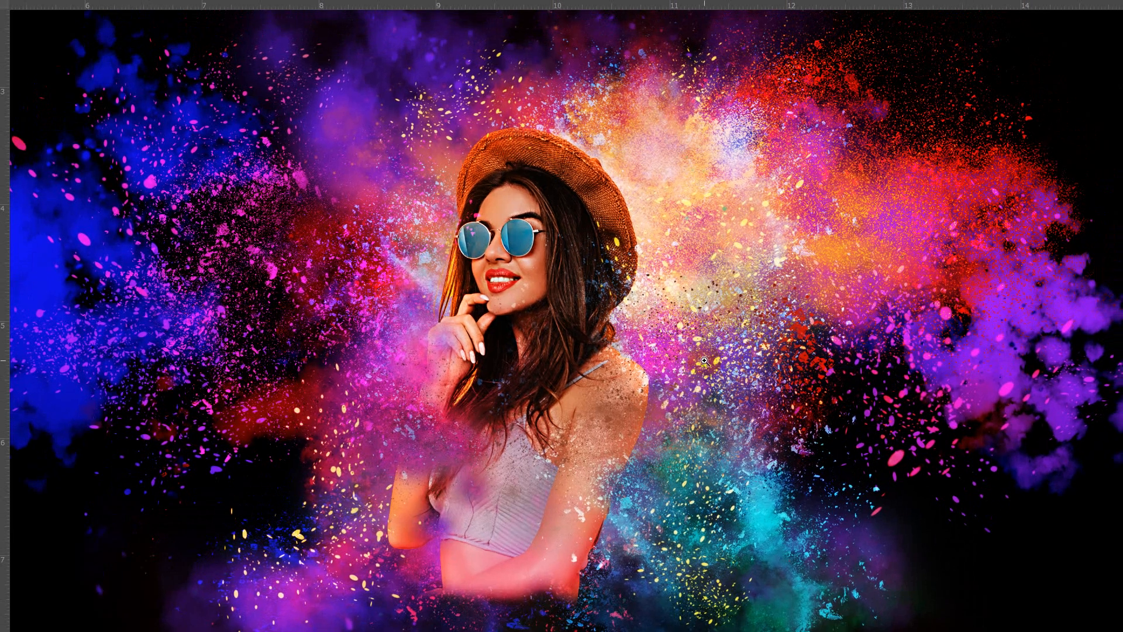
{"action": "key", "text": "f"}
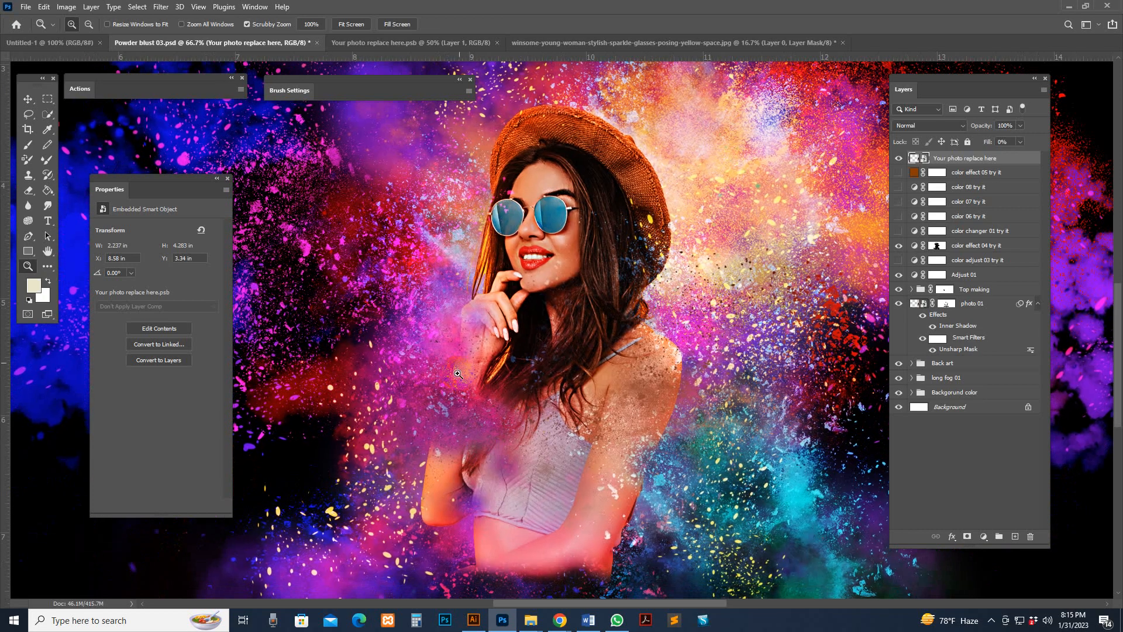
Inspect the color effect 04, Top making and photo 01 layers, toggling visibility to compare their contributions.
{"action": "left_click", "coordinate": [972, 249]}
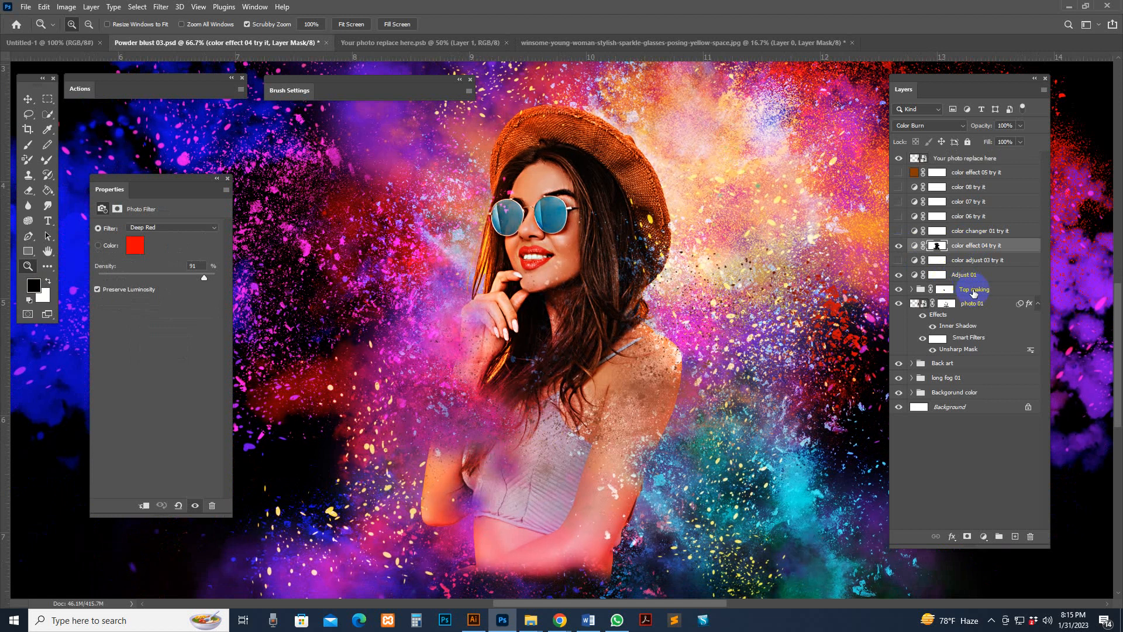
{"action": "left_click", "coordinate": [920, 291]}
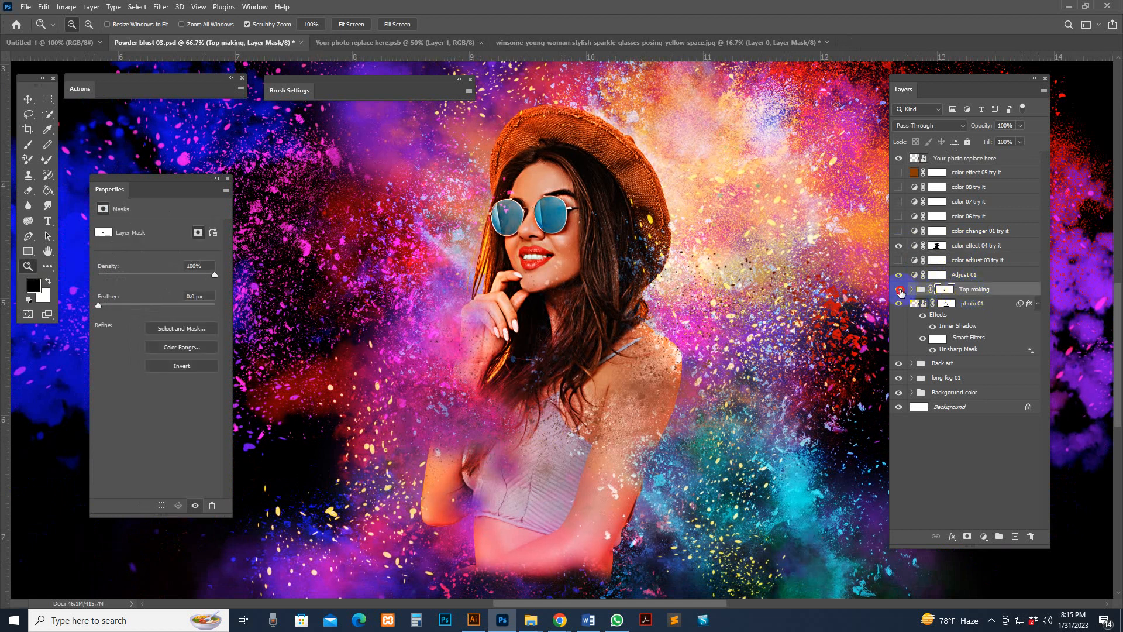
{"action": "left_click", "coordinate": [899, 289]}
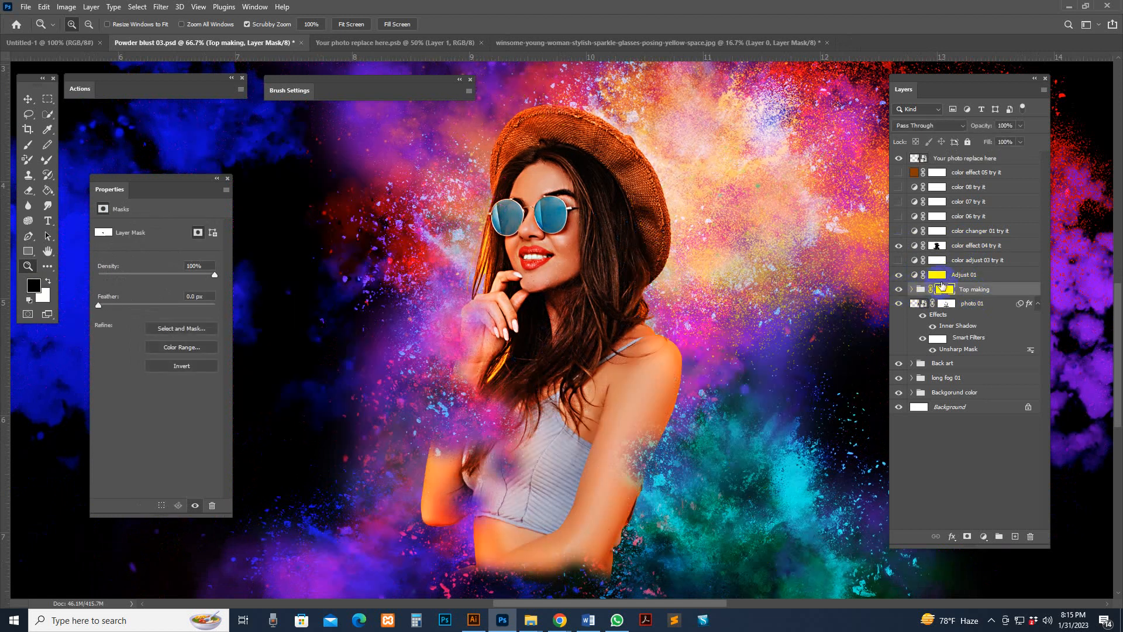
{"action": "left_click", "coordinate": [918, 306]}
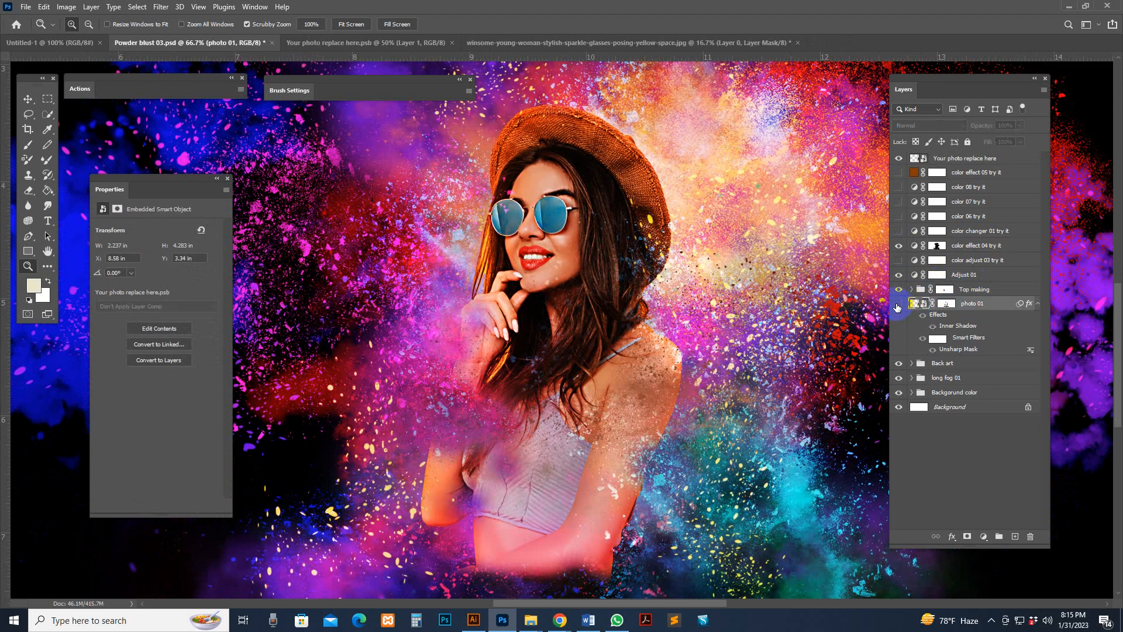
{"action": "left_click", "coordinate": [898, 304]}
{"action": "left_click", "coordinate": [945, 304], "text": "shift"}
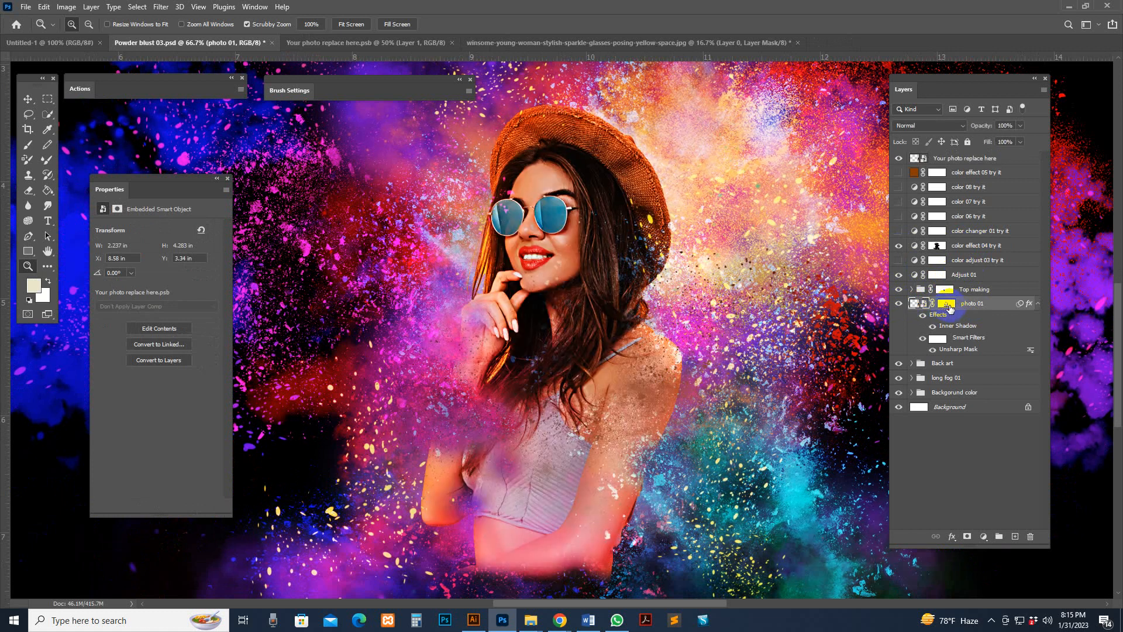
Paint black with a soft 500 px brush on the photo 01 mask to fade the woman's torso and arms.
{"action": "left_click", "coordinate": [947, 305]}
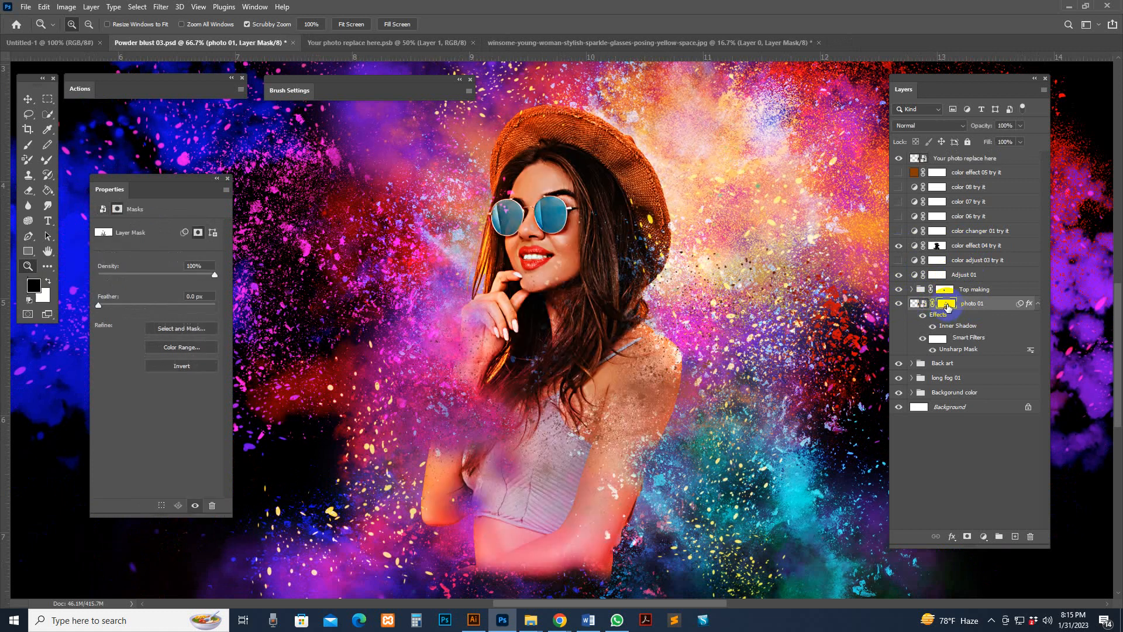
{"action": "left_click", "coordinate": [29, 145]}
{"action": "left_click", "coordinate": [527, 437]}
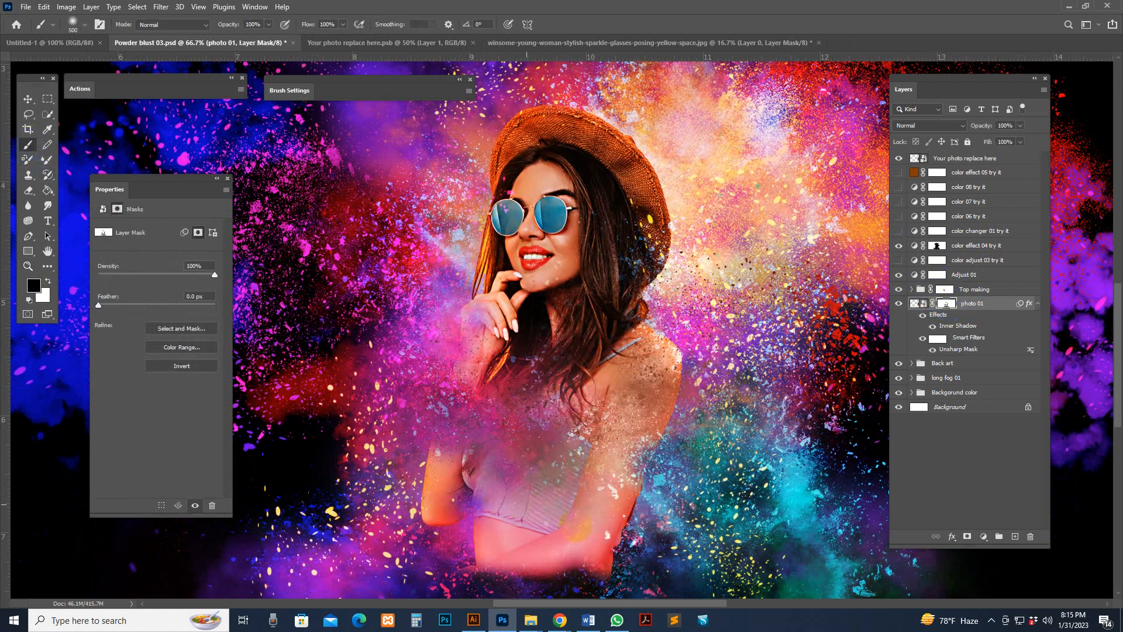
{"action": "left_click_drag", "start_coordinate": [526, 504], "coordinate": [644, 534]}
{"action": "left_click_drag", "start_coordinate": [679, 488], "coordinate": [697, 379]}
{"action": "mouse_move", "coordinate": [586, 469]}
{"action": "left_mouse_down"}
{"action": "mouse_move", "coordinate": [489, 482]}
{"action": "mouse_move", "coordinate": [481, 496]}
{"action": "left_mouse_up"}
{"action": "left_click_drag", "start_coordinate": [622, 356], "coordinate": [611, 420]}
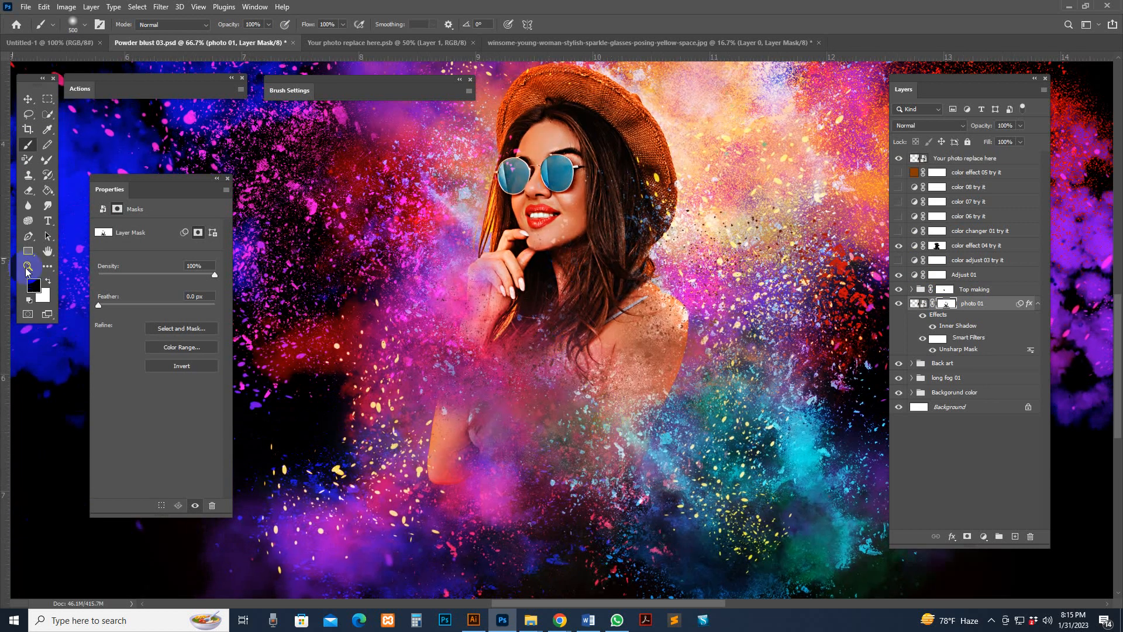
Paint white on the photo 01 mask over the woman's hand, arms and torso to bring them back.
{"action": "mouse_move", "coordinate": [579, 454]}
{"action": "left_mouse_down"}
{"action": "mouse_move", "coordinate": [536, 471]}
{"action": "mouse_move", "coordinate": [496, 371]}
{"action": "mouse_move", "coordinate": [495, 338]}
{"action": "mouse_move", "coordinate": [499, 392]}
{"action": "mouse_move", "coordinate": [490, 304]}
{"action": "mouse_move", "coordinate": [480, 424]}
{"action": "mouse_move", "coordinate": [505, 488]}
{"action": "mouse_move", "coordinate": [576, 482]}
{"action": "left_mouse_up"}
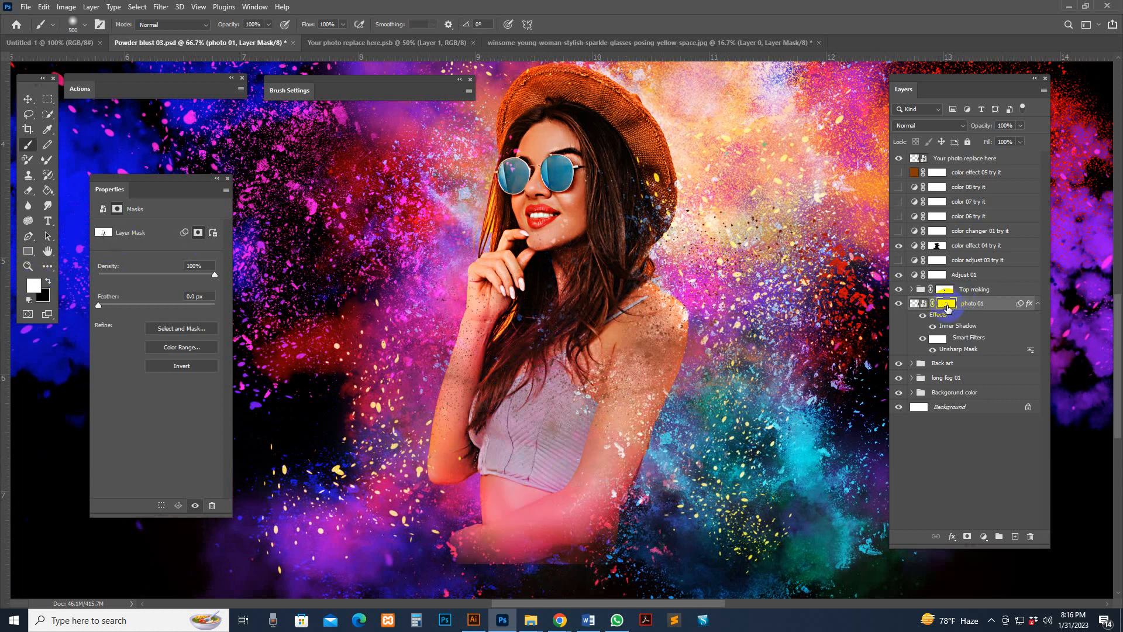
{"action": "left_click_drag", "start_coordinate": [615, 272], "coordinate": [626, 298]}
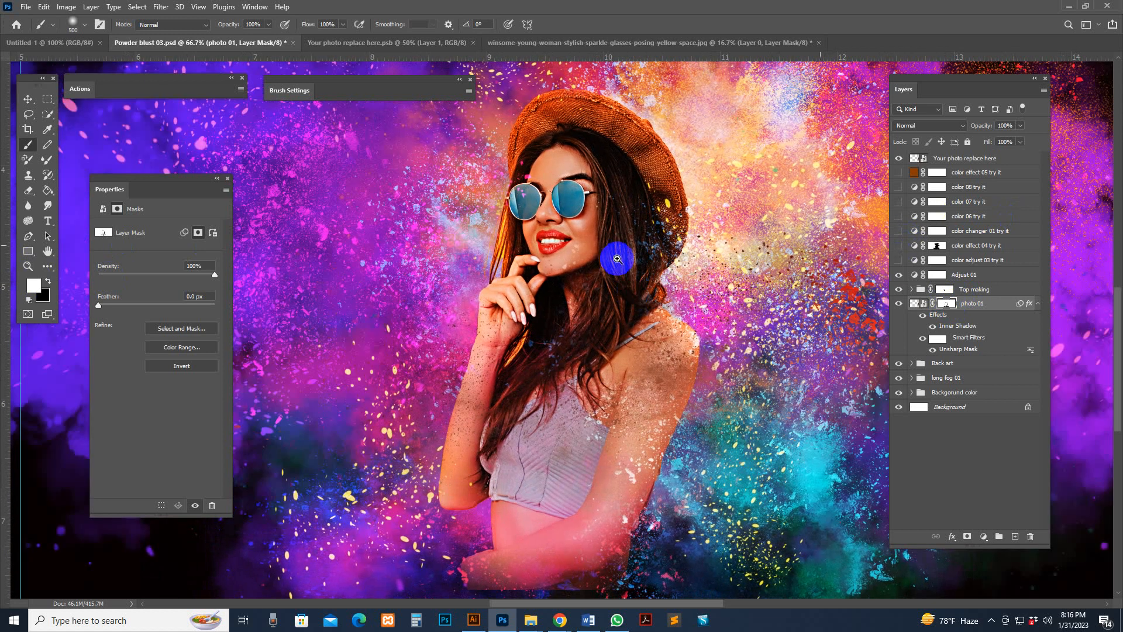
{"action": "key", "text": "z"}
{"action": "left_click", "coordinate": [609, 258], "text": "alt"}
{"action": "left_click", "coordinate": [609, 258], "text": "alt"}
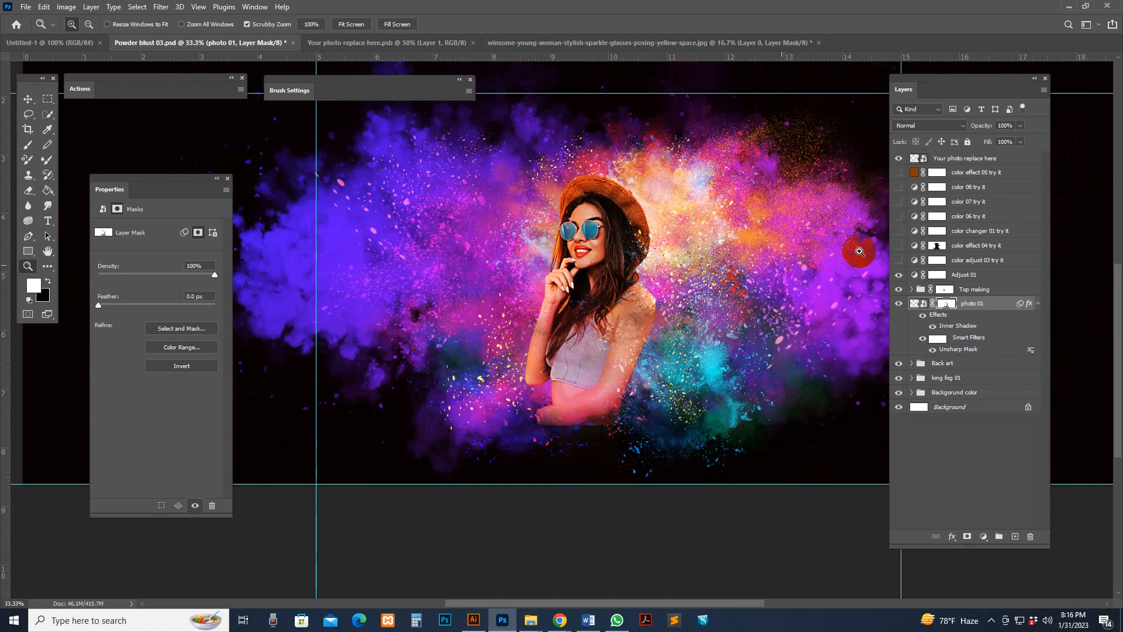
Set the midtone Cyan–Red balance of color adjust 03 to +14, hide that layer, and keep color effect 04 visible.
{"action": "left_click", "coordinate": [899, 247]}
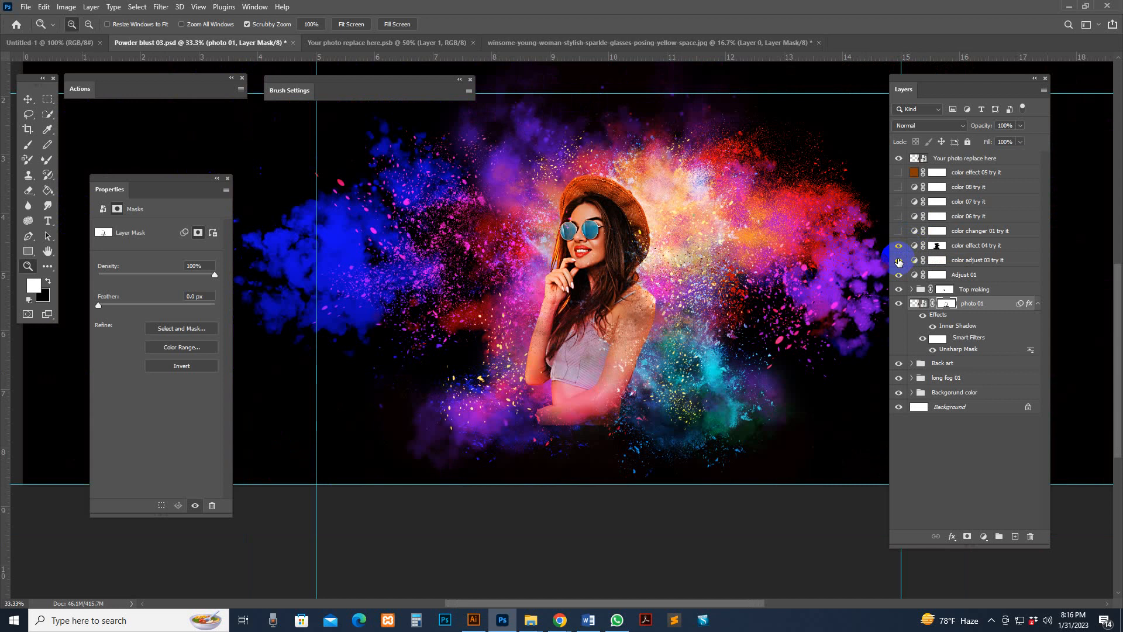
{"action": "left_click", "coordinate": [899, 261]}
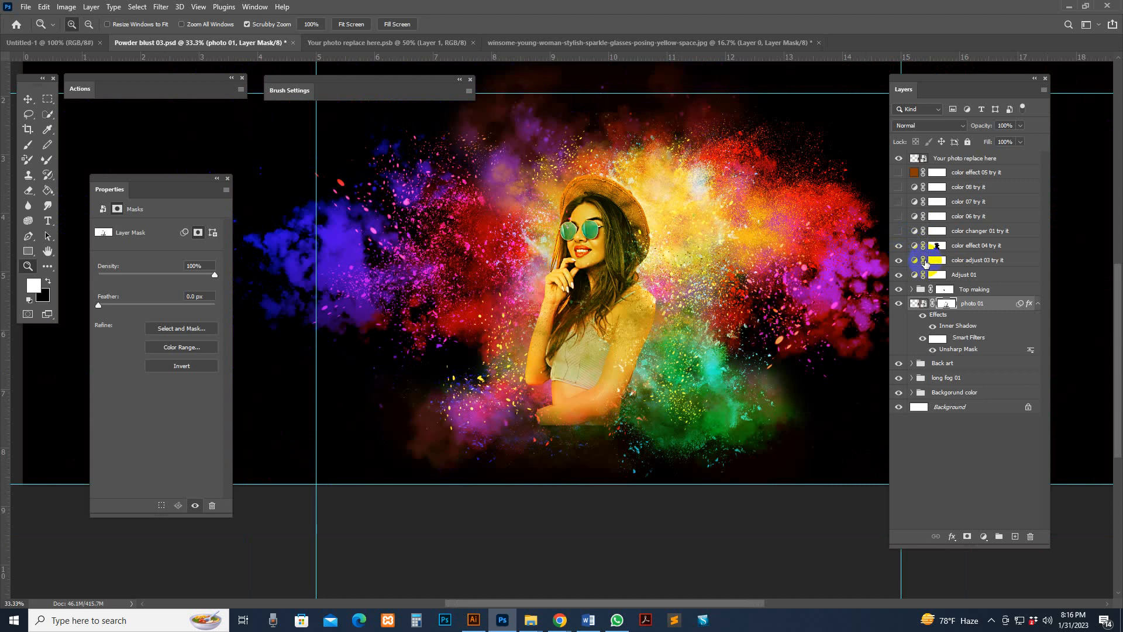
{"action": "left_click", "coordinate": [915, 261]}
{"action": "mouse_move", "coordinate": [136, 253]}
{"action": "left_mouse_down"}
{"action": "mouse_move", "coordinate": [109, 255]}
{"action": "mouse_move", "coordinate": [171, 253]}
{"action": "mouse_move", "coordinate": [125, 251]}
{"action": "mouse_move", "coordinate": [147, 254]}
{"action": "left_mouse_up"}
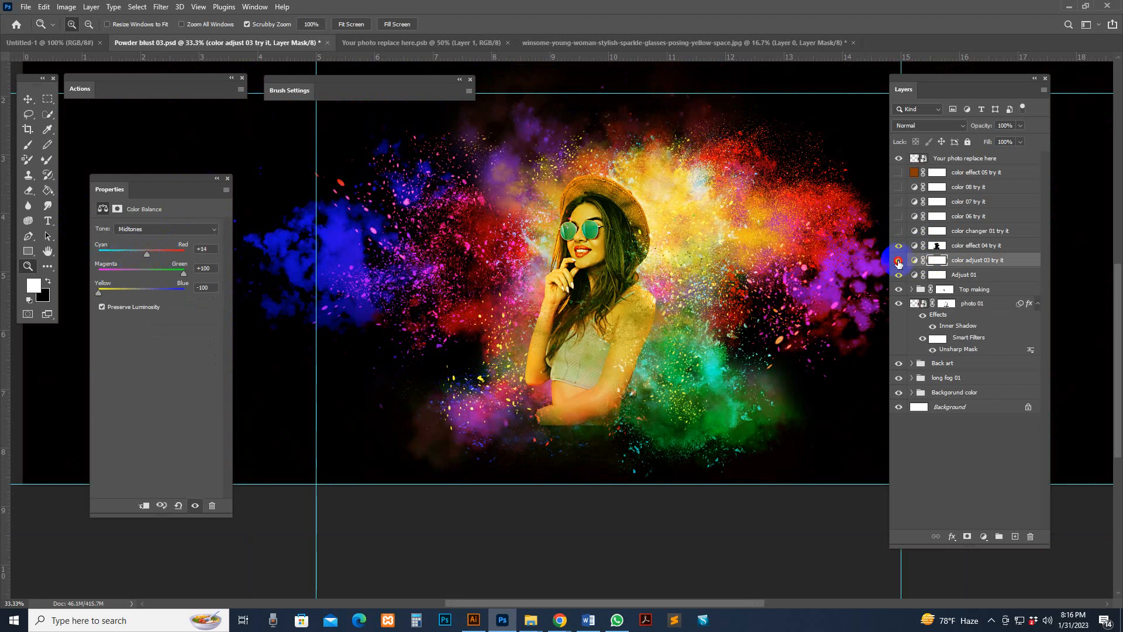
{"action": "left_click", "coordinate": [899, 247]}
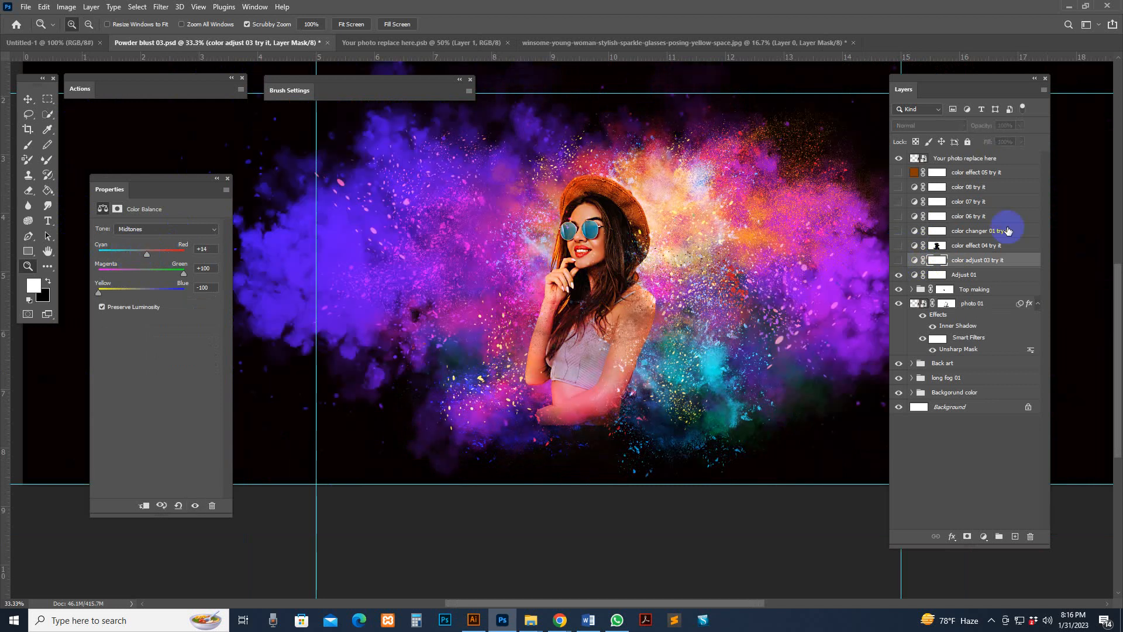
{"action": "left_click", "coordinate": [899, 247]}
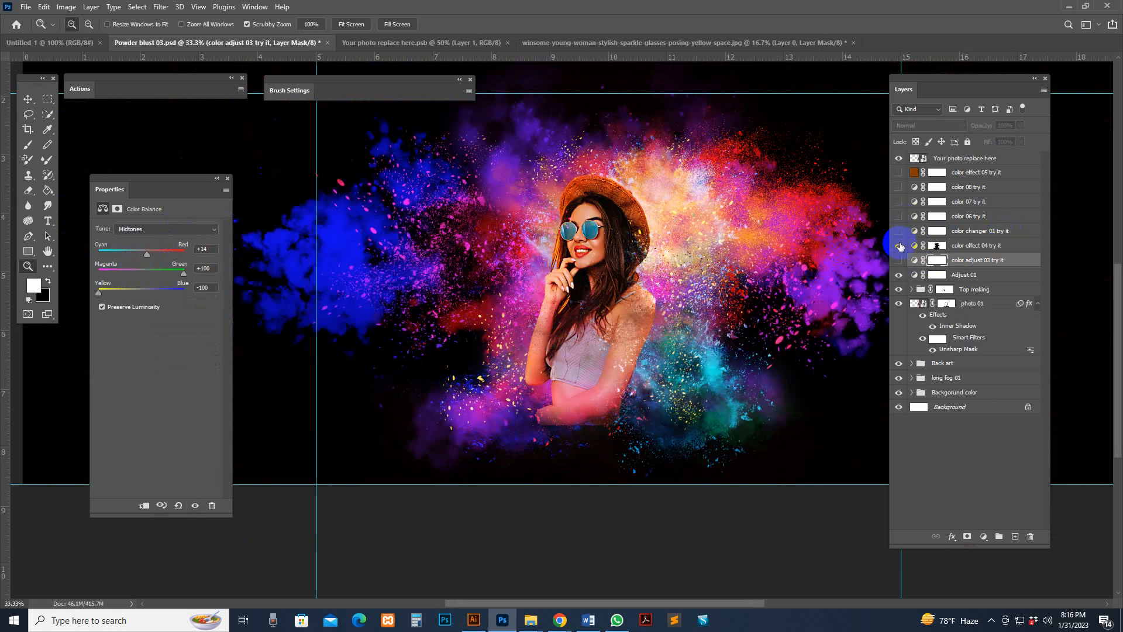
Show the color changer 01 layer and set its hue to +116.
{"action": "left_click", "coordinate": [900, 232]}
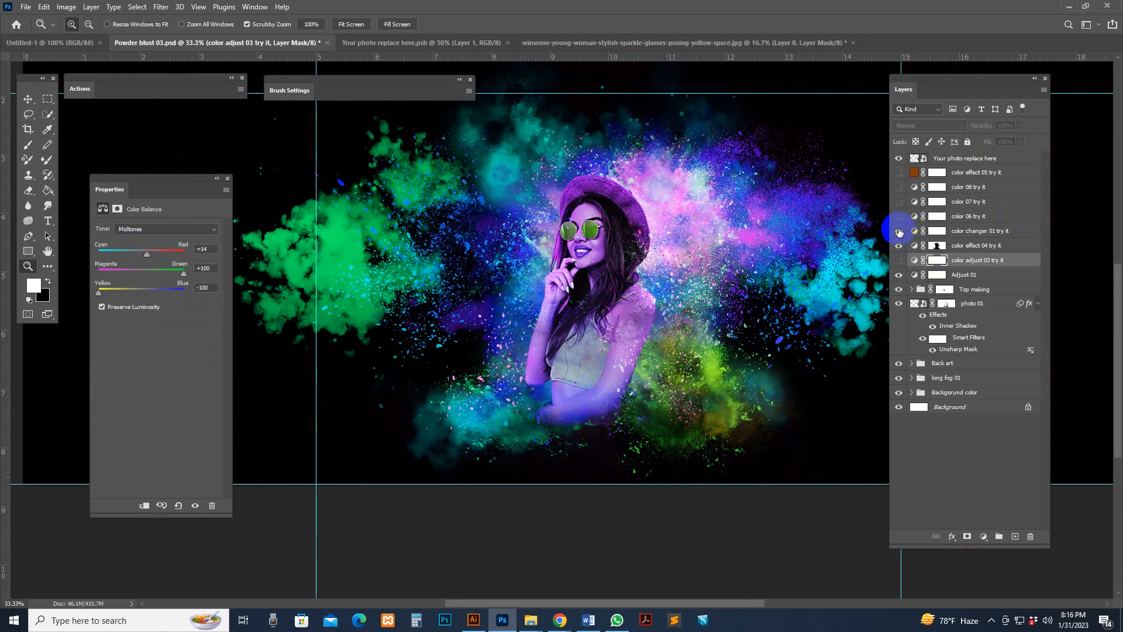
{"action": "left_click", "coordinate": [915, 235]}
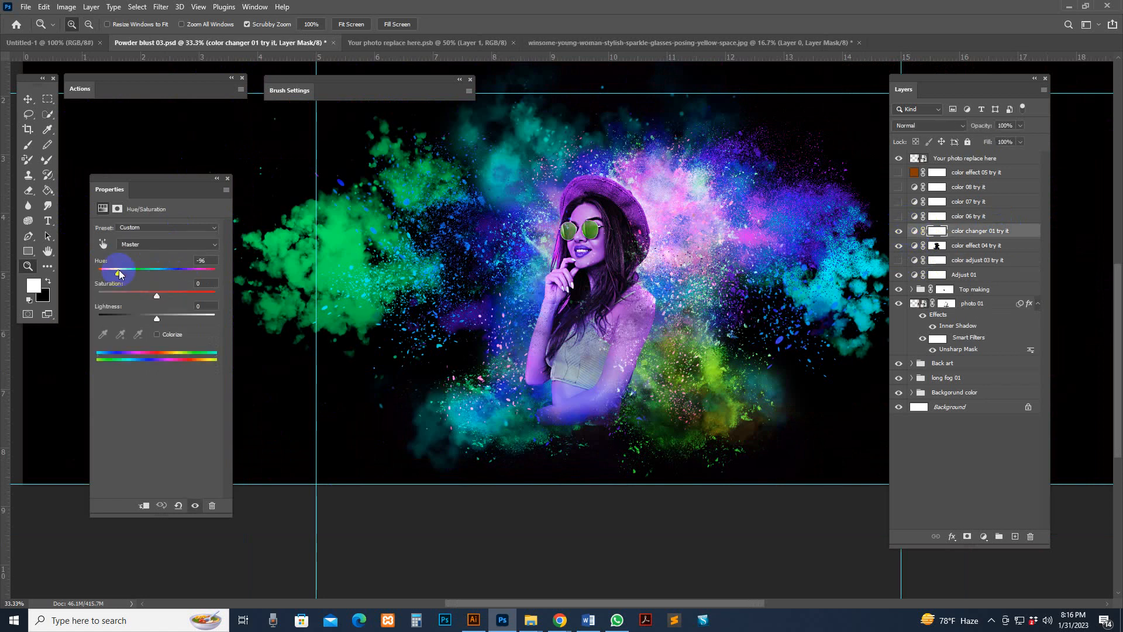
{"action": "left_click_drag", "start_coordinate": [117, 270], "coordinate": [199, 273]}
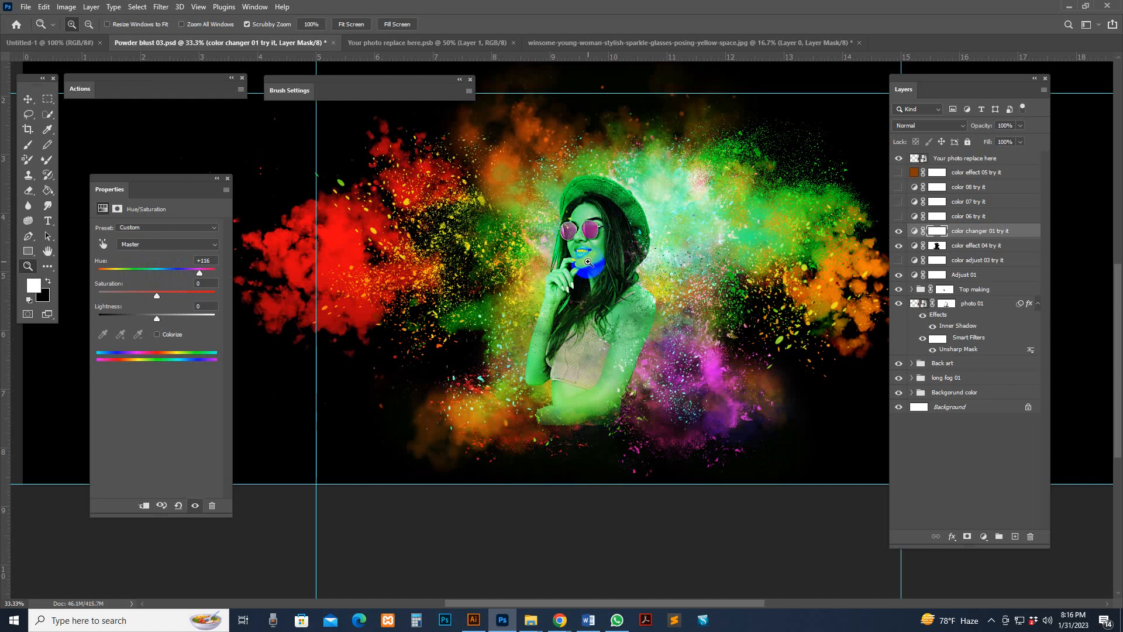
Paint black on the color changer 01 mask inside the woman's selection with a soft brush, and set that layer's hue to +62.
{"action": "right_click", "coordinate": [937, 231]}
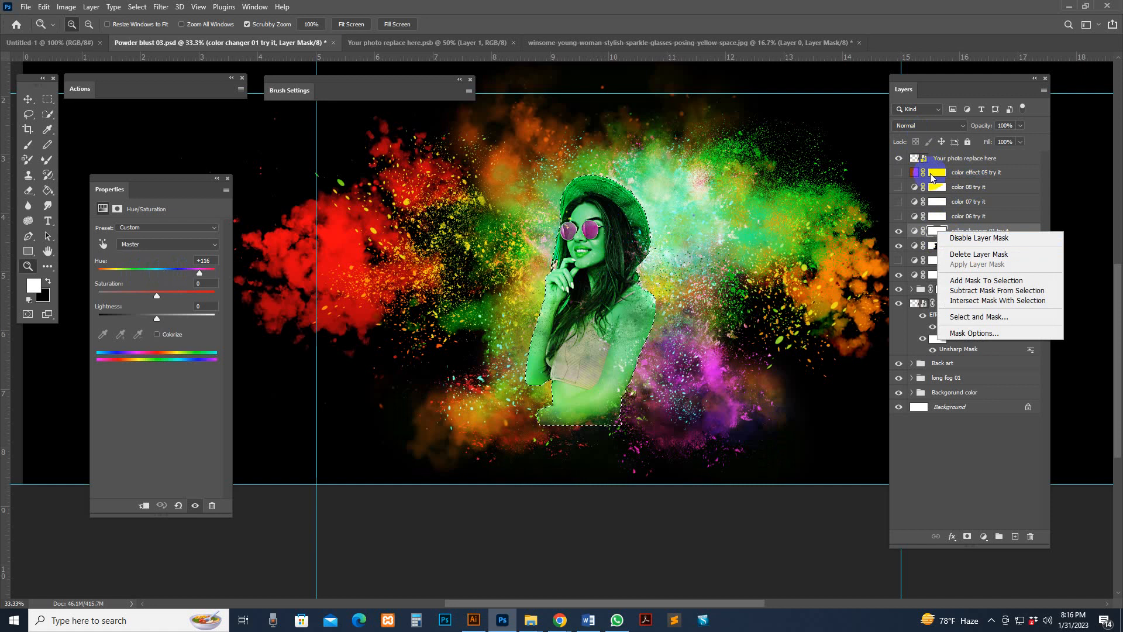
{"action": "left_click", "coordinate": [936, 231]}
{"action": "left_click", "coordinate": [28, 145]}
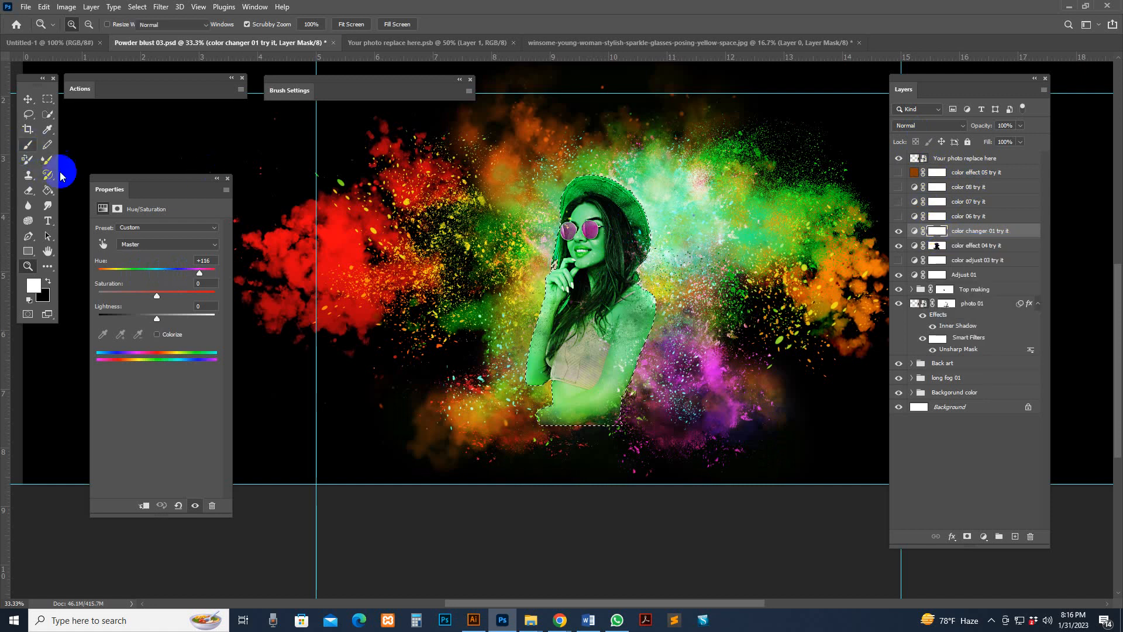
{"action": "left_click", "coordinate": [48, 282]}
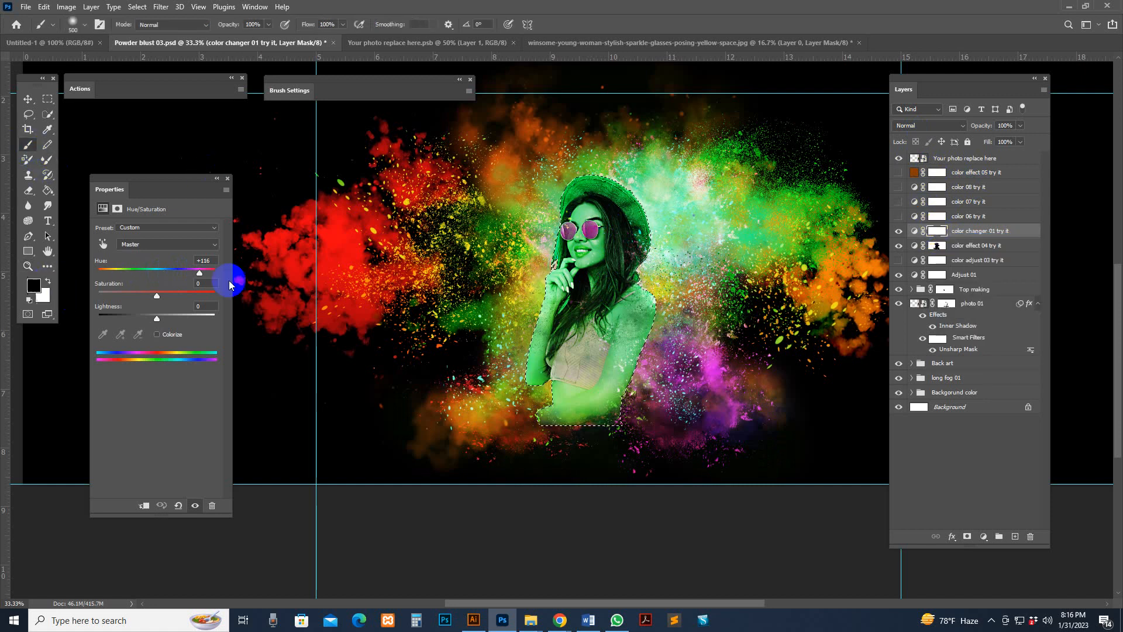
{"action": "mouse_move", "coordinate": [637, 244]}
{"action": "left_mouse_down"}
{"action": "mouse_move", "coordinate": [596, 286]}
{"action": "mouse_move", "coordinate": [602, 328]}
{"action": "mouse_move", "coordinate": [584, 369]}
{"action": "left_mouse_up"}
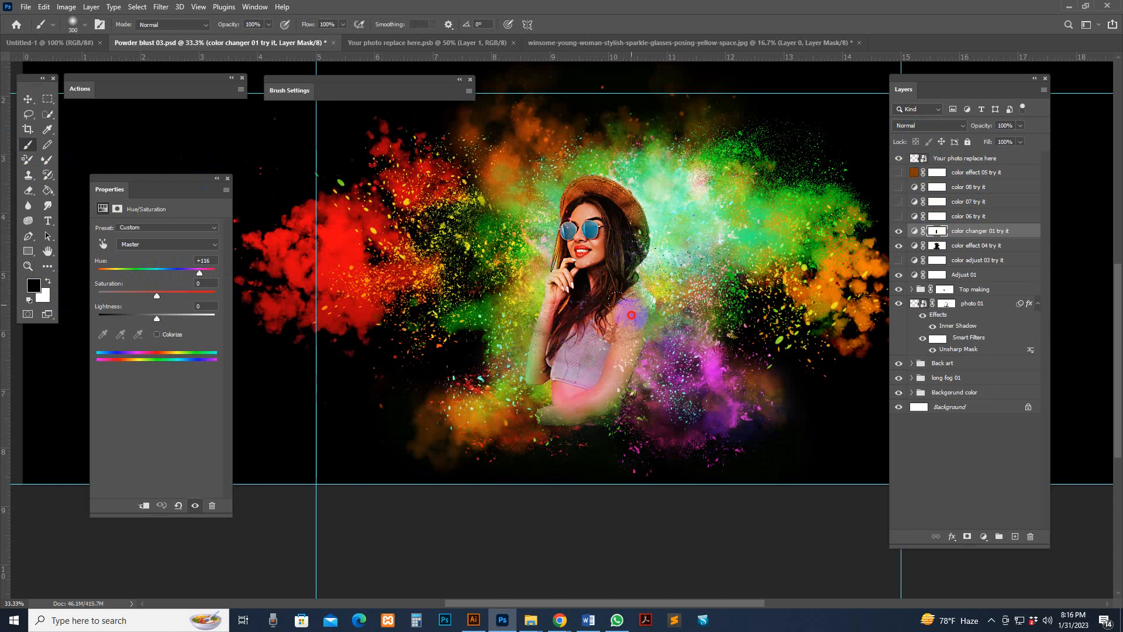
{"action": "left_click", "coordinate": [914, 231]}
{"action": "left_click_drag", "start_coordinate": [173, 270], "coordinate": [193, 283]}
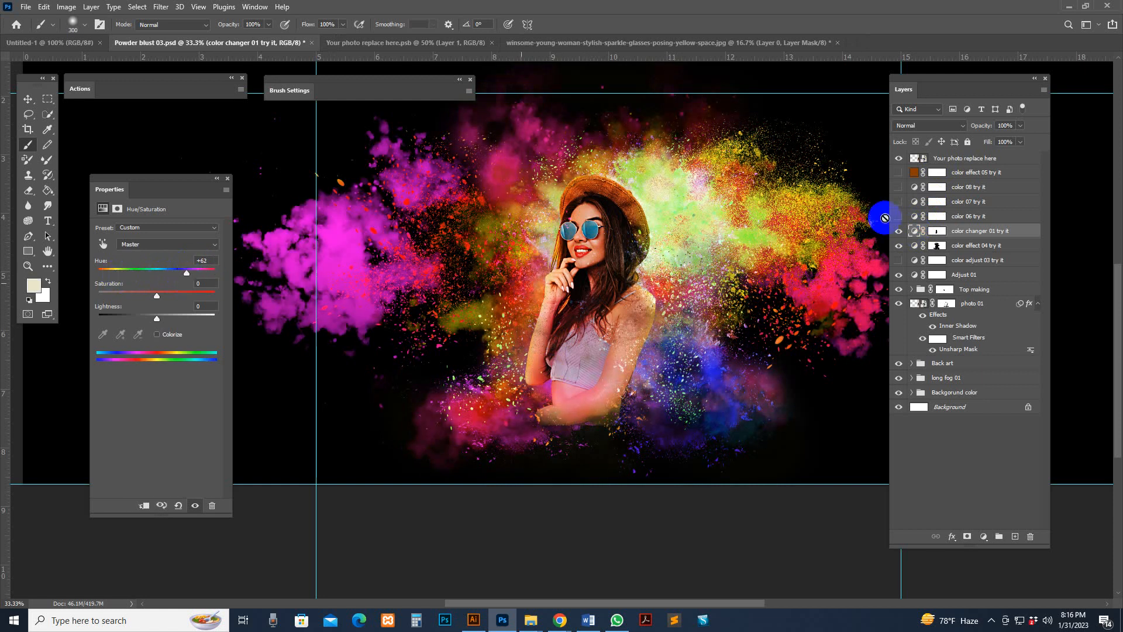
Hide the color changer 01 layer and preview the color 06, color 07 and color 08 layers one at a time.
{"action": "left_click", "coordinate": [902, 174]}
{"action": "left_click", "coordinate": [899, 231]}
{"action": "left_click", "coordinate": [898, 217]}
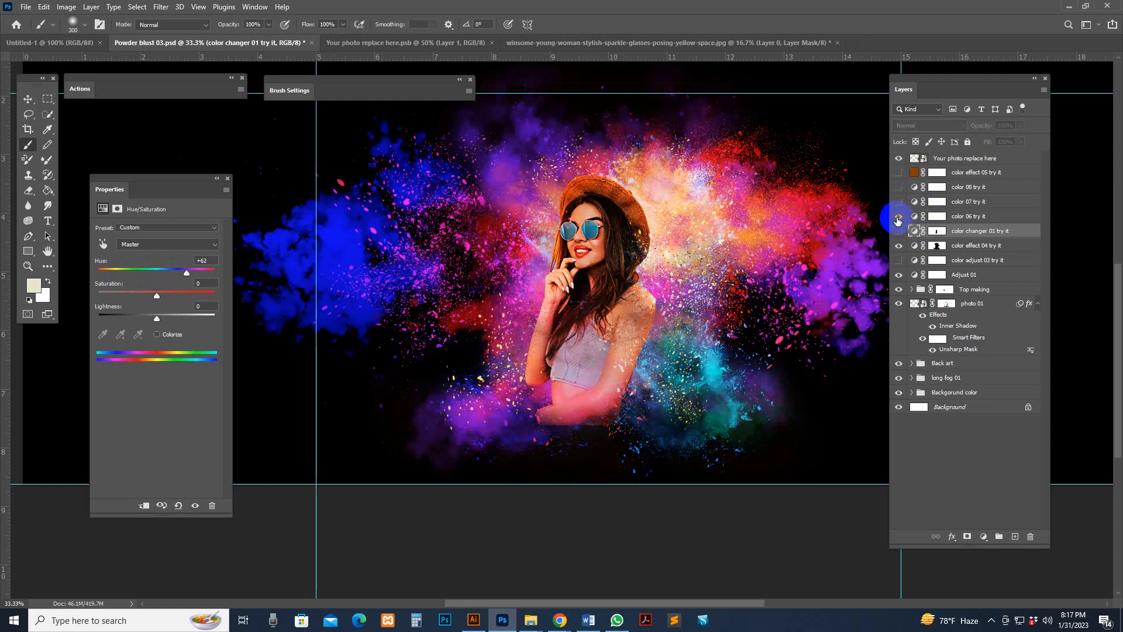
{"action": "left_click", "coordinate": [899, 217]}
{"action": "left_click", "coordinate": [899, 203]}
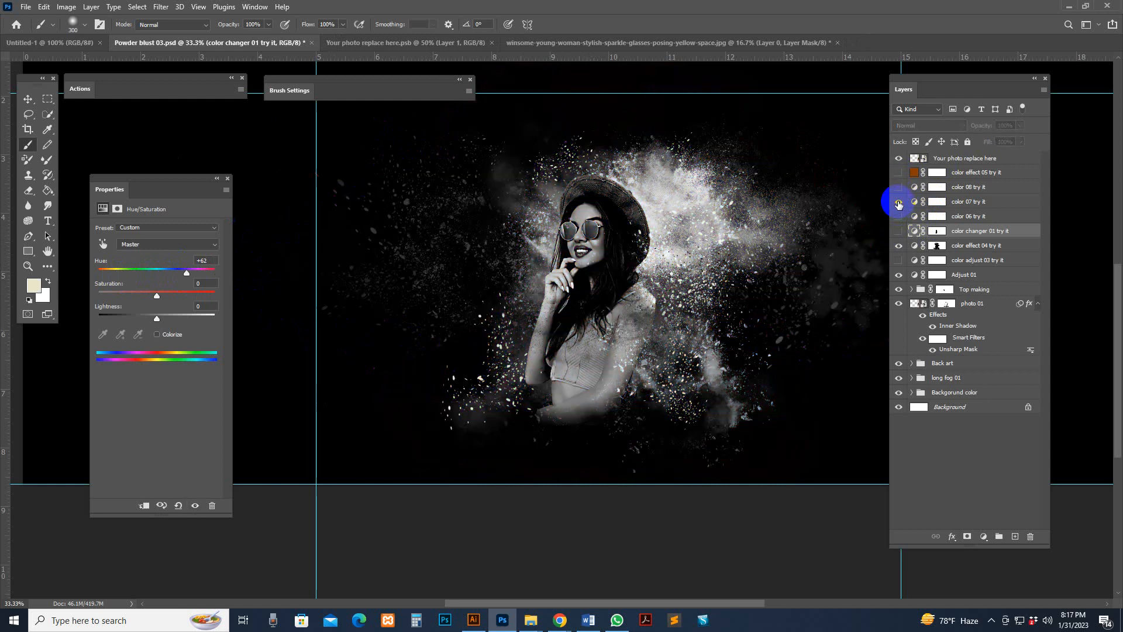
{"action": "left_click", "coordinate": [899, 203]}
{"action": "left_click", "coordinate": [899, 187]}
{"action": "left_click", "coordinate": [898, 187]}
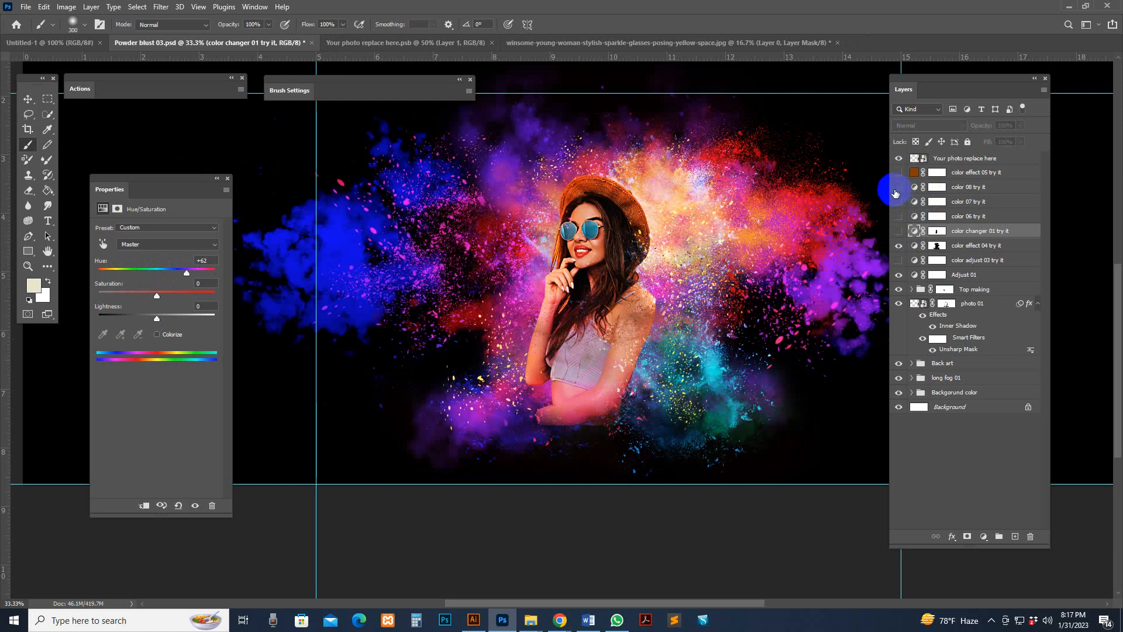
Close the winsome-young-woman photo, Your photo replace here.psb and Powder blust 03.psd without saving changes.
{"action": "left_click", "coordinate": [759, 46]}
{"action": "left_click", "coordinate": [837, 43]}
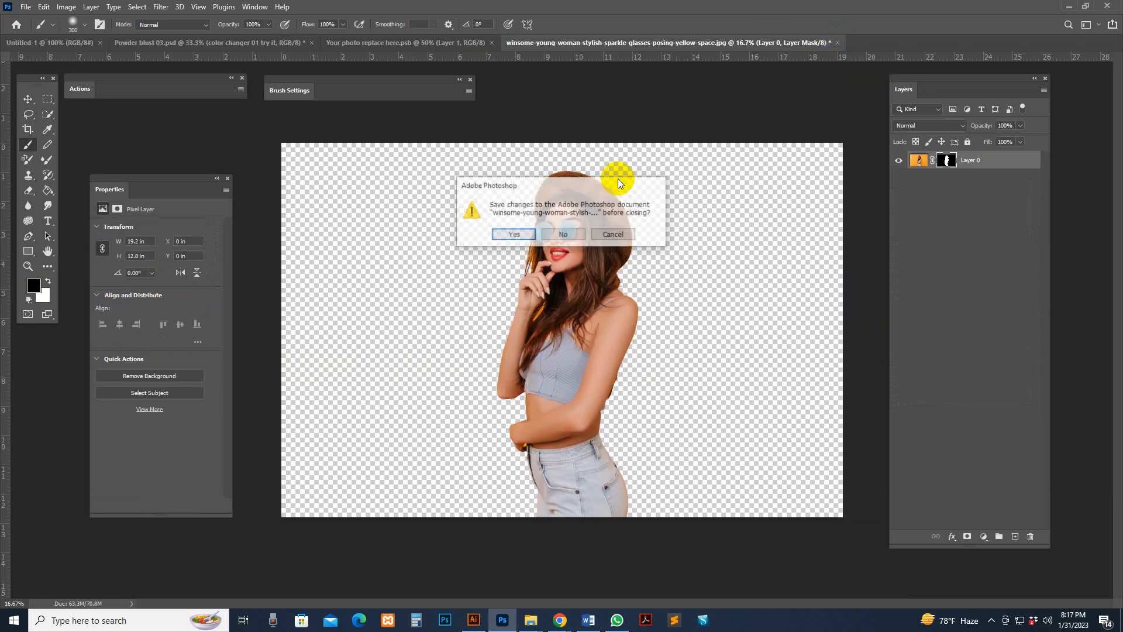
{"action": "left_click", "coordinate": [565, 235]}
{"action": "left_click", "coordinate": [456, 42]}
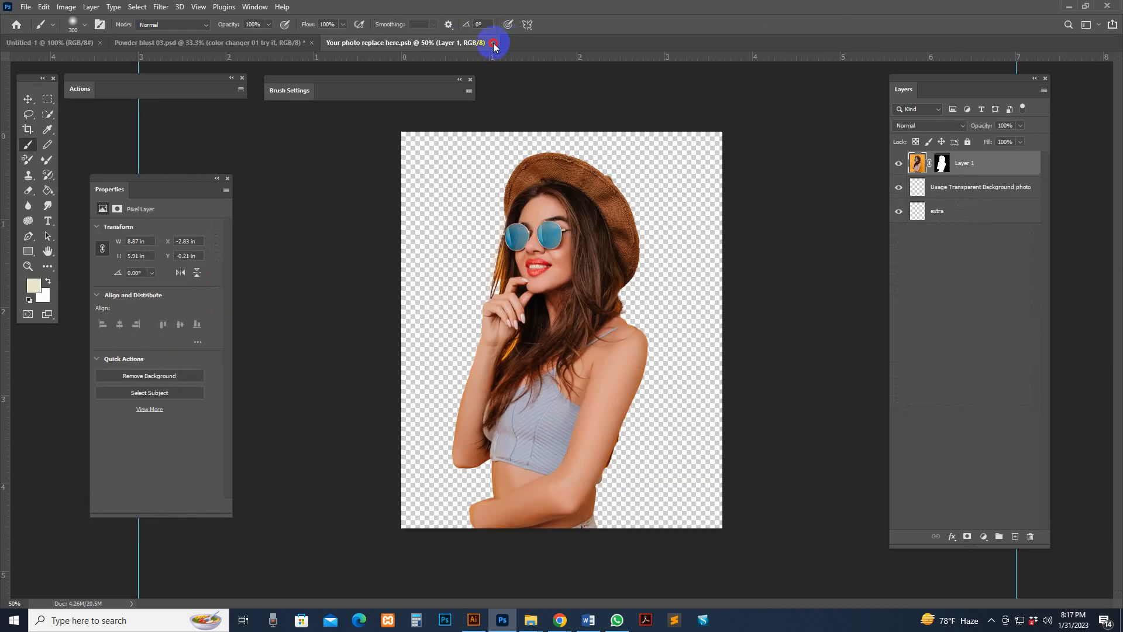
{"action": "left_click", "coordinate": [492, 43]}
{"action": "left_click", "coordinate": [312, 43]}
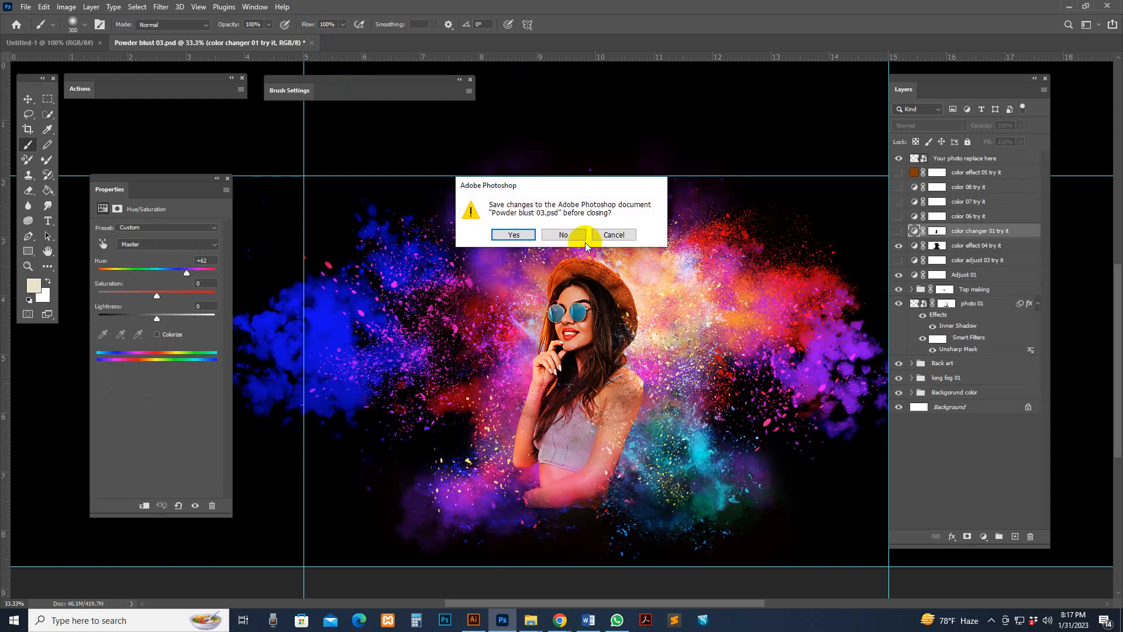
{"action": "left_click", "coordinate": [562, 233]}
Switch to File Explorer, enter the Main file Color Powder Explosion folder and open its usage help text file.
{"action": "mouse_move", "coordinate": [530, 619]}
{"action": "left_click", "coordinate": [602, 574]}
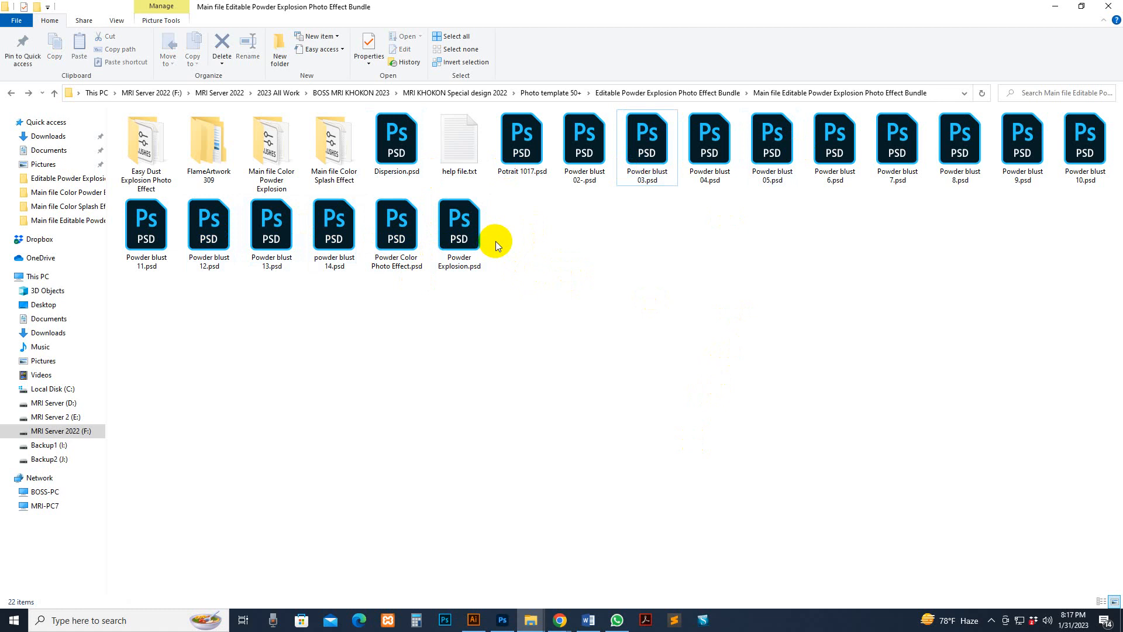
{"action": "left_click", "coordinate": [274, 166]}
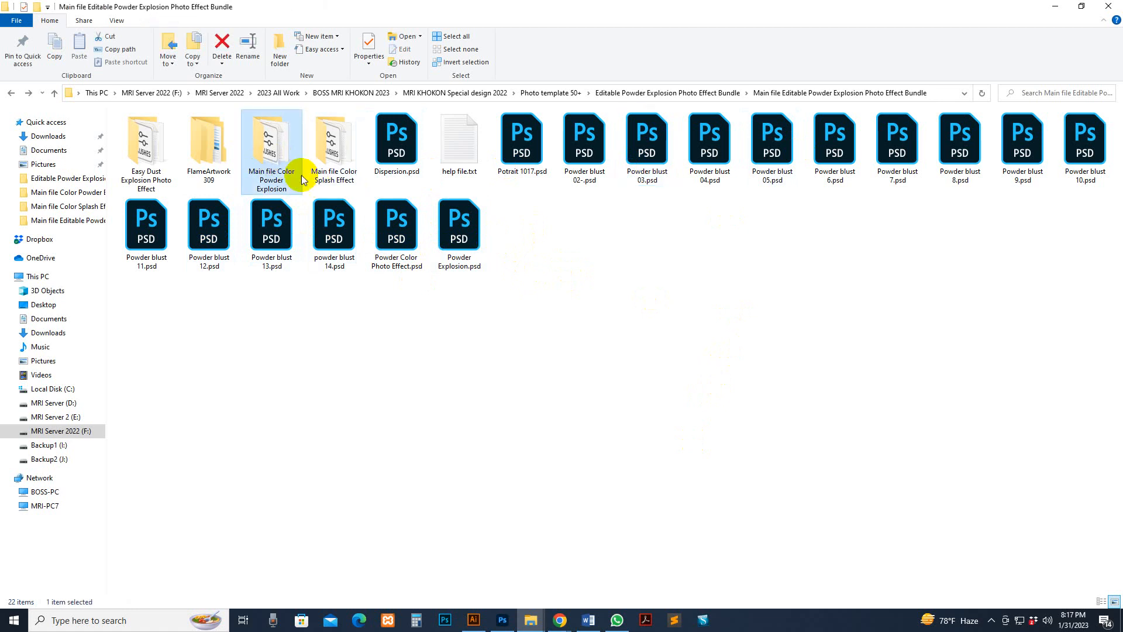
{"action": "double_click", "coordinate": [283, 151]}
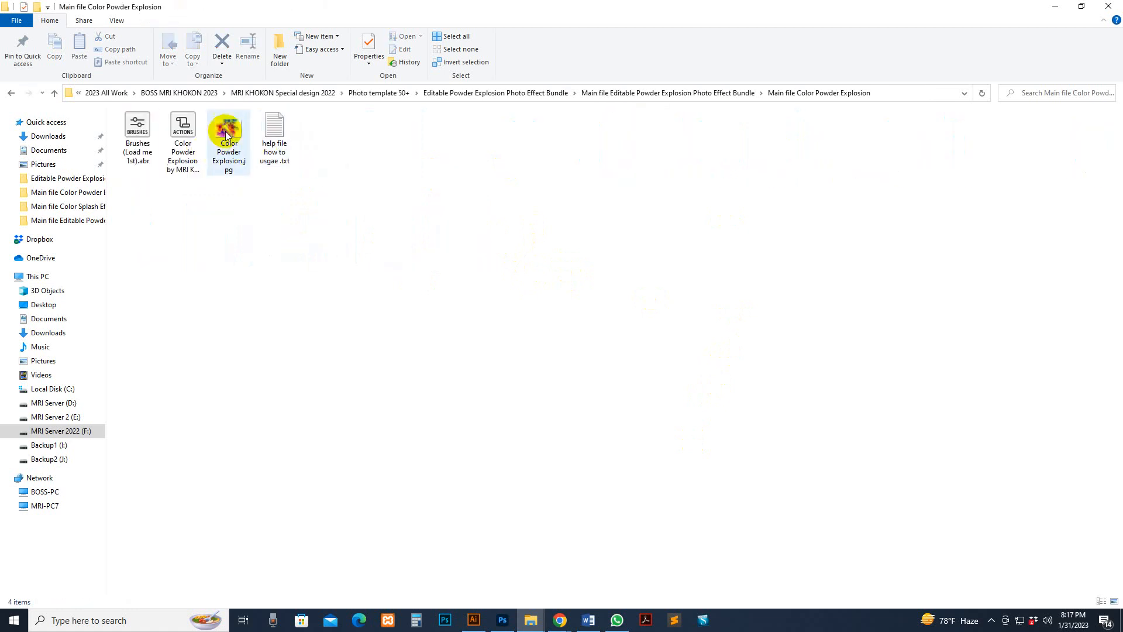
{"action": "double_click", "coordinate": [274, 131]}
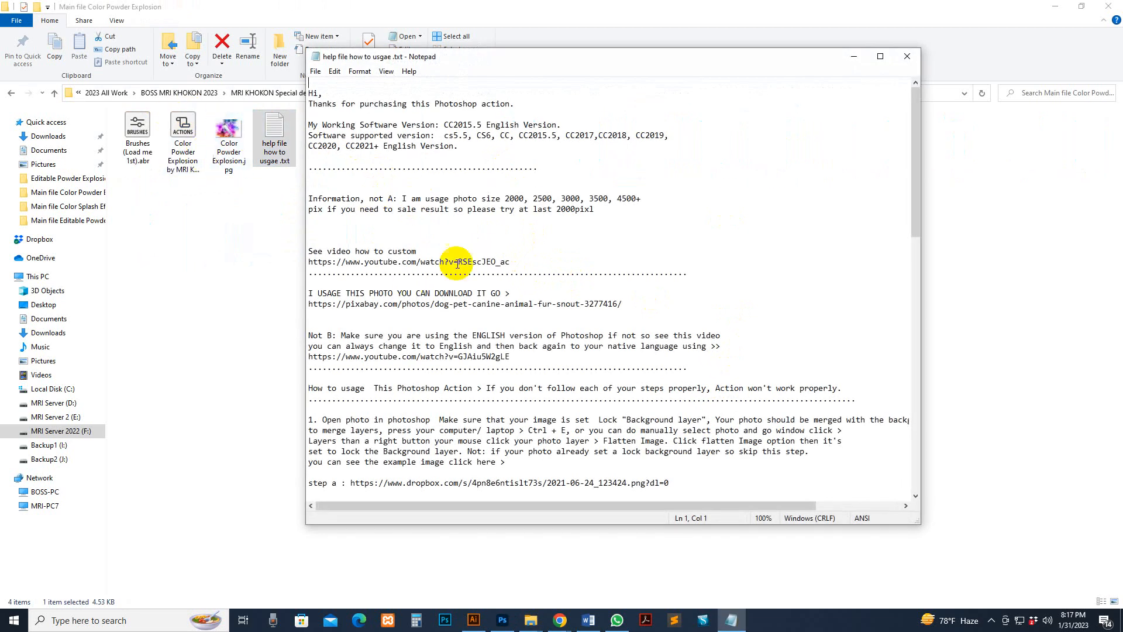
Copy the "See video how to custom" link from the help file, open it in a new Chrome tab and pause the video.
{"action": "left_click_drag", "start_coordinate": [511, 263], "coordinate": [286, 262]}
{"action": "key", "text": "ctrl+c"}
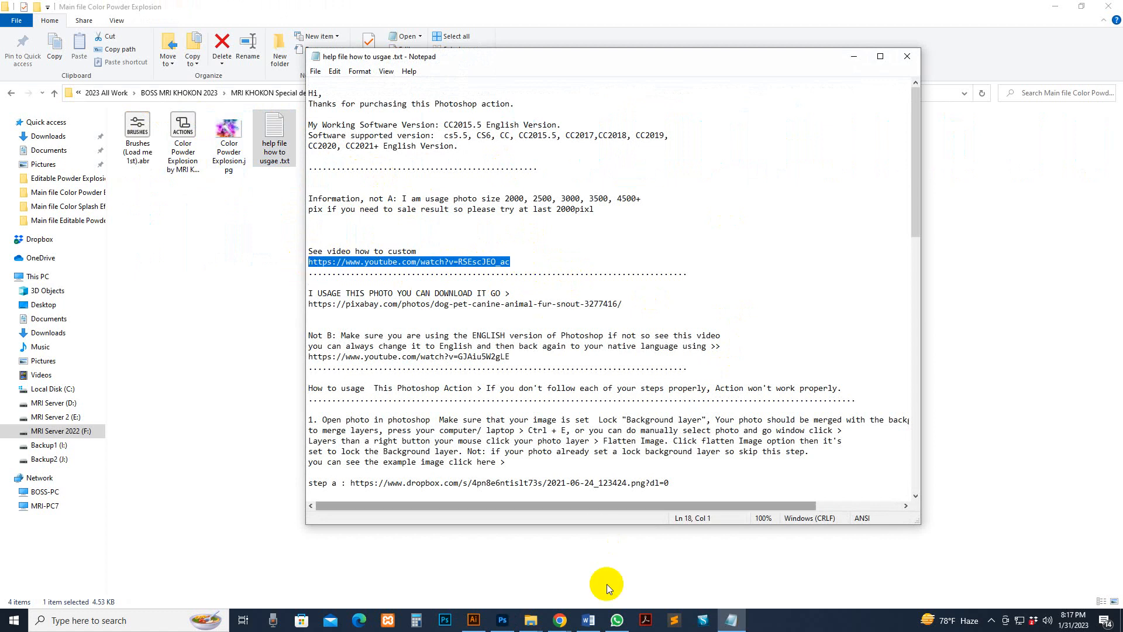
{"action": "left_click", "coordinate": [560, 620]}
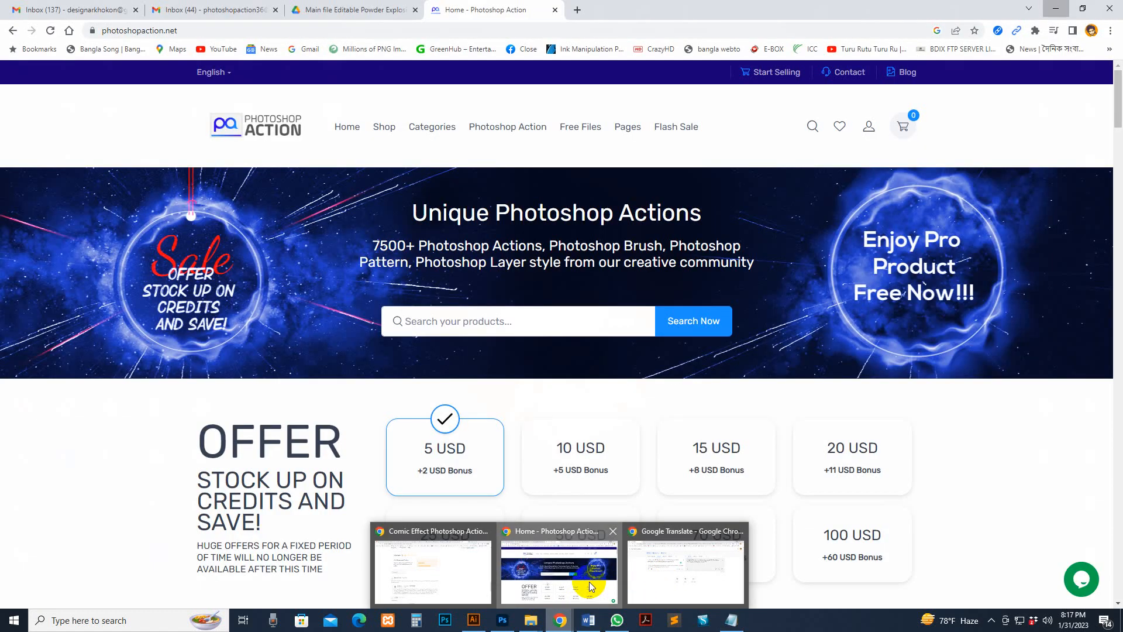
{"action": "left_click", "coordinate": [588, 582]}
{"action": "key", "text": "ctrl+t"}
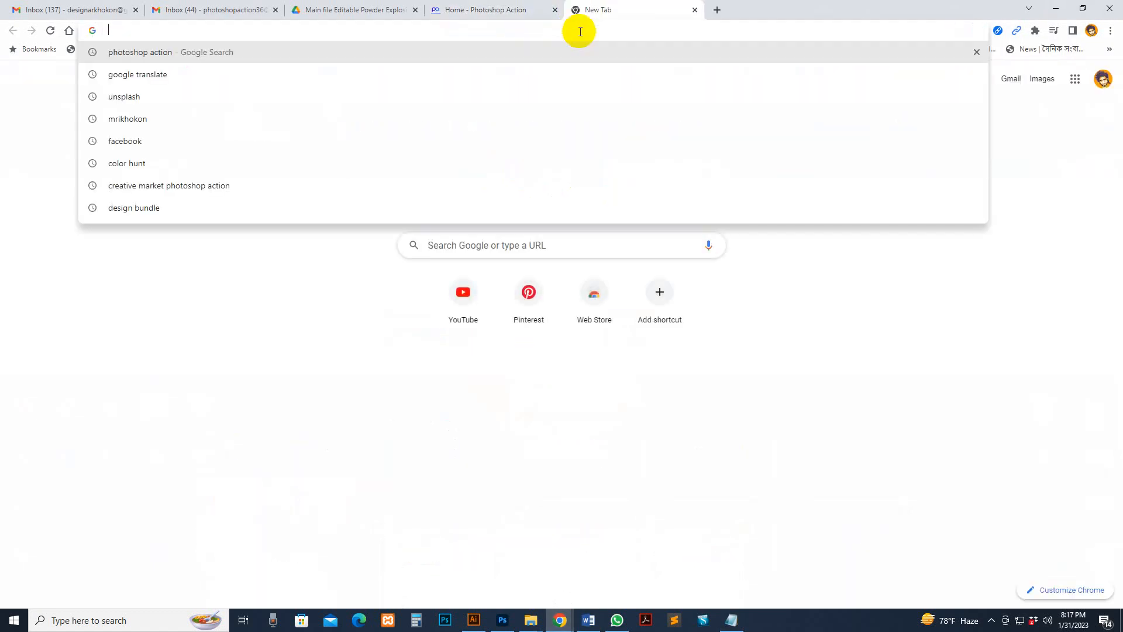
{"action": "key", "text": "ctrl+v"}
{"action": "key", "text": "Return"}
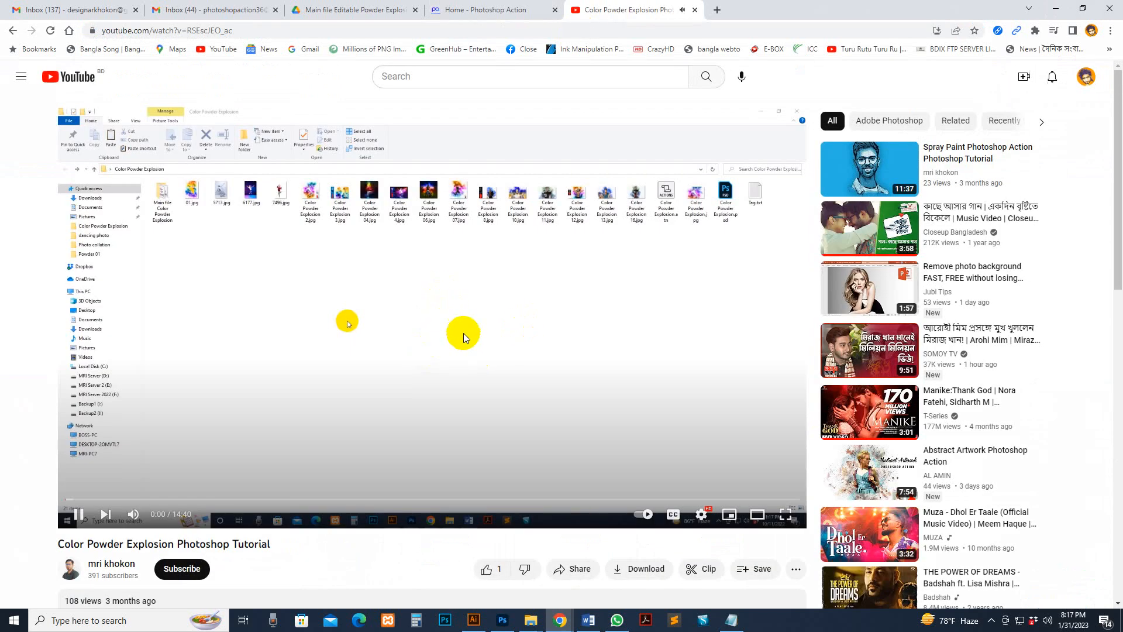
{"action": "left_click", "coordinate": [517, 249]}
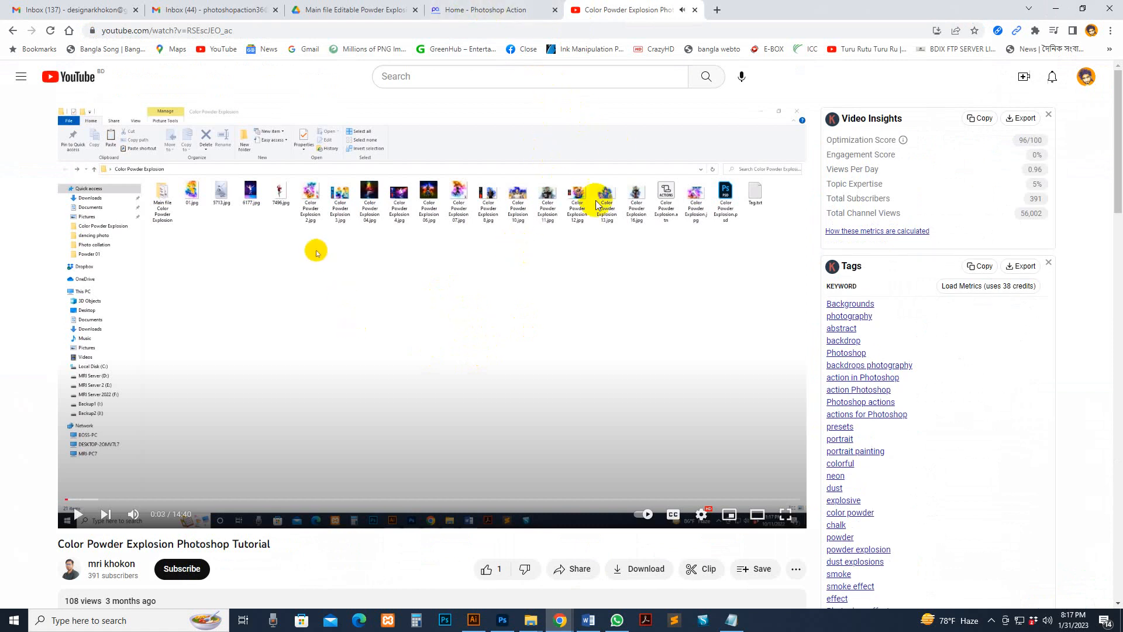
Return to the Photoshop Action website's home page.
{"action": "left_click", "coordinate": [498, 9]}
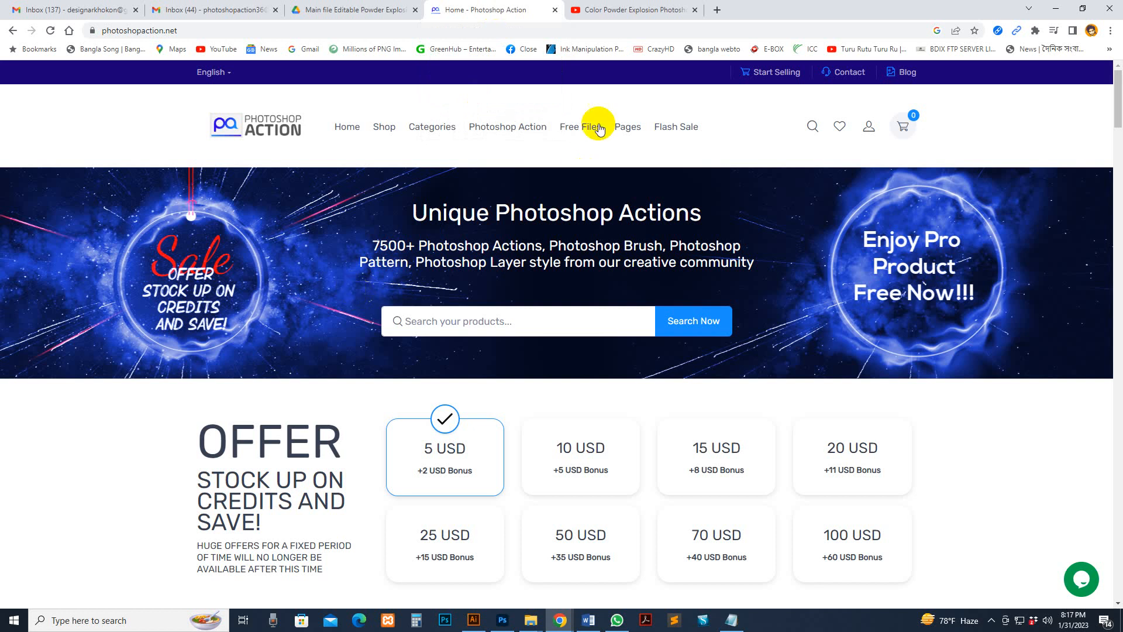
{"action": "left_click", "coordinate": [298, 119]}
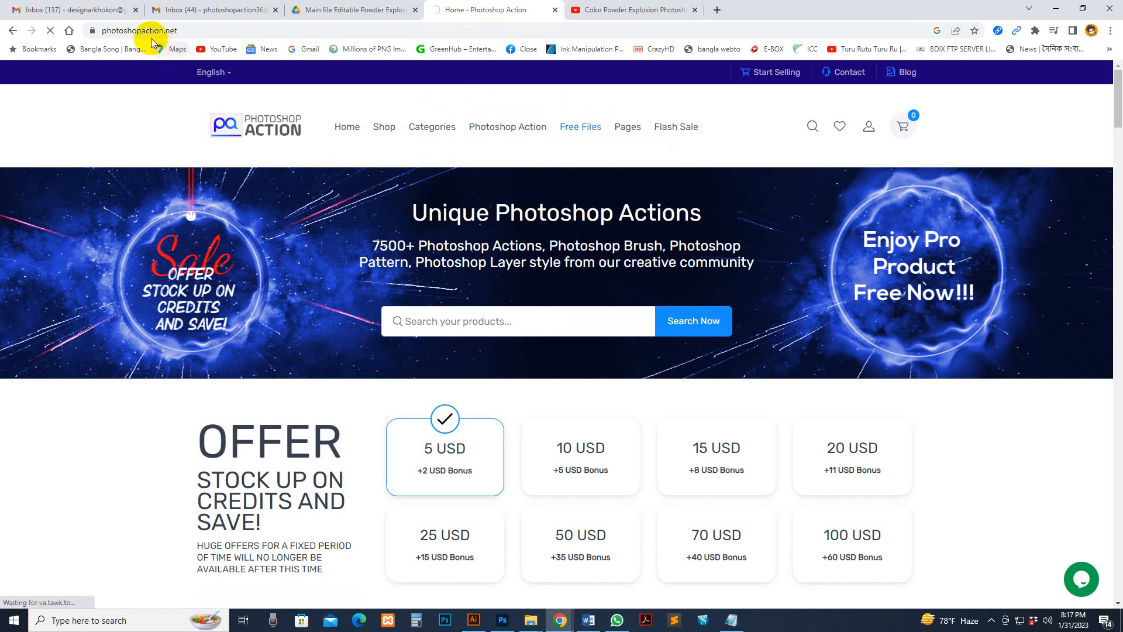